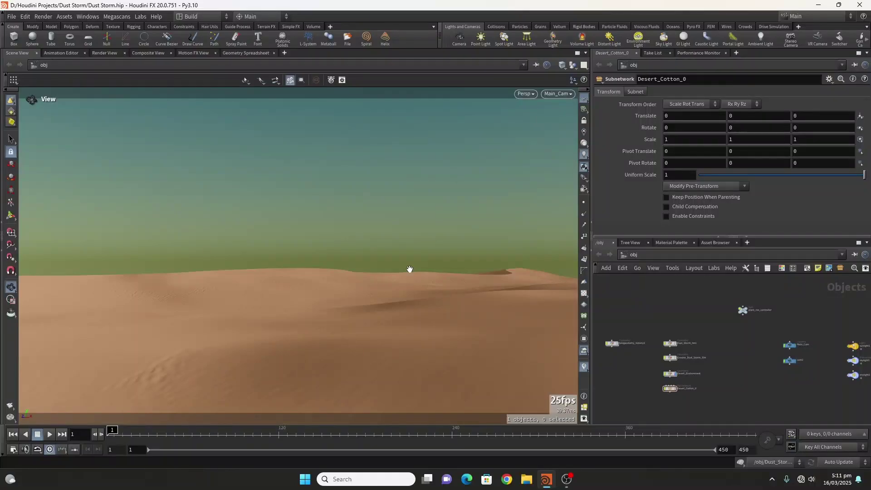
Step: Look over the scene's object nodes and view the desert dunes from different angles in the viewport
middle_drag(719, 369, 712, 362)
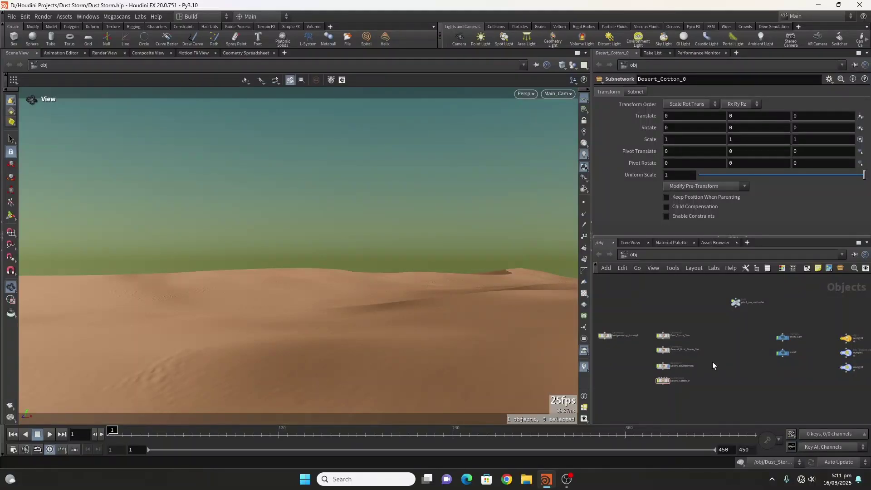
scroll(712, 361, down, 3)
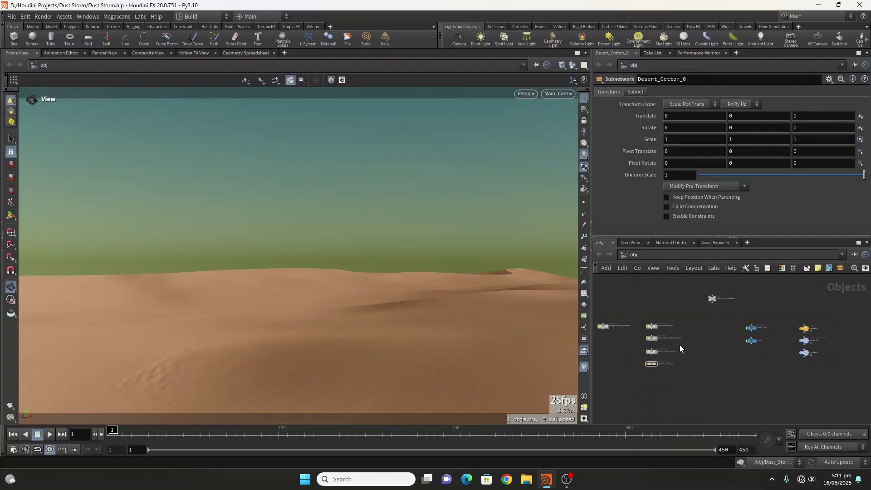
scroll(667, 348, up, 3)
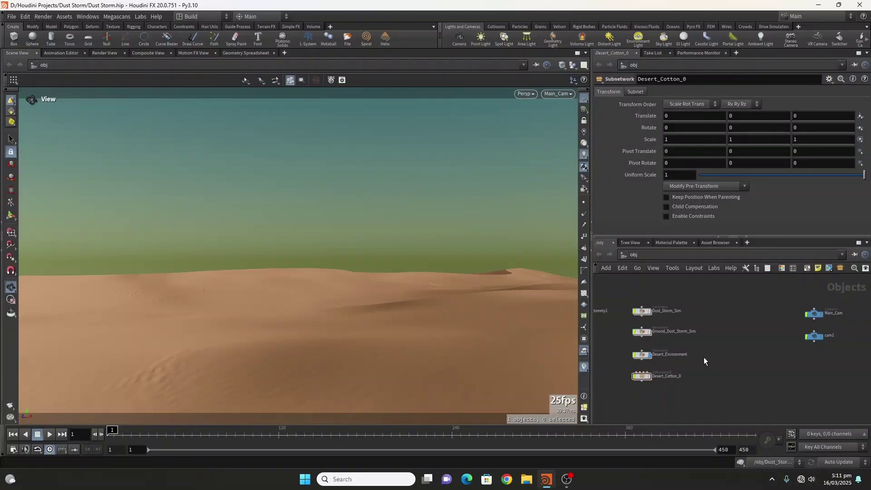
scroll(703, 349, down, 4)
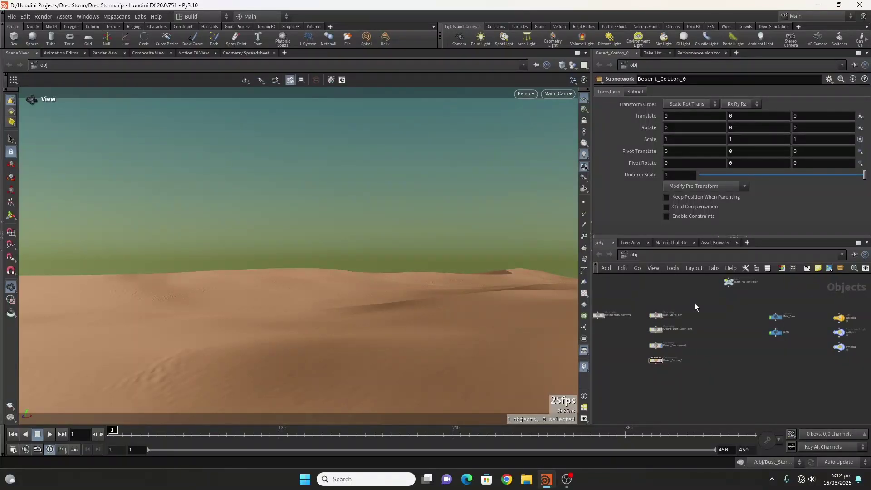
middle_drag(694, 303, 697, 302)
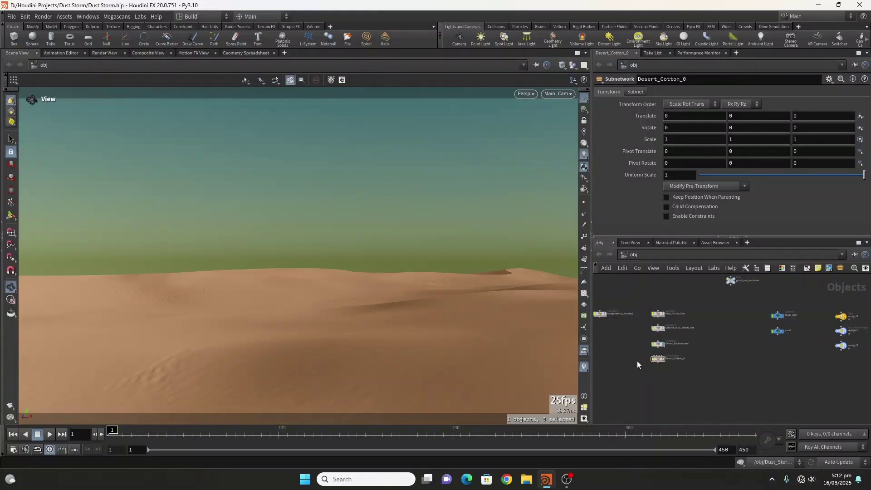
scroll(639, 358, up, 10)
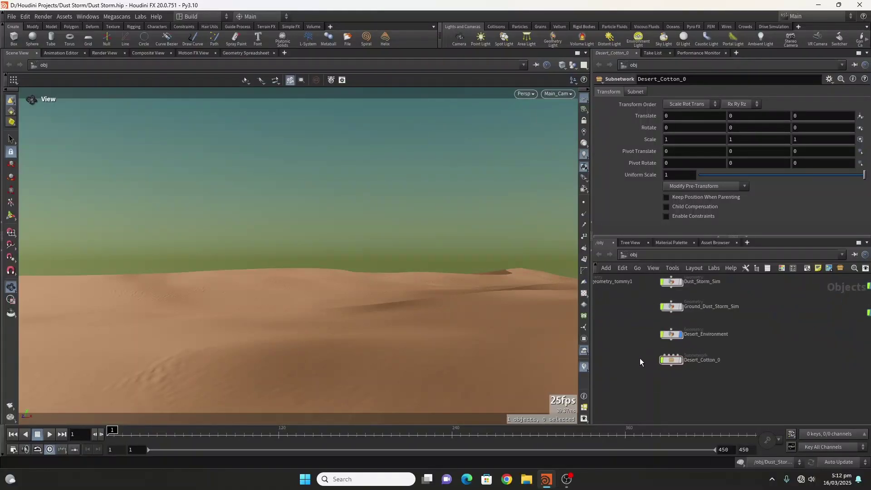
scroll(649, 349, down, 4)
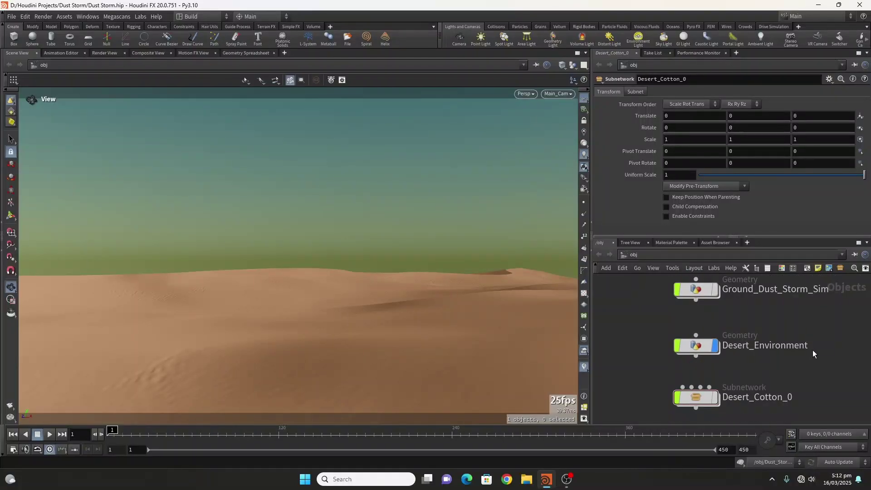
drag(338, 336, 403, 322)
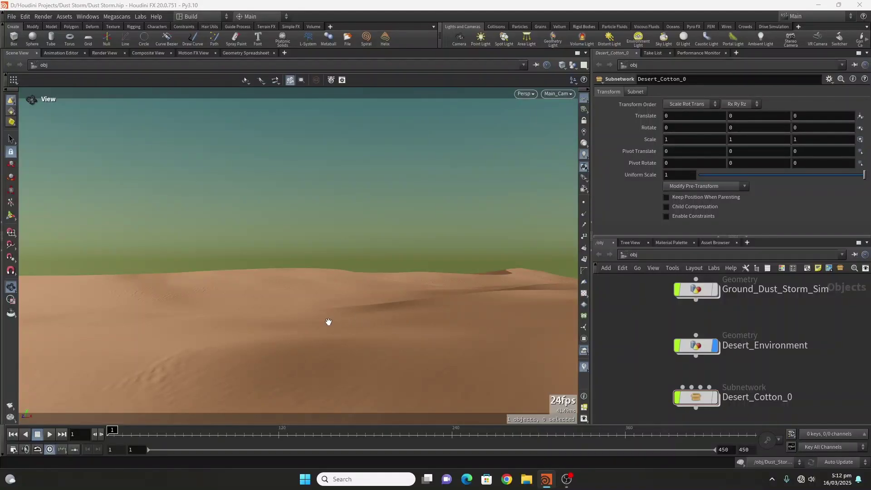
drag(467, 318, 389, 321)
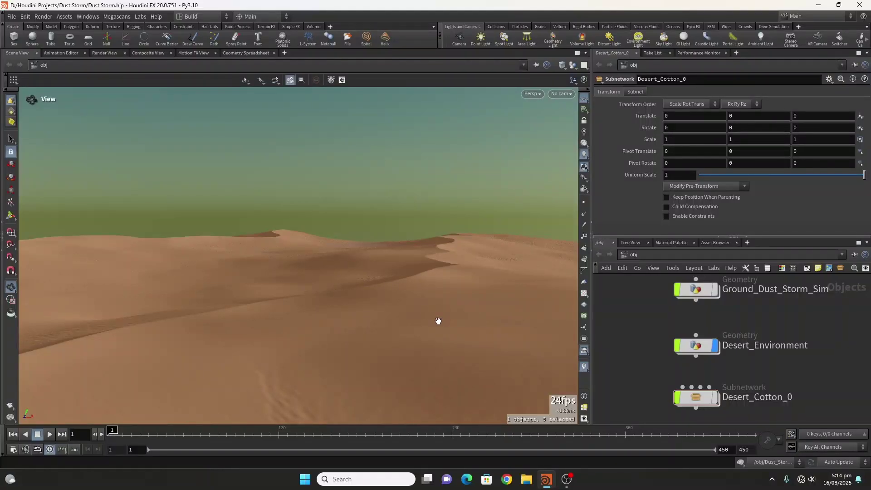
mouse_move(440, 320)
mouse_down()
mouse_move(373, 320)
mouse_move(443, 311)
mouse_up()
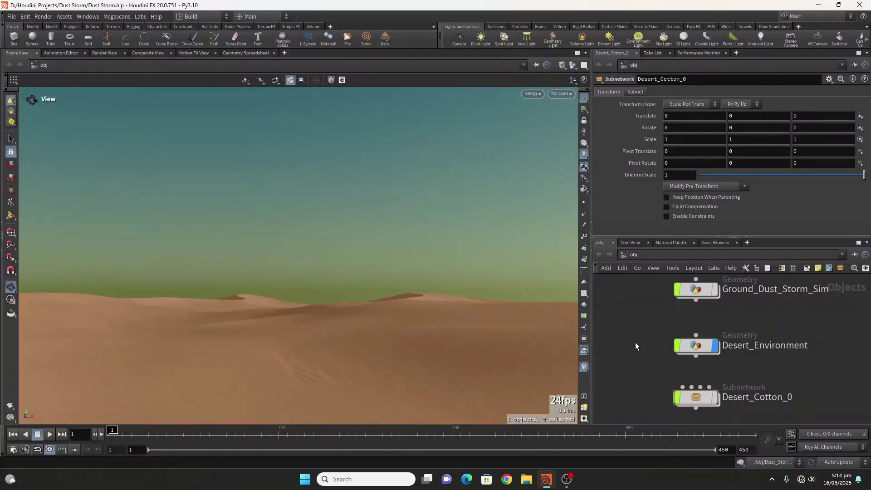
Step: Go inside the Desert_Environment geometry and inspect the parameters of the heightfield2 node at the start of its network
double_click(700, 349)
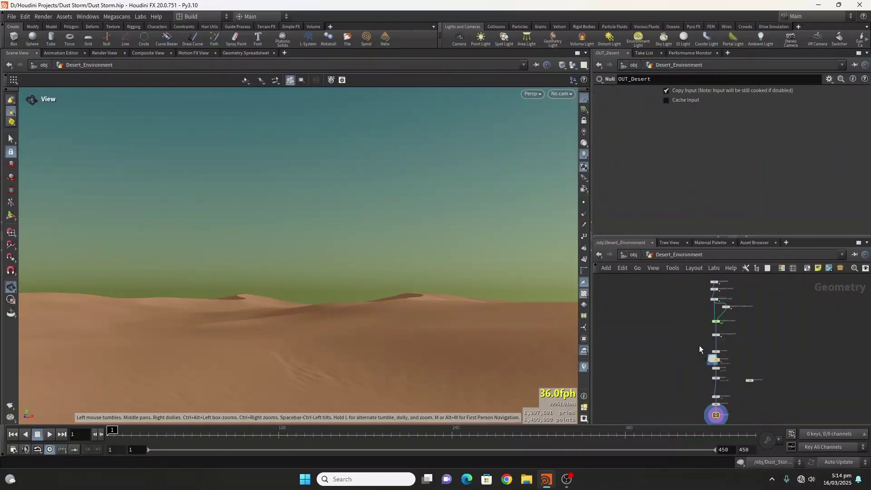
scroll(716, 344, up, 10)
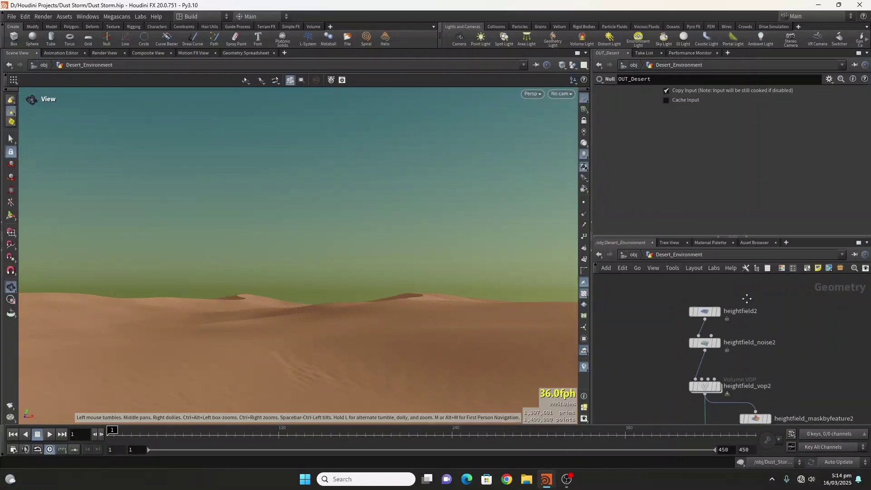
mouse_move(706, 319)
click(684, 307)
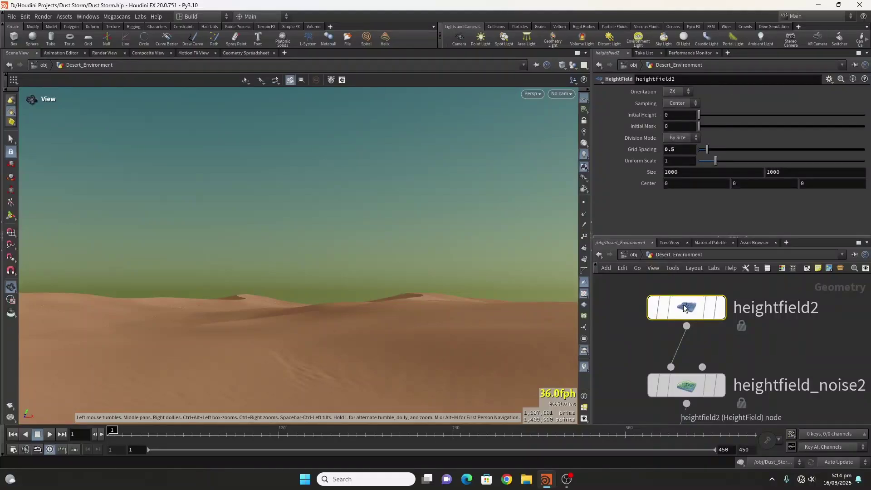
mouse_move(684, 309)
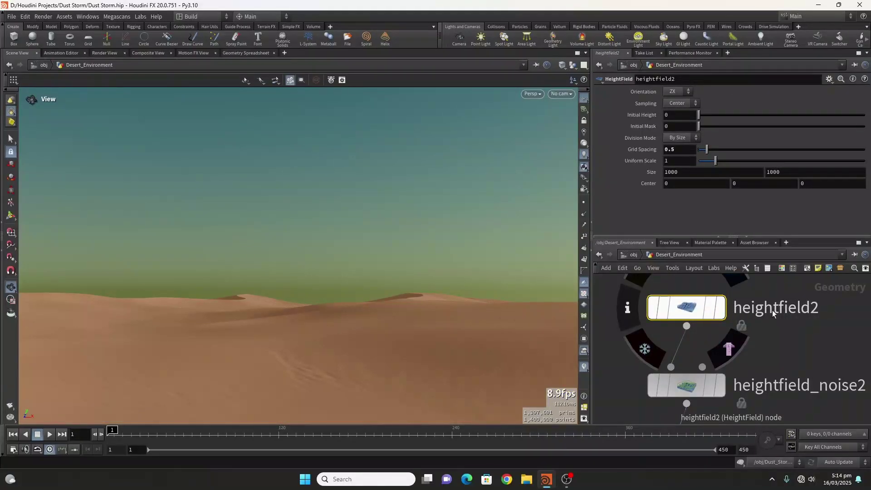
Step: Inspect the amplitude of the heightfield_noise2 node and display that node's terrain in the viewport
scroll(805, 342, down, 3)
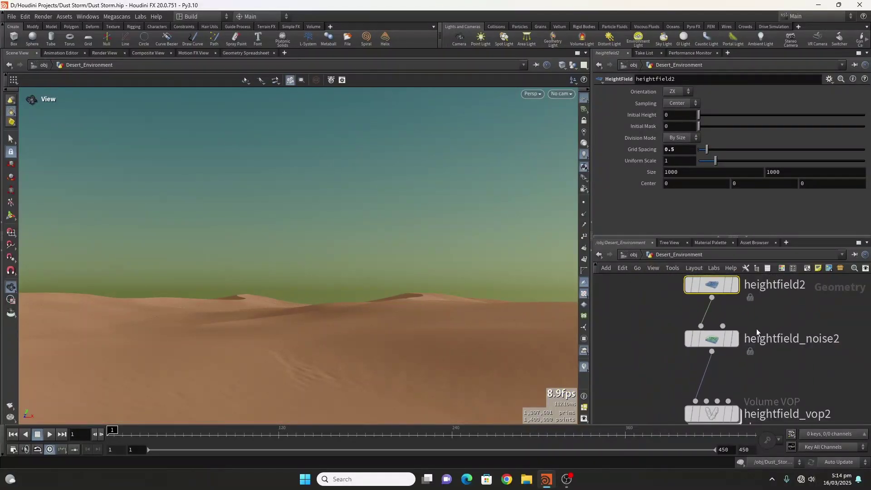
mouse_move(708, 338)
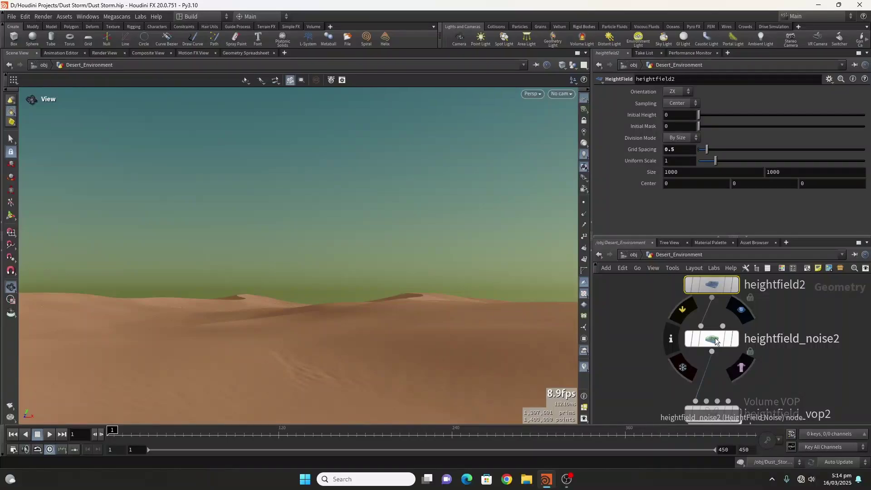
click(715, 339)
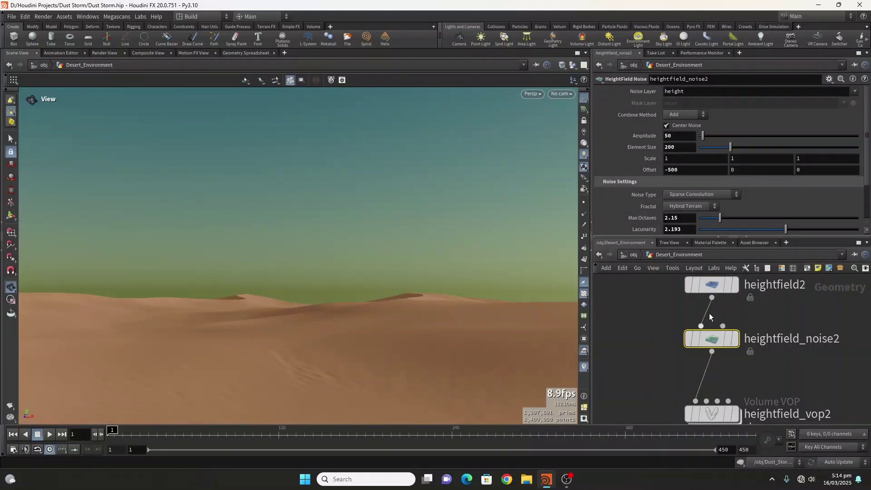
click(682, 135)
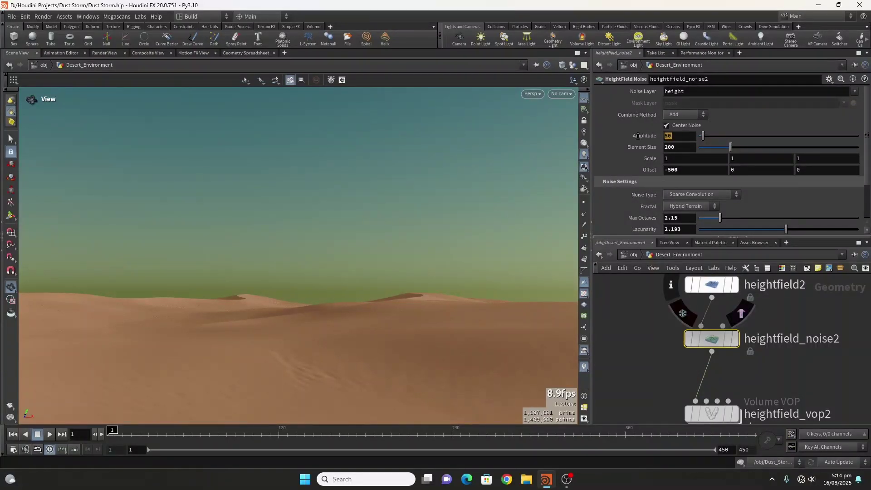
key(Tab)
click(673, 136)
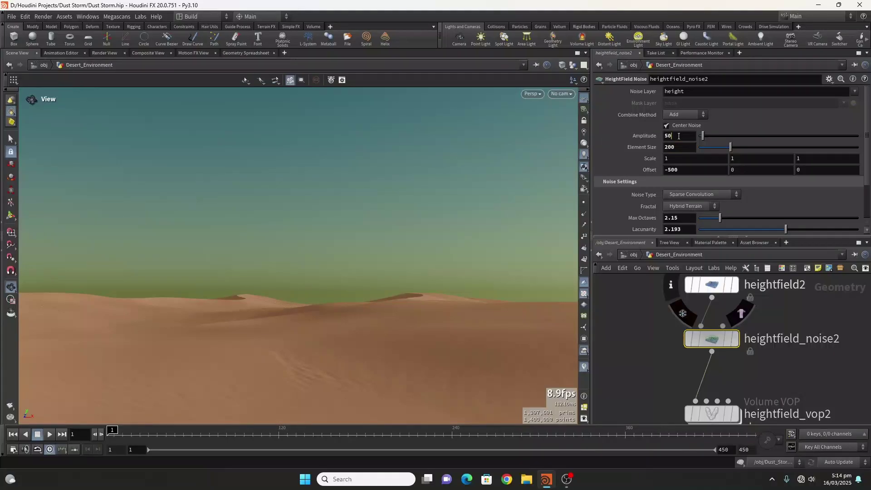
click(735, 339)
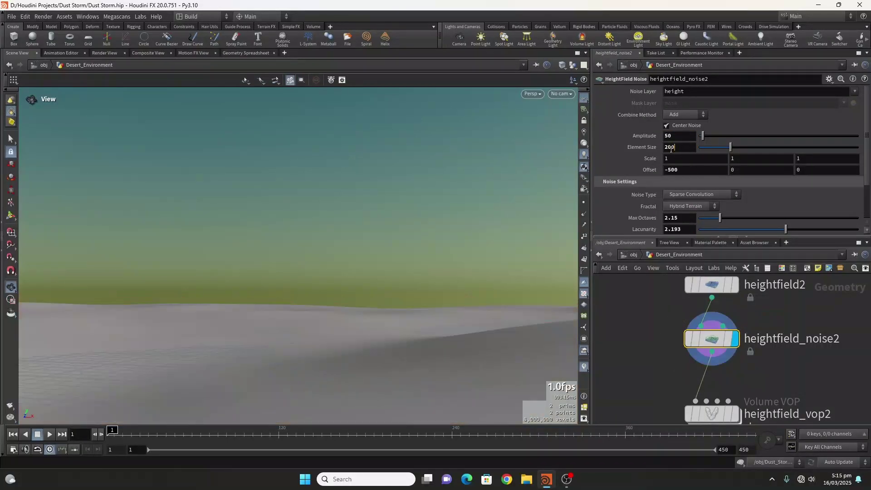
Step: Examine the element size, amplitude and noise settings of heightfield_noise2
click(672, 147)
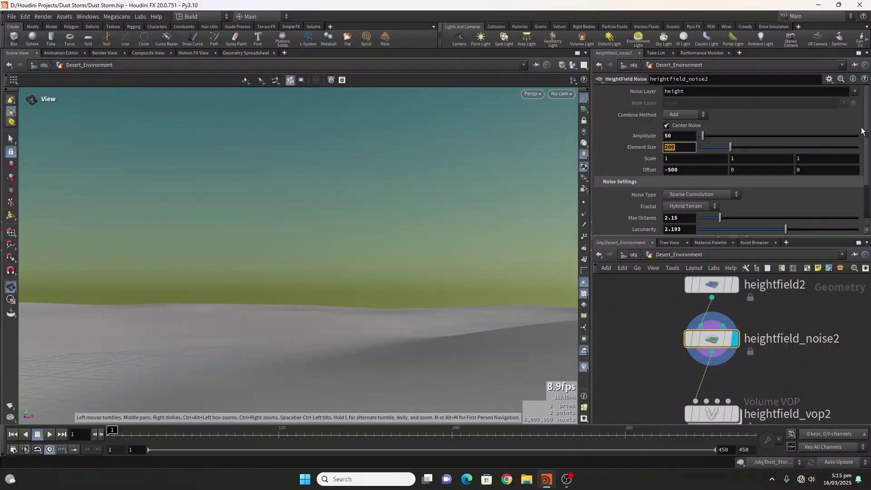
scroll(868, 144, down, 1)
scroll(868, 143, down, 1)
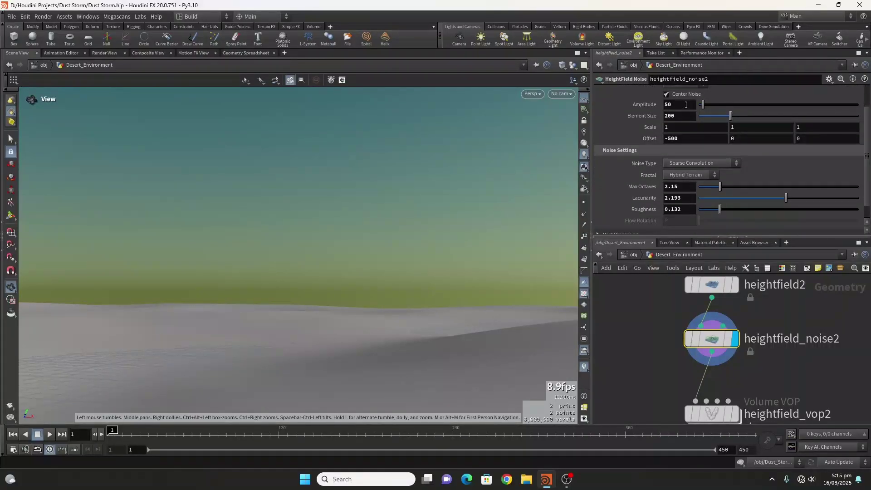
scroll(864, 132, up, 2)
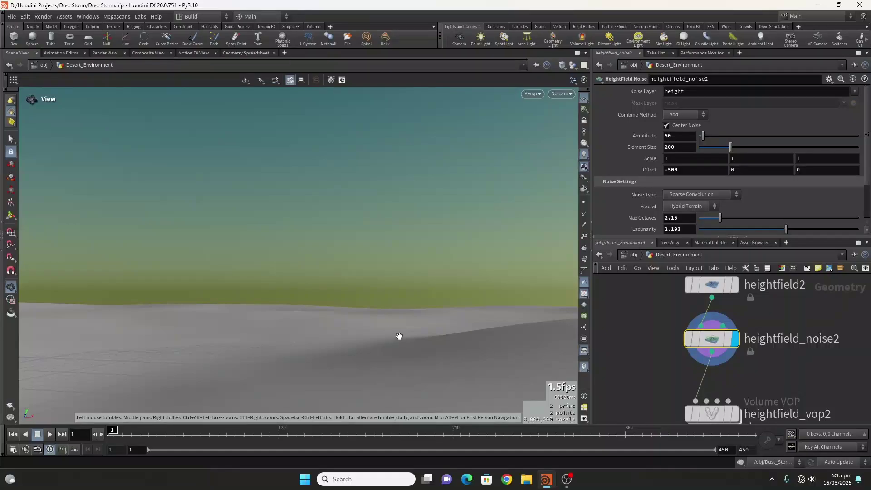
click(680, 136)
key(Return)
scroll(647, 324, down, 5)
scroll(649, 330, up, 4)
scroll(650, 331, down, 3)
scroll(663, 354, up, 4)
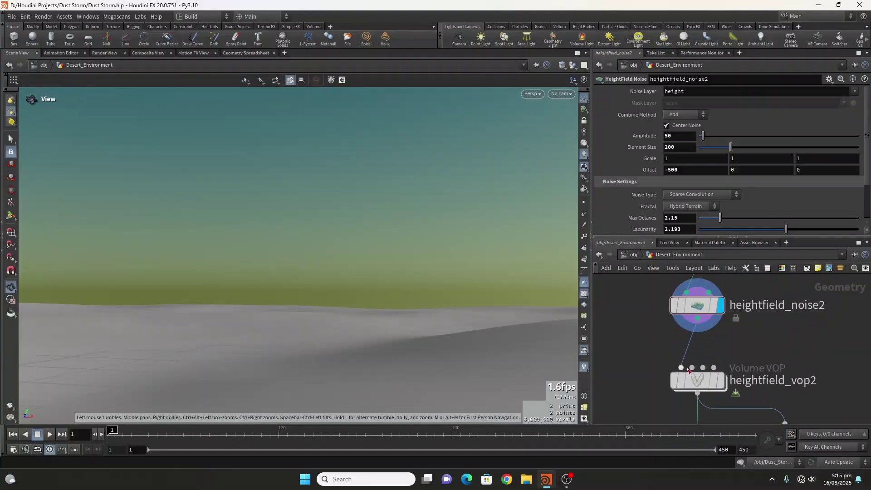
Step: Display the heightfield_vop2 result in the viewport and open the VOP network inside that node
mouse_move(698, 384)
click(726, 351)
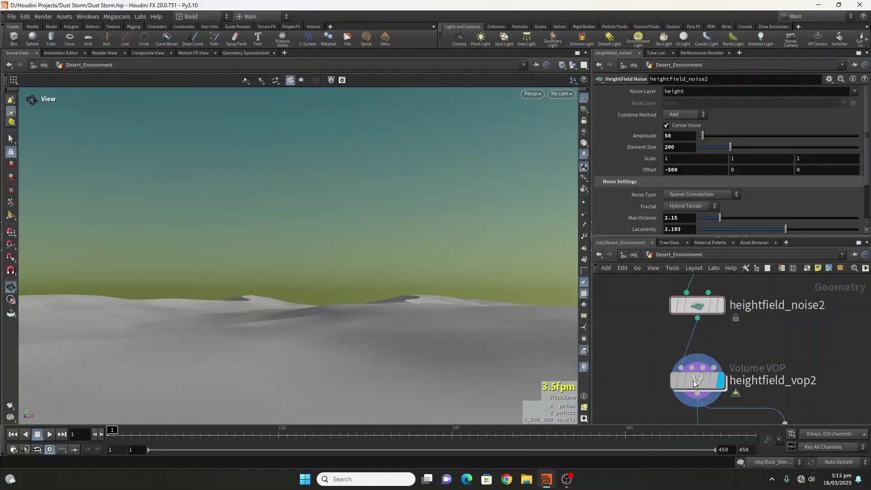
double_click(693, 380)
scroll(656, 356, down, 4)
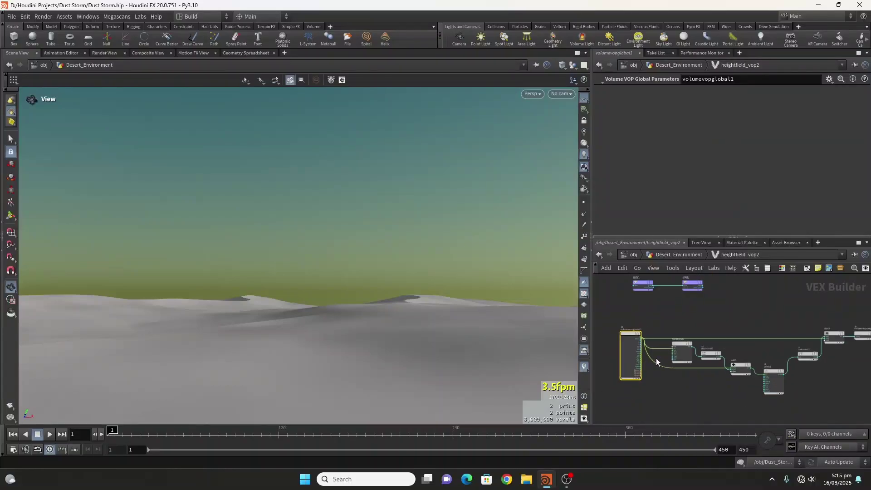
scroll(714, 374, up, 5)
scroll(671, 370, up, 3)
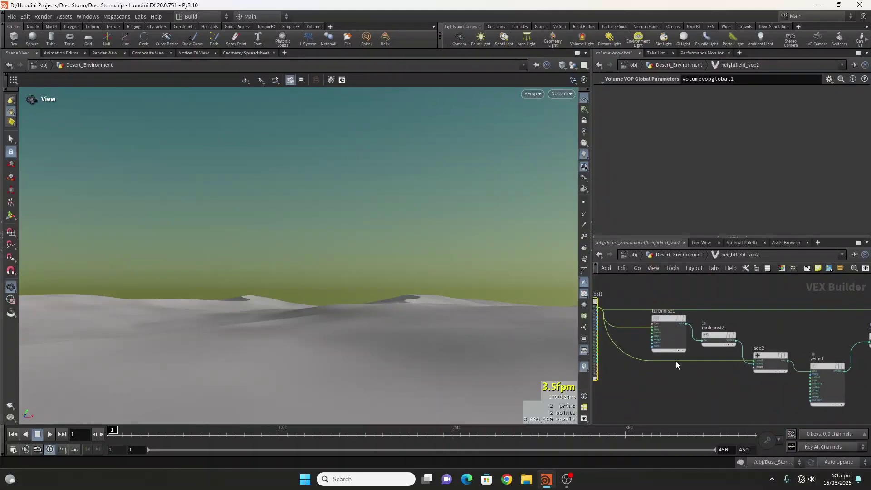
Step: Inspect the parameters of the turbnoise1, mulconst2 and add2 nodes that distort the position
click(668, 309)
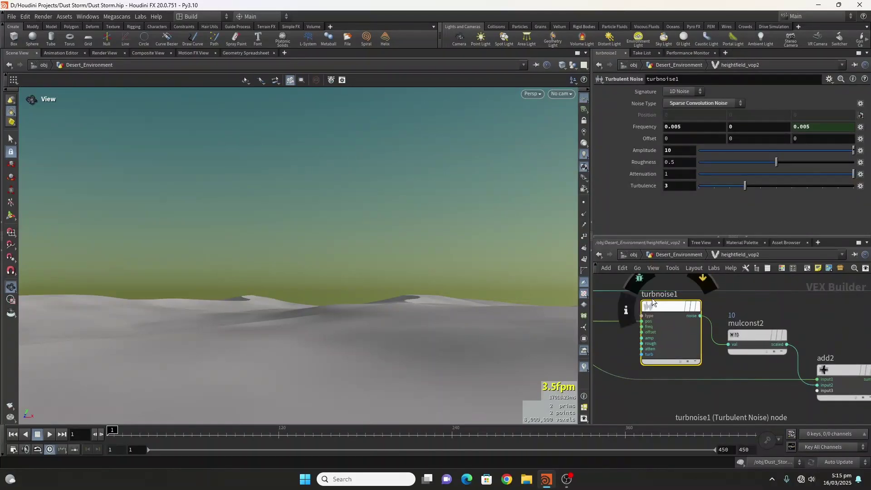
middle_drag(716, 400, 636, 391)
click(667, 329)
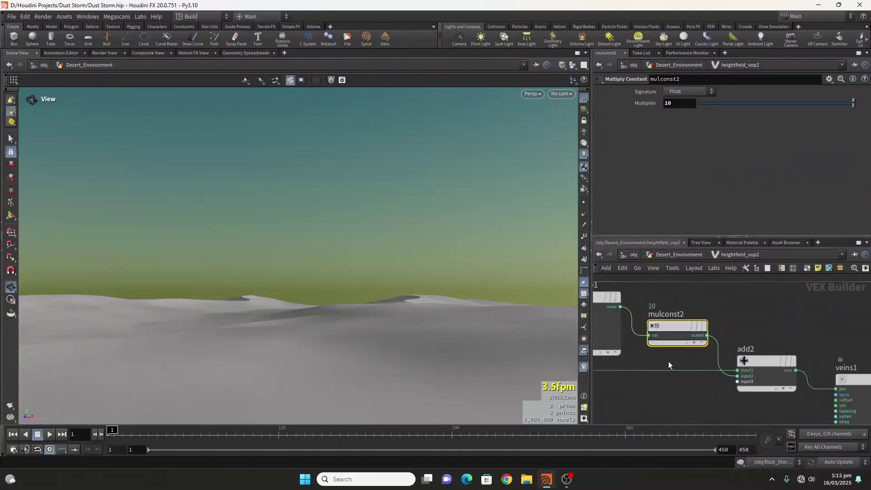
middle_drag(668, 361, 613, 381)
click(702, 358)
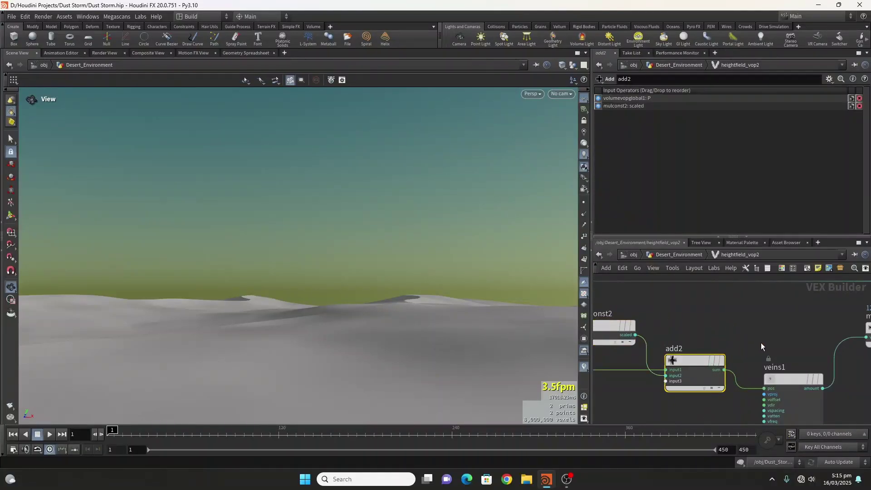
Step: Inspect the veins1, mulconst1 and add1 nodes leading to the density output, and return to the start of the VOP network
middle_drag(761, 341, 684, 323)
click(711, 357)
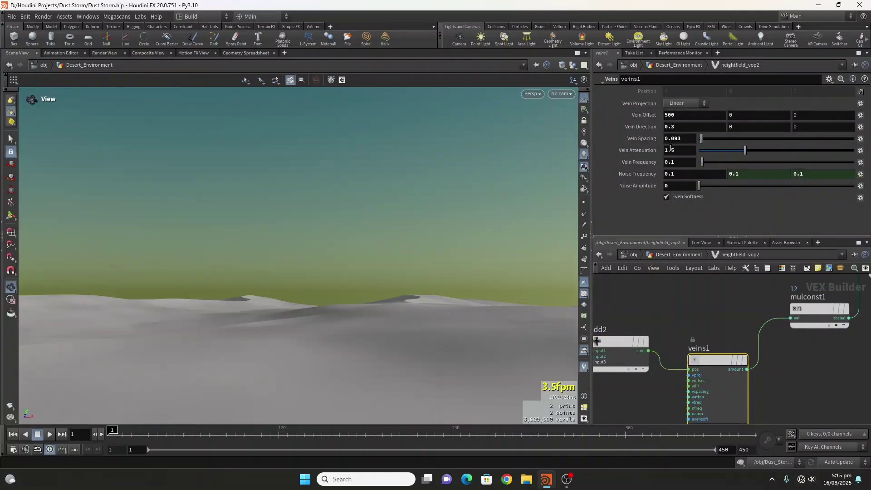
middle_drag(821, 365, 735, 385)
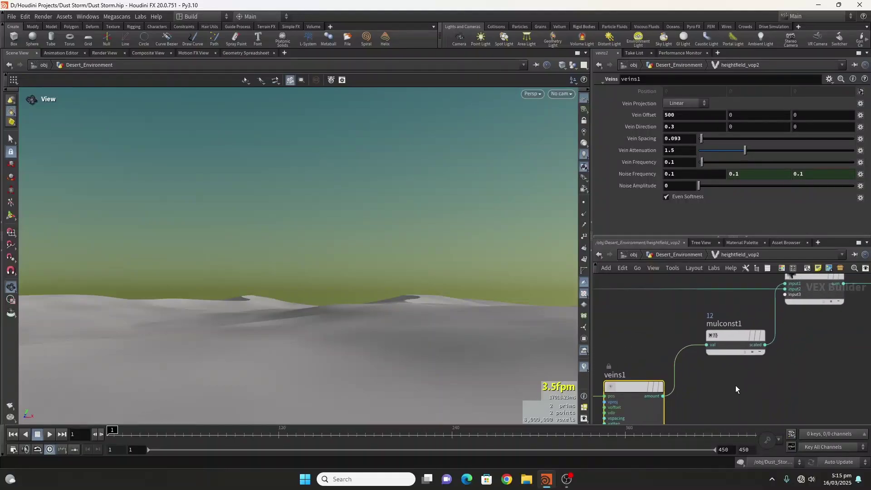
click(736, 343)
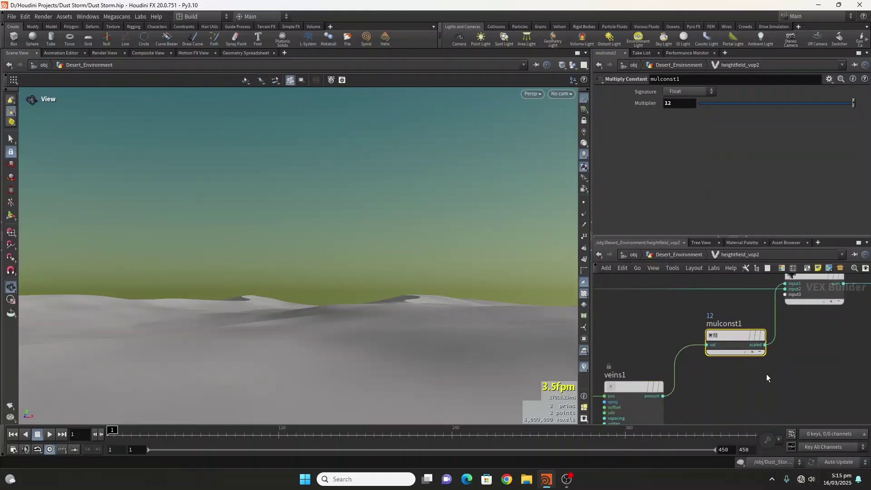
middle_drag(768, 373, 681, 399)
click(728, 301)
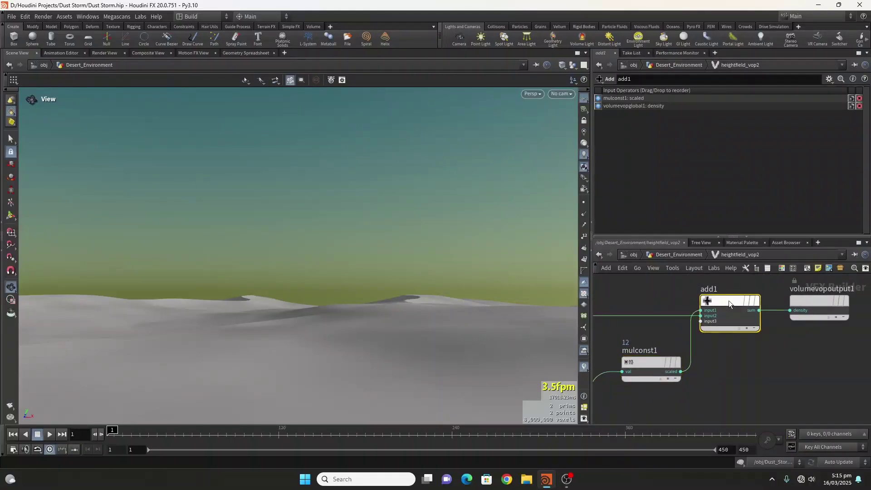
scroll(702, 361, down, 5)
scroll(756, 382, up, 10)
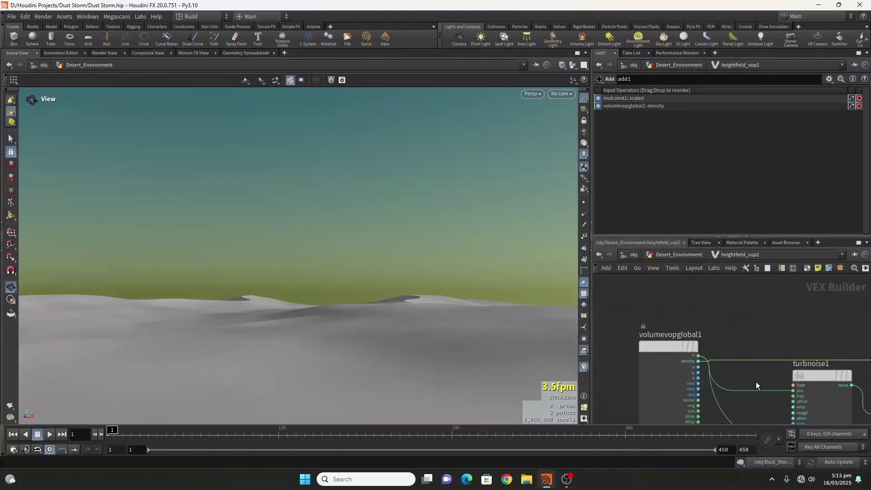
Step: Examine the volumevopglobal1 wiring into turbnoise1 and the other VOP nodes, and return to the Desert_Environment network
scroll(721, 369, down, 5)
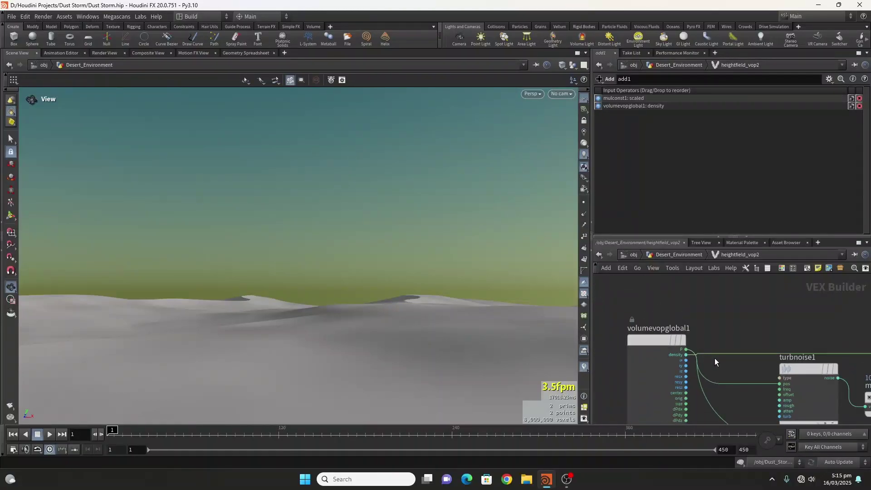
middle_drag(816, 337, 646, 345)
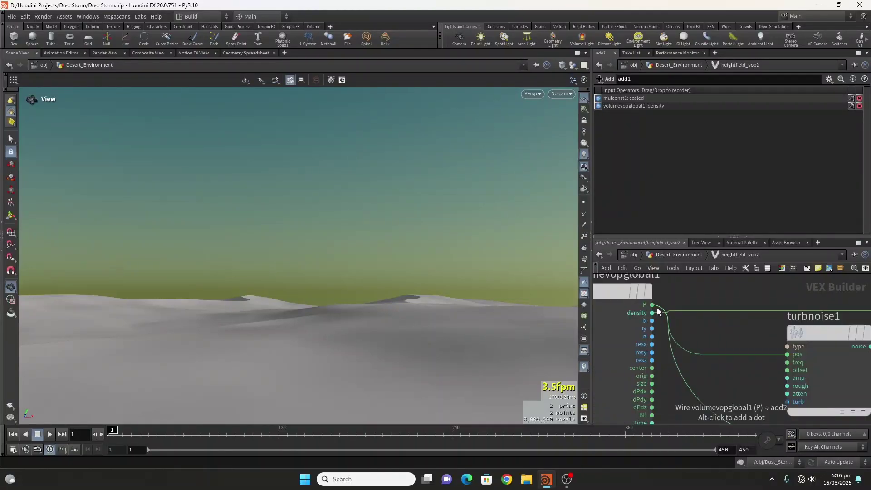
key(u)
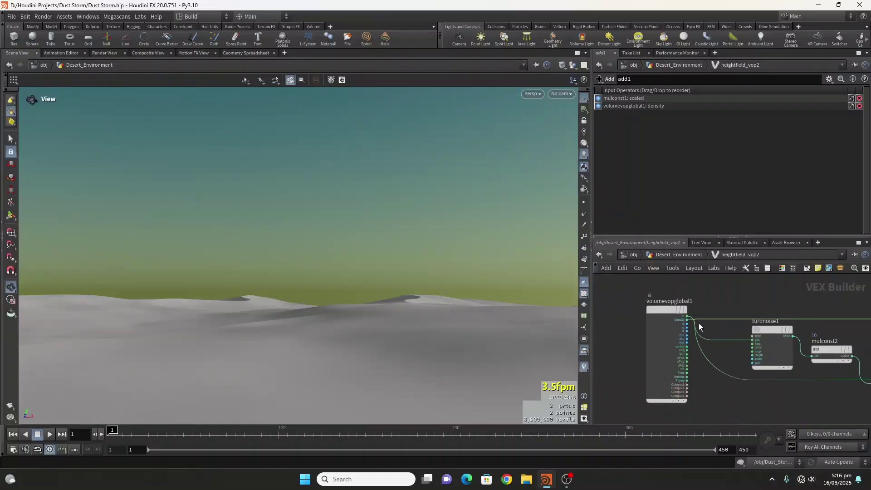
scroll(662, 408, up, 2)
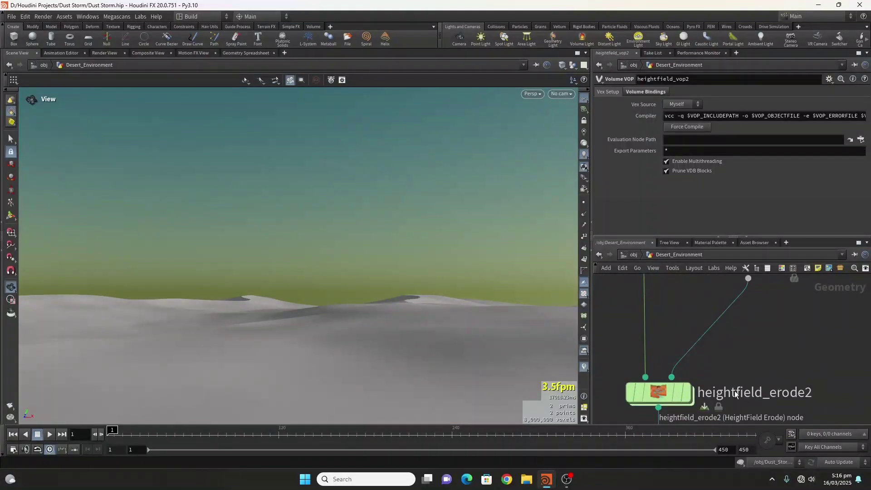
scroll(660, 407, down, 3)
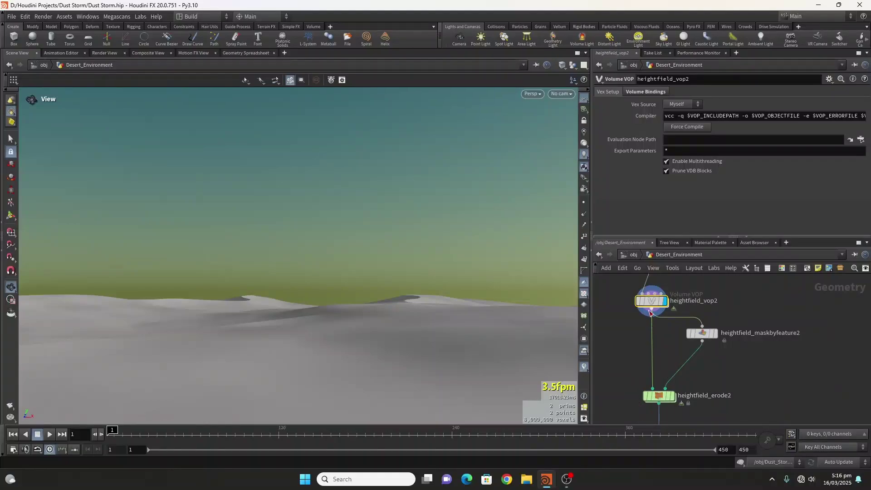
Step: Display the heightfield_maskbyfeature2 mask in the viewport and inspect its slope, height, curvature and direction masking parameters
scroll(691, 333, up, 3)
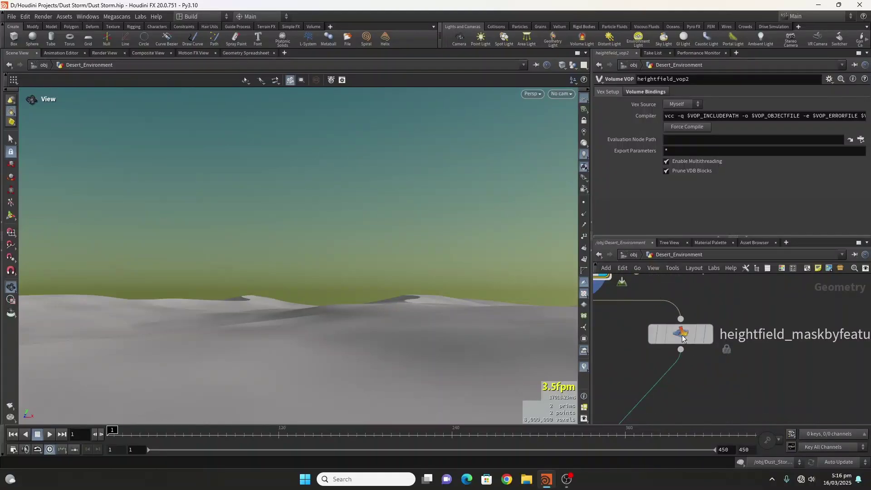
click(712, 333)
click(708, 335)
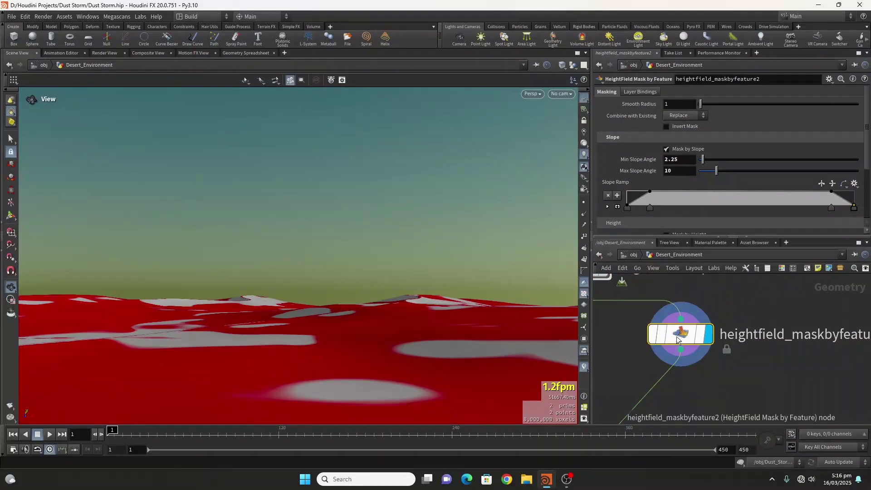
scroll(323, 327, down, 2)
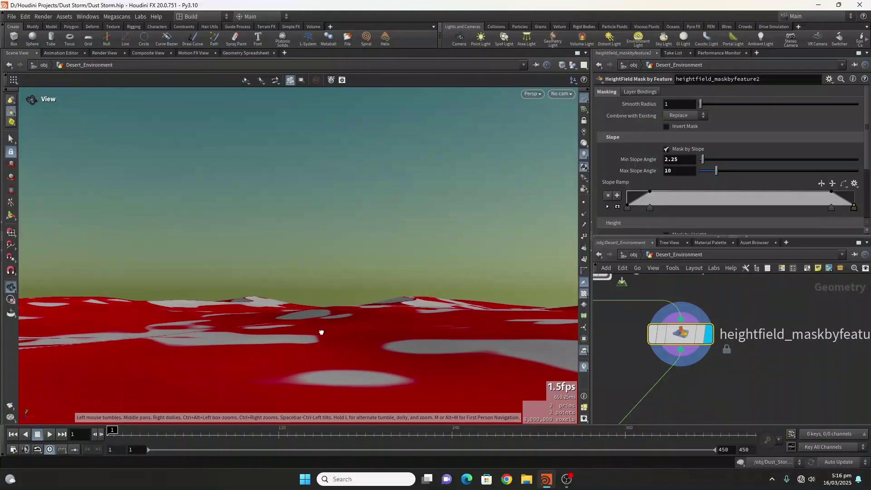
drag(321, 332, 398, 329)
drag(866, 159, 861, 187)
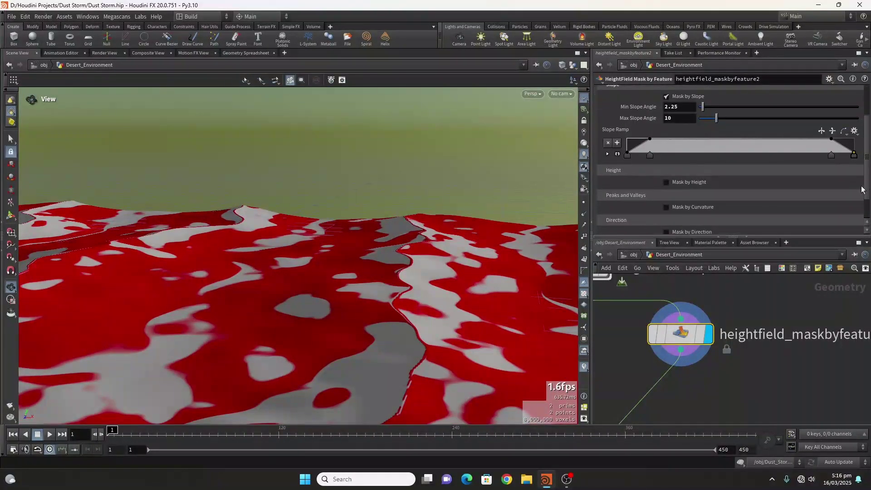
Step: Compare the heightfield_erode2 result with the heightfield_maskbyfeature2 mask in the viewport, ending with the erosion node displayed
middle_drag(751, 361, 756, 268)
scroll(744, 283, down, 1)
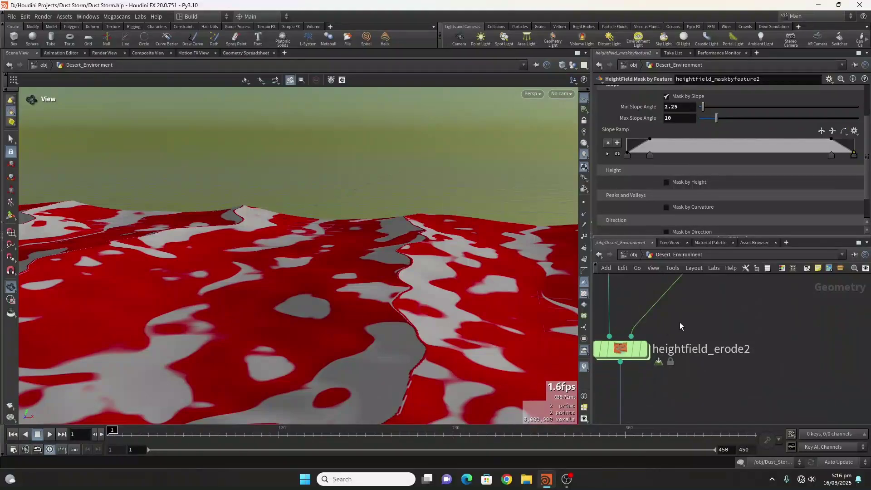
middle_drag(696, 328, 741, 360)
mouse_move(692, 387)
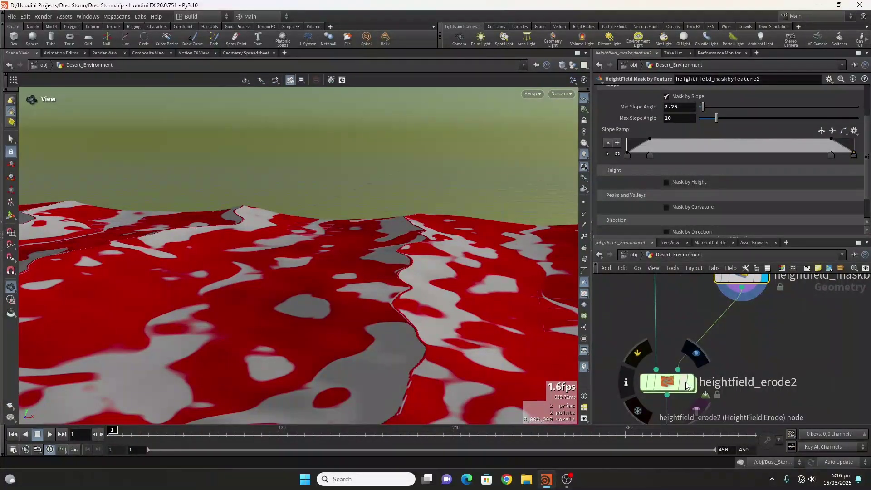
click(691, 388)
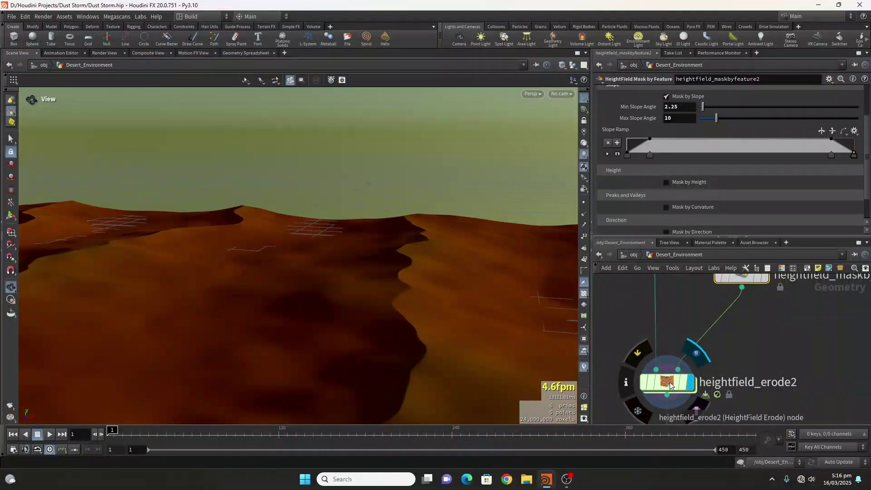
scroll(702, 336, down, 5)
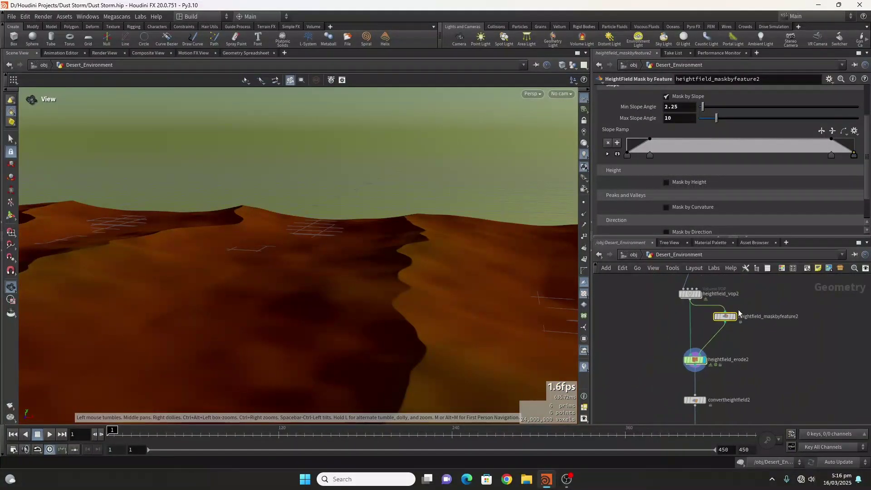
scroll(737, 309, up, 4)
click(729, 325)
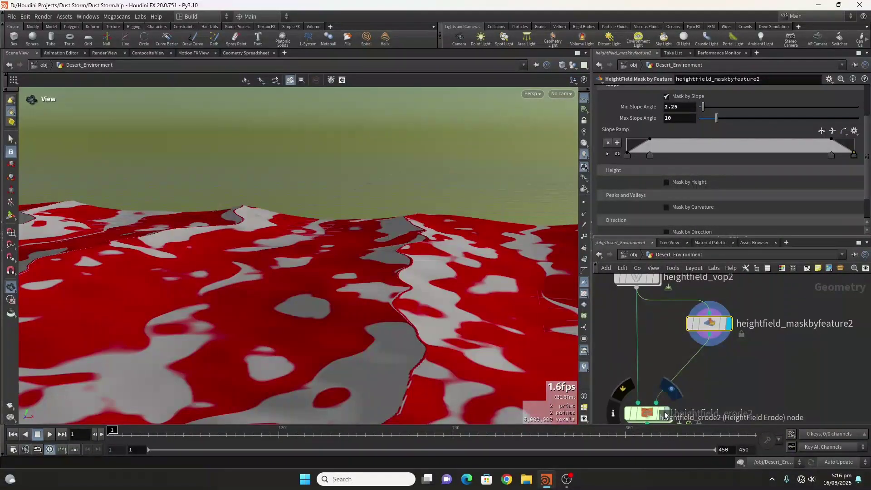
click(665, 413)
Step: View the eroded terrain through Main_Cam and go to frame 5 of the timeline
click(570, 137)
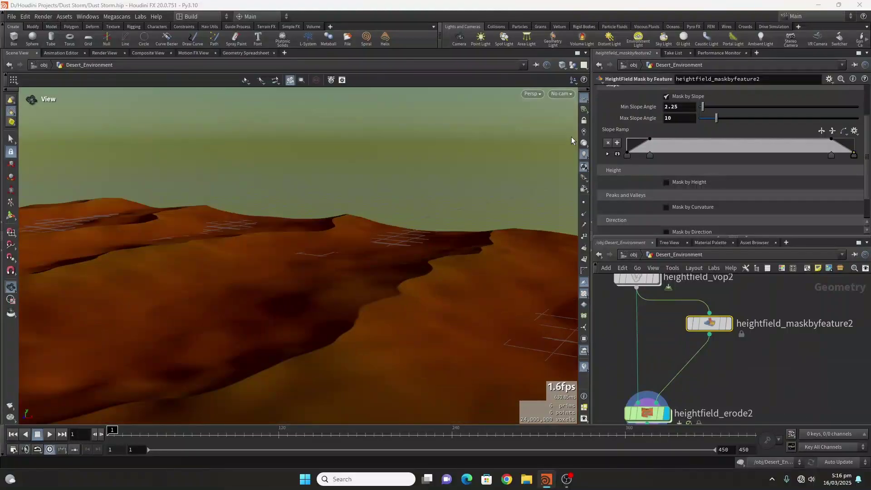
scroll(688, 344, down, 4)
scroll(681, 382, up, 4)
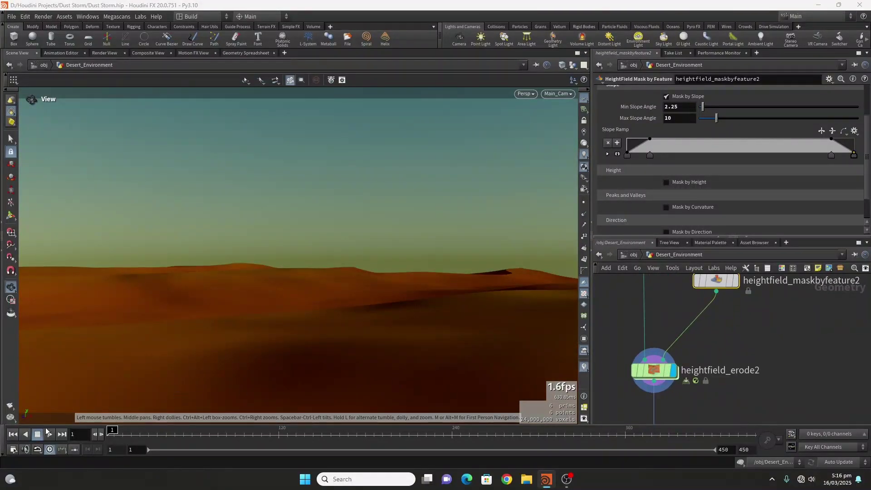
drag(75, 435, 48, 460)
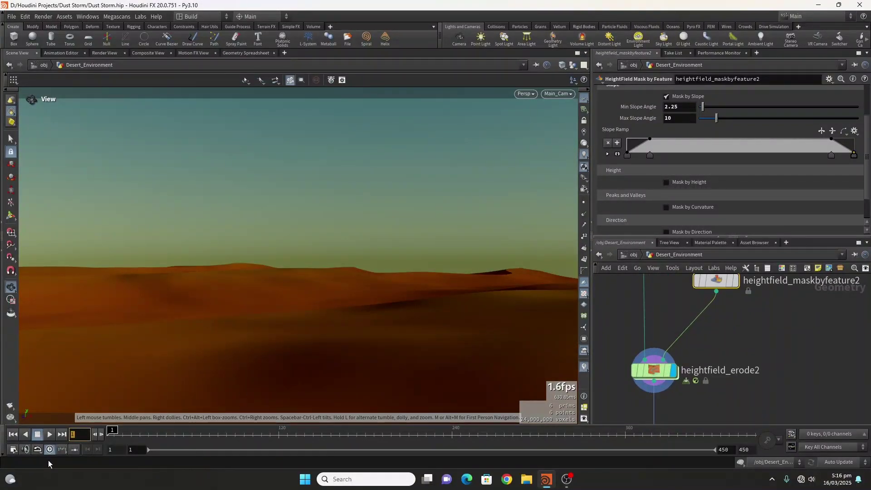
text(5)
key(Return)
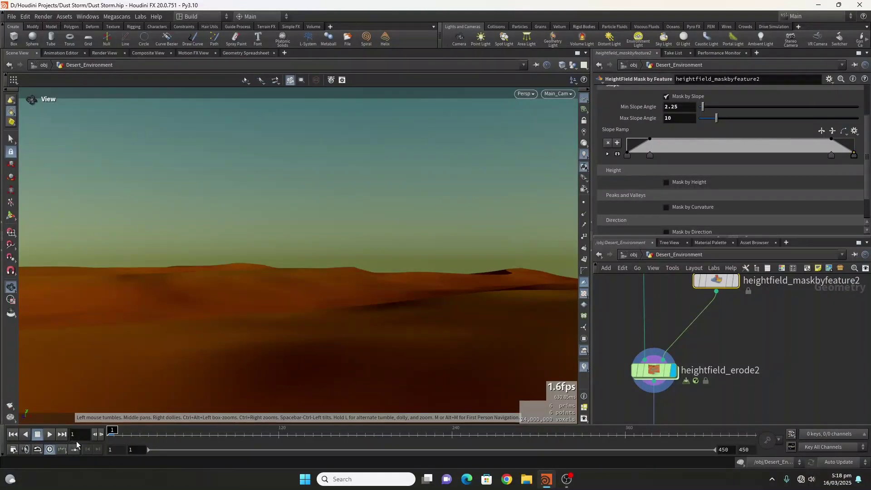
drag(83, 436, 21, 478)
text(5)
Step: Display the convertheightfield2 node and examine its polygon conversion parameters and the resulting mesh
middle_drag(719, 382, 744, 317)
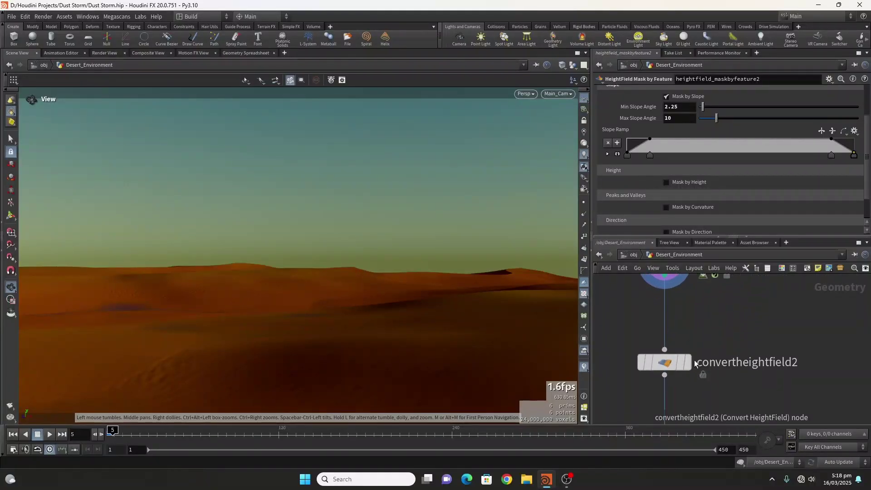
click(690, 361)
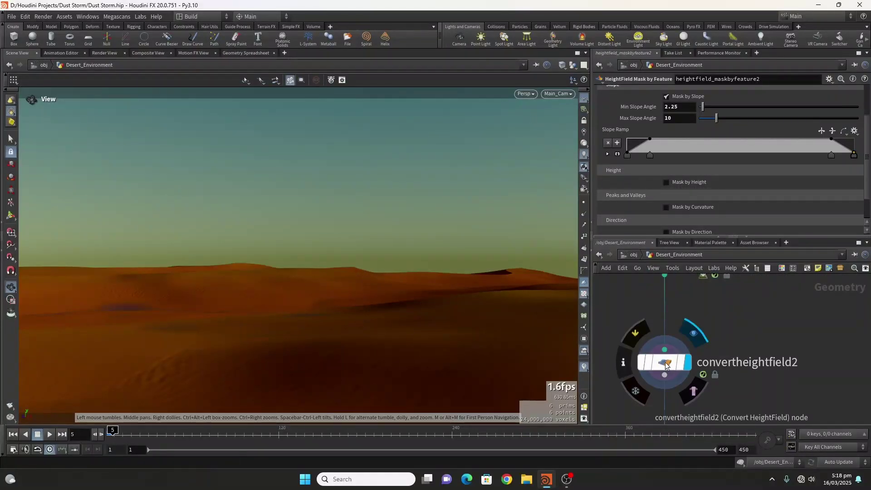
click(660, 362)
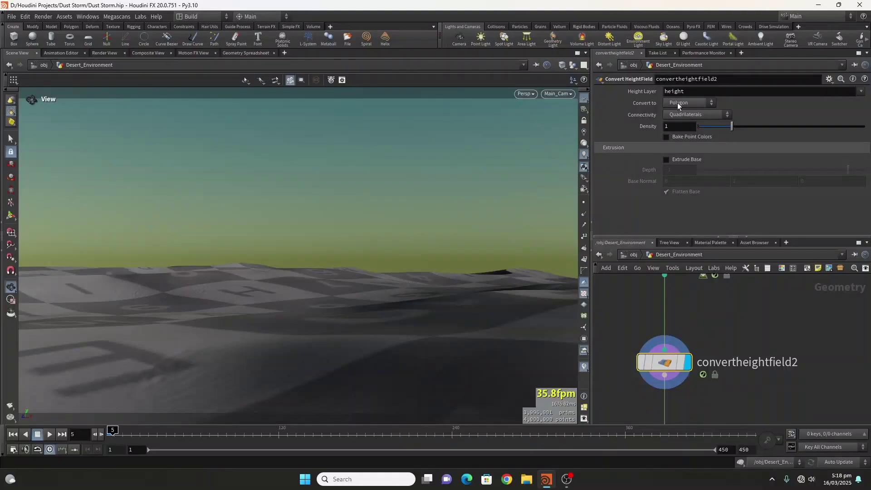
drag(235, 326, 276, 346)
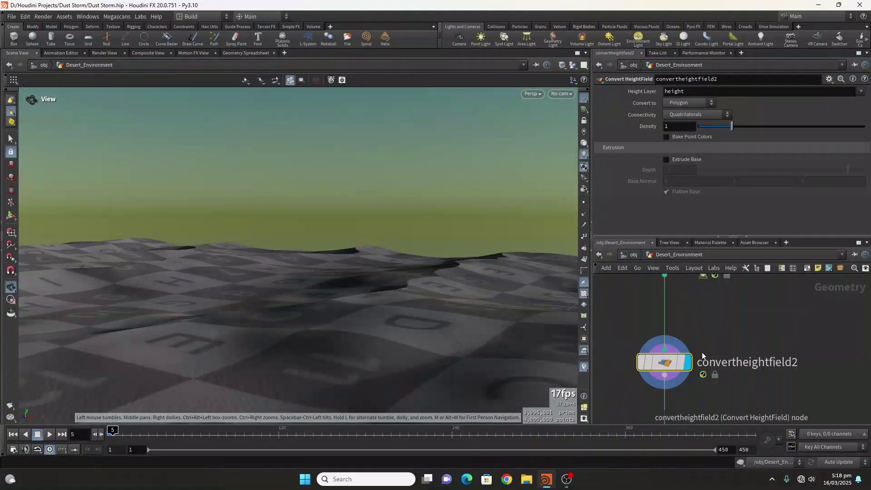
Step: Display heightfield_erode2 again and read its attributes and volume layers in the node info
middle_drag(701, 352, 712, 401)
click(696, 306)
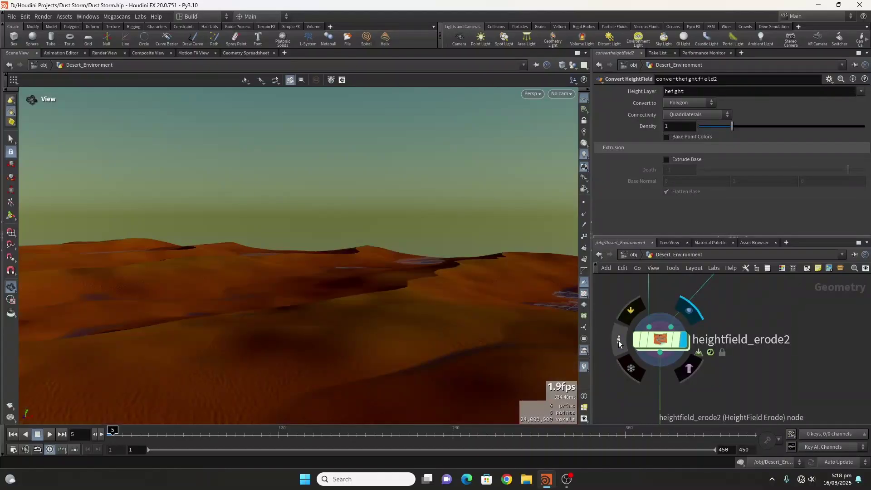
click(619, 340)
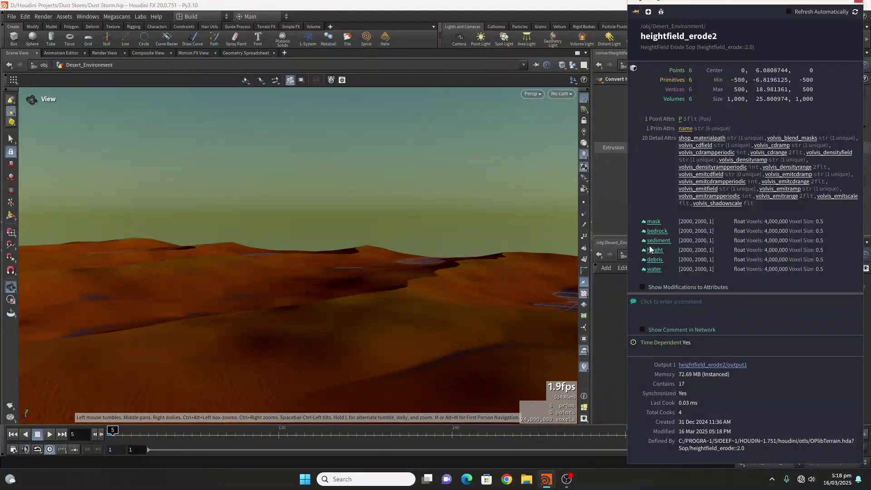
click(858, 3)
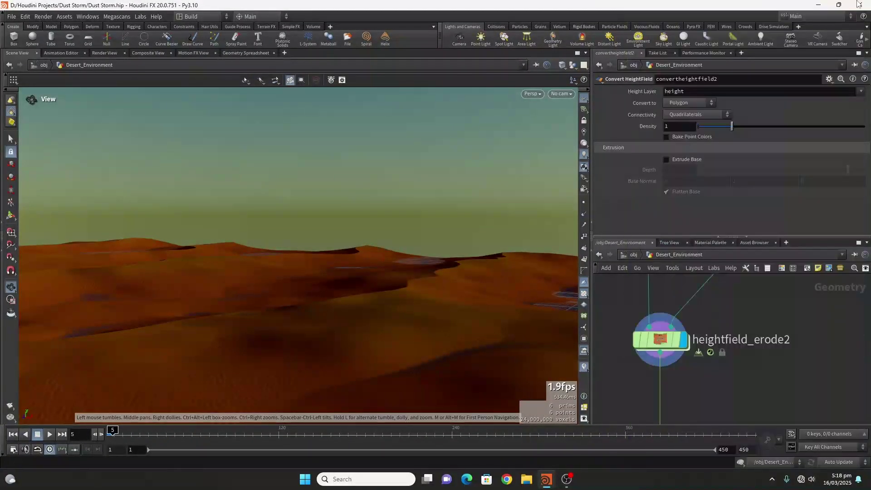
Step: Display convertheightfield2 again and read its geometry counts and point attributes in the node info
middle_drag(722, 405, 722, 323)
click(688, 330)
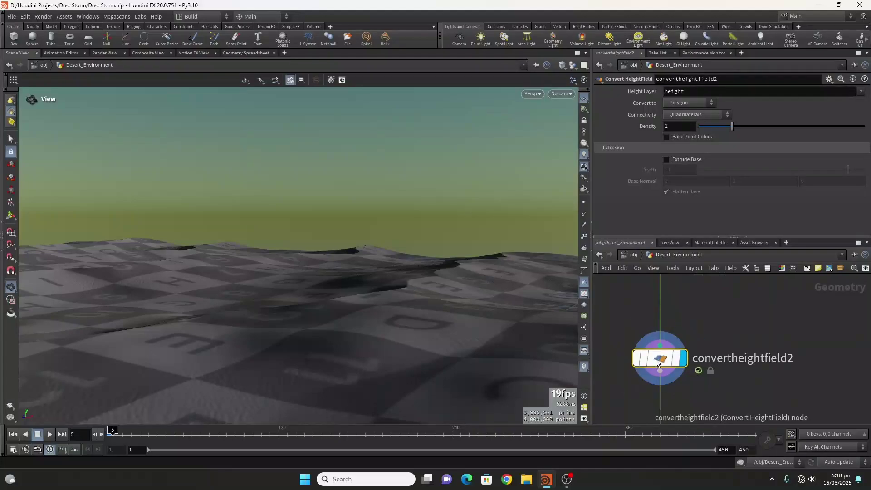
click(618, 358)
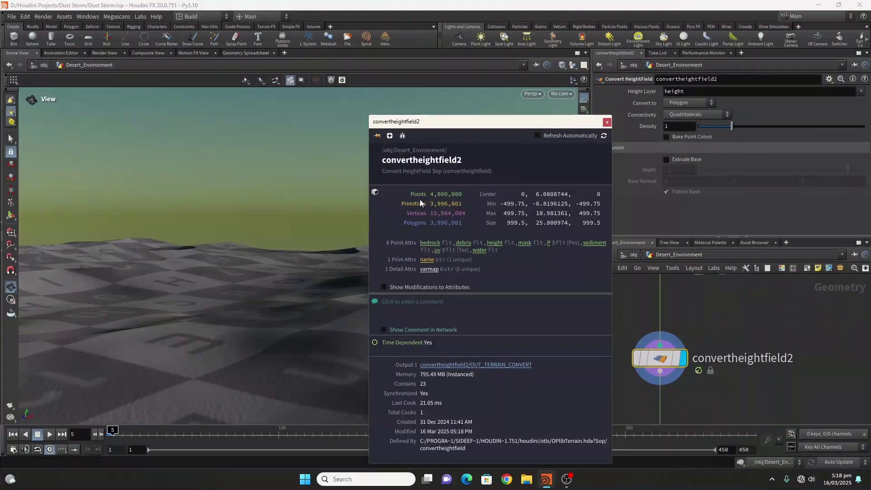
click(606, 122)
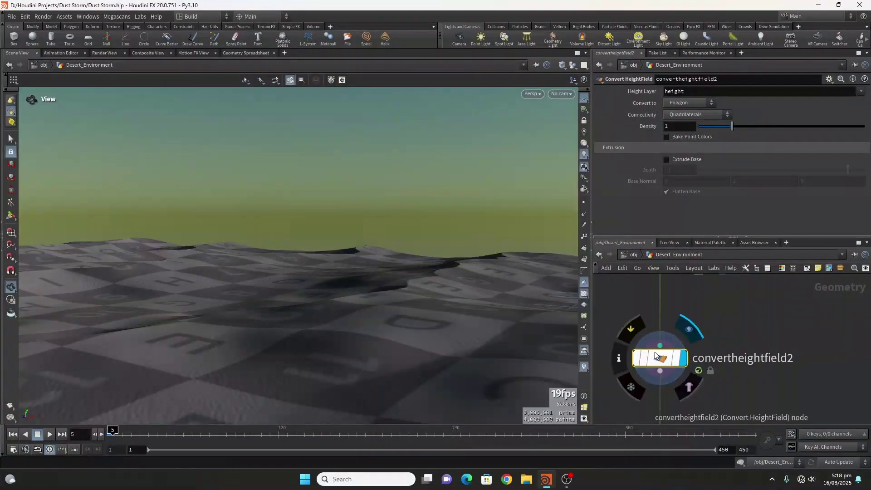
Step: Display the filecache2 node and examine its cache settings and the cached desert mesh from several angles
middle_drag(705, 360, 723, 290)
scroll(722, 291, down, 3)
scroll(704, 366, up, 3)
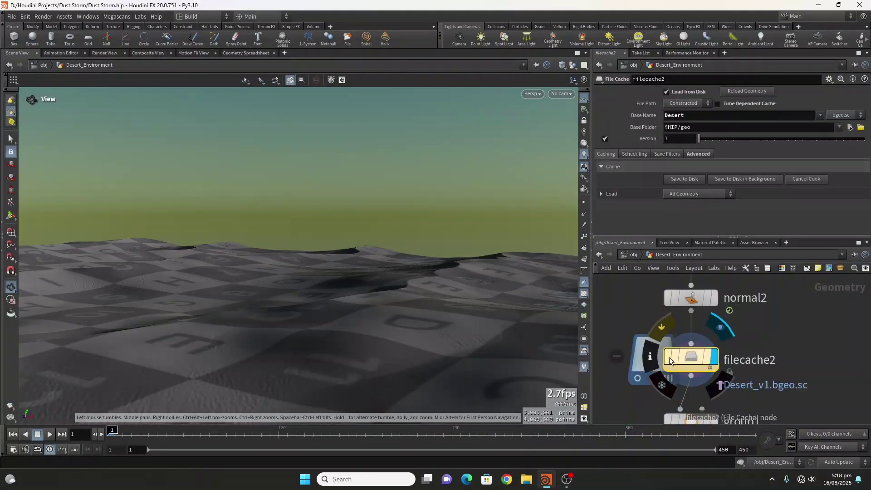
scroll(753, 319, down, 1)
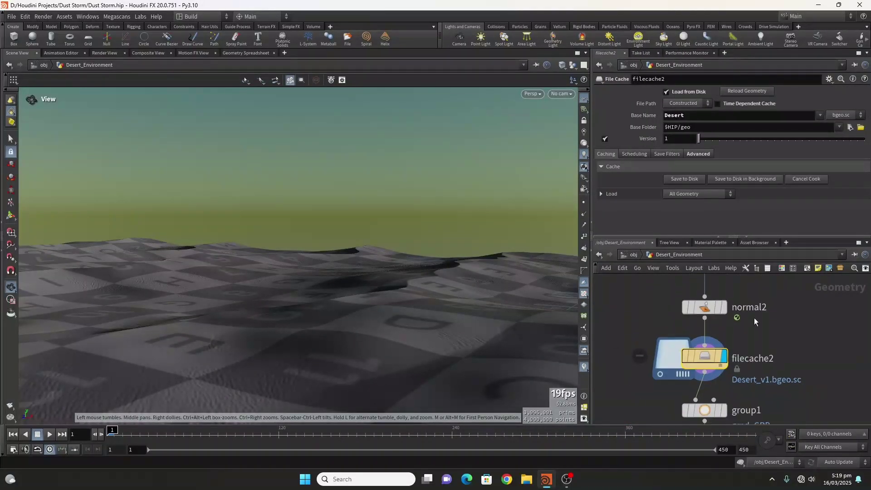
scroll(760, 380, up, 1)
middle_drag(756, 413, 759, 340)
drag(246, 309, 420, 286)
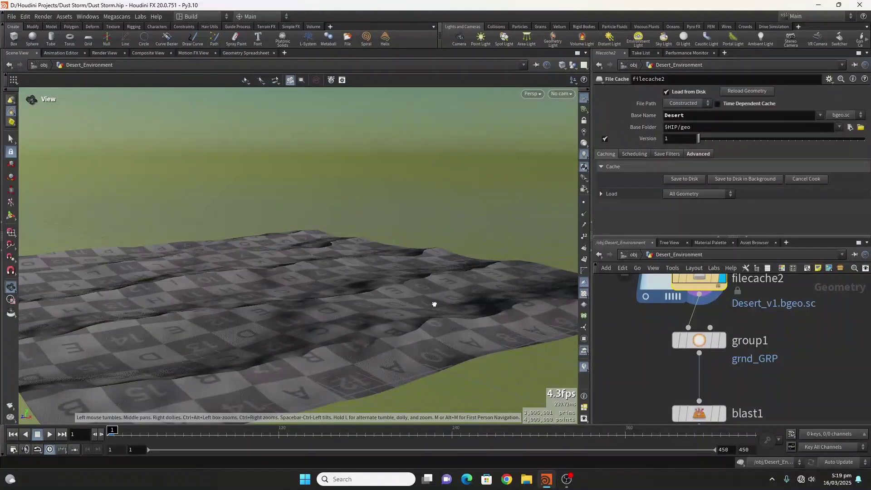
drag(421, 305, 437, 213)
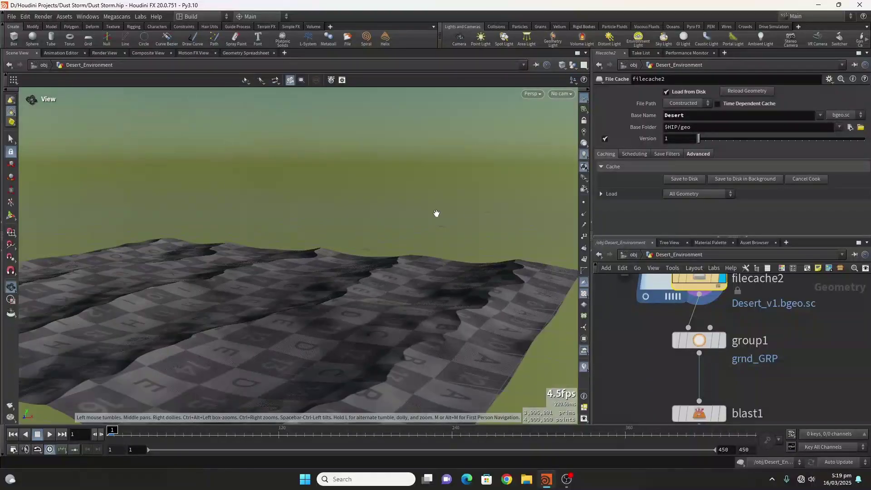
Step: View the scene through Main_Cam and display group1 to inspect the grnd_GRP bounding box settings
click(560, 94)
click(570, 135)
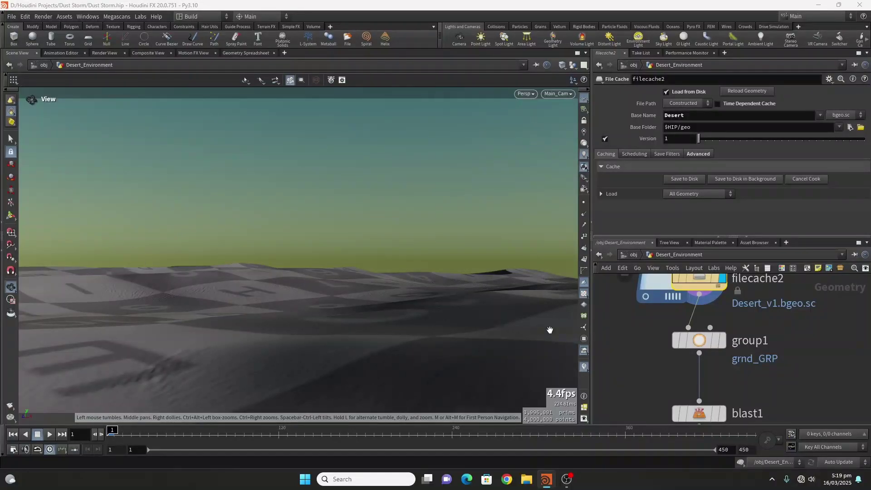
scroll(717, 334, down, 1)
mouse_move(706, 334)
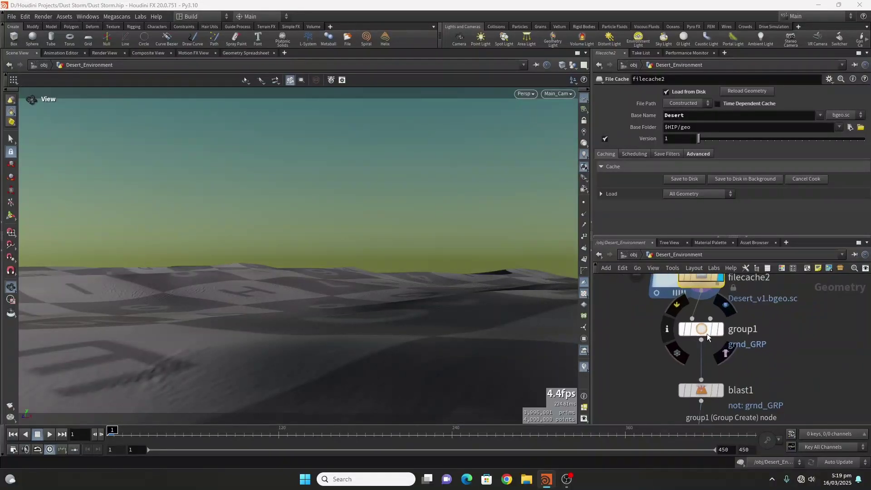
click(700, 334)
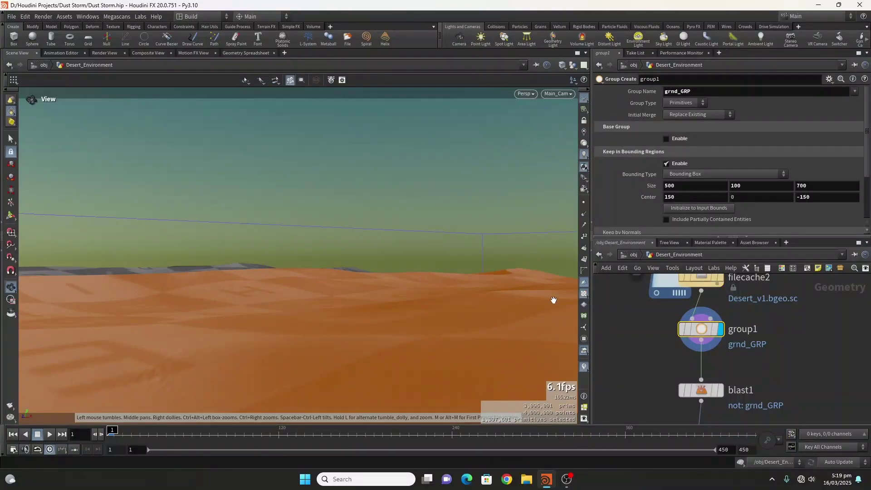
Step: Display blast1, examine the terrain kept by its grnd_GRP group, and compare it with group1's output
scroll(732, 312, down, 3)
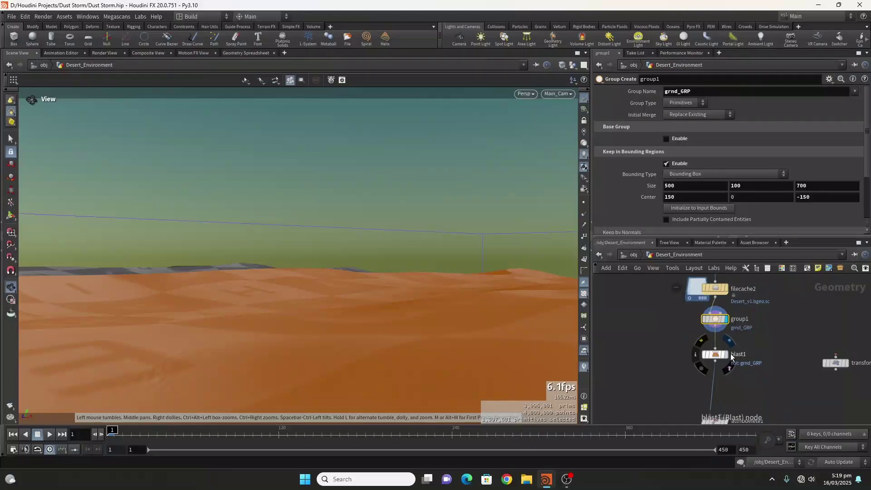
click(715, 354)
scroll(250, 307, down, 8)
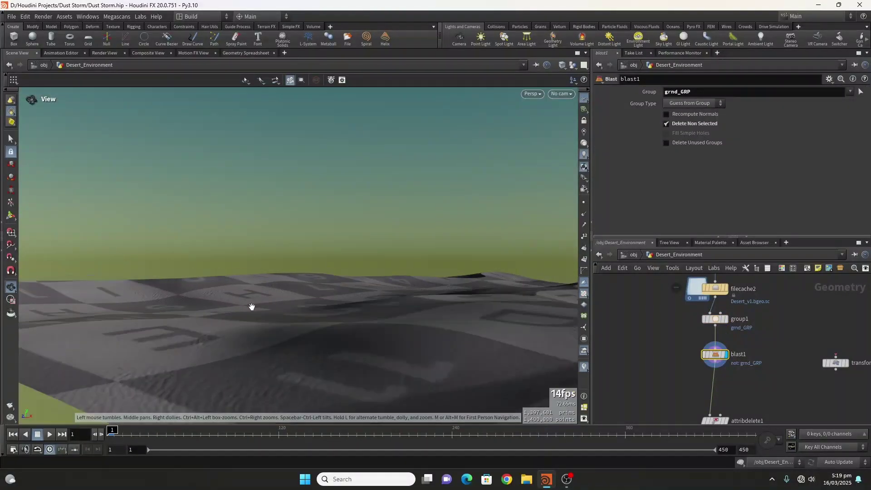
drag(196, 319, 206, 316)
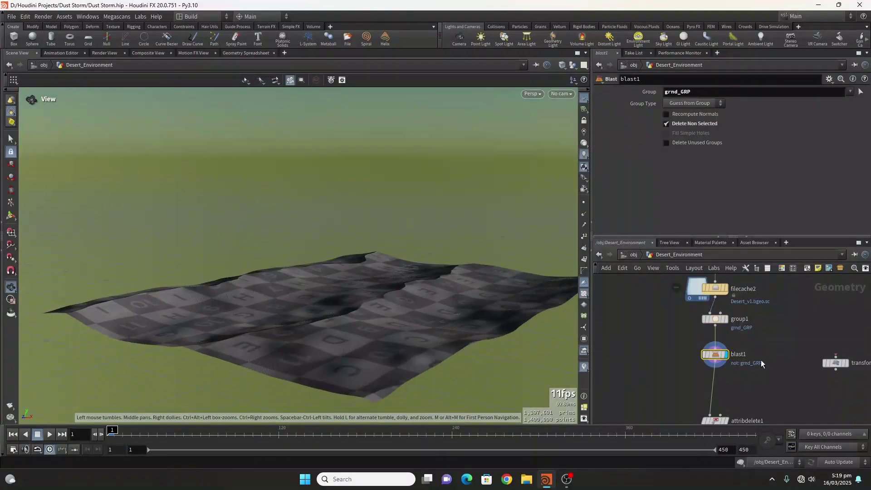
click(725, 320)
click(727, 355)
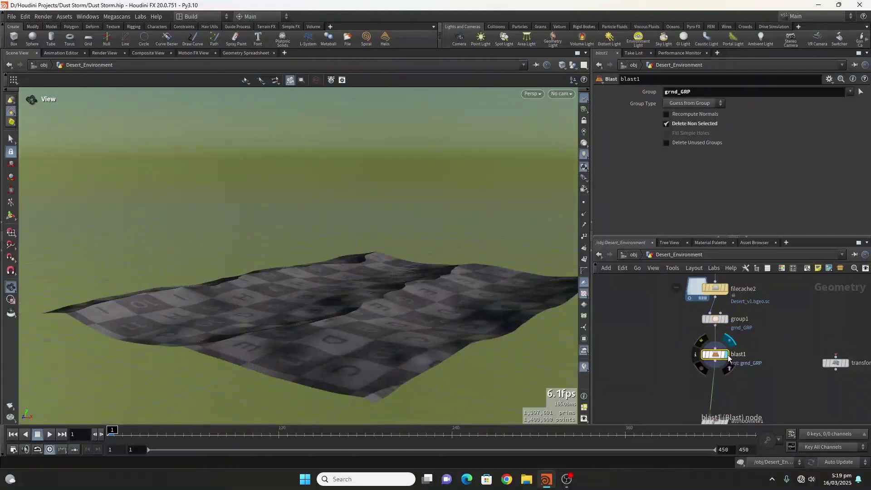
Step: Display attribdelete1 and read which point and detail attributes it removes from the desert mesh
middle_drag(750, 400, 730, 342)
scroll(708, 364, up, 4)
click(704, 367)
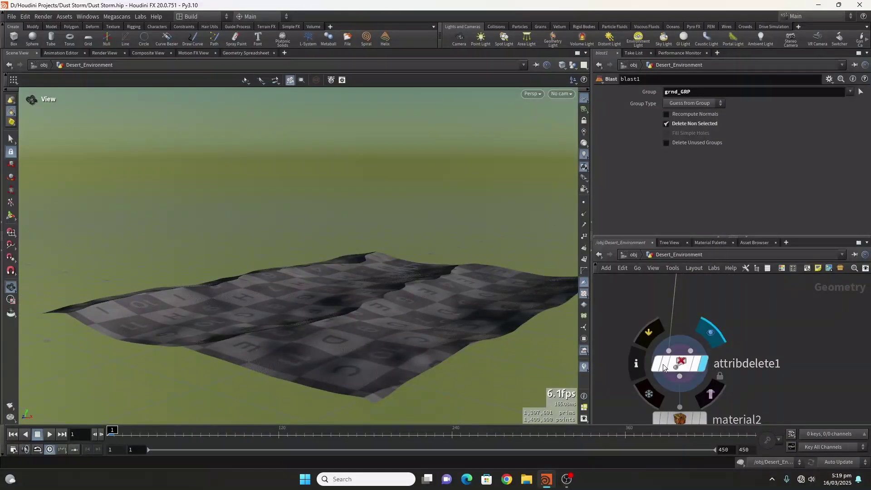
click(679, 363)
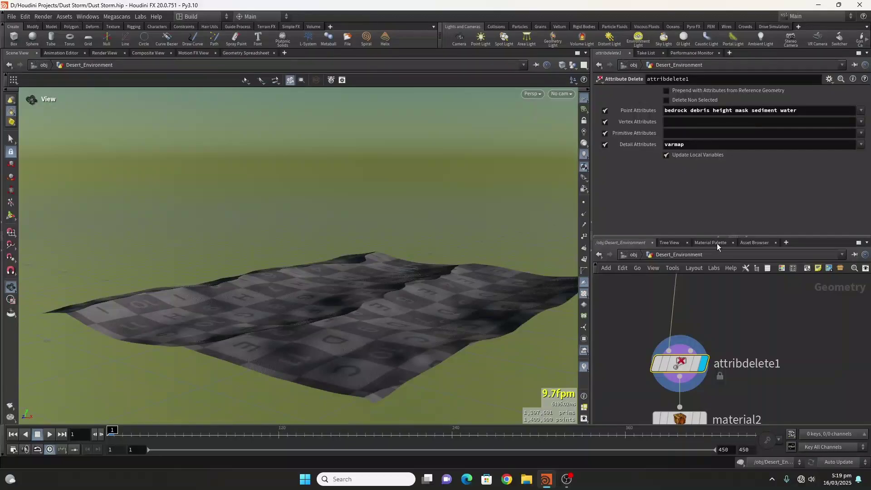
Step: Display material2 to inspect its /mat/desert_mtl assignment, and continue to the OUT_Desert null
middle_drag(728, 363, 741, 284)
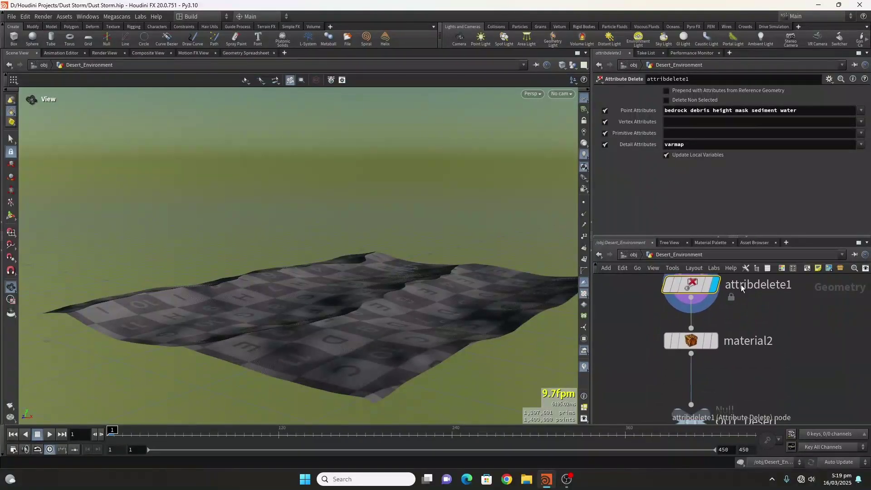
click(689, 341)
middle_drag(753, 370, 750, 310)
click(702, 354)
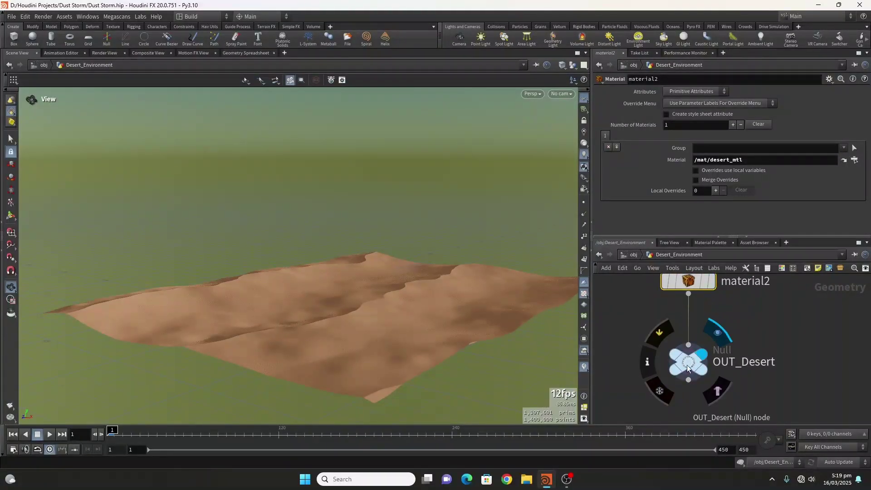
click(687, 365)
middle_drag(730, 376, 732, 415)
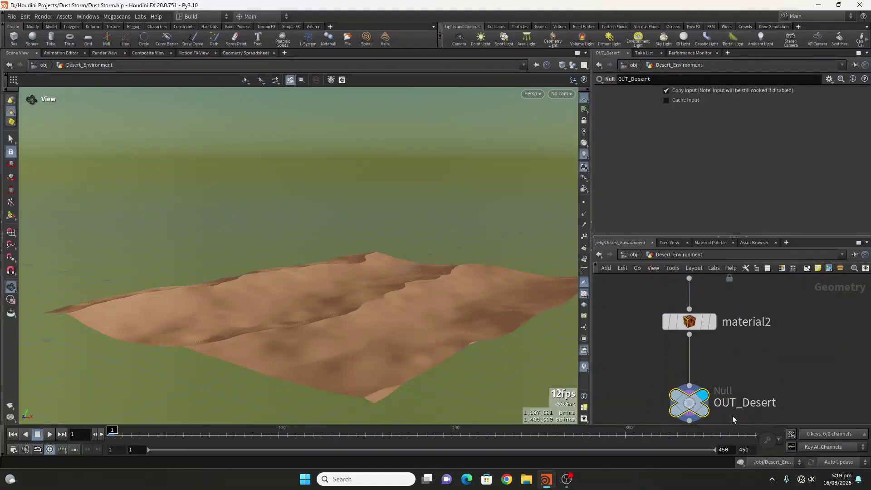
Step: Orbit around the shaded desert and view it through Main_Cam
drag(416, 321, 247, 313)
click(562, 94)
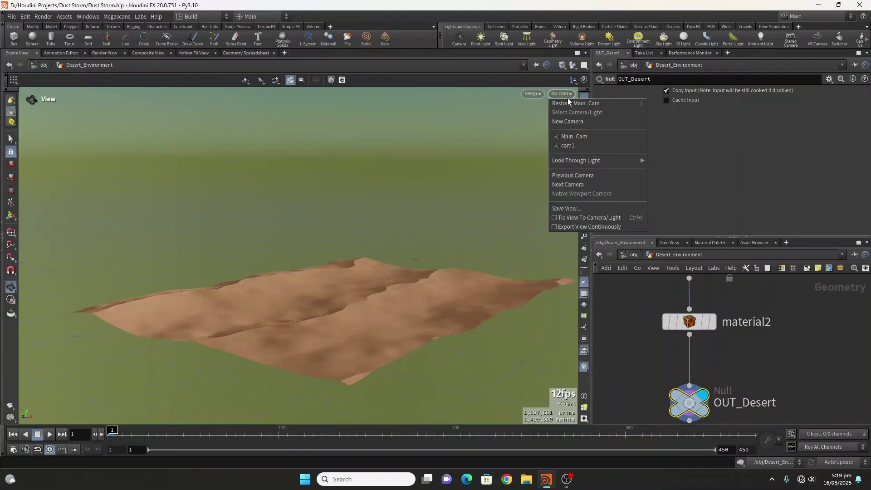
click(570, 136)
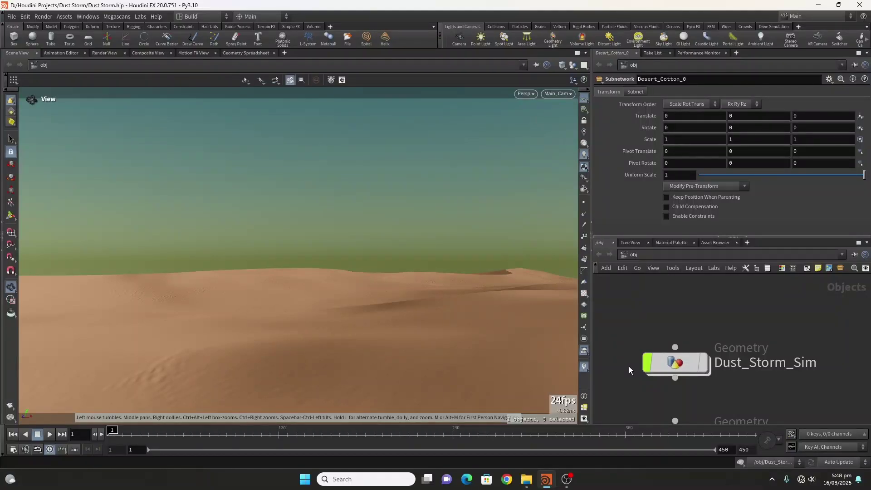
Step: Open the Dust_Storm_Sim network and display the first setup's filecache1 node at frame 105
double_click(676, 364)
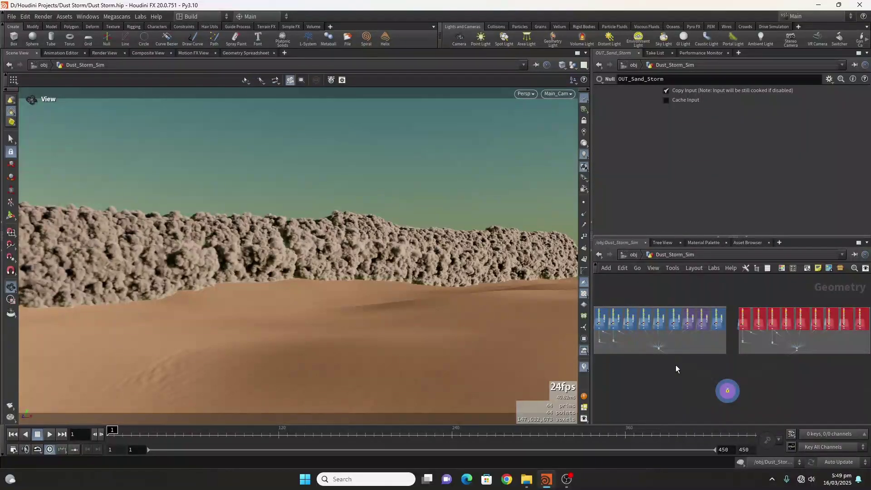
middle_drag(676, 365, 738, 389)
scroll(646, 338, up, 6)
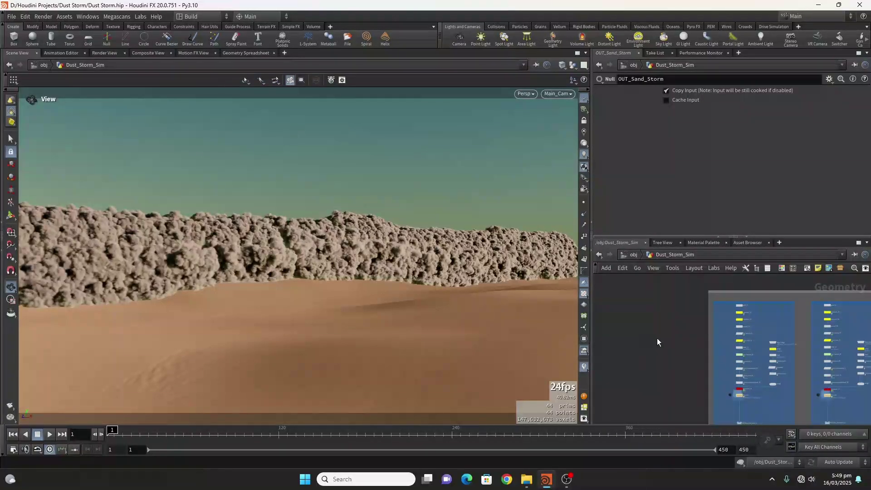
scroll(630, 348, up, 8)
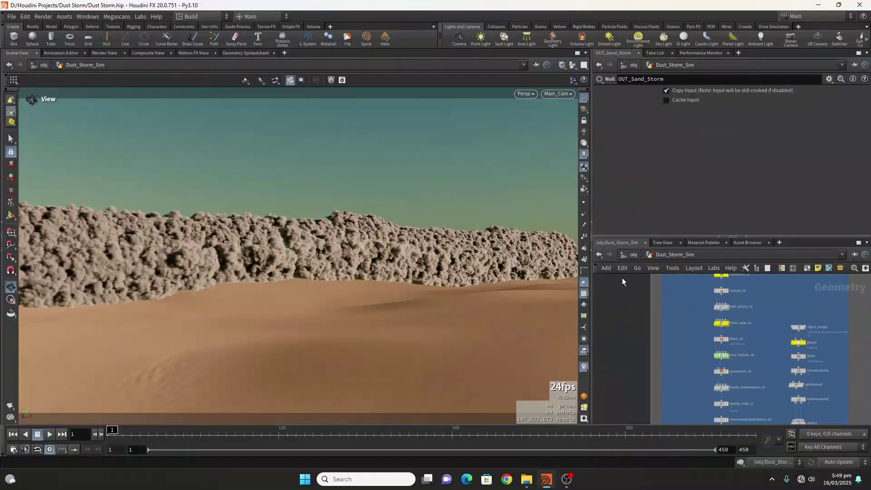
scroll(707, 376, up, 7)
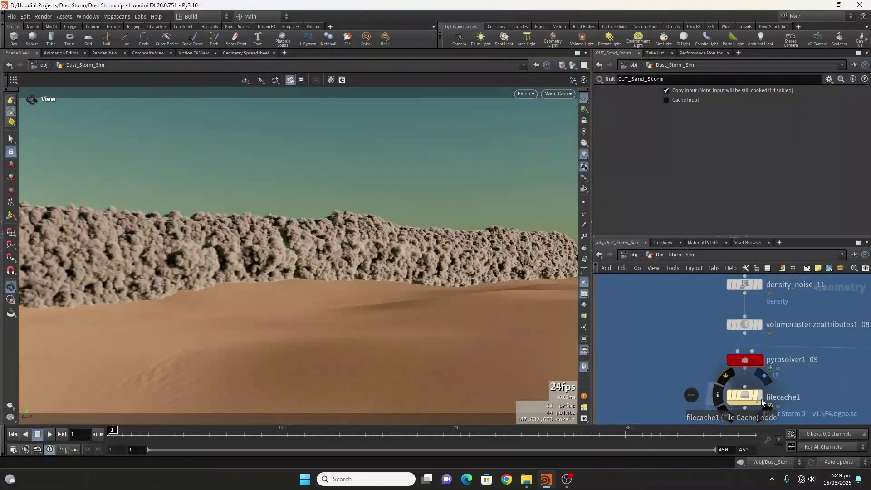
click(760, 395)
click(747, 396)
click(207, 431)
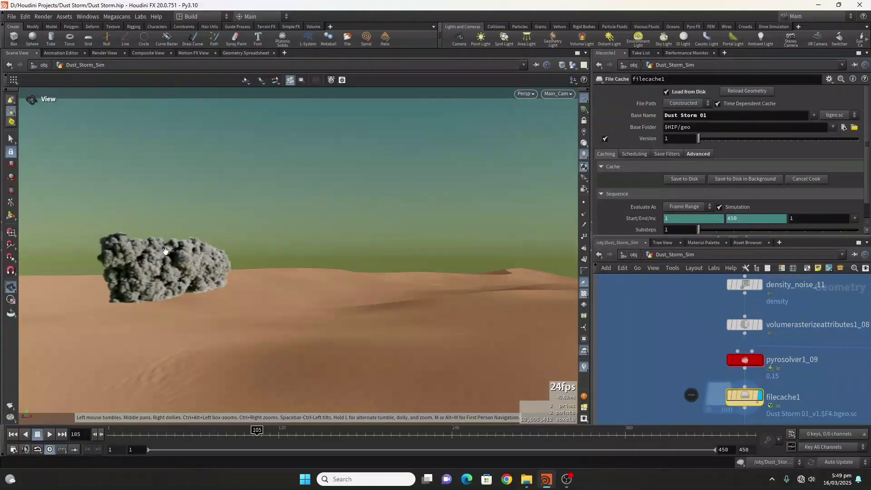
Step: Examine the row of blue and purple simulation setups across the Dust_Storm_Sim network
scroll(637, 347, down, 5)
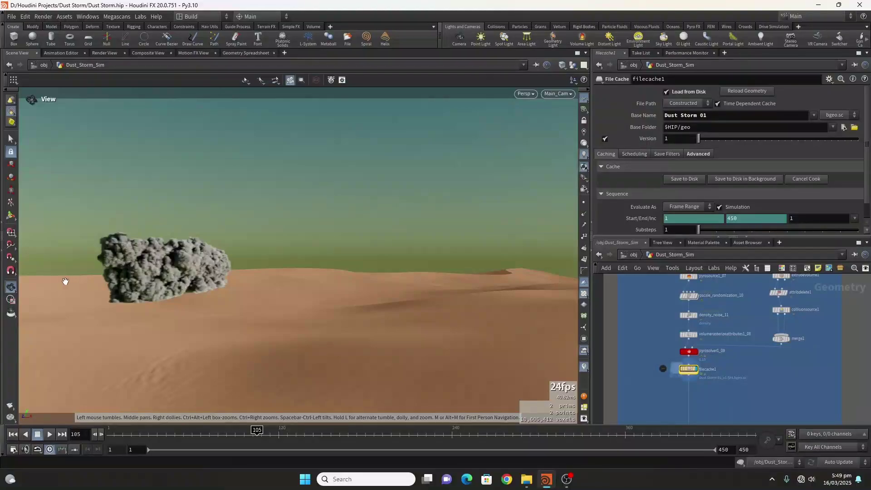
middle_drag(654, 325, 625, 325)
scroll(625, 325, down, 6)
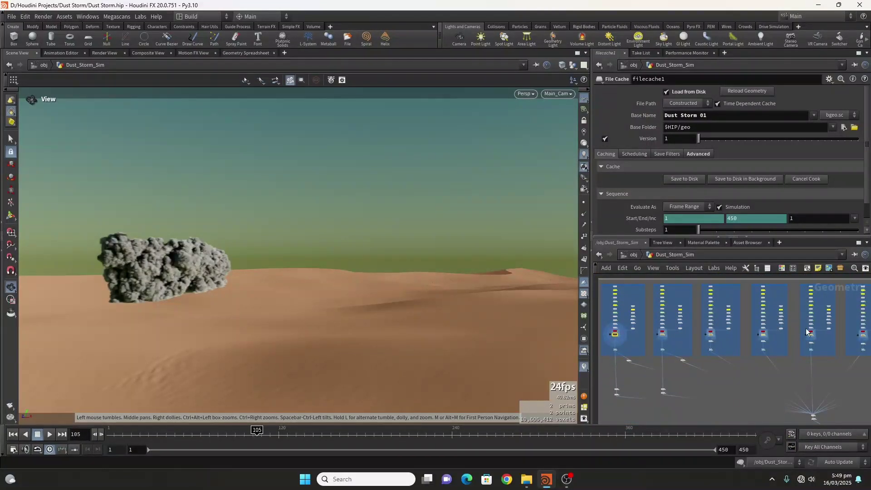
middle_drag(796, 356, 757, 356)
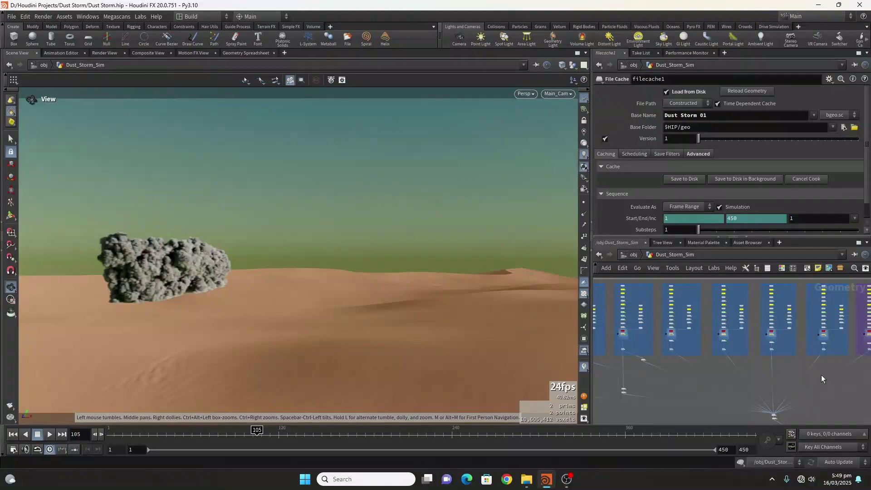
middle_drag(821, 378, 679, 373)
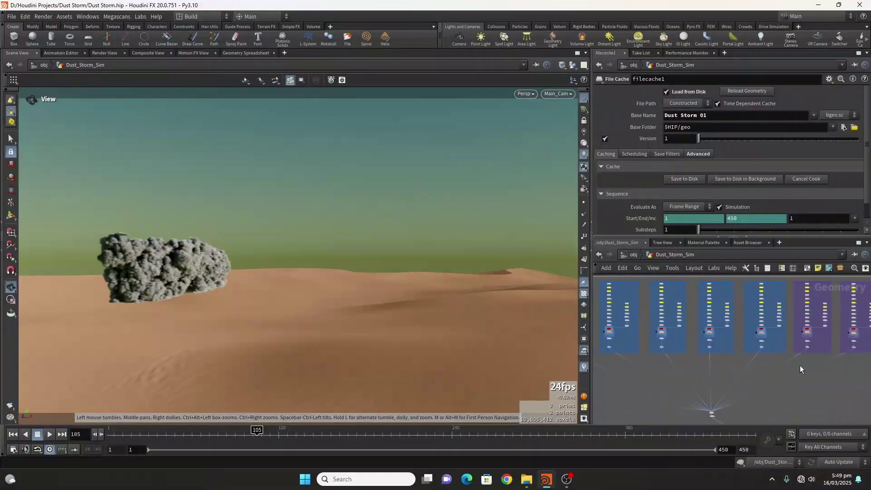
scroll(812, 374, down, 3)
scroll(667, 358, up, 5)
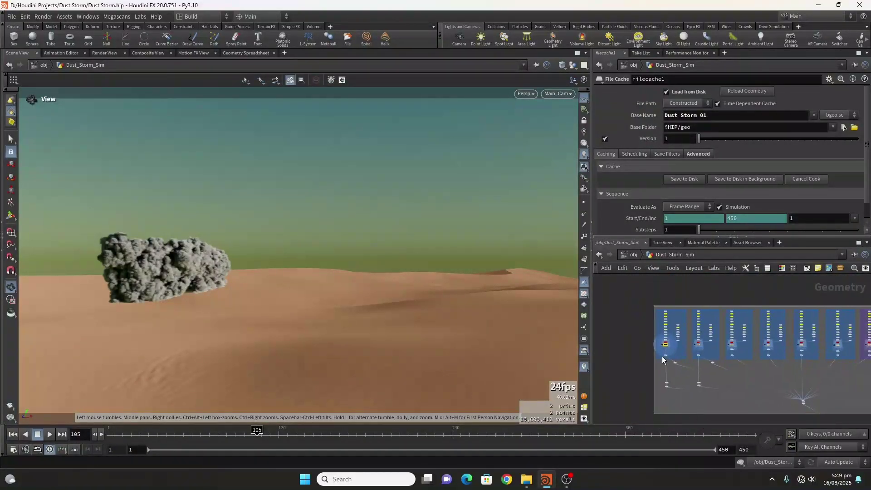
scroll(672, 360, down, 5)
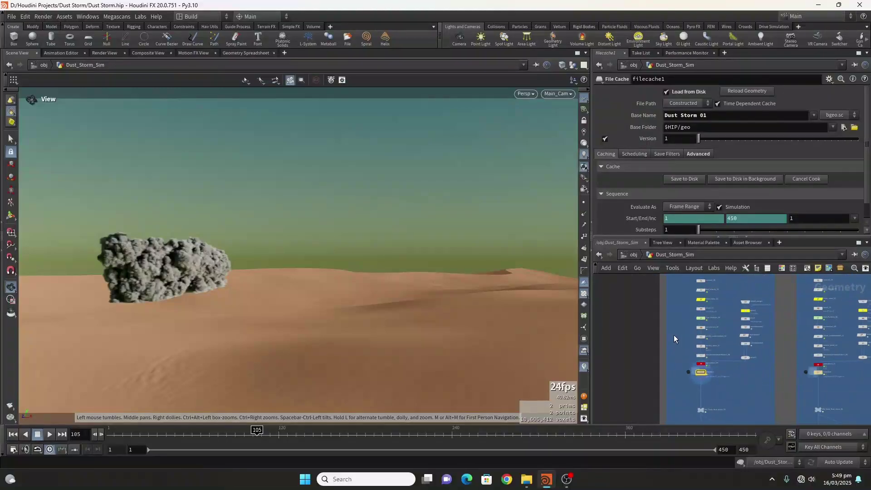
scroll(676, 358, up, 5)
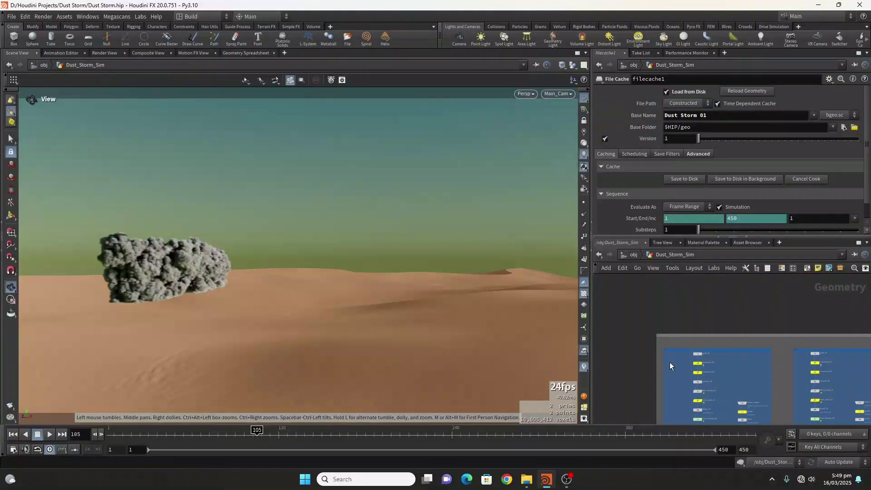
Step: Examine the first setup's node chain from grid1_01 through Add_velocity_06, Dust_Particles_04 and pyrosource1_07 to density_noise_11
middle_drag(681, 344, 679, 333)
scroll(725, 303, up, 5)
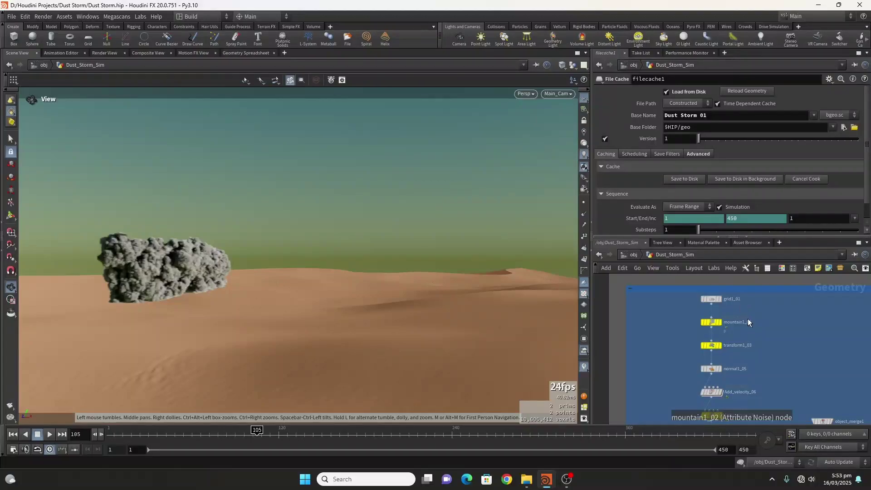
scroll(747, 301, up, 3)
middle_drag(762, 402, 749, 344)
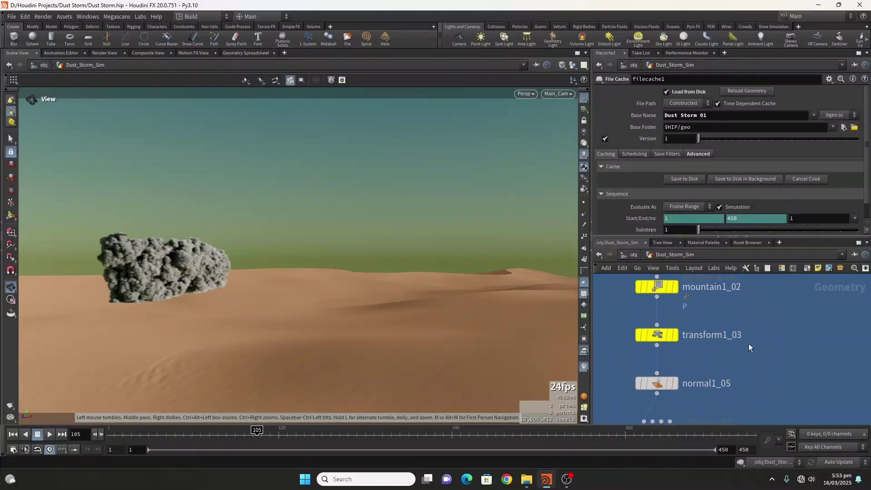
middle_drag(762, 376, 772, 303)
scroll(761, 330, down, 1)
scroll(760, 331, down, 1)
mouse_move(765, 359)
middle_down()
mouse_move(763, 322)
mouse_move(747, 422)
mouse_move(772, 391)
mouse_move(758, 347)
middle_up()
middle_drag(779, 382, 768, 311)
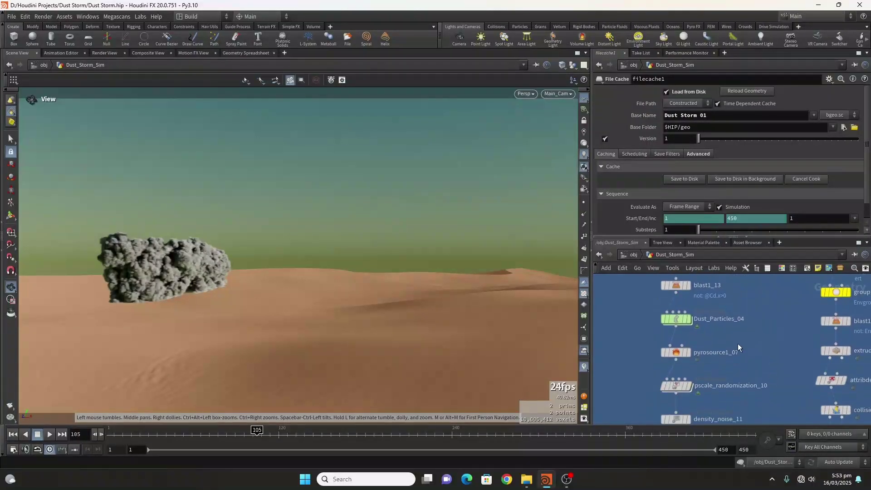
mouse_move(761, 352)
middle_down()
mouse_move(777, 300)
mouse_move(786, 325)
mouse_move(767, 355)
middle_up()
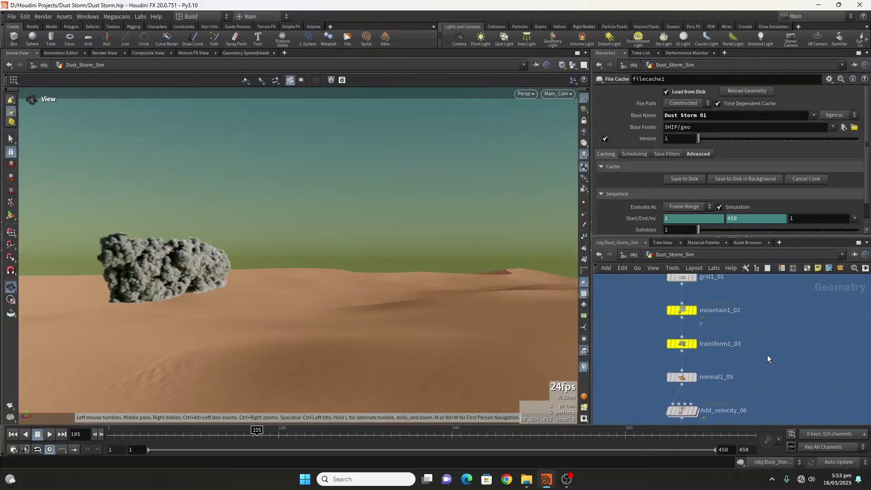
scroll(755, 356, down, 3)
middle_drag(696, 356, 691, 333)
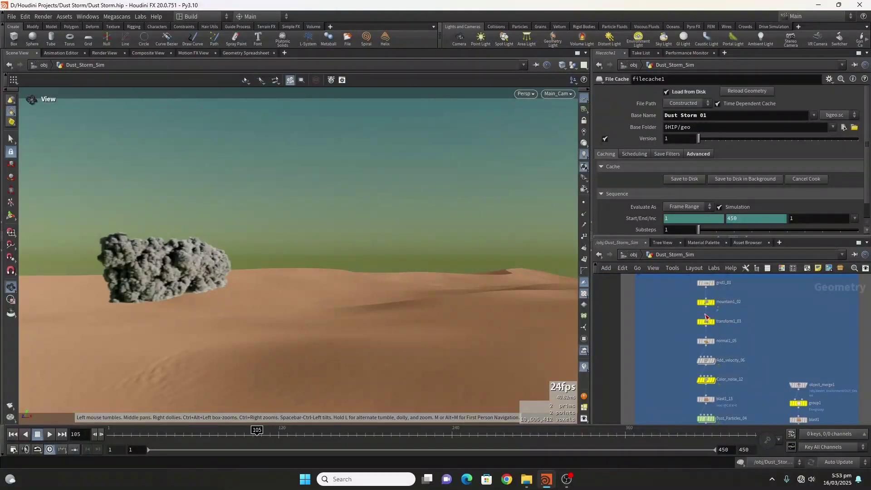
mouse_move(706, 297)
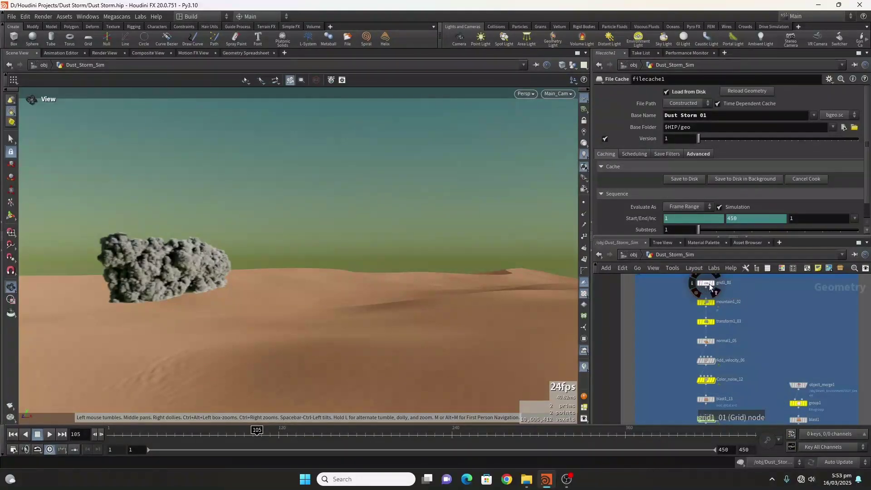
scroll(725, 330, down, 2)
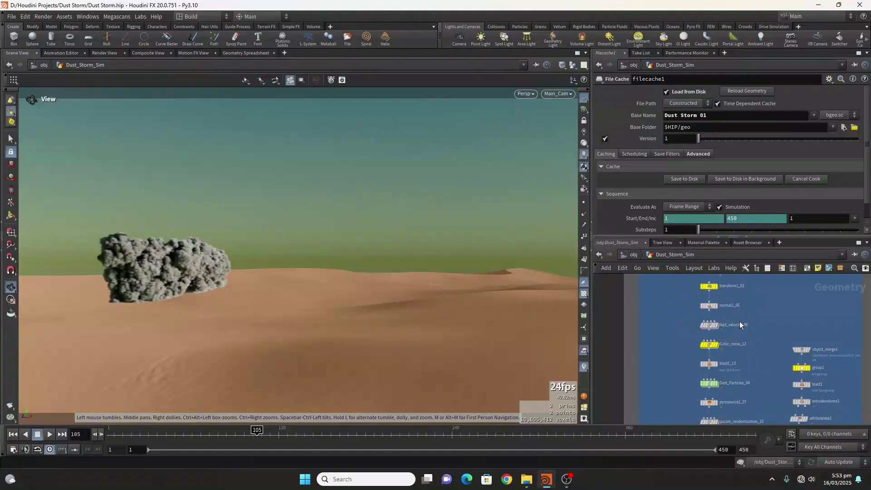
mouse_move(750, 355)
middle_down()
mouse_move(755, 339)
mouse_move(762, 342)
mouse_move(765, 313)
mouse_move(755, 361)
middle_up()
middle_drag(772, 276, 771, 338)
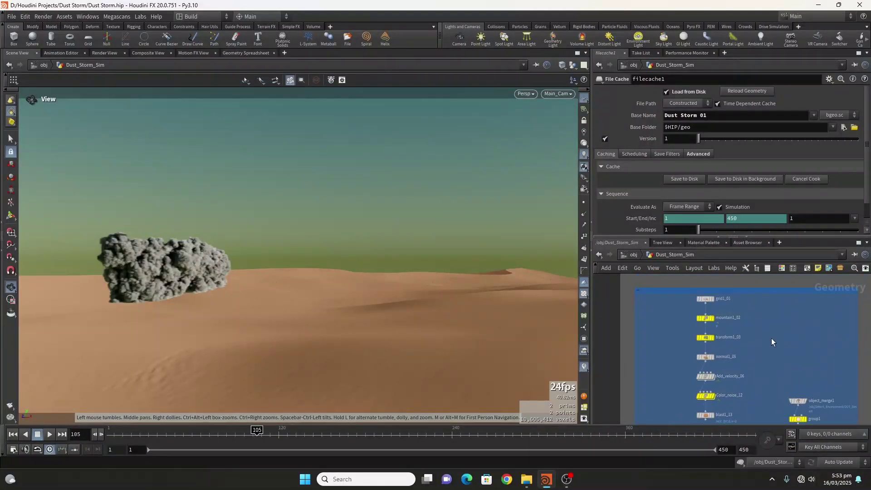
Step: Display grid1_01 and read its orientation, size, center, rows and columns settings
scroll(700, 335, up, 1)
middle_drag(683, 308, 652, 366)
scroll(678, 351, up, 3)
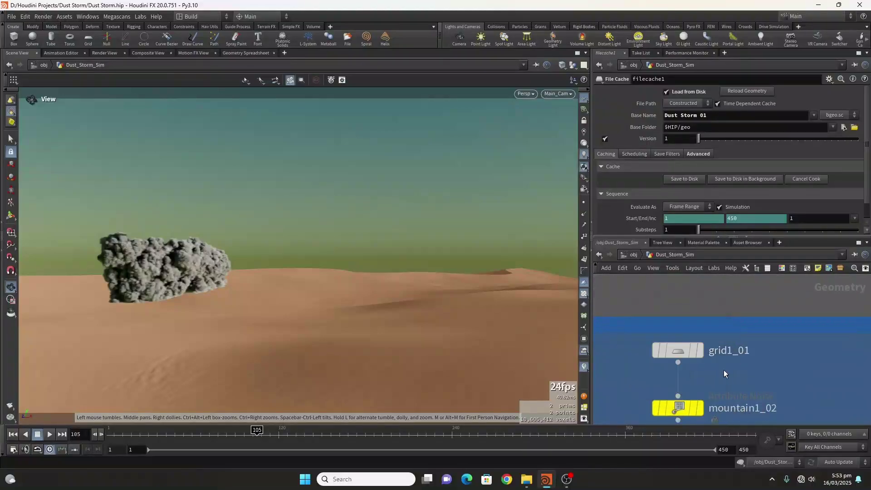
scroll(691, 334, up, 3)
click(691, 336)
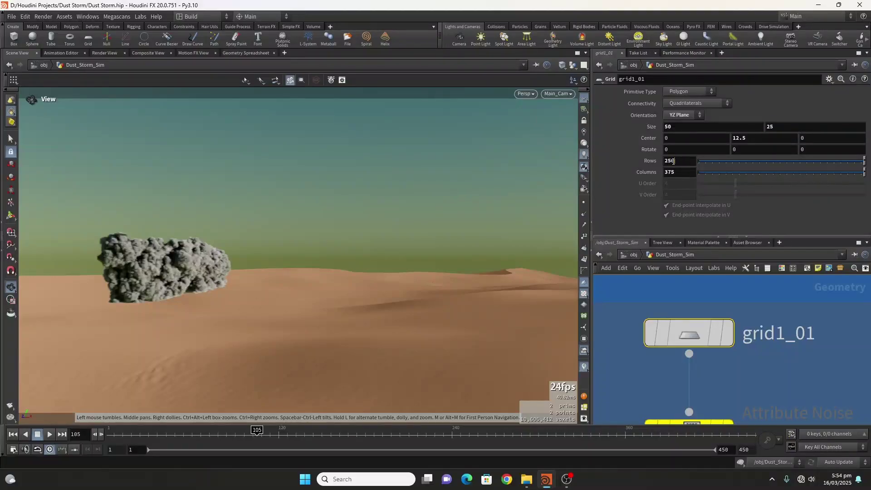
middle_drag(624, 337, 629, 310)
Step: Display mountain1_02 and inspect the attribute noise settings it applies to the grid's P attribute
middle_drag(629, 311, 638, 291)
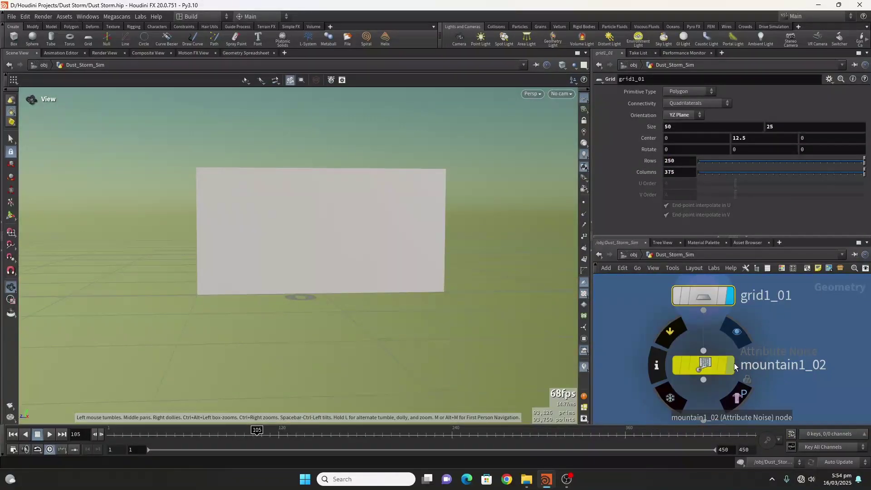
click(731, 365)
click(705, 365)
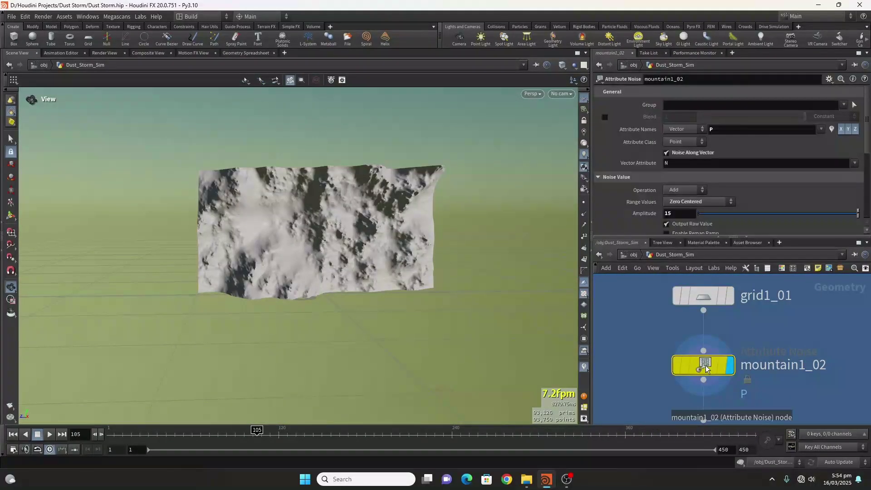
Step: Display transform1_03, reveal the expression behind its X translation, and play the animation from frame 1
drag(313, 252, 272, 263)
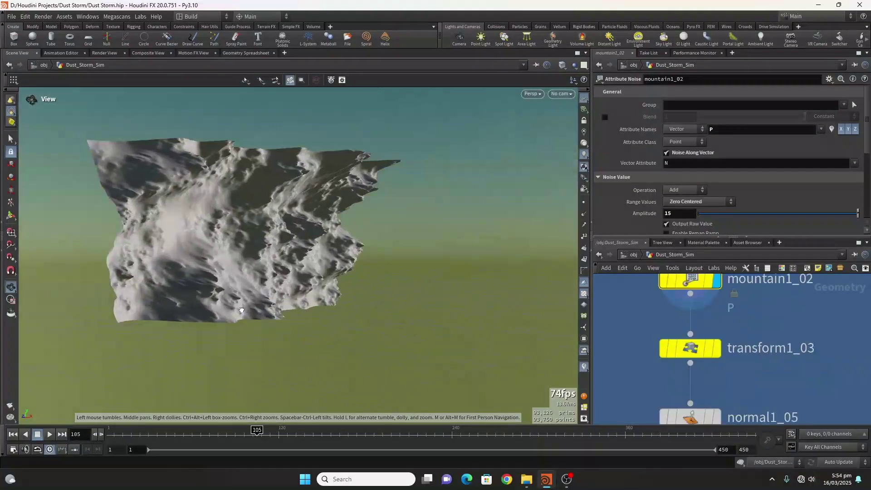
drag(241, 311, 241, 311)
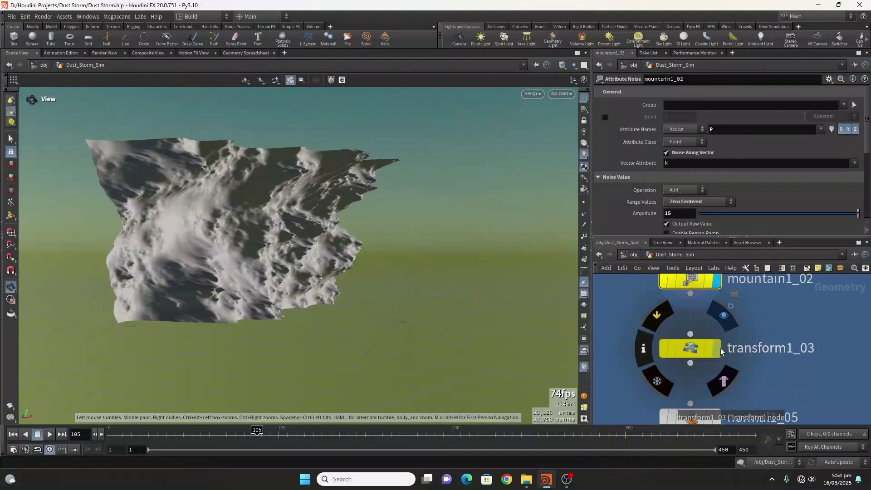
drag(334, 325, 344, 328)
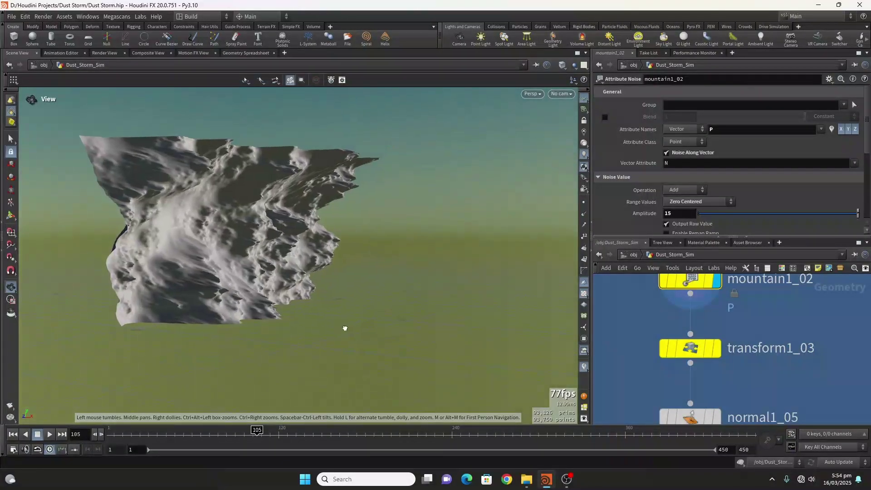
click(719, 350)
click(692, 348)
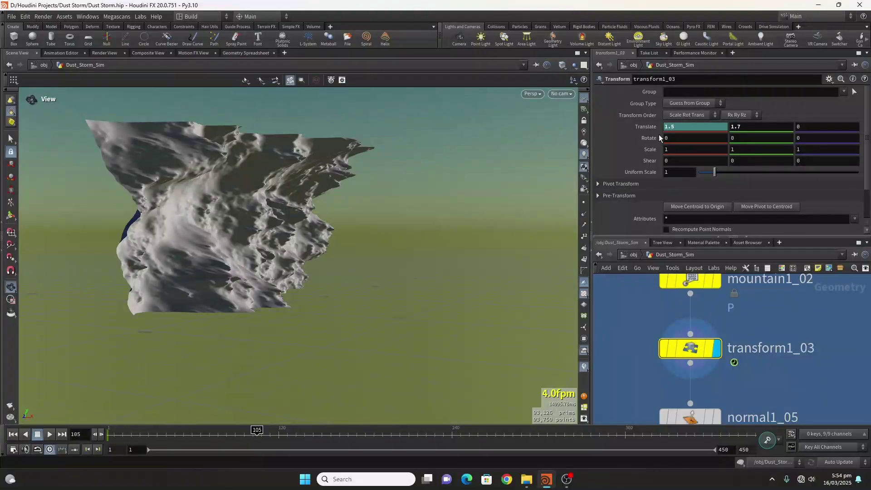
drag(689, 129, 594, 154)
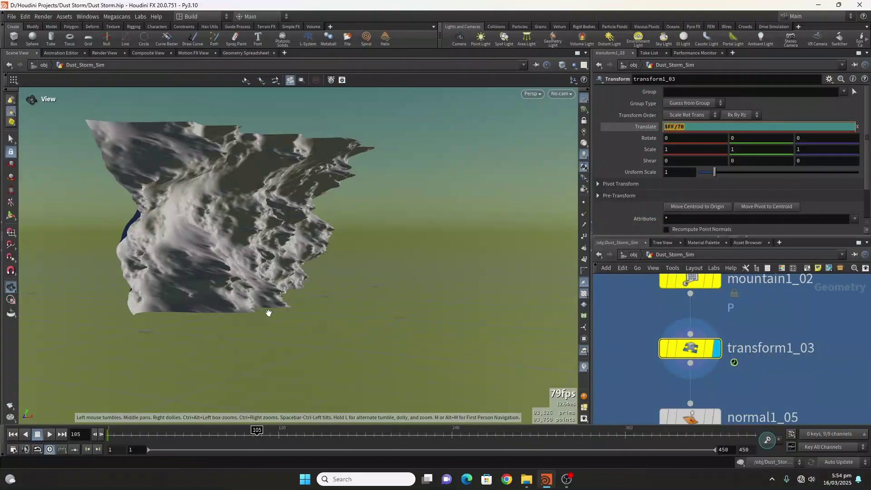
click(14, 434)
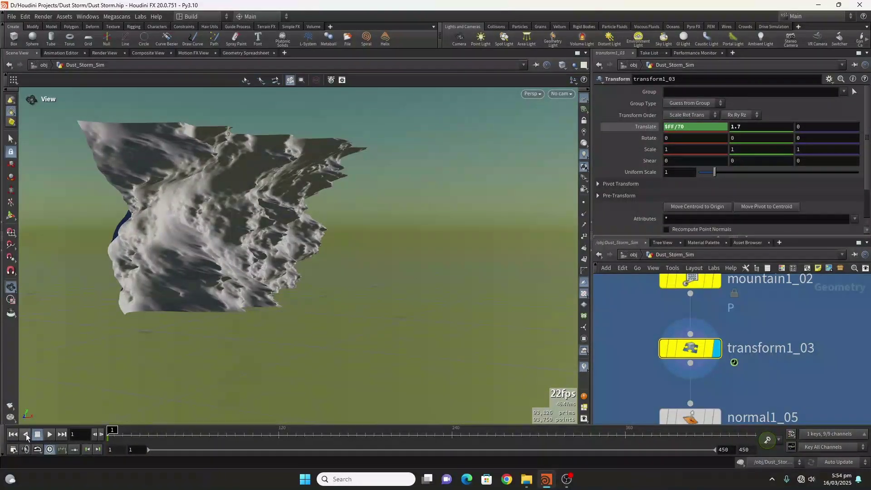
click(50, 434)
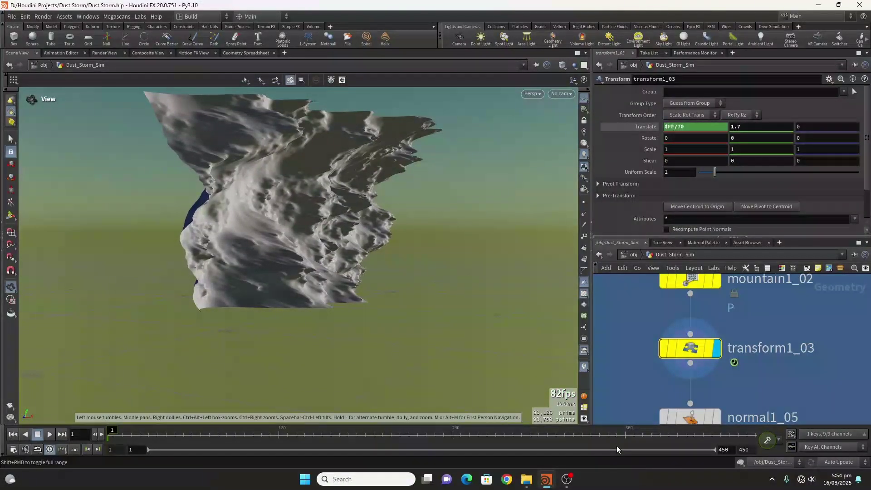
Step: Bypass the normal1_05, Add_velocity_06, Color_noise_12 and blast1_13 nodes in the first setup's chain
scroll(766, 380, down, 2)
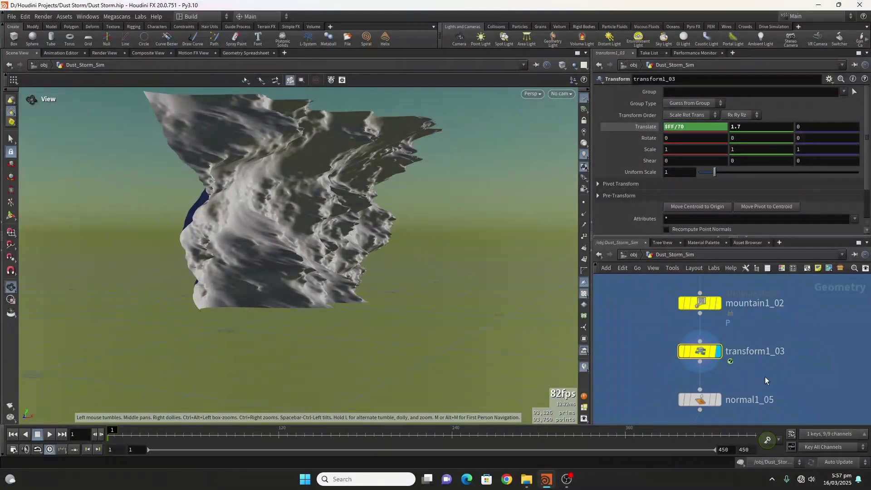
scroll(725, 365, down, 2)
scroll(708, 347, down, 2)
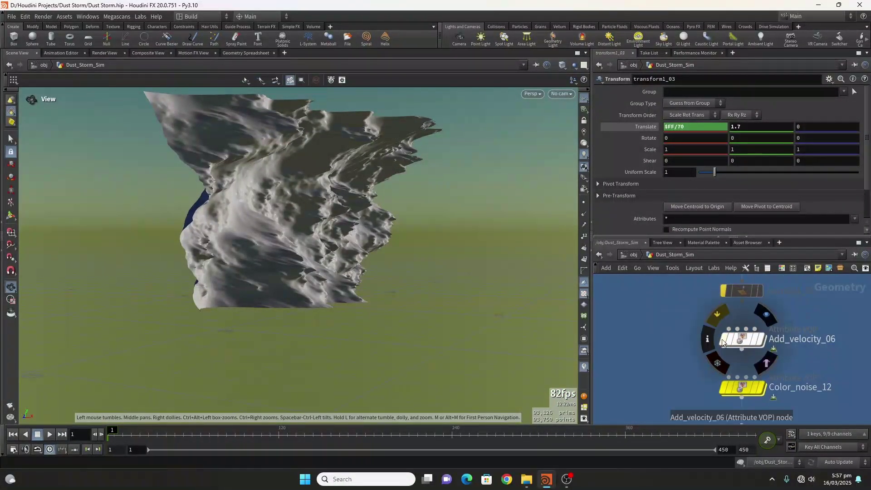
scroll(694, 378, down, 3)
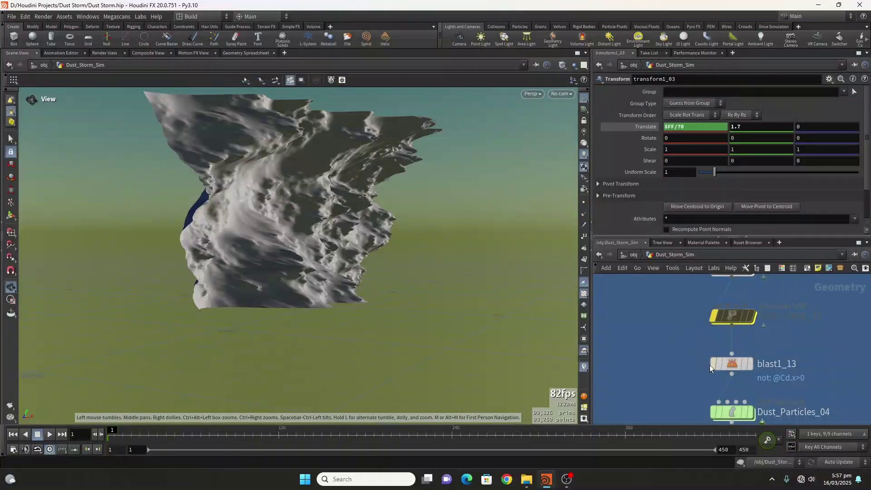
click(710, 364)
scroll(653, 358, down, 2)
middle_drag(659, 326, 656, 323)
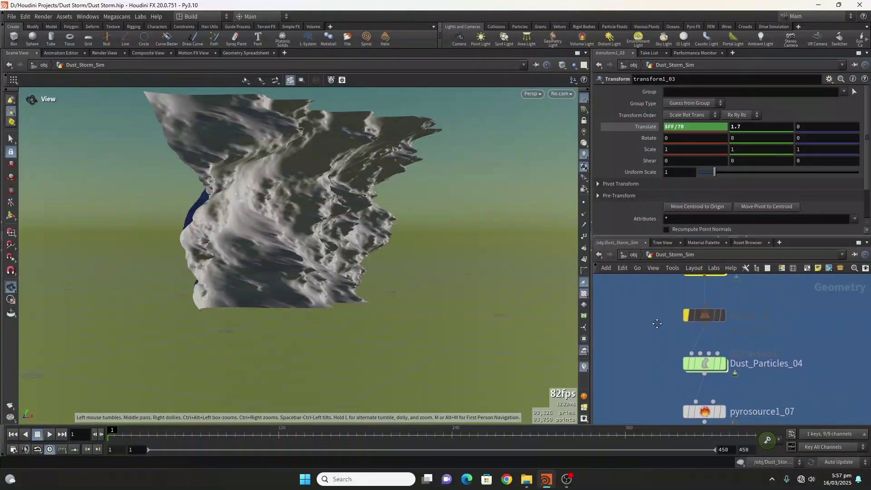
Step: Display Dust_Particles_04 and scrub the timeline to frame 44 to view the emitted particles
middle_drag(655, 360, 647, 311)
middle_drag(742, 310, 741, 338)
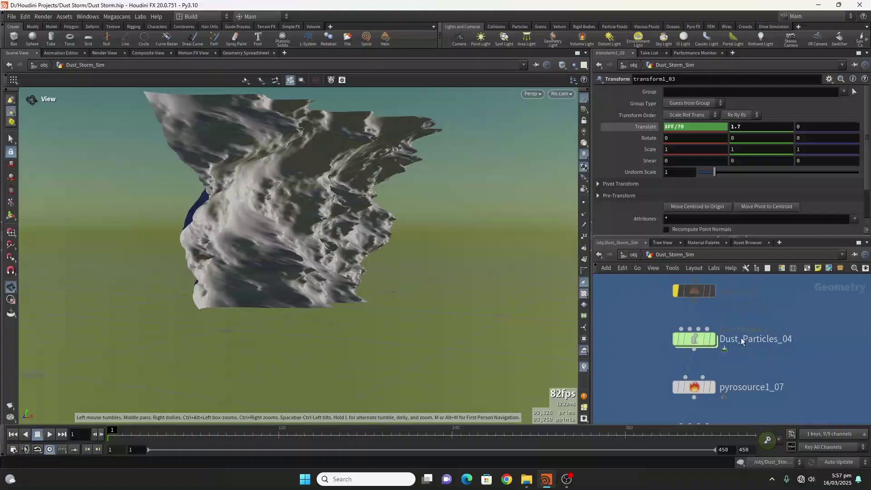
click(698, 338)
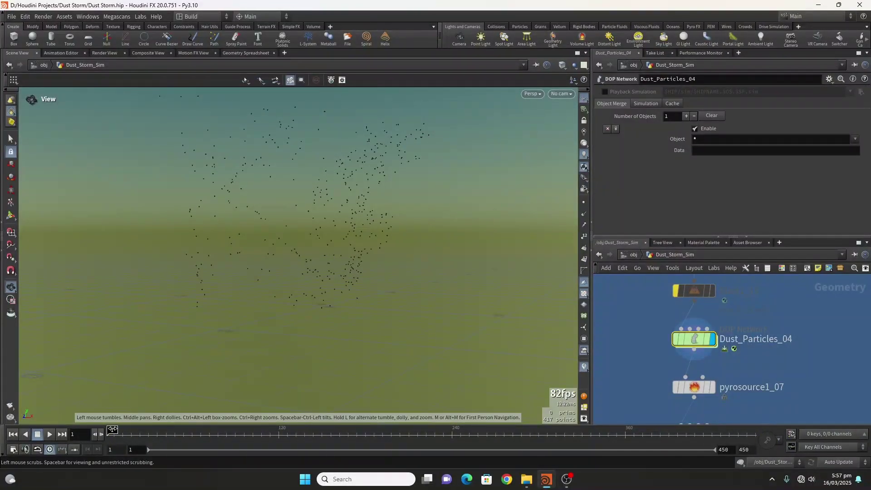
drag(112, 430, 193, 433)
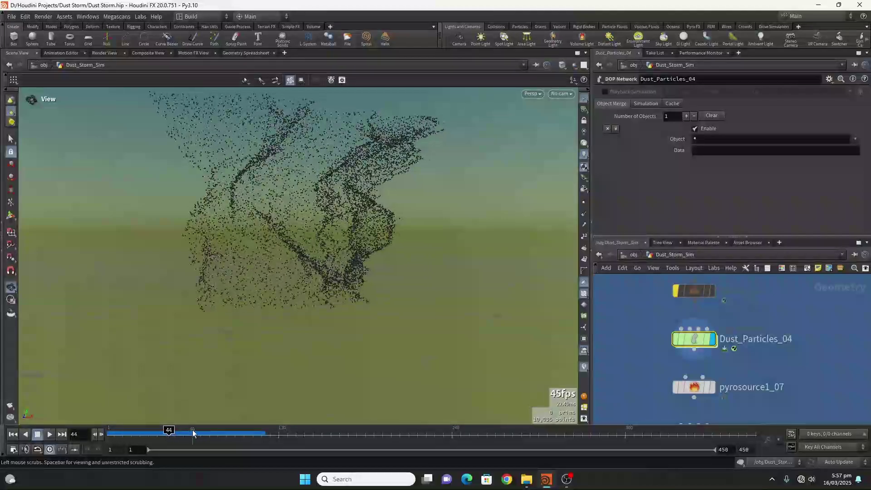
Step: Look inside the Dust_Particles_04 network at its popobject, source_first_input, popsolver and output nodes, and return to Dust_Storm_Sim
double_click(692, 339)
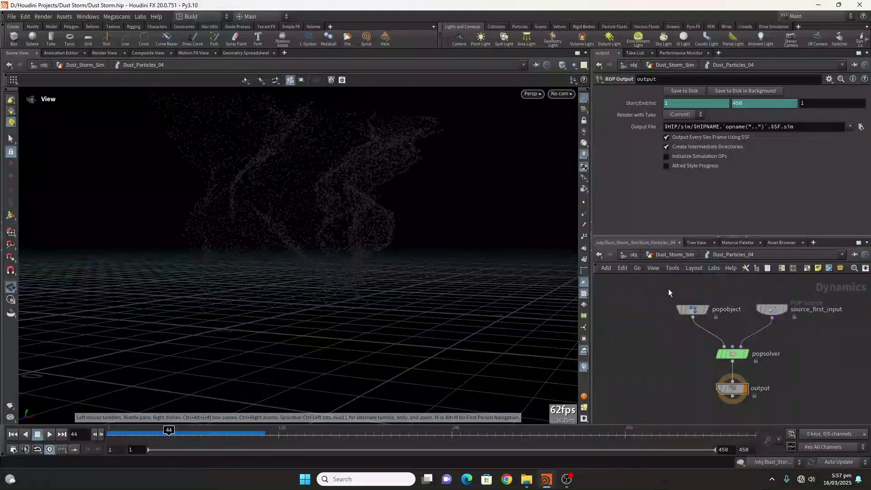
drag(668, 288, 827, 414)
click(670, 256)
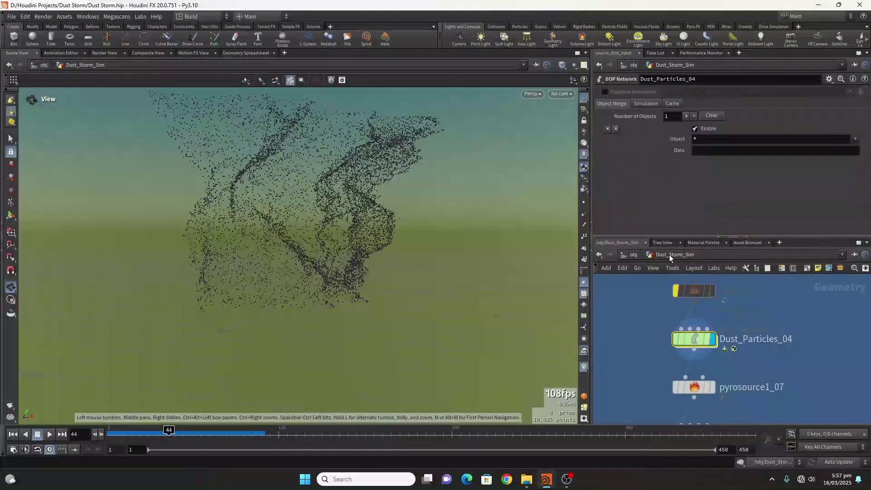
Step: View the particles from another angle and scrub the simulation to frame 66
scroll(666, 359, down, 3)
middle_drag(636, 371, 635, 341)
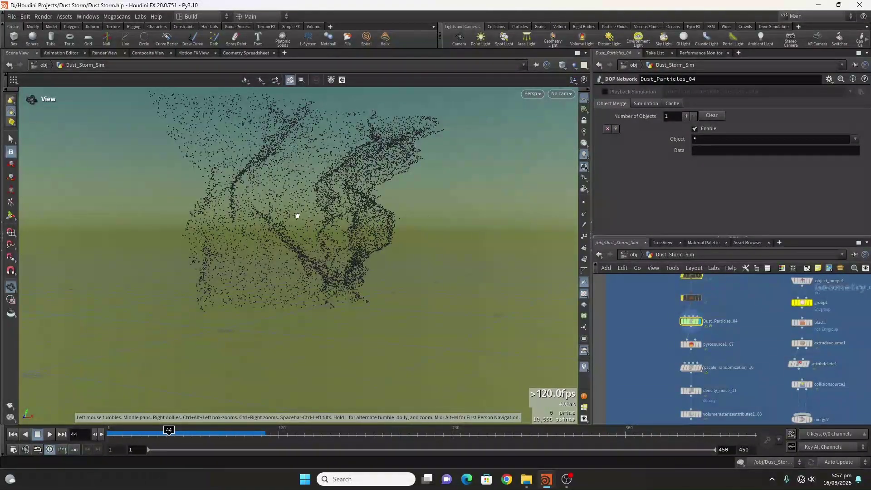
drag(297, 216, 271, 220)
drag(167, 436, 201, 431)
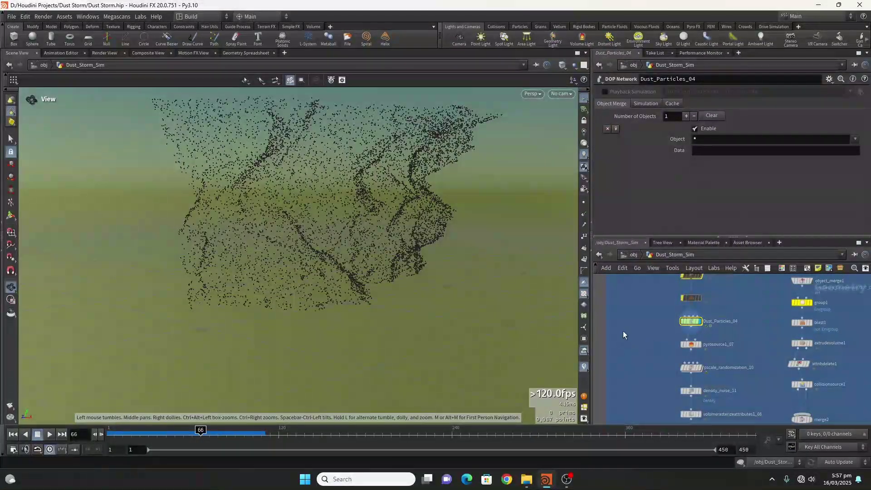
Step: Read the node information of Dust_Particles_04, including its point count and point attributes
scroll(652, 355, up, 5)
click(655, 349)
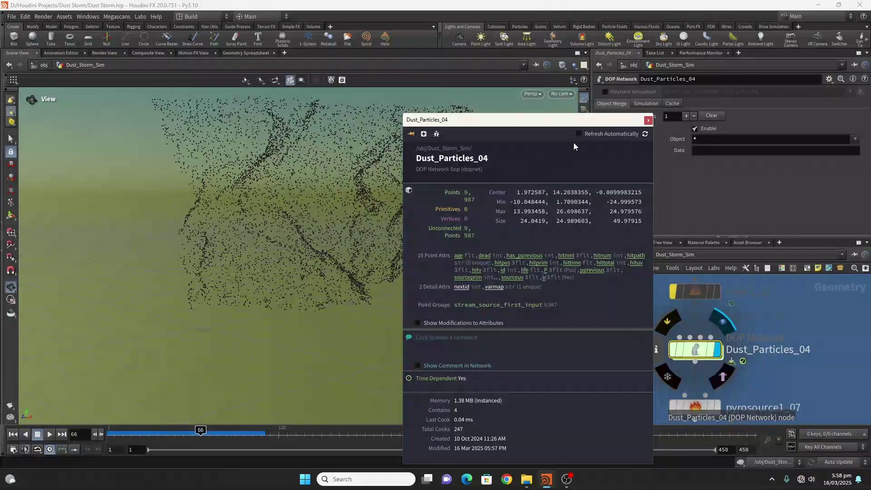
click(648, 121)
Step: Scrub the simulation to frame 73 and examine the particle distribution up close from several angles
mouse_move(200, 438)
mouse_down()
mouse_move(155, 436)
mouse_move(211, 434)
mouse_up()
right_drag(266, 169, 252, 236)
mouse_move(252, 236)
mouse_down()
mouse_move(311, 233)
mouse_move(249, 233)
mouse_up()
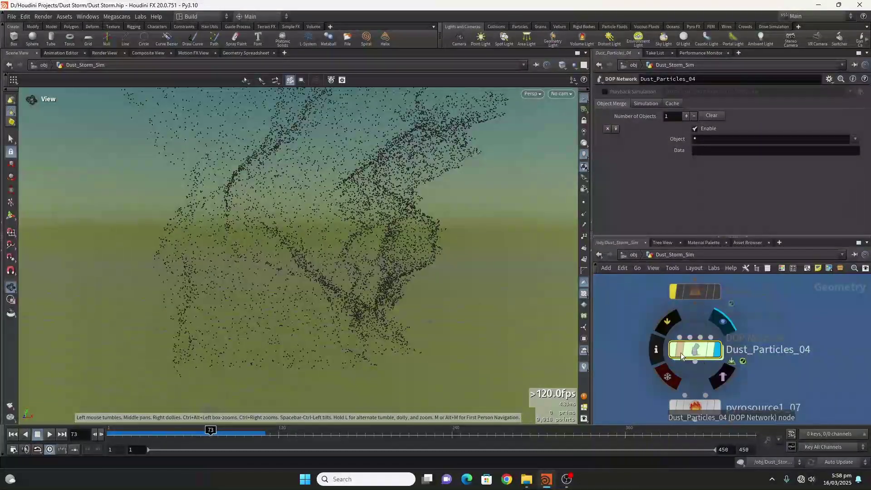
scroll(316, 200, up, 5)
drag(316, 201, 281, 266)
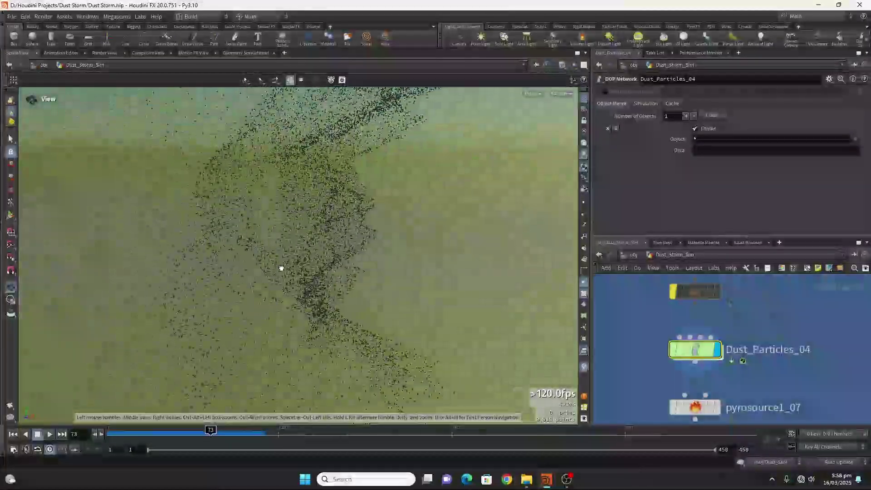
Step: Check Dust_Particles_04's node information for the v attribute and look up the v entry among the scene visualizers
mouse_move(708, 355)
click(656, 349)
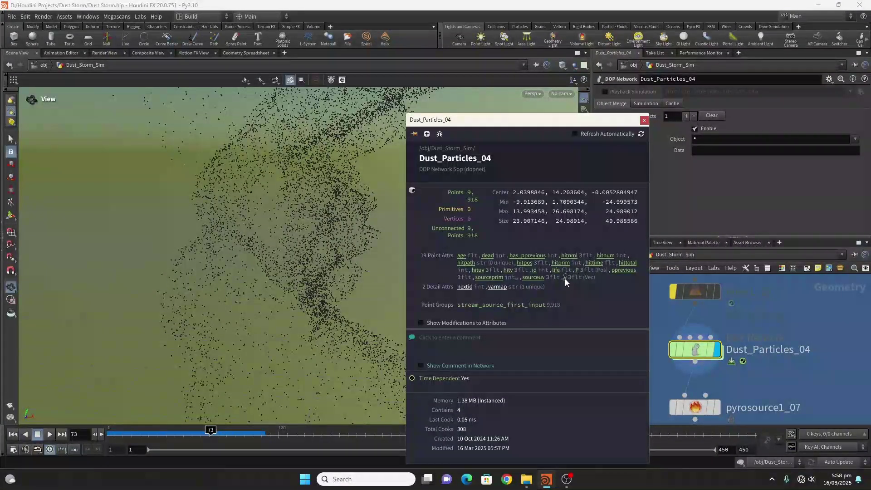
click(644, 120)
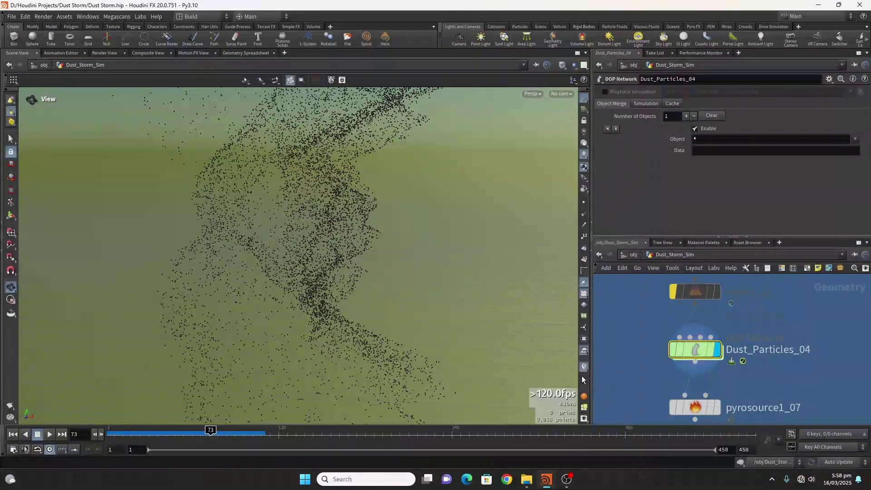
click(584, 366)
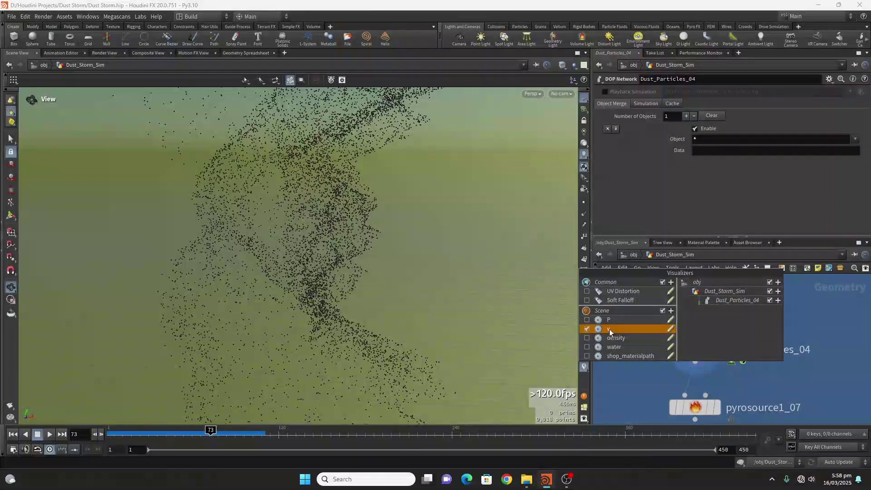
Step: Return up the node chain to transform1_03 and display its mesh at frame 73
scroll(638, 405, down, 5)
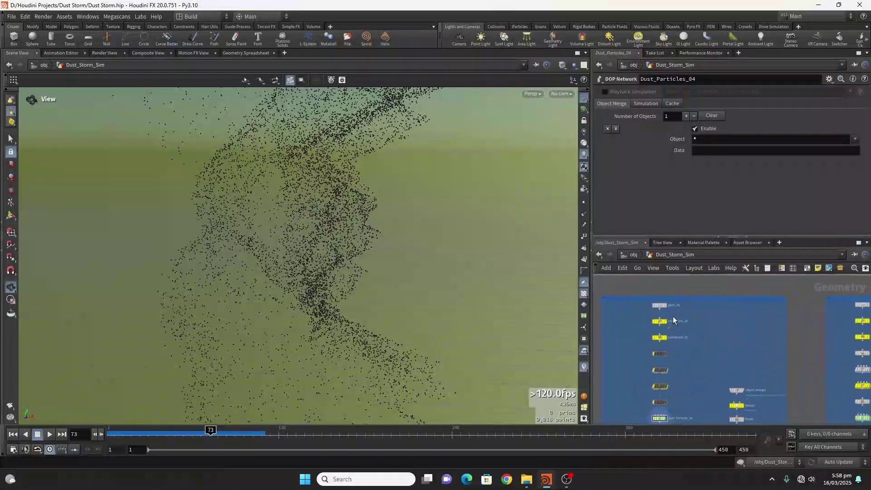
scroll(673, 317, up, 6)
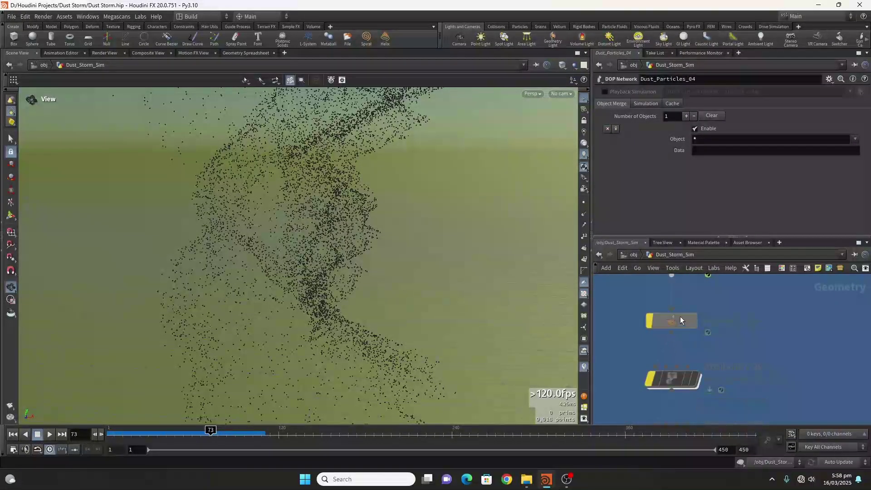
click(698, 341)
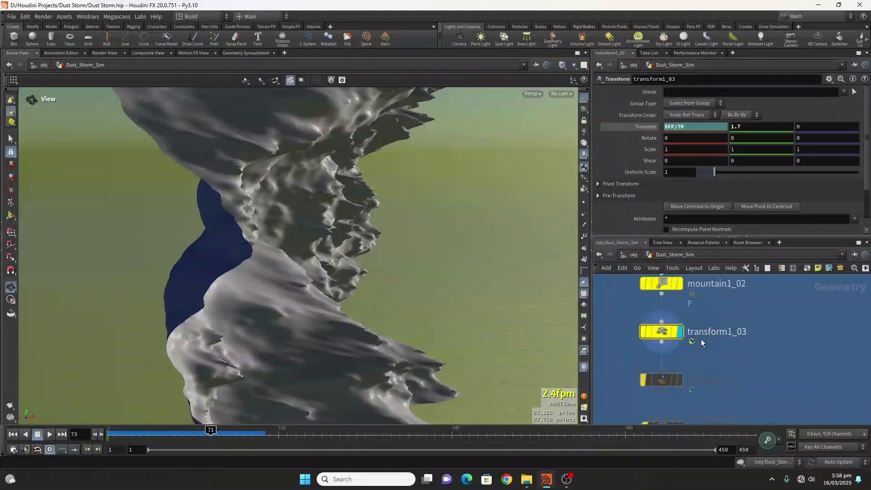
Step: Re-enable normal1_05, display its result and inspect its point normal settings
middle_drag(679, 385, 703, 358)
scroll(703, 358, up, 2)
click(653, 353)
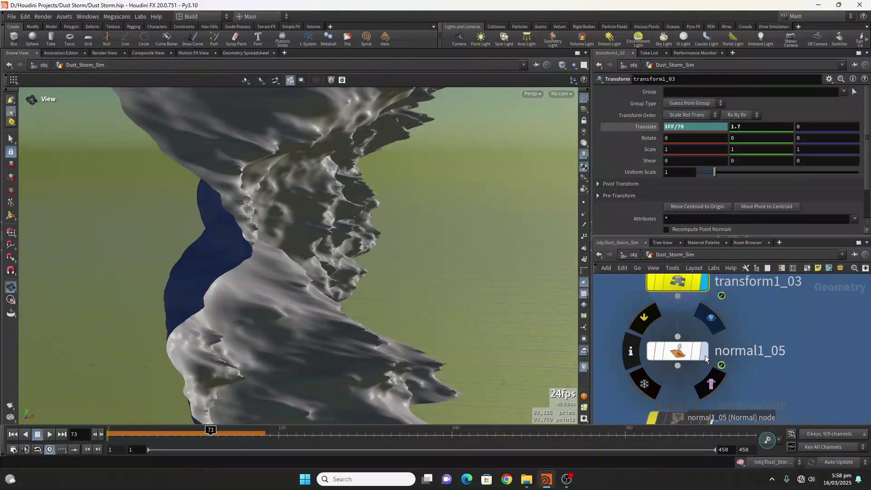
click(705, 355)
click(682, 351)
drag(276, 271, 271, 248)
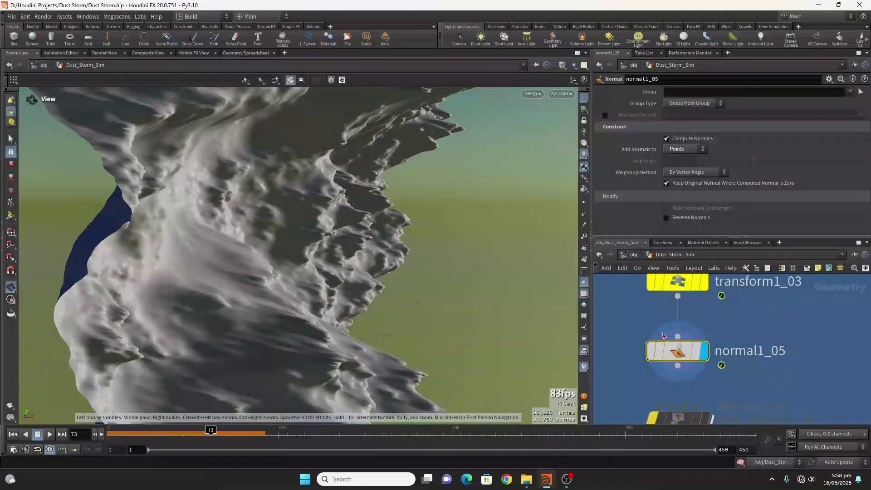
click(707, 353)
Step: Re-enable Add_velocity_06 and check the point attributes listed in its node information
middle_drag(790, 378, 775, 314)
scroll(774, 315, down, 2)
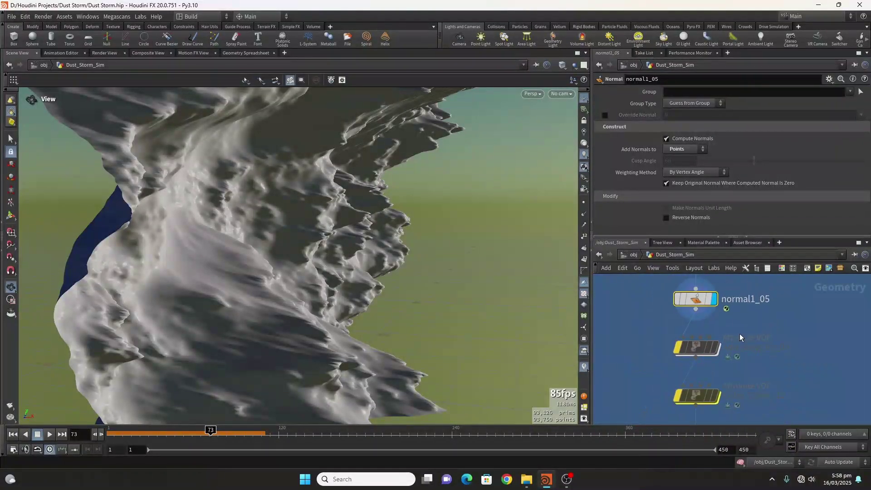
scroll(739, 333, up, 2)
mouse_move(699, 344)
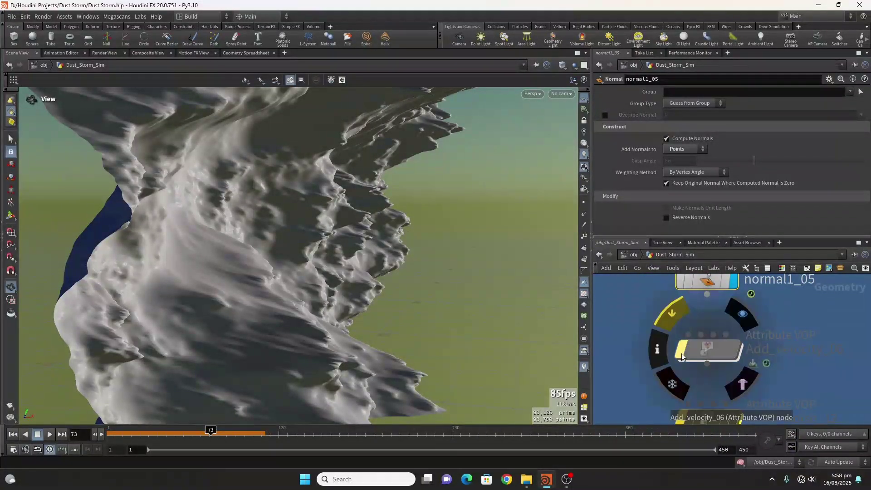
click(702, 353)
mouse_move(703, 354)
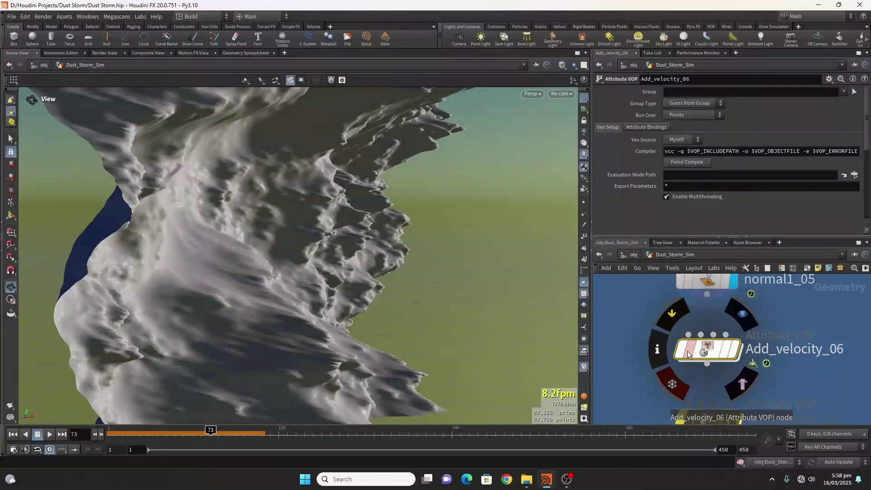
click(657, 351)
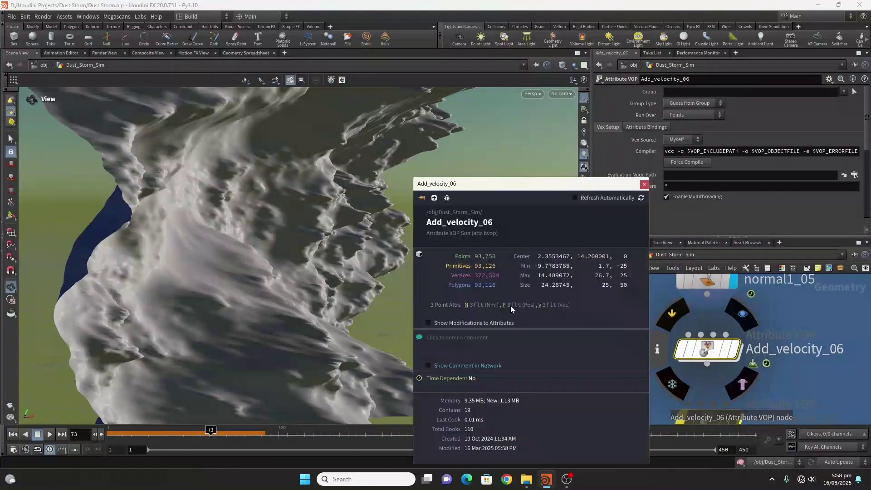
click(644, 185)
Step: Display Add_velocity_06 and examine the velocity vectors drawn over the mesh
scroll(331, 262, down, 3)
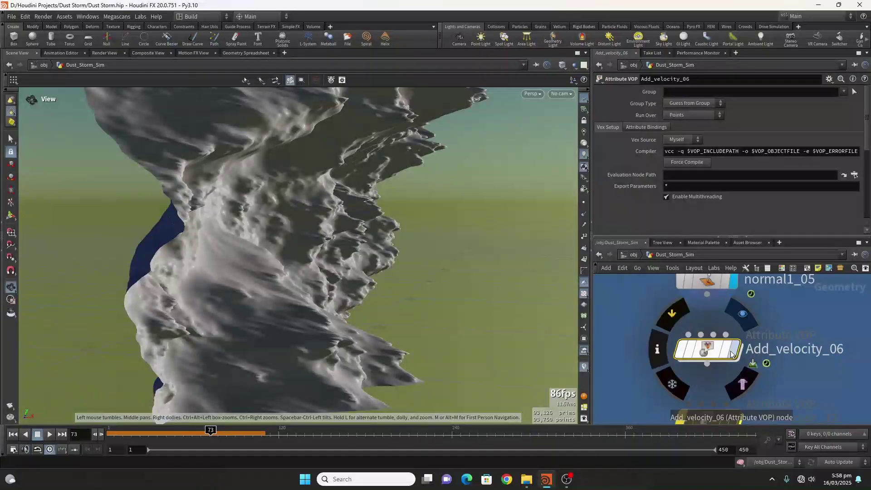
click(731, 354)
scroll(319, 235, up, 3)
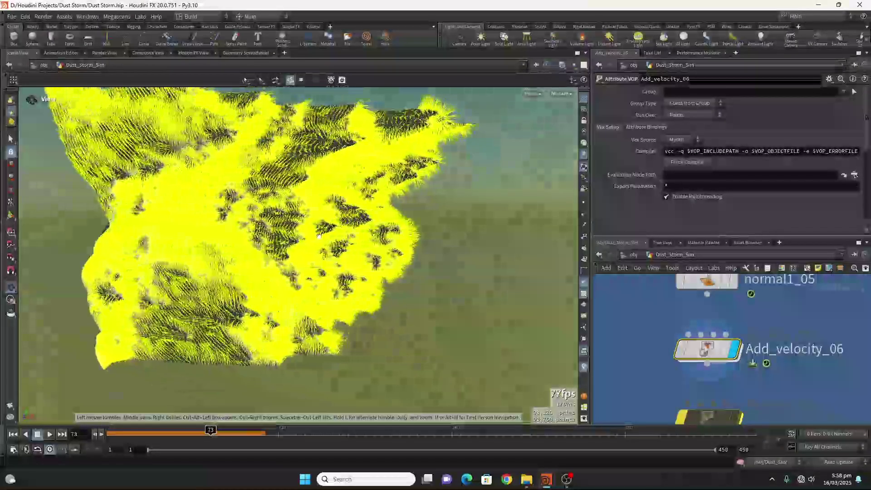
Step: Open the VOP network inside Add_velocity_06 and inspect the aaflownoise1 node's parameters
scroll(319, 235, up, 2)
double_click(712, 352)
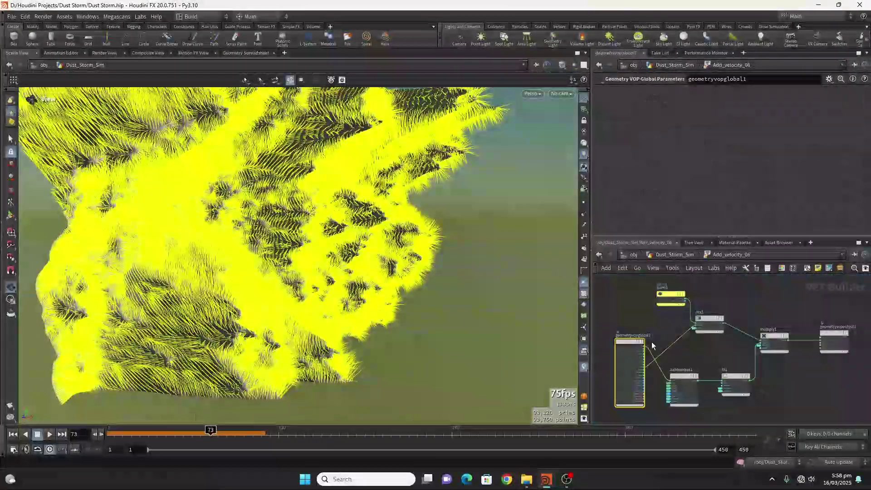
scroll(685, 376, up, 4)
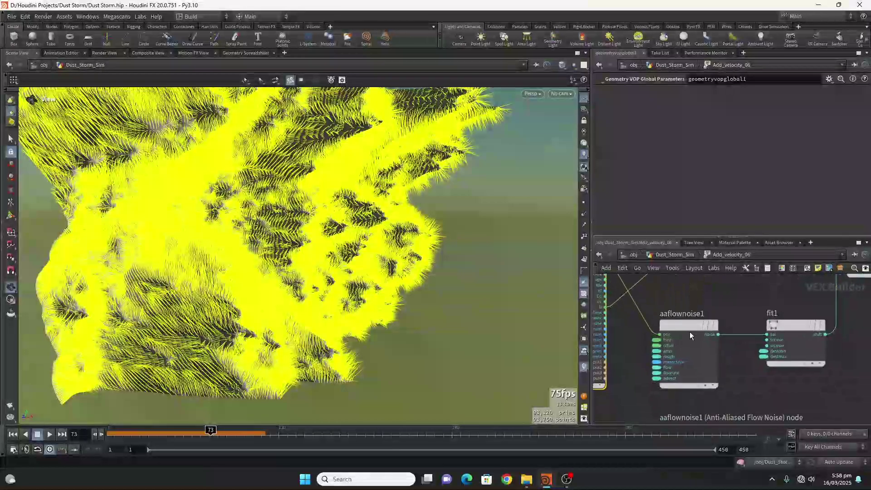
click(690, 333)
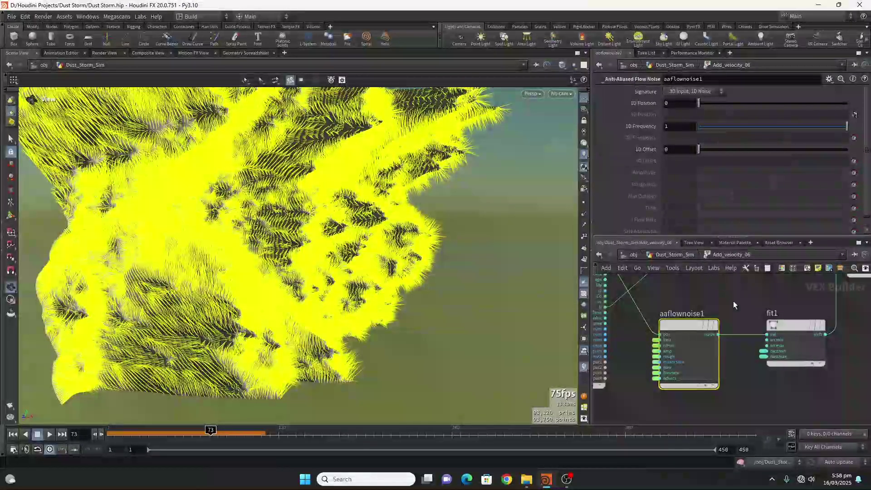
Step: Follow the VOP network from fit1 to multiply1, examining the multiplied inputs and their connection to the geometry output
middle_drag(735, 342, 653, 393)
click(712, 379)
middle_drag(721, 318, 672, 363)
click(677, 323)
click(771, 349)
middle_drag(772, 349, 869, 355)
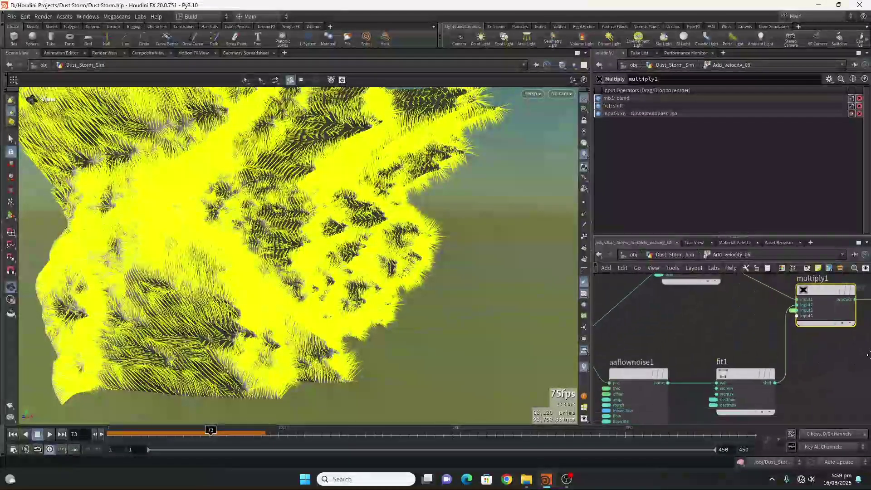
scroll(699, 366, down, 5)
middle_drag(702, 366, 676, 357)
scroll(714, 353, up, 2)
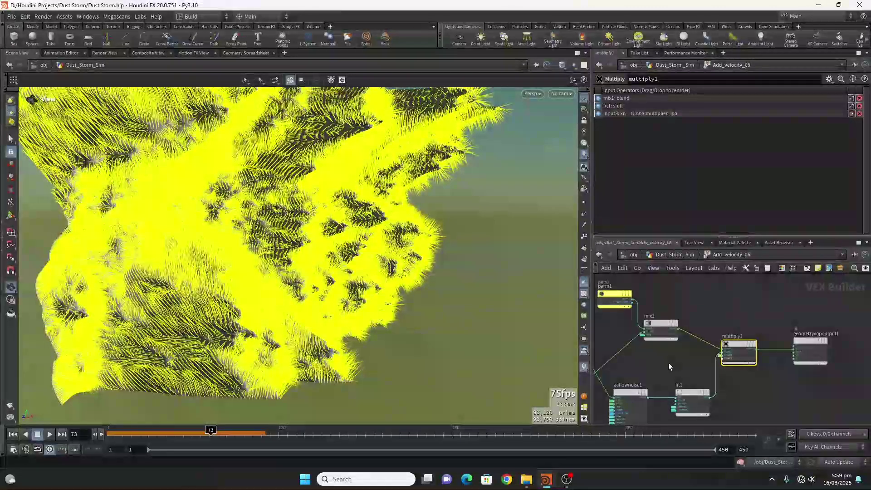
scroll(761, 360, up, 3)
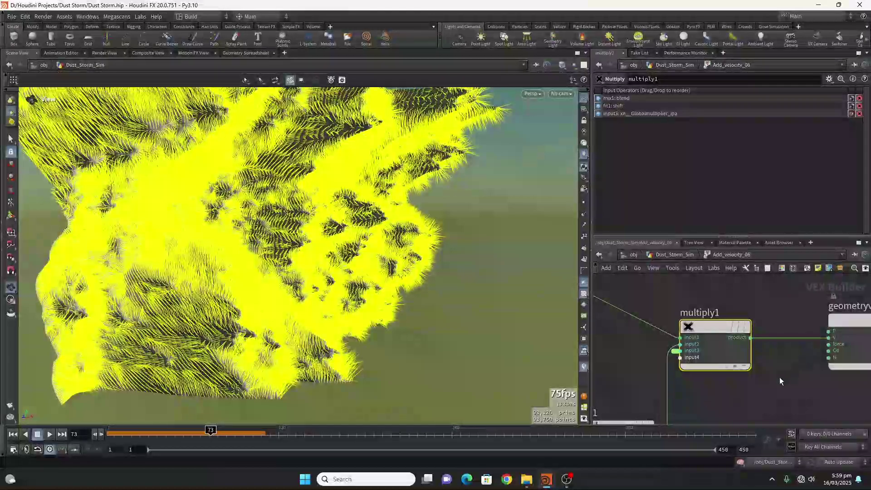
Step: Inspect the Minimum Noise and Maximum Noise parameters wired into fit1's destmin and destmax inputs
scroll(779, 377, down, 5)
scroll(738, 373, up, 10)
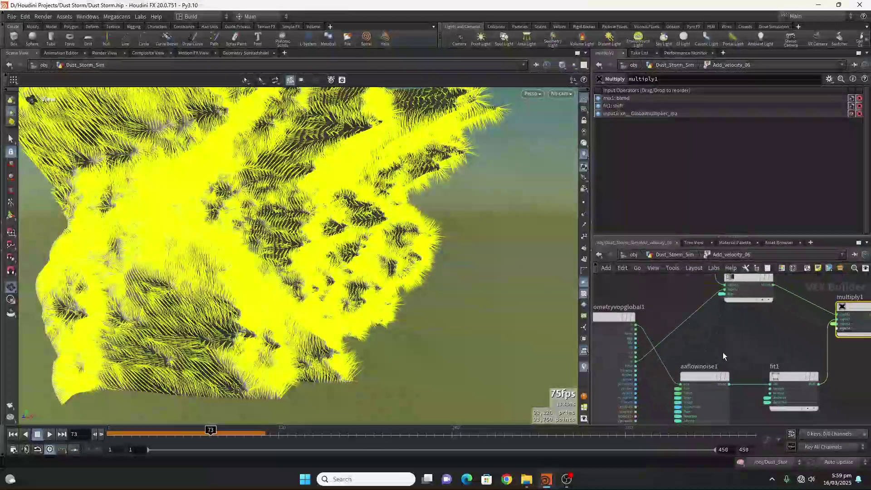
click(738, 373)
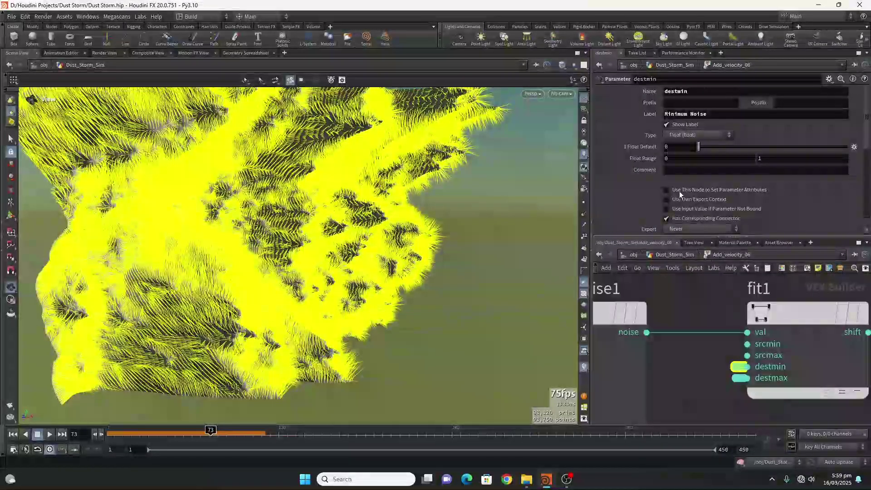
click(739, 378)
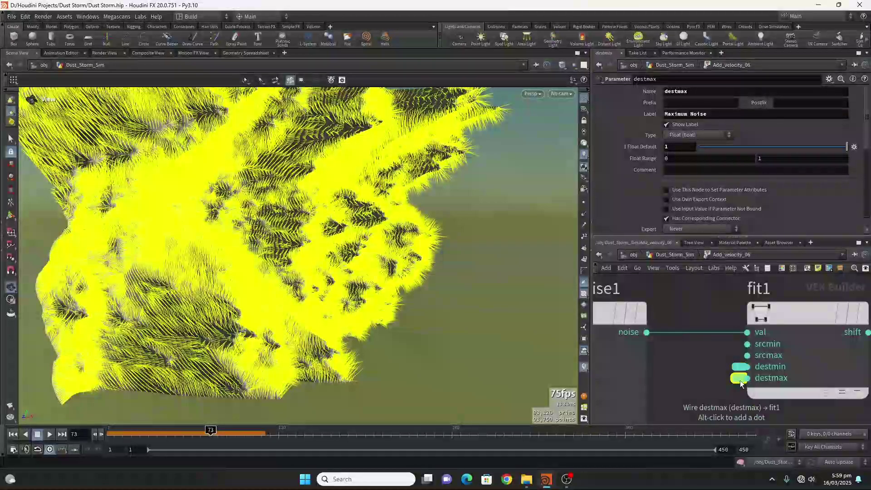
Step: Inspect the Direction Mix parameter wired into the bias input of mix1
scroll(707, 345, down, 10)
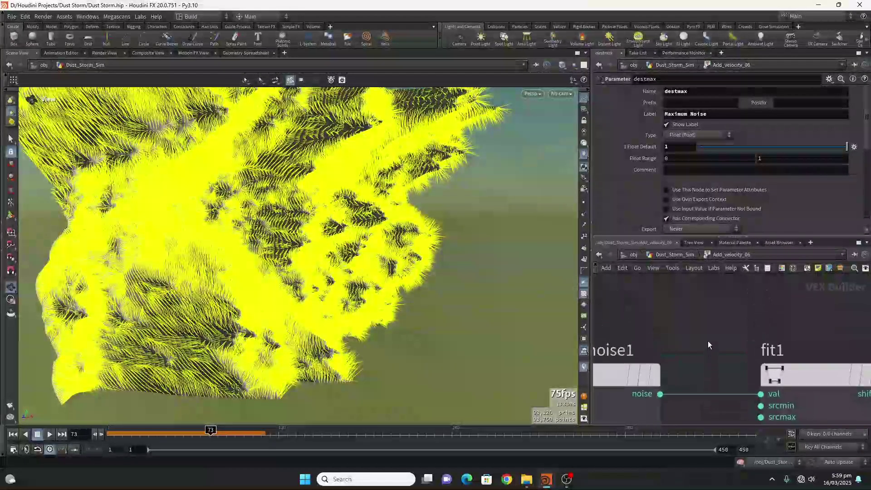
scroll(711, 377, up, 5)
click(691, 361)
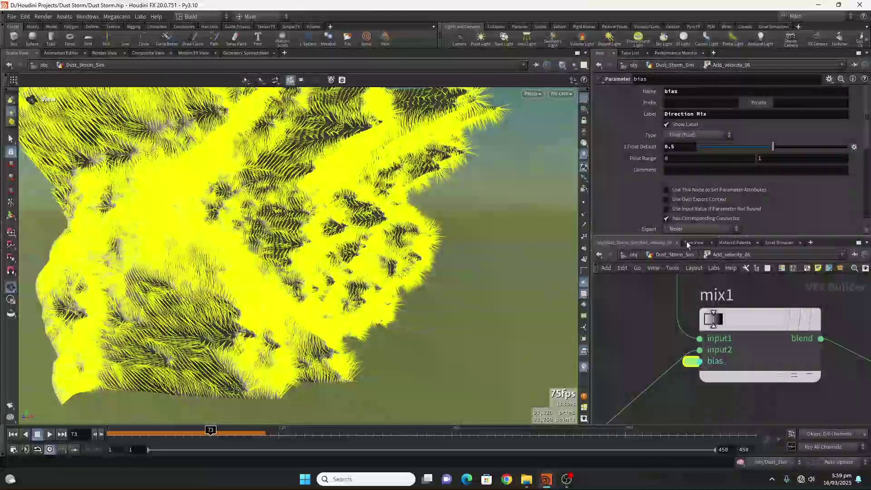
middle_drag(680, 377, 758, 276)
Step: Trace the noise branch to multiply1 and inspect the Global multiplier parameter on its input3
scroll(730, 308, down, 5)
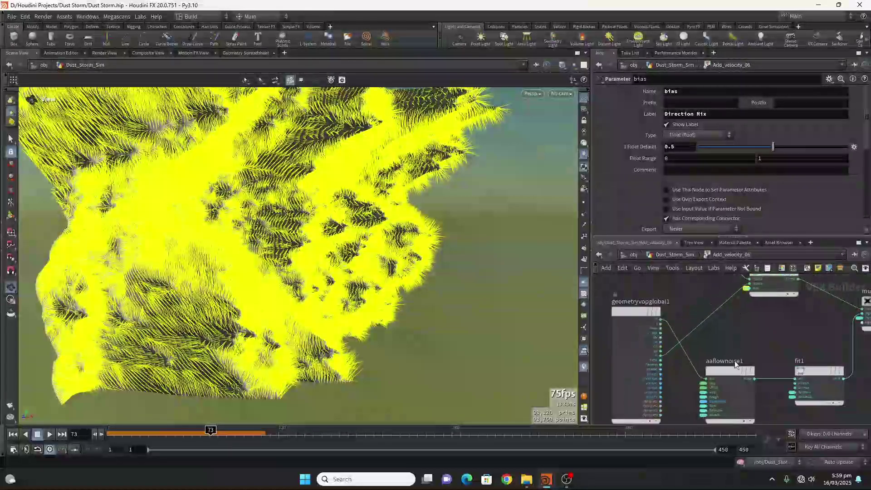
middle_drag(733, 360, 720, 373)
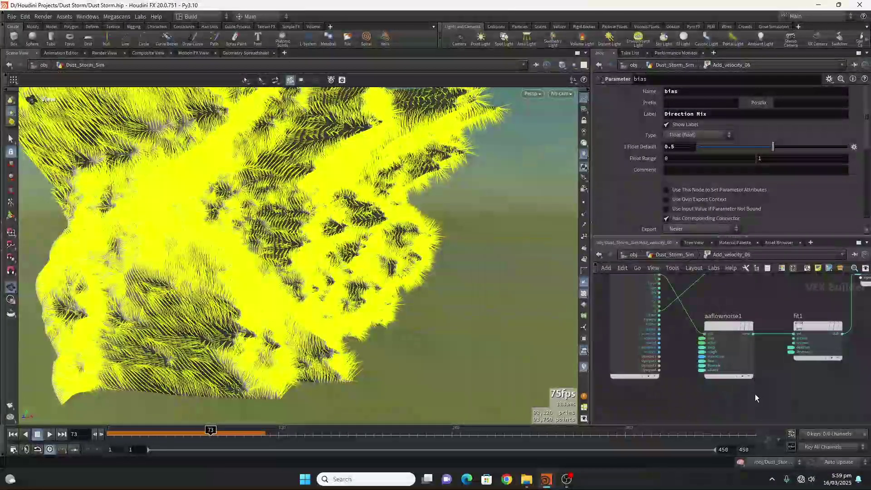
scroll(752, 392, down, 3)
middle_drag(822, 334, 736, 357)
scroll(735, 357, up, 5)
click(732, 319)
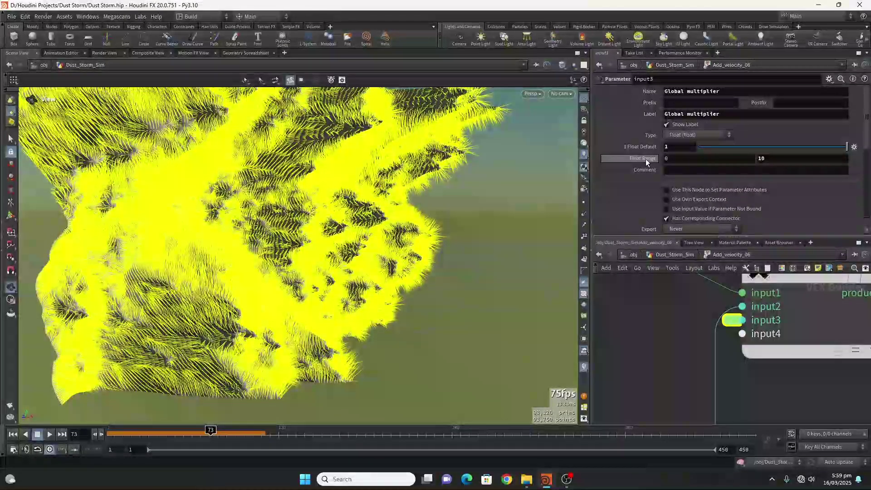
Step: Return to the Dust_Storm_Sim network and review Add_velocity_06's noise, offset and direction parameters
click(680, 255)
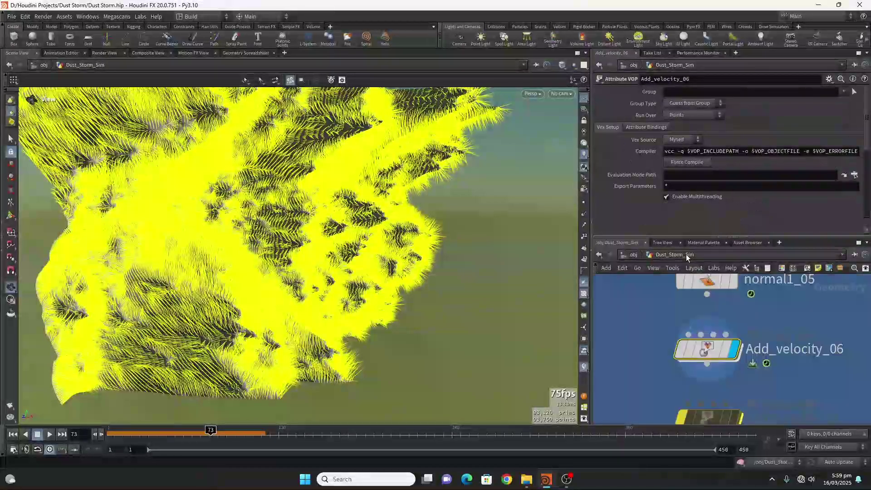
mouse_move(719, 349)
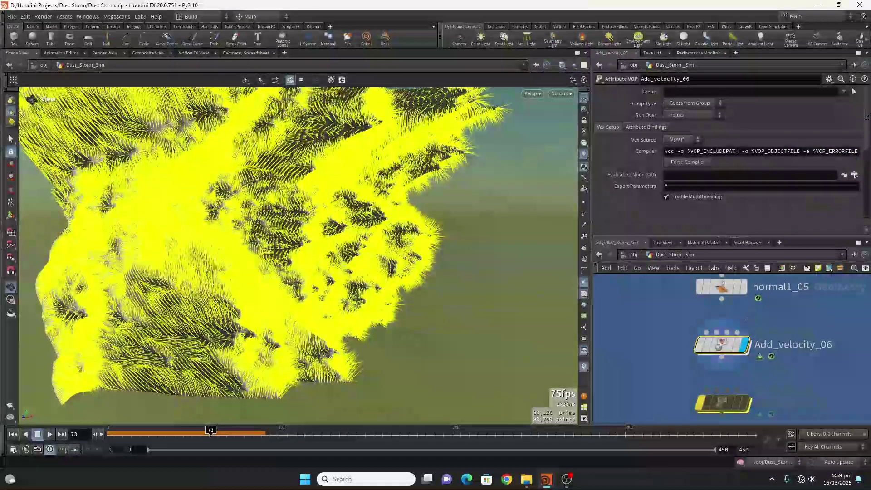
scroll(763, 163, down, 10)
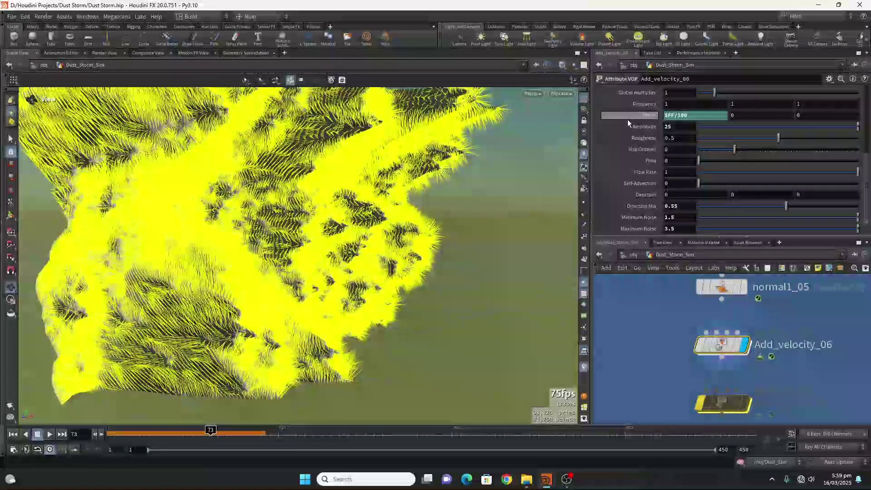
scroll(495, 208, down, 4)
scroll(495, 208, up, 3)
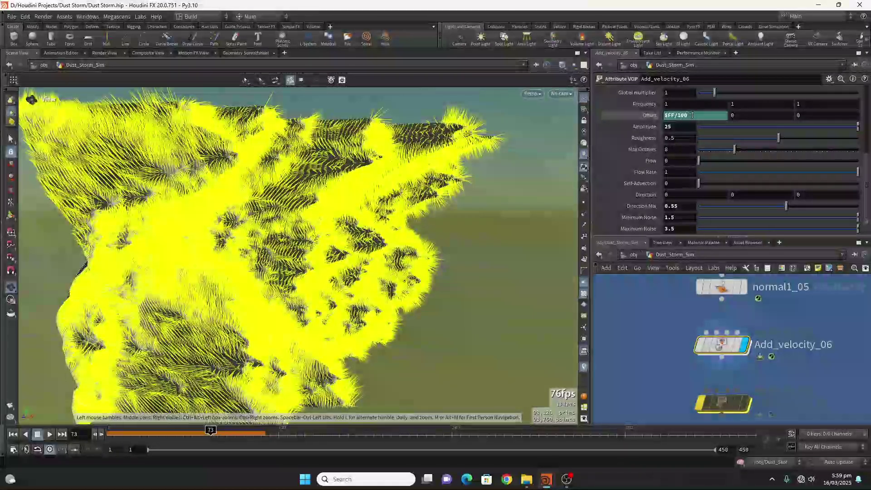
Step: Play the animation from frame 1 with the velocity vectors in close-up, stop playback and return to the first frame
scroll(372, 244, up, 5)
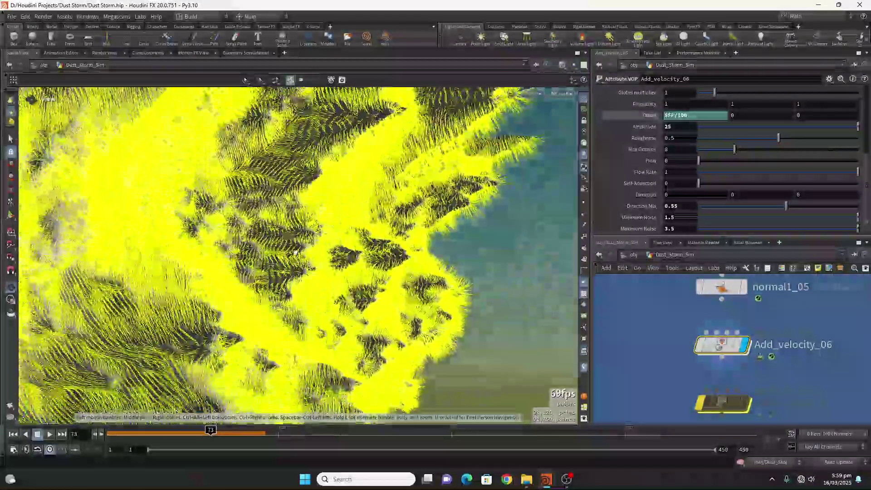
right_drag(245, 208, 123, 386)
middle_drag(123, 386, 87, 392)
click(15, 434)
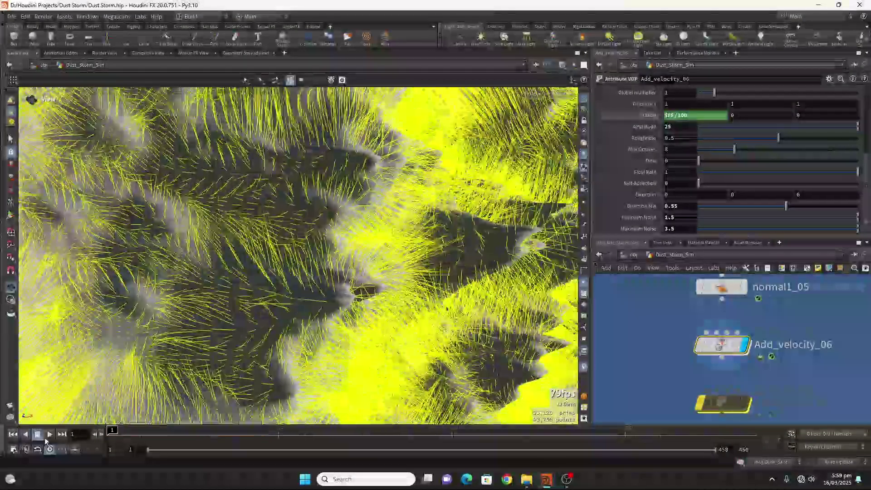
click(50, 434)
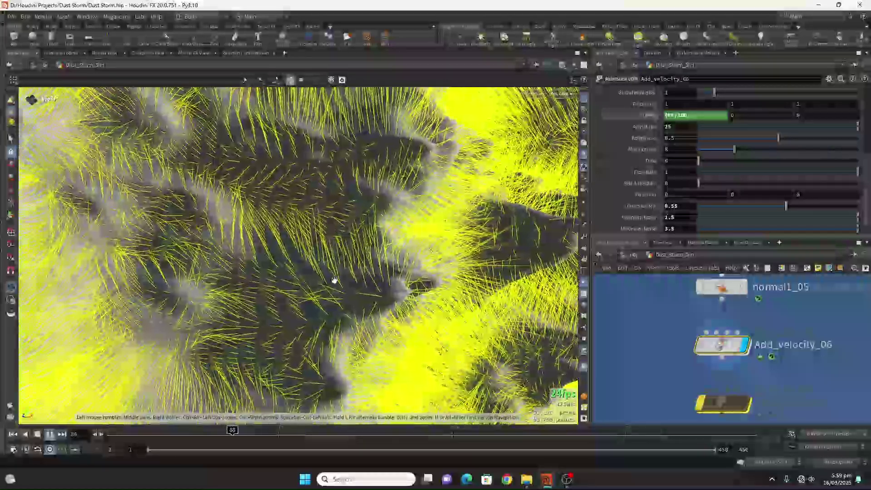
click(38, 435)
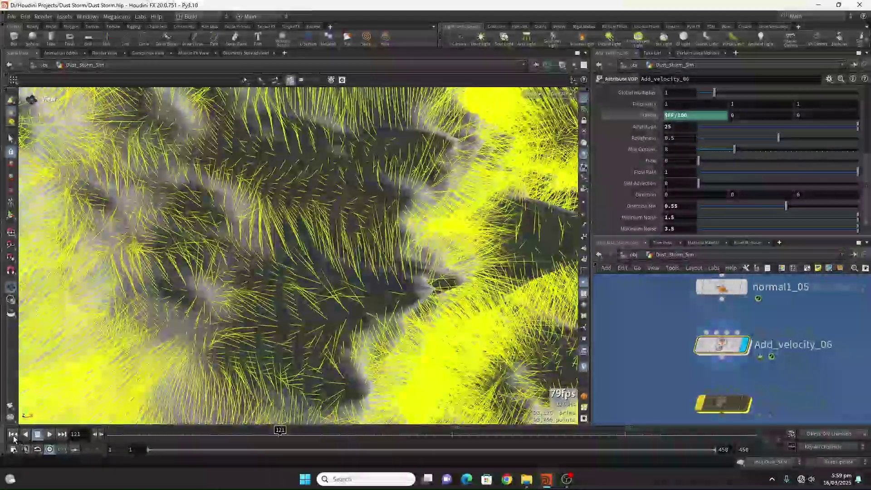
click(13, 435)
Step: Test a higher Global multiplier on Add_velocity_06 with the whole mesh in view, and set it back to 1
scroll(635, 288, down, 4)
scroll(415, 299, down, 4)
scroll(415, 299, down, 8)
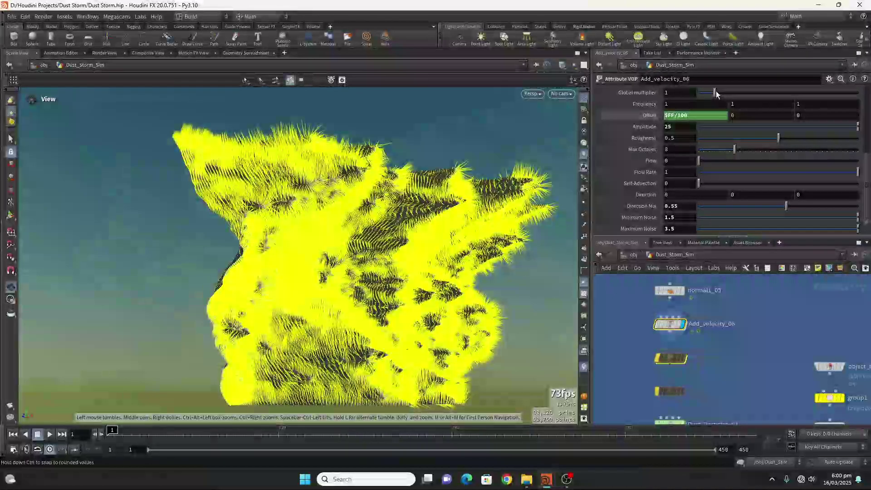
drag(714, 93, 791, 89)
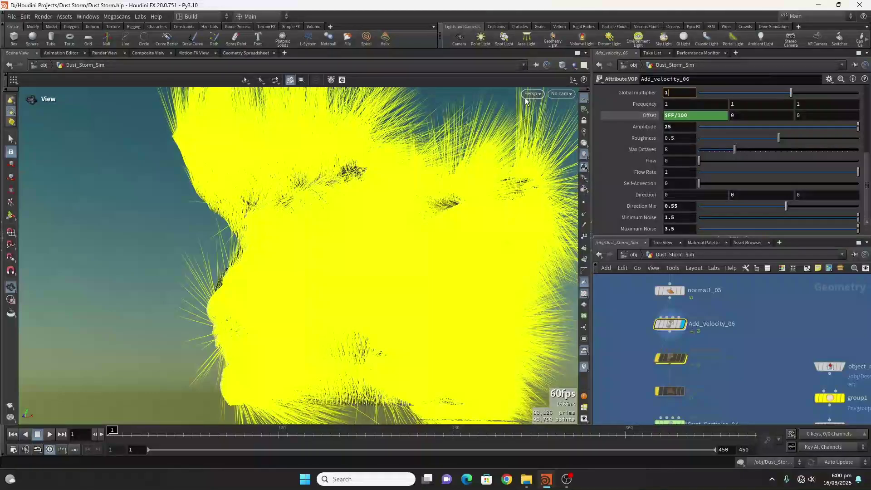
key(Return)
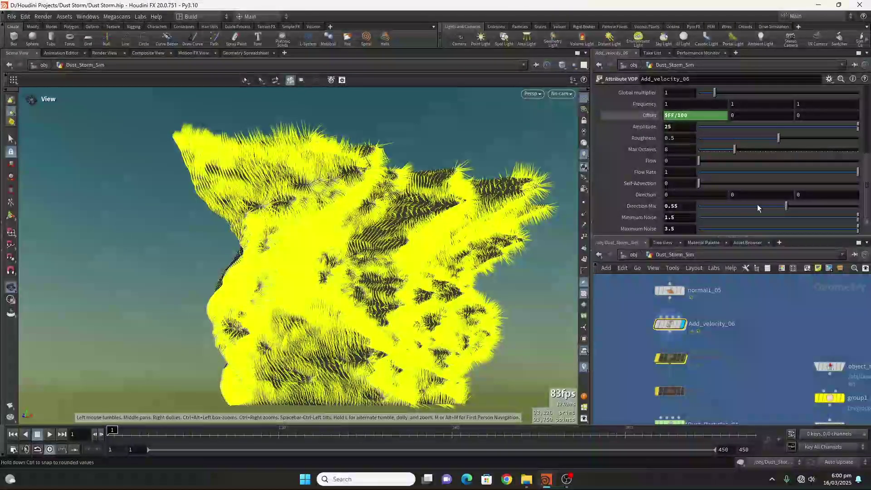
Step: Test Direction Mix at 1, undo it, try Minimum Noise 0.536 with Maximum Noise 0.707, and undo both noise changes
drag(788, 206, 860, 206)
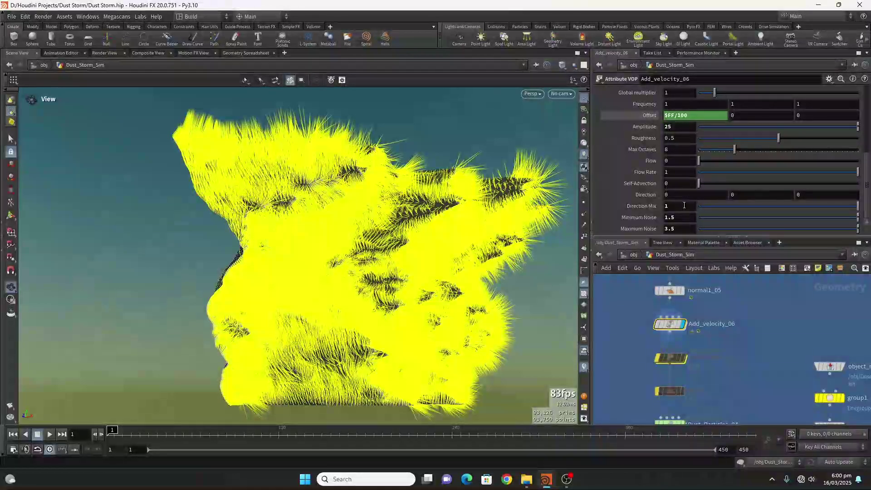
key(ctrl+z)
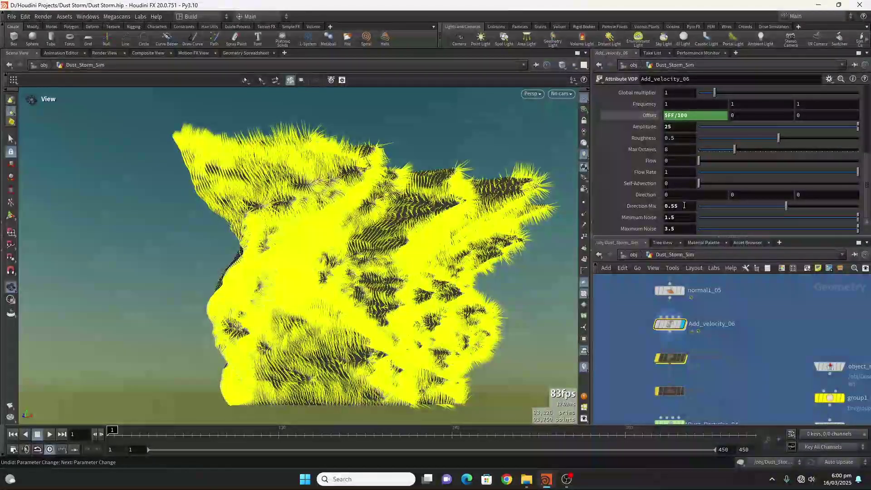
drag(771, 216, 812, 229)
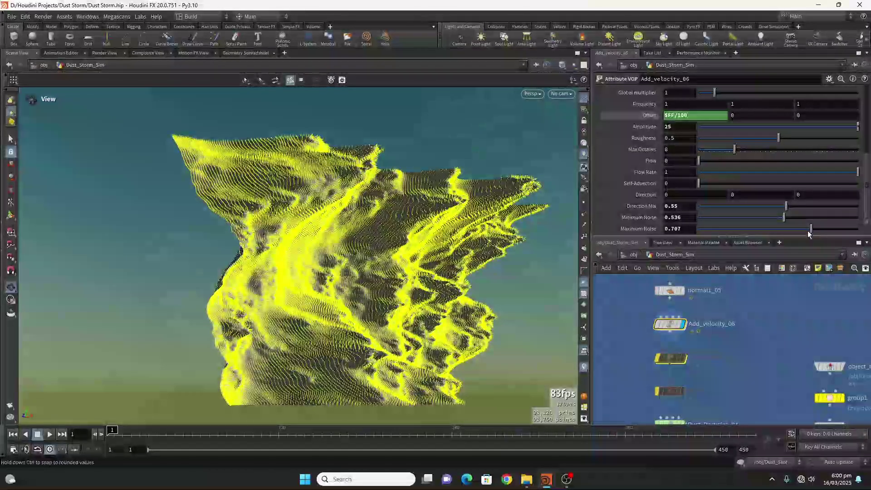
key(ctrl+z)
key(ctrl+z)
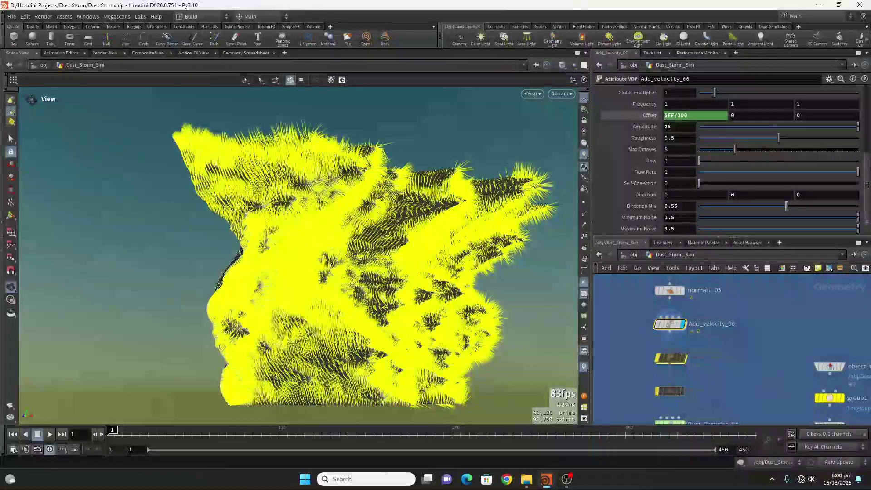
Step: Display the result of pyrosource1_07 and show its Pyro Source parameters
drag(319, 242, 290, 232)
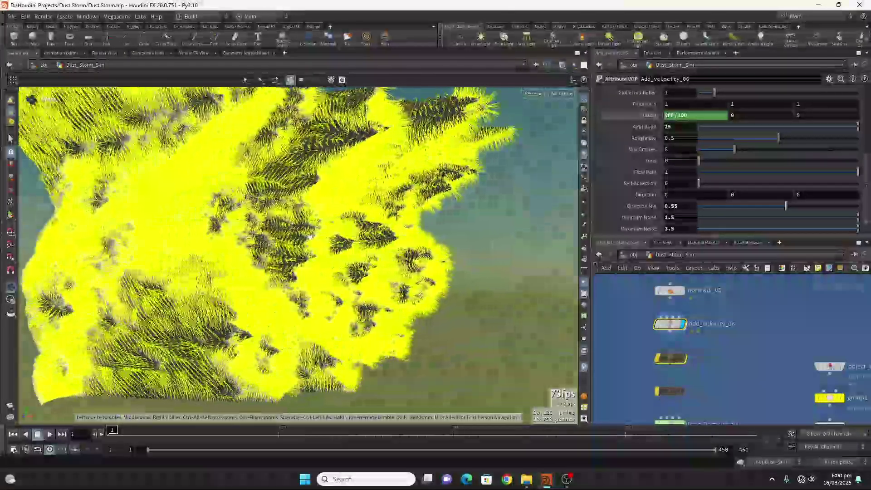
middle_drag(750, 385, 746, 321)
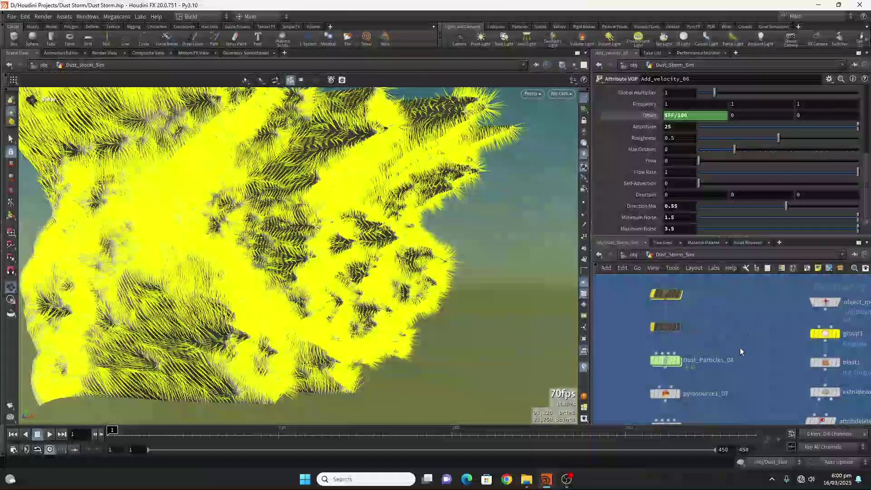
middle_drag(752, 358, 761, 328)
click(689, 364)
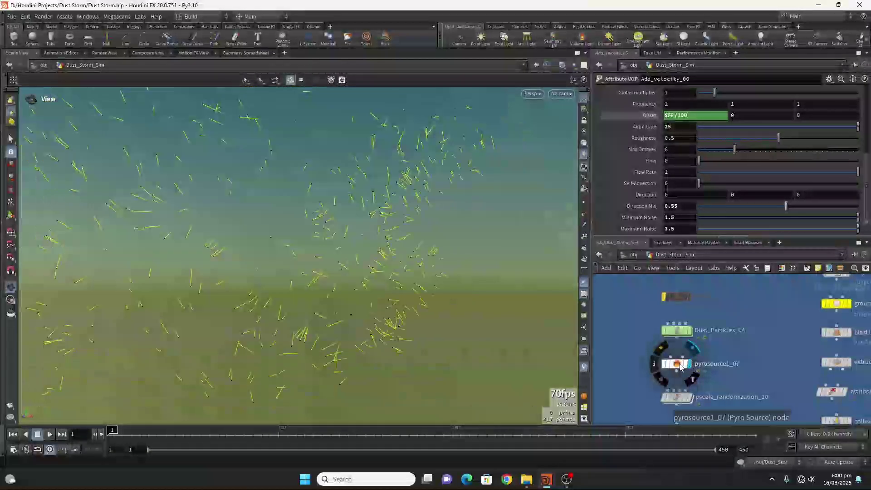
click(678, 364)
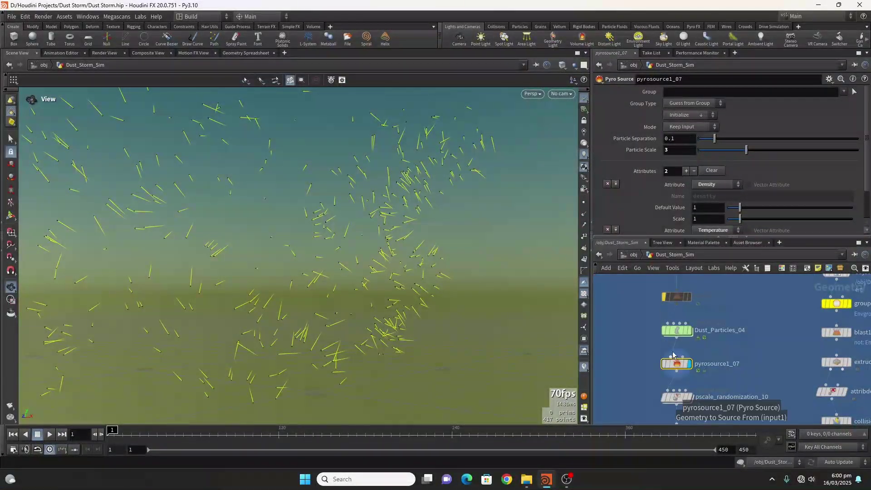
Step: Open the node information of Add_velocity_06 and turn off the visualization of its v point attribute
scroll(700, 385, down, 2)
middle_drag(696, 306, 695, 343)
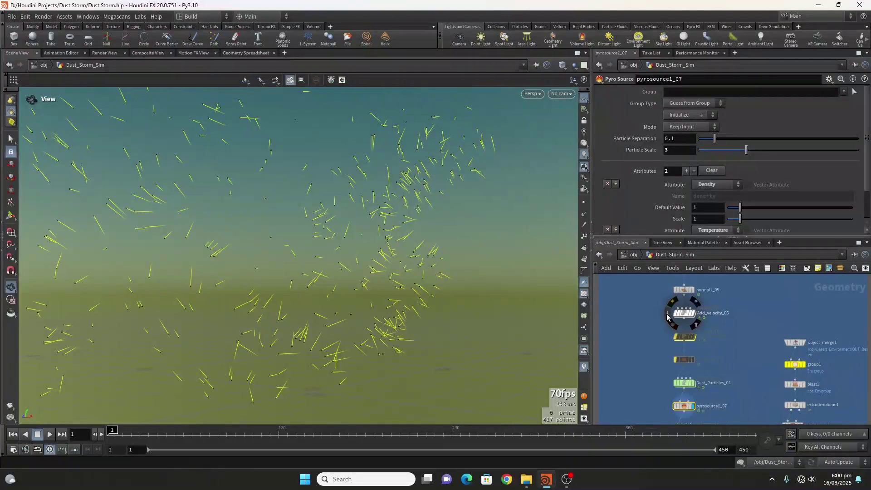
middle_click(684, 313)
click(548, 292)
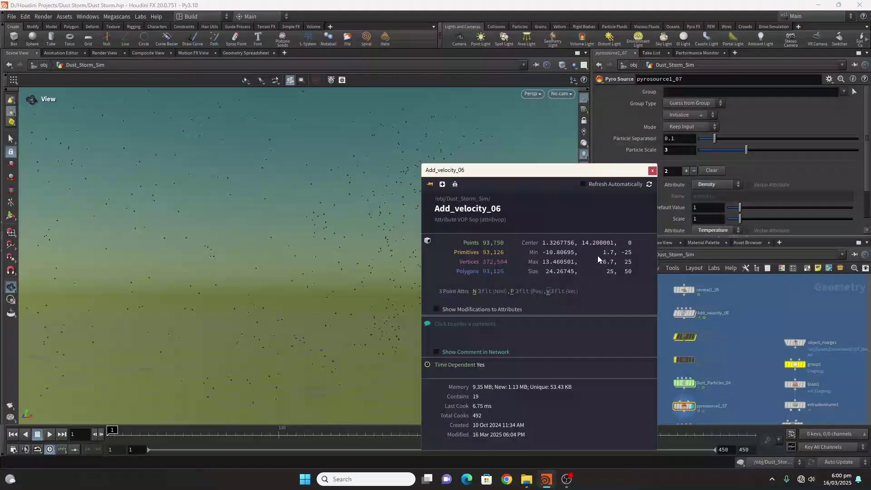
Step: Close the node information window and bypass the pscale_randomization_10 and density_noise_11 nodes below the pyro source
click(653, 171)
middle_drag(709, 381, 720, 330)
scroll(683, 362, up, 5)
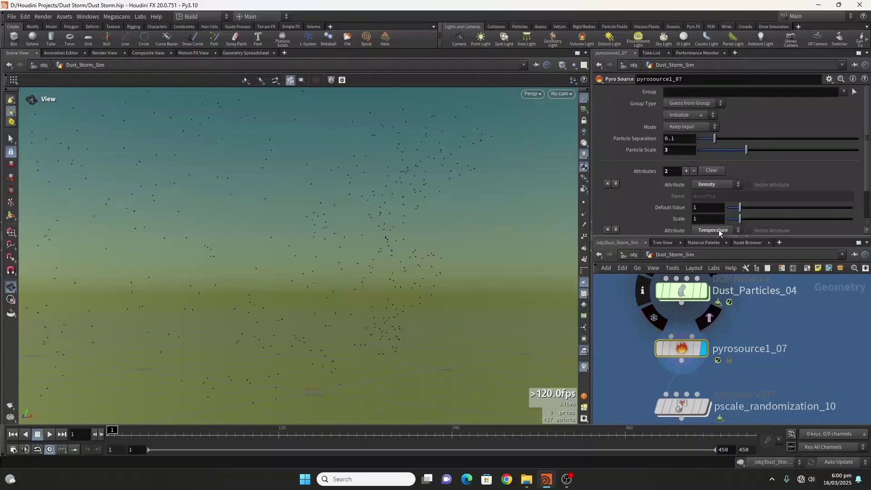
scroll(707, 191, down, 2)
middle_drag(768, 370, 774, 322)
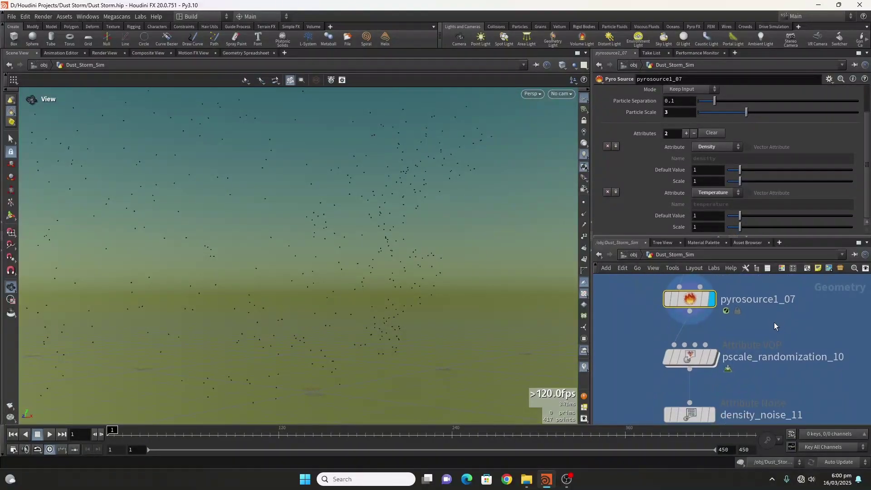
middle_drag(800, 379, 793, 339)
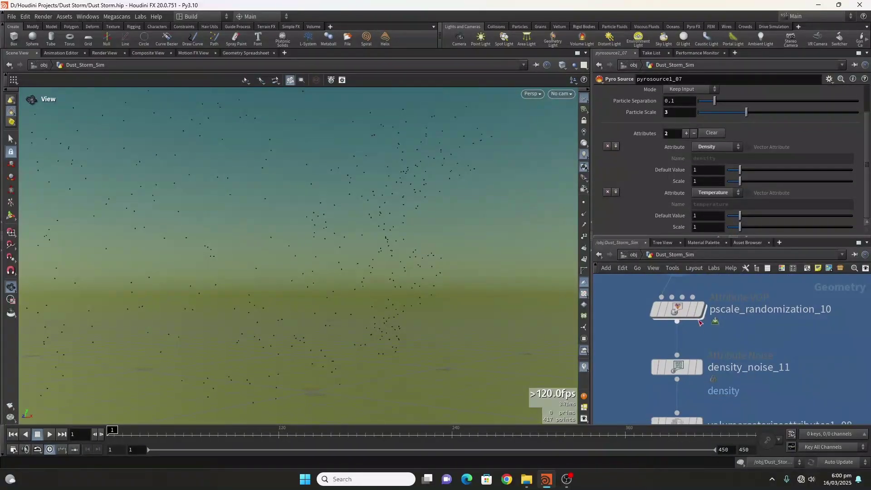
click(655, 310)
click(655, 369)
Step: Display the result of volumerasterizeattributes1_08 and review its attributes, filter and coverage settings
middle_drag(759, 412, 762, 326)
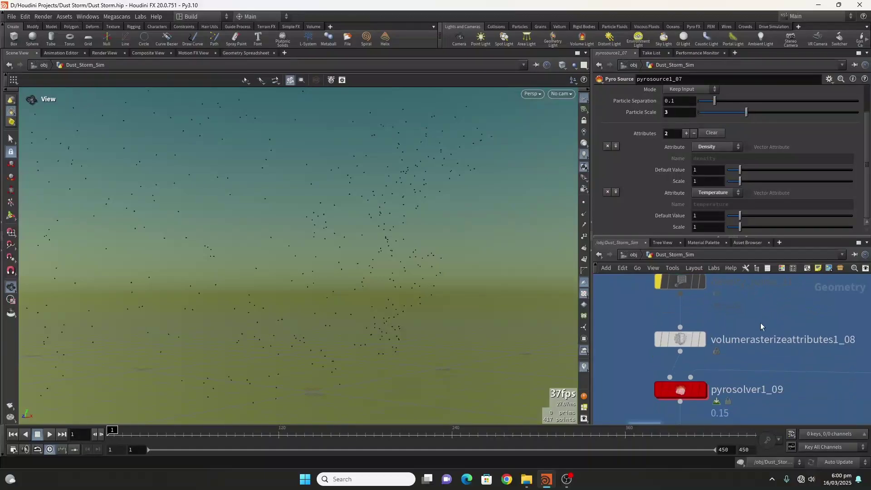
click(703, 341)
click(684, 340)
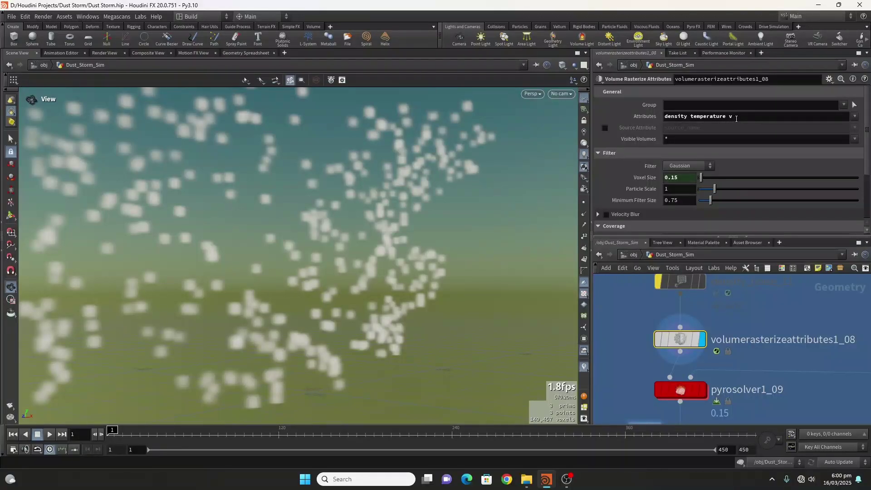
scroll(868, 131, down, 3)
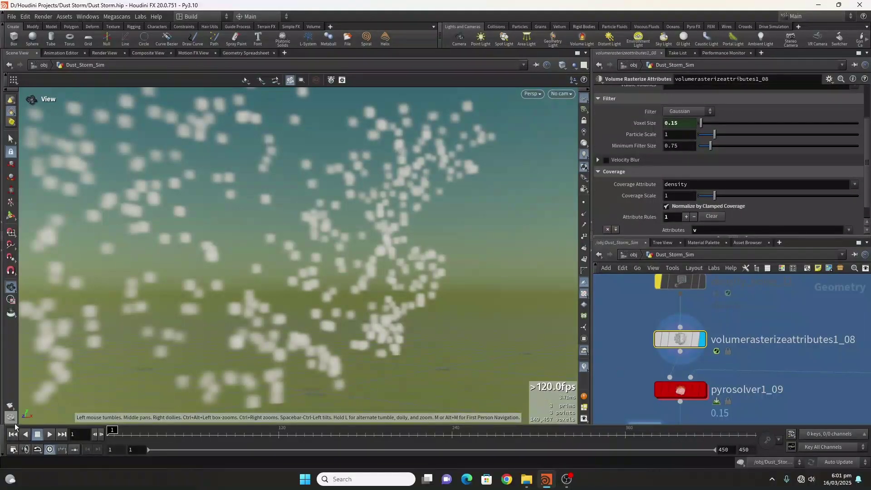
scroll(723, 339, down, 3)
Step: Display the result of pyrosolver1_09 and cut the collision wire that feeds its second input
scroll(714, 364, up, 1)
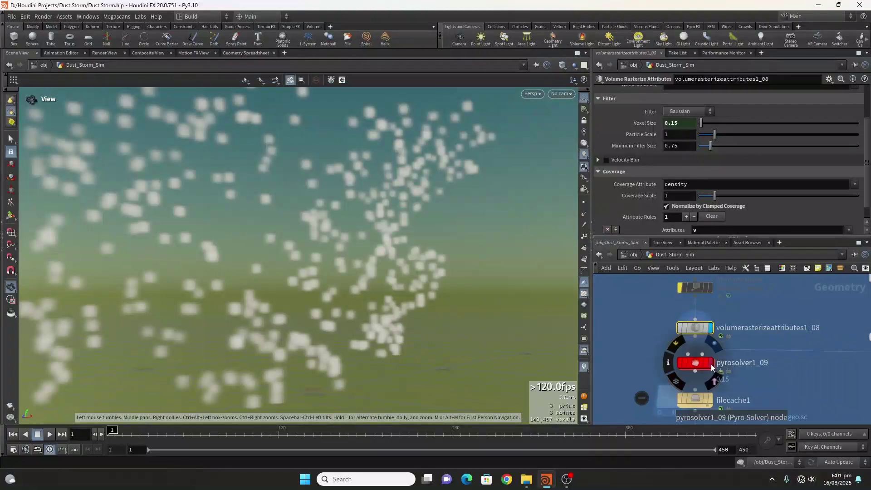
scroll(711, 364, up, 3)
click(712, 360)
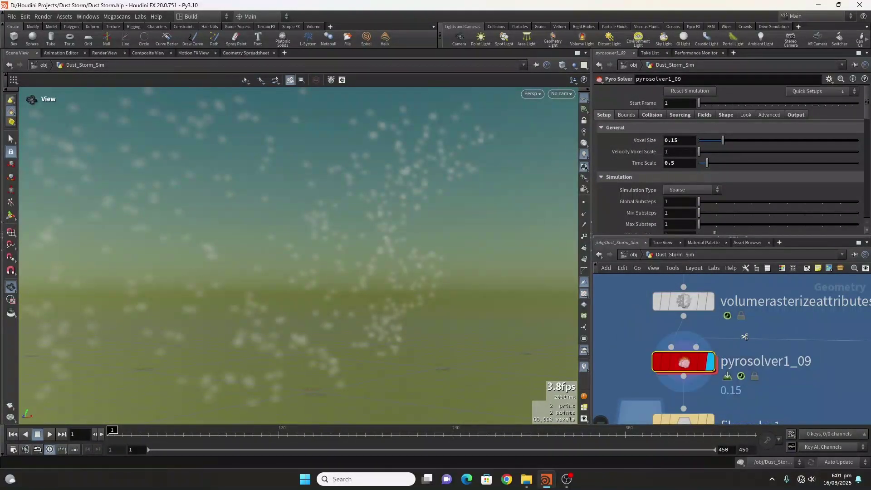
key(y)
scroll(744, 349, down, 4)
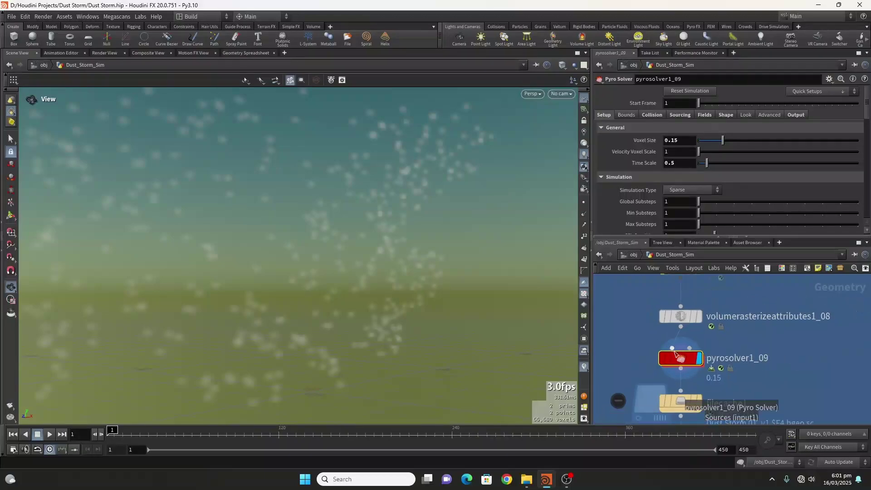
scroll(779, 345, up, 2)
scroll(778, 344, down, 4)
middle_drag(779, 299, 771, 336)
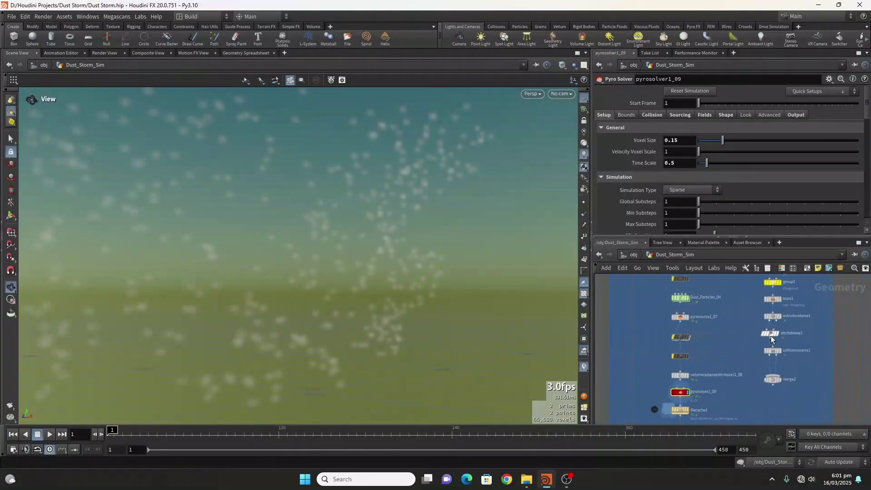
Step: Play the pyrosolver1_09 simulation for several frames, stop it and return to the first frame
scroll(771, 337, up, 1)
middle_drag(689, 410, 726, 361)
scroll(700, 356, up, 5)
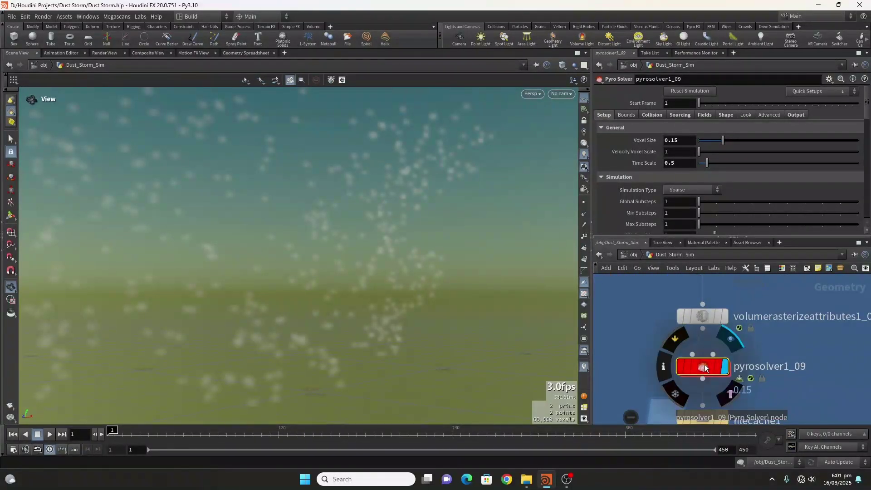
drag(336, 296, 195, 377)
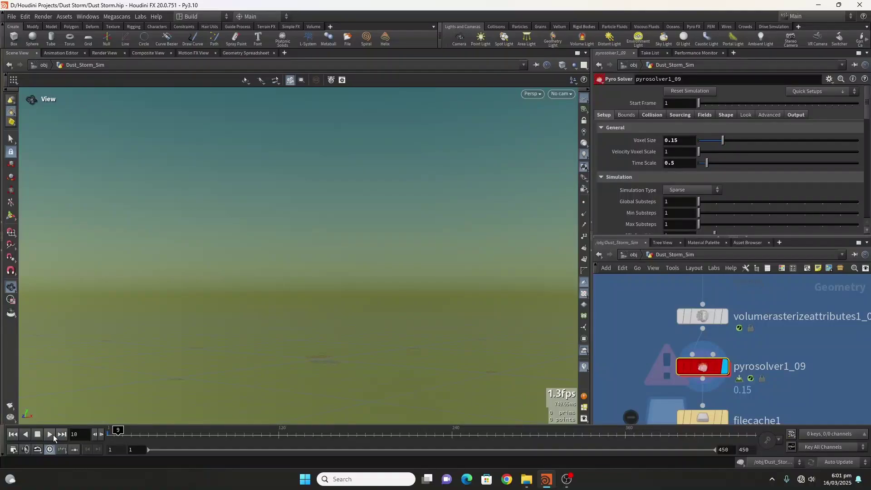
click(39, 435)
click(13, 437)
Step: Advance the simulation to frame 2, examine the error information of pyrosolver1_09 and close it
scroll(725, 354, down, 8)
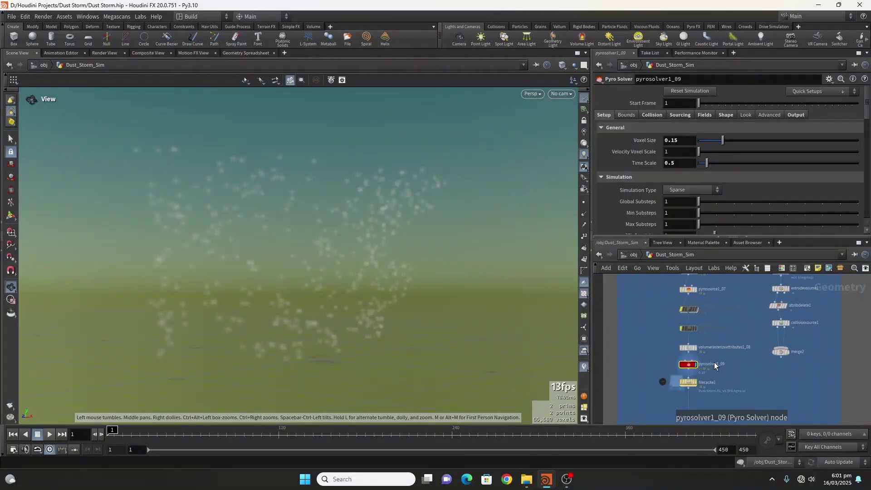
scroll(710, 369, up, 5)
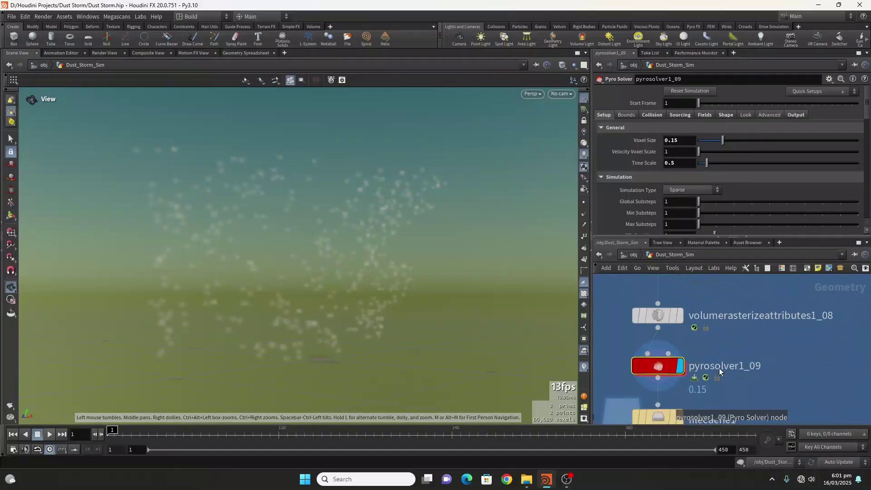
scroll(719, 369, up, 2)
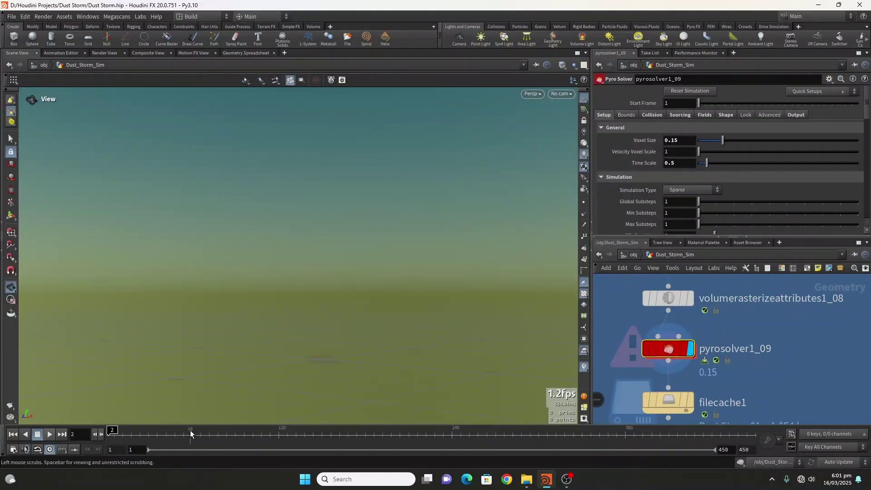
mouse_move(748, 372)
middle_down()
mouse_move(752, 344)
mouse_move(746, 366)
middle_up()
mouse_move(653, 351)
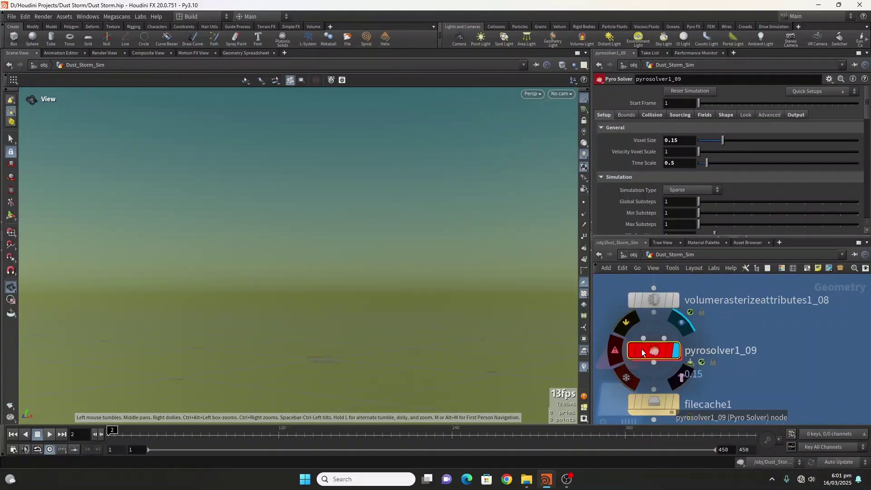
click(610, 349)
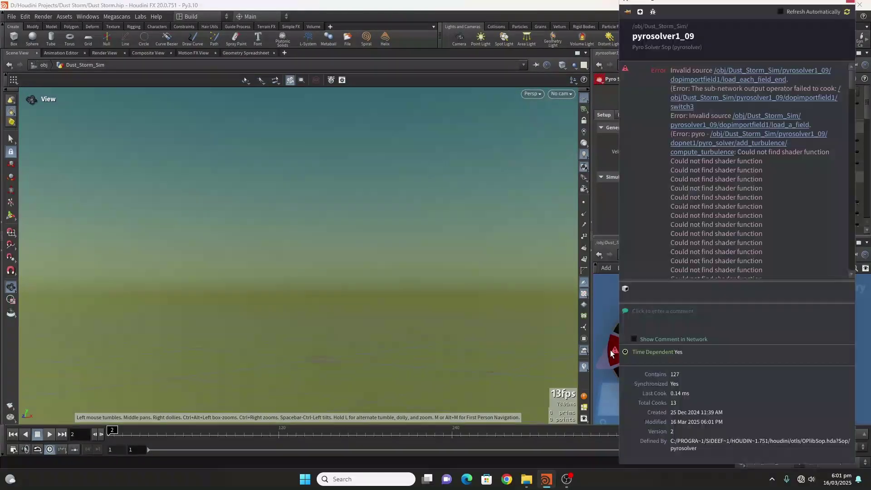
click(857, 7)
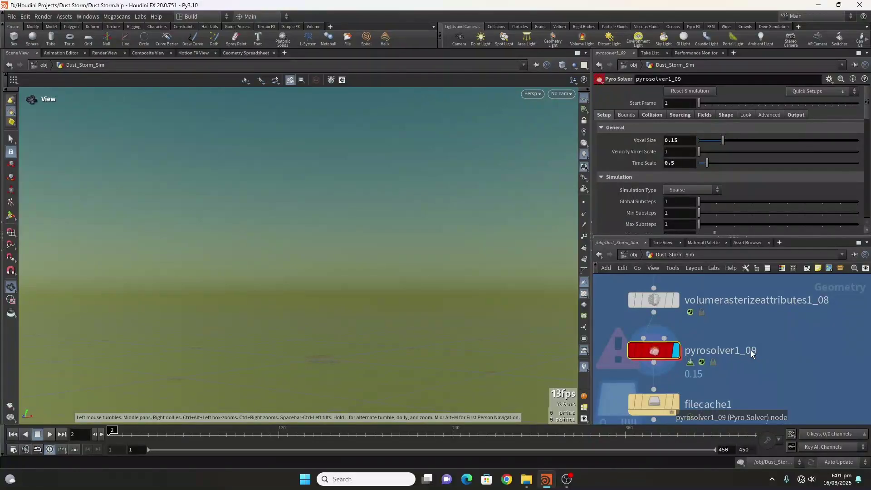
Step: Rename the pyro solver node as pyrosolver1 and return the timeline to the first frame
double_click(745, 351)
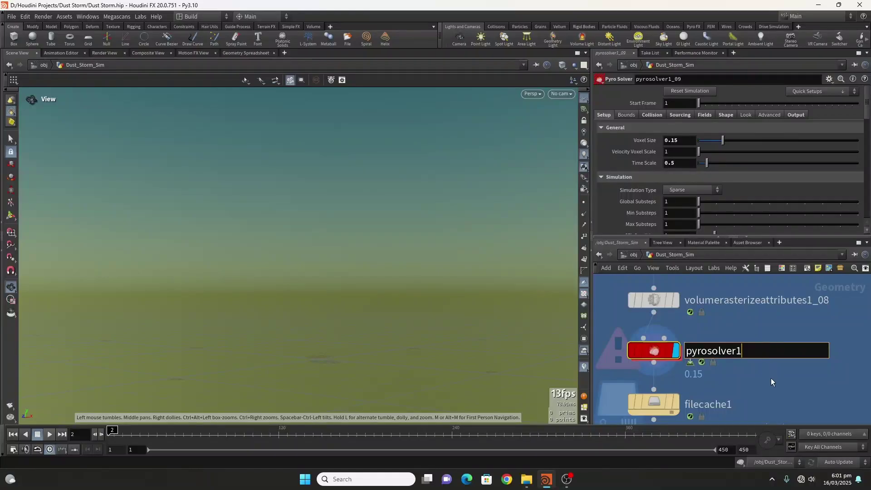
key(Return)
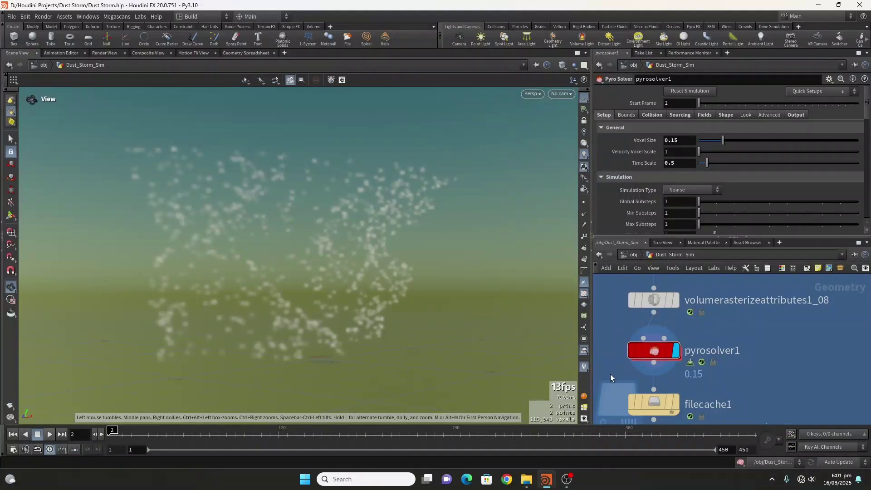
click(13, 434)
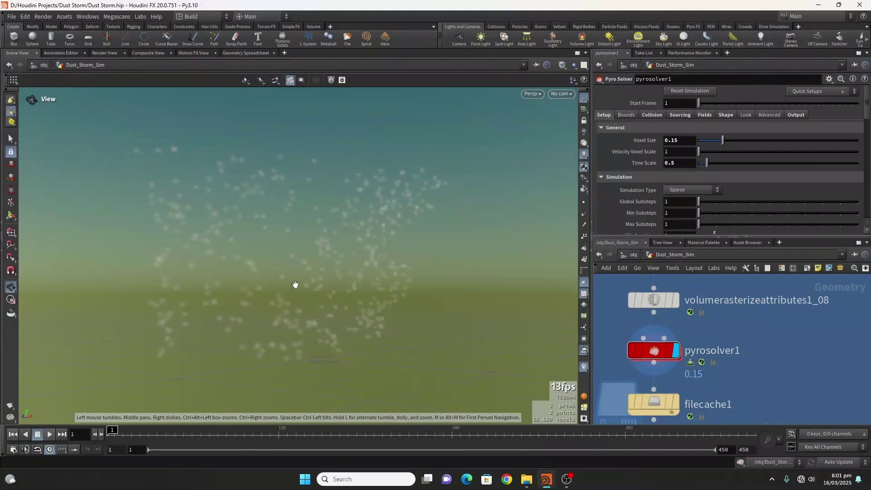
Step: Play the pyrosolver1 simulation up to frame 7 and inspect the dust volume from several angles
drag(292, 254, 303, 261)
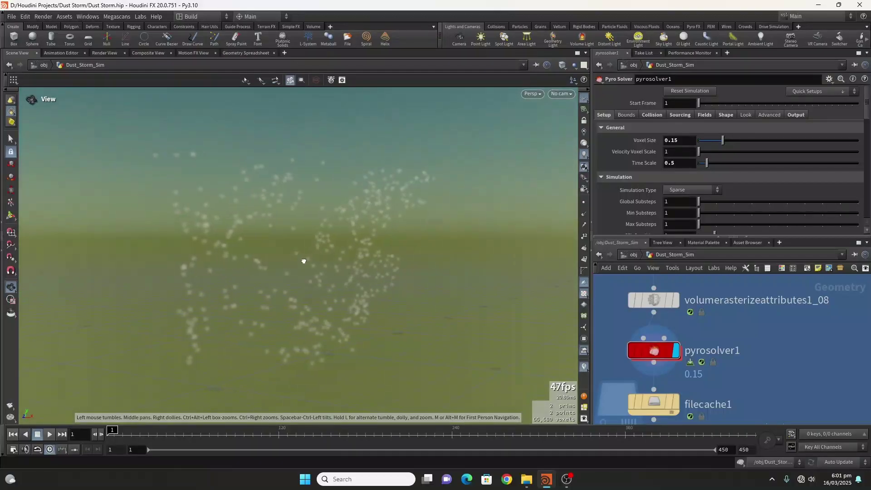
click(50, 435)
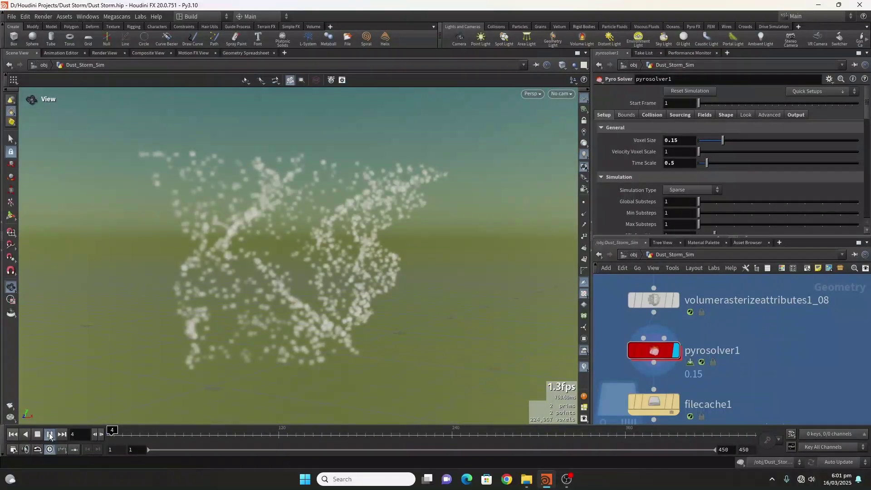
click(50, 434)
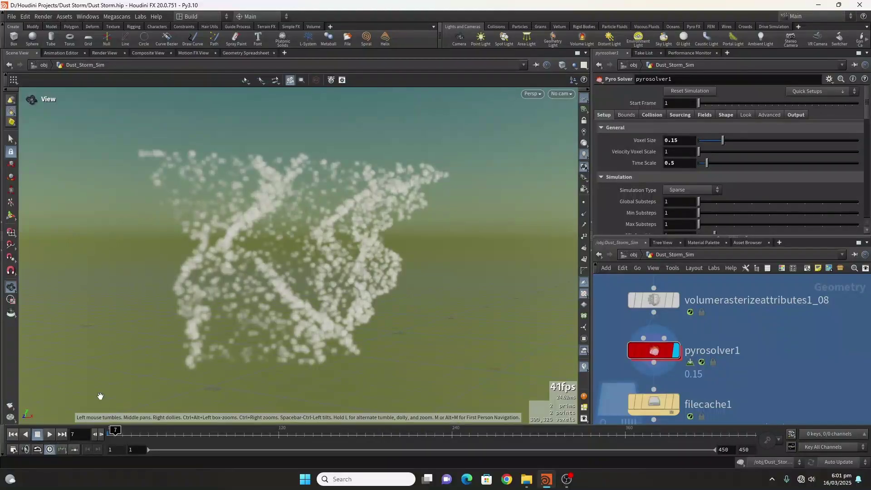
drag(307, 278, 269, 280)
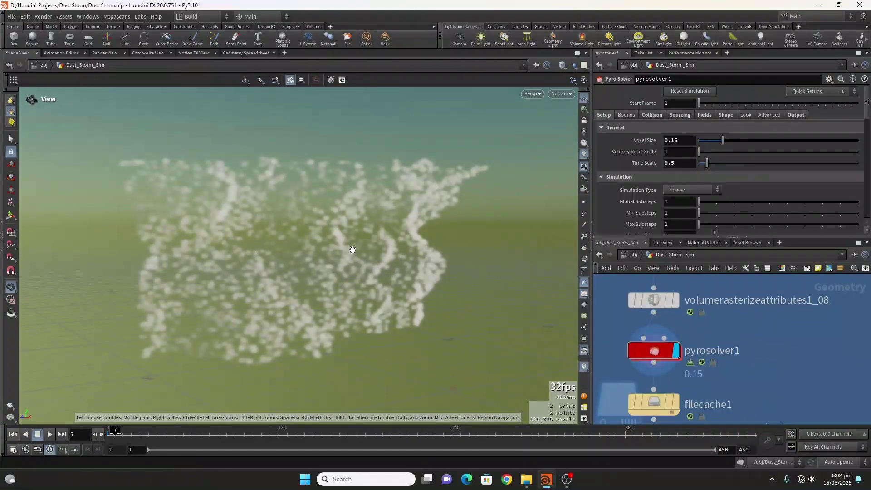
drag(307, 251, 268, 245)
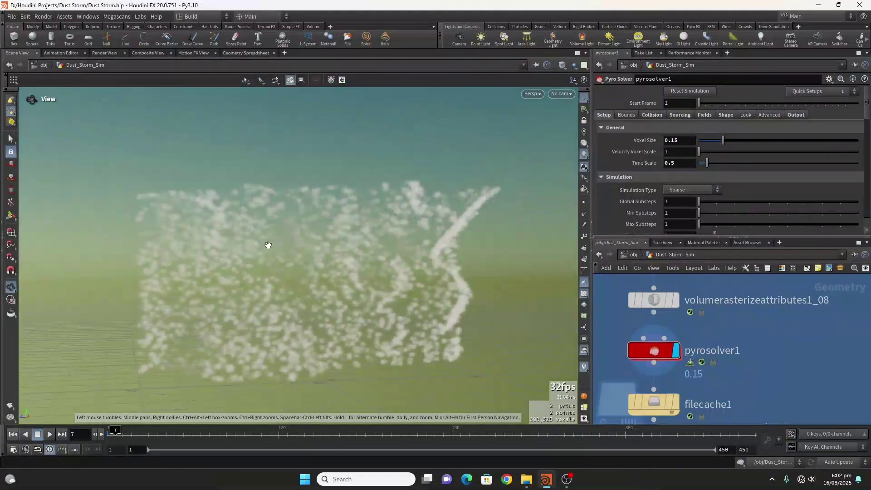
scroll(348, 264, down, 3)
scroll(348, 263, up, 2)
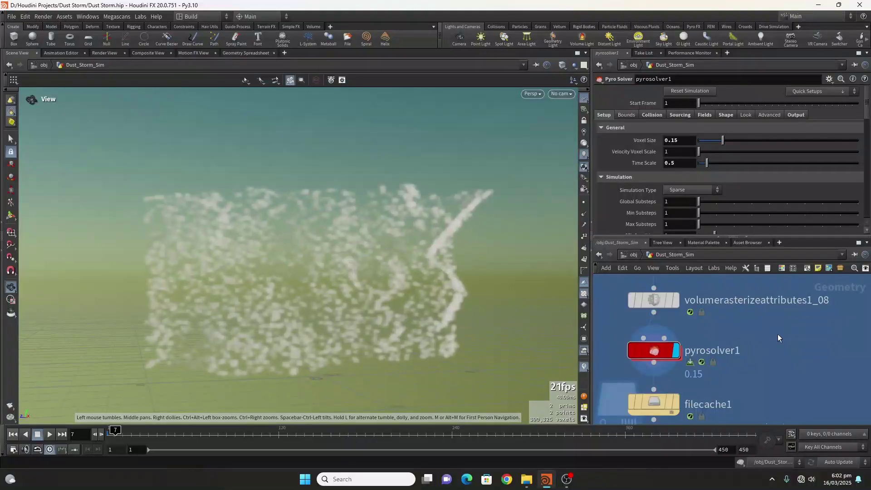
Step: Display the result of pyrosource1_07 at the current frame and show its Pyro Source parameters
middle_drag(723, 349, 711, 384)
middle_drag(750, 302, 743, 342)
scroll(749, 399, down, 4)
scroll(731, 347, up, 3)
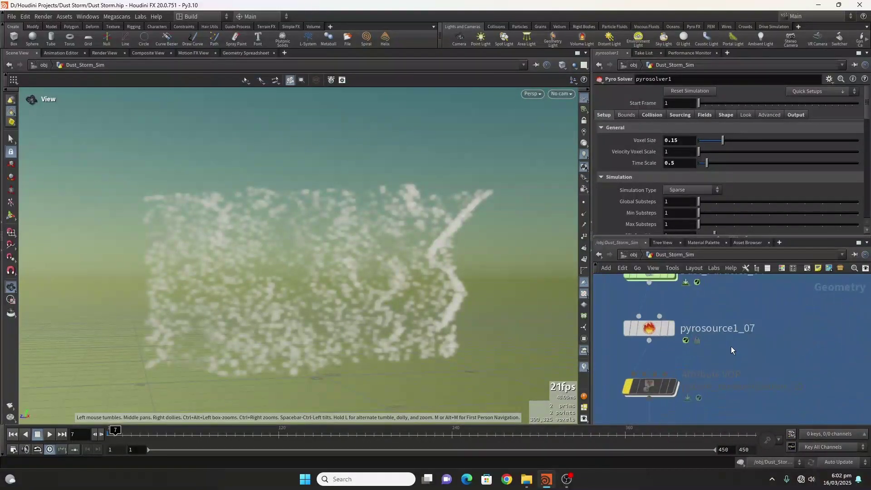
scroll(723, 342, down, 5)
scroll(709, 359, up, 4)
middle_drag(723, 370, 711, 311)
middle_drag(728, 377, 721, 328)
click(698, 312)
click(683, 313)
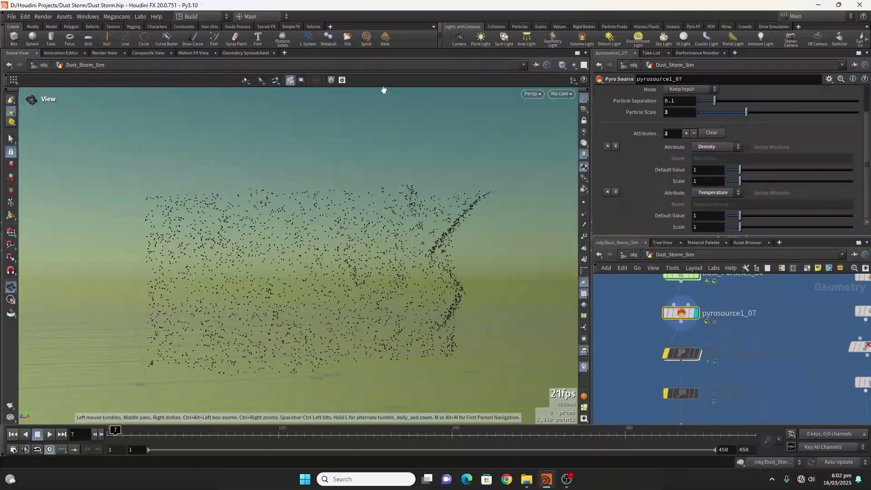
Step: Filter the Geometry Spreadsheet of pyrosource1_07 to the pscale attribute, check its values and return to the scene view
click(249, 53)
click(415, 79)
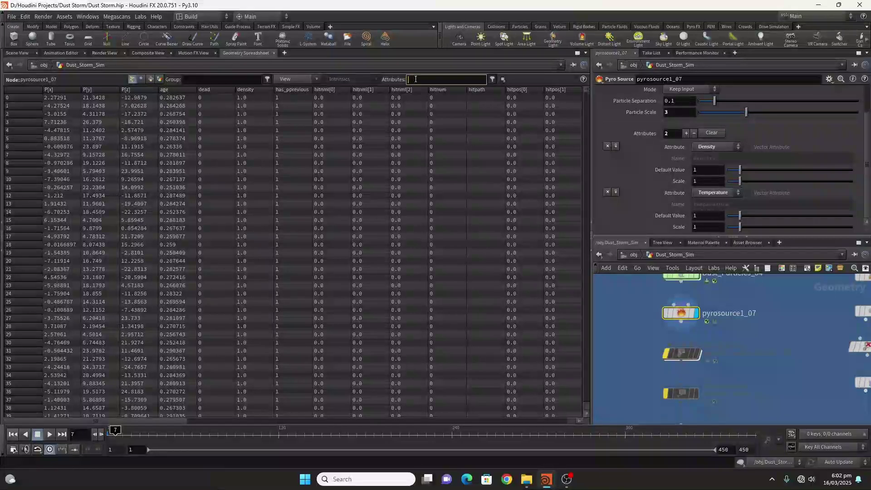
text(p)
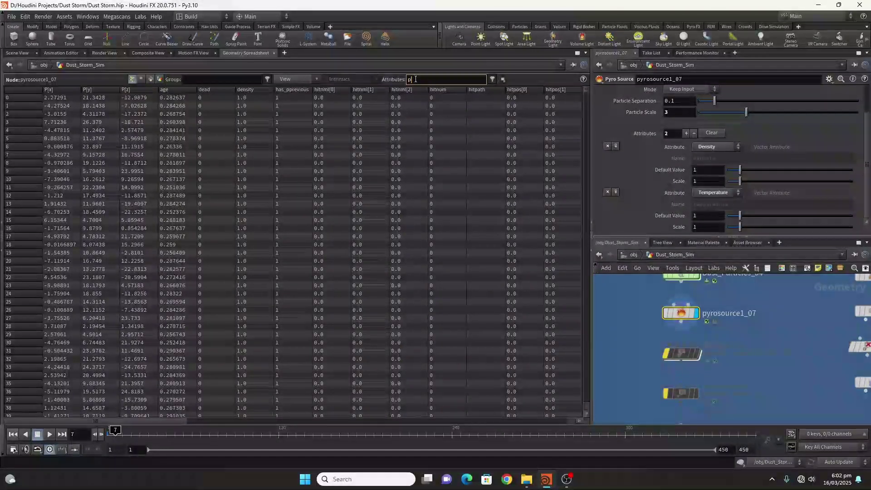
text(s)
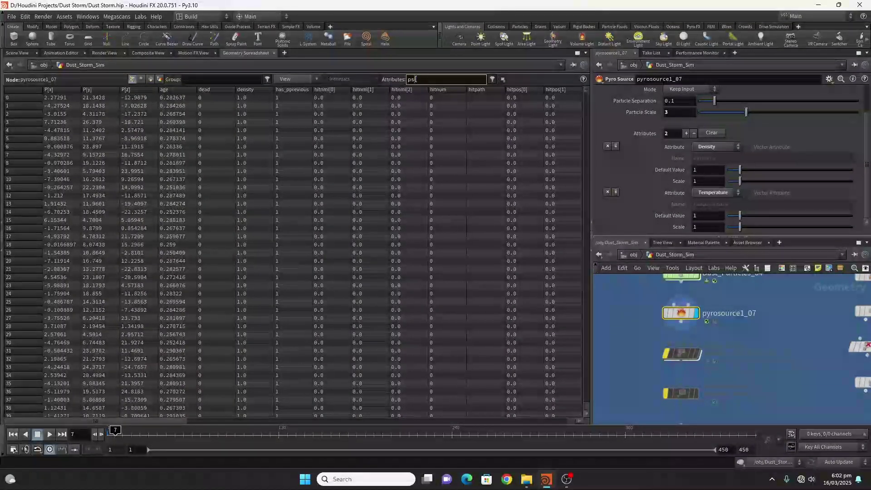
text(cal)
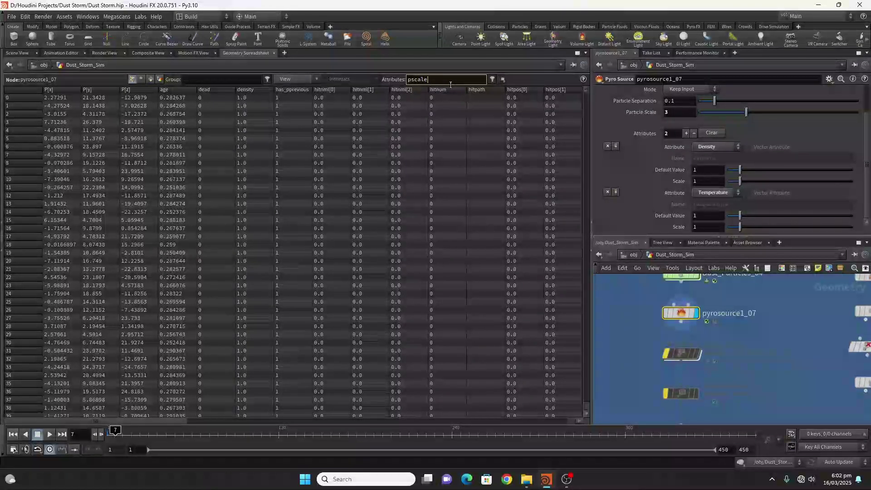
text(e)
key(Return)
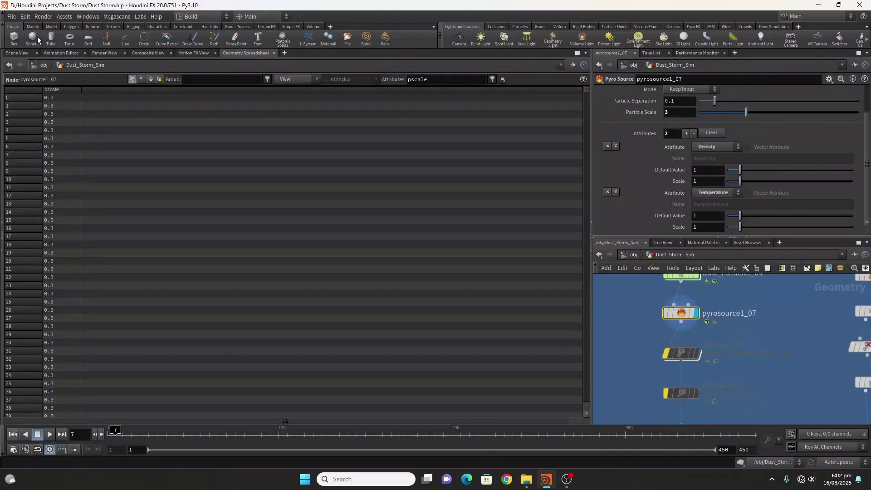
click(17, 53)
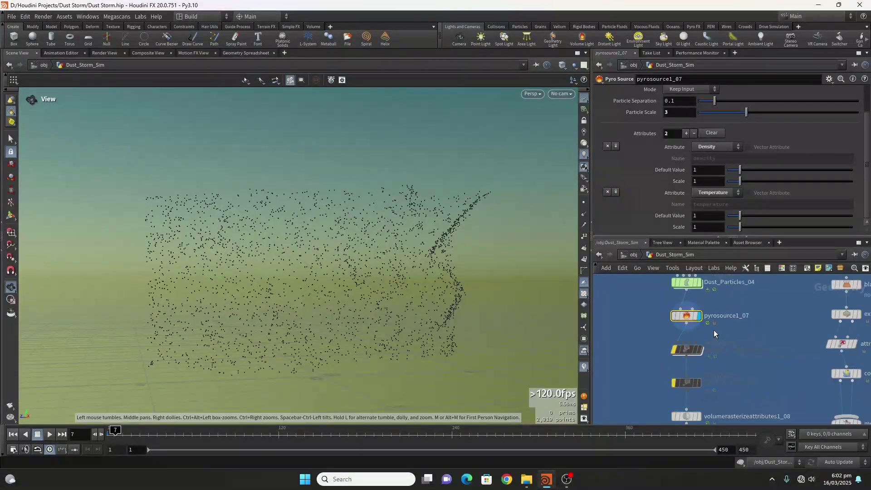
Step: Enable the bypassed pscale_randomization_10 Attribute VOP below pyrosource1_07 and display its result
scroll(714, 330, up, 2)
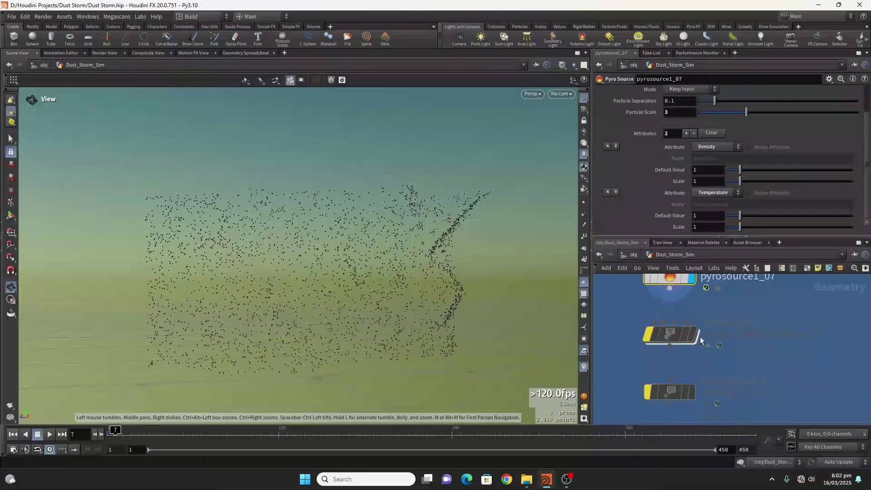
click(671, 334)
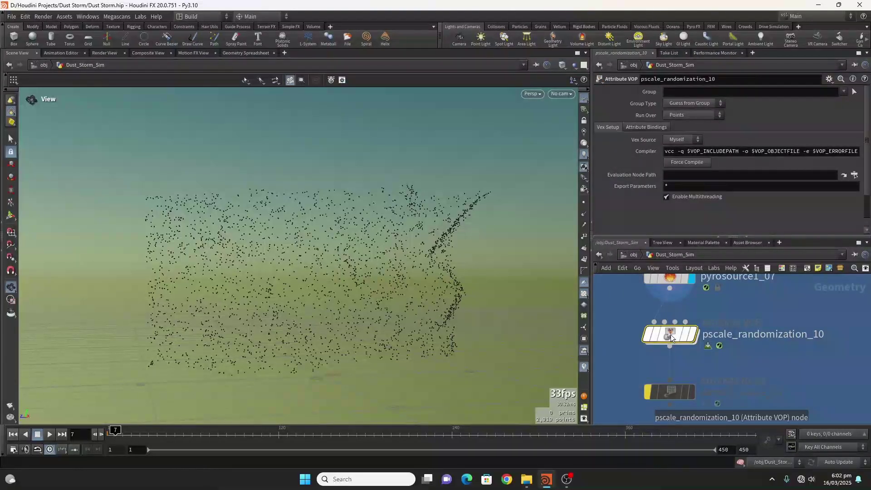
scroll(672, 345, down, 3)
scroll(682, 345, up, 4)
click(682, 352)
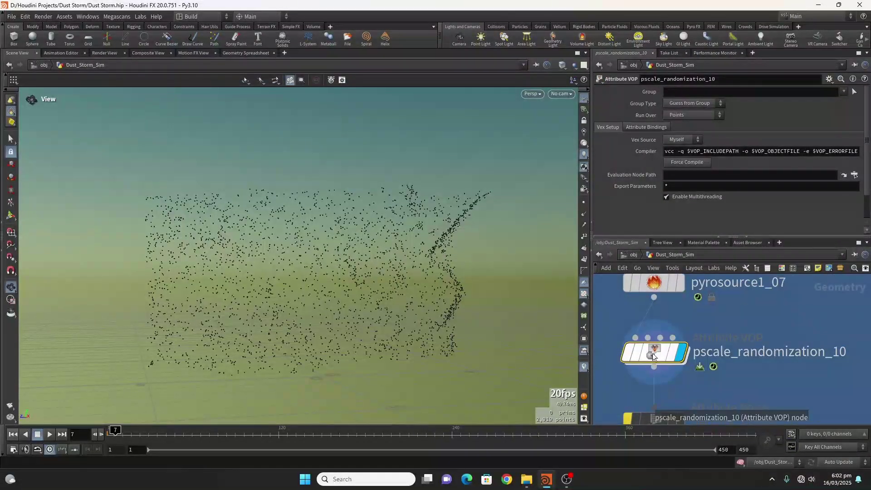
Step: Open the pscale_randomization_10 network and examine the bind1 node's parameters and the node connections leading to random1
double_click(652, 353)
scroll(653, 307, up, 4)
click(650, 305)
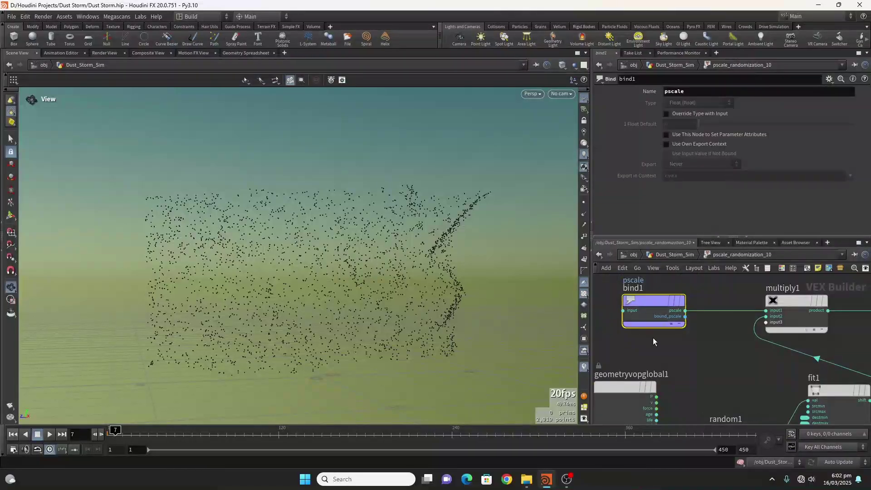
scroll(653, 341, down, 3)
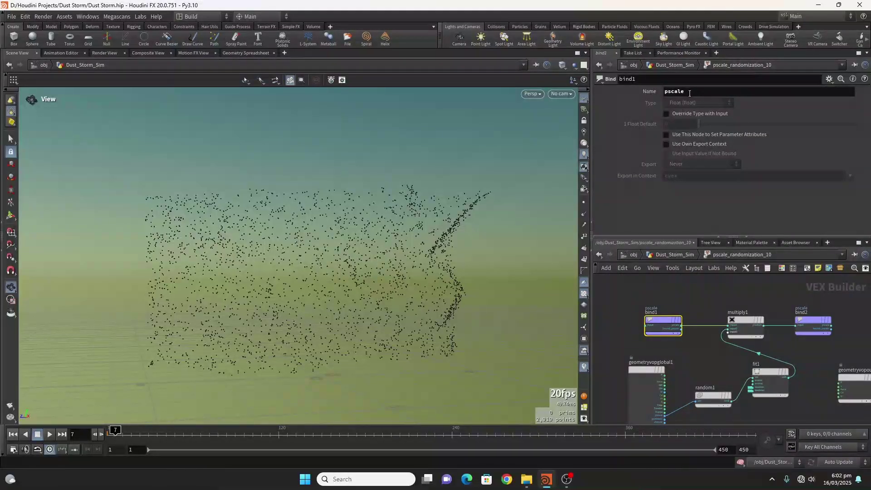
scroll(755, 323, up, 4)
scroll(725, 320, down, 4)
middle_drag(645, 420, 645, 407)
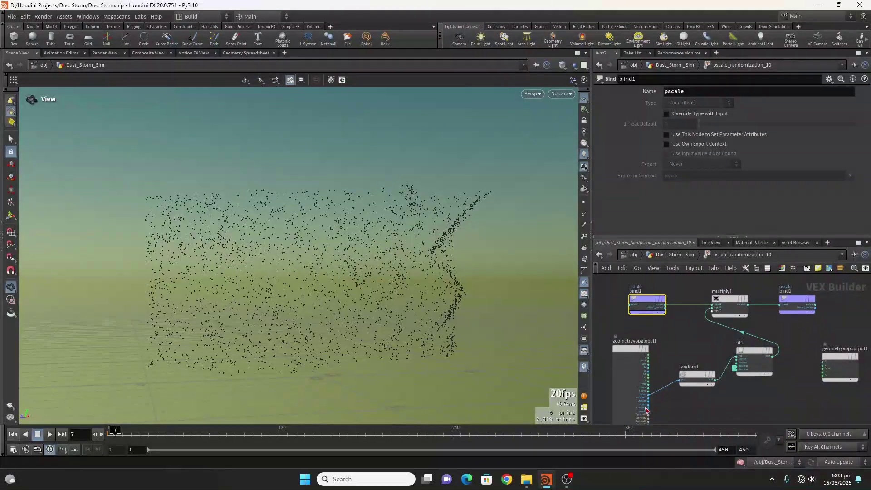
scroll(644, 400, up, 5)
middle_drag(818, 315, 708, 364)
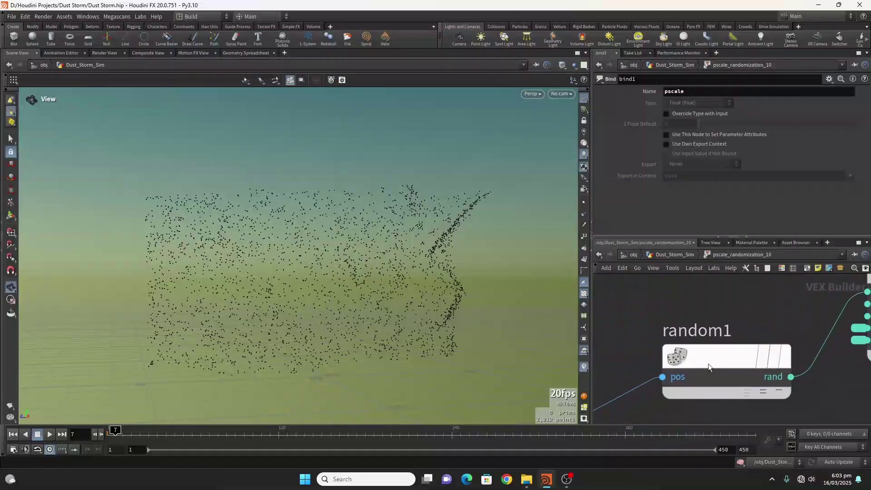
Step: Examine the parameters of random1, fit1 and fit1's destmin and destmax inputs
click(709, 363)
mouse_move(750, 339)
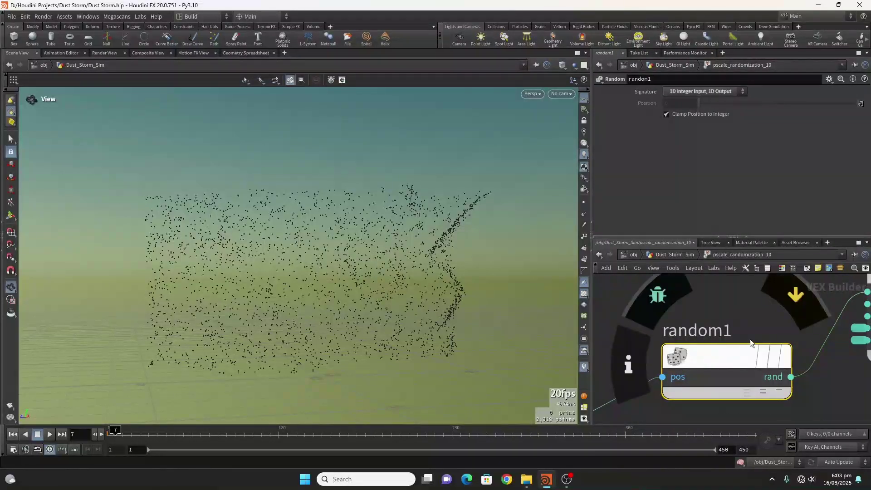
middle_drag(746, 330, 663, 319)
click(750, 346)
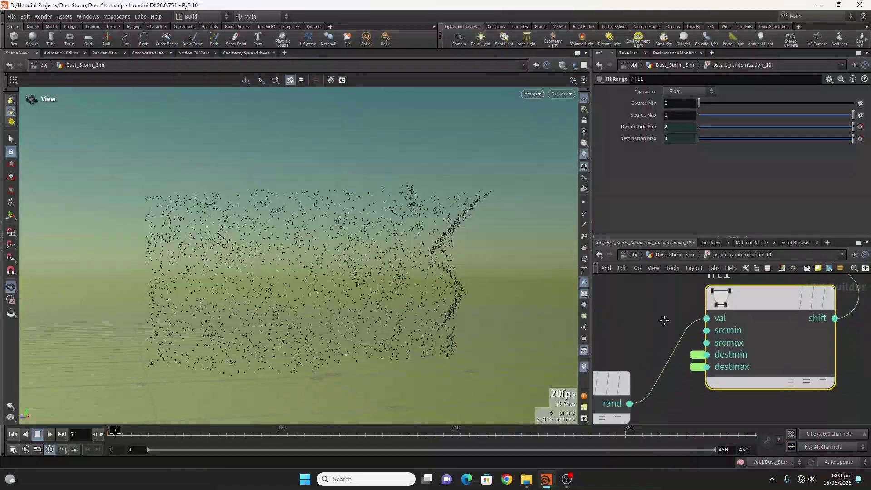
click(698, 354)
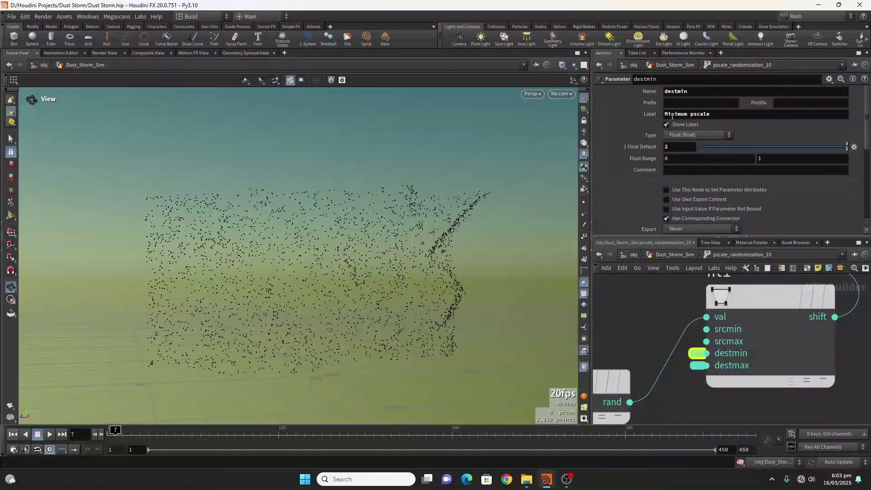
click(697, 365)
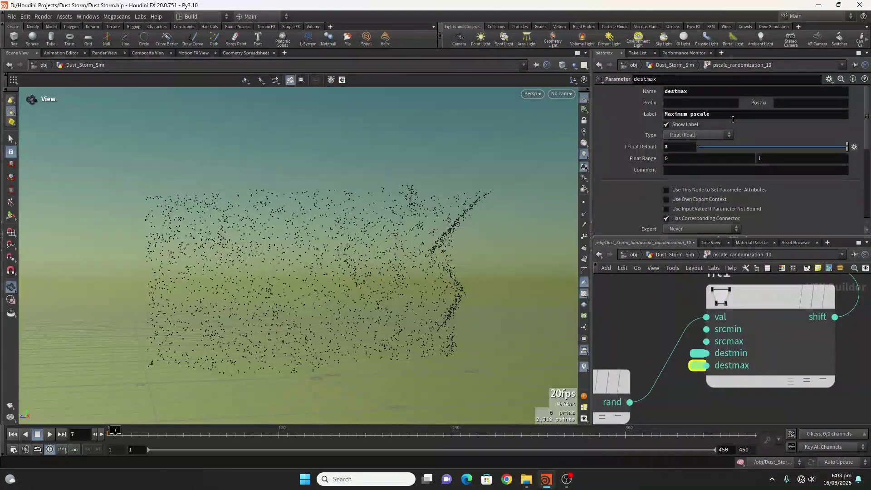
Step: Trace the connection from bind1 through multiply1, check bind2's parameters and return to the Dust_Storm_Sim network
middle_drag(604, 323, 677, 422)
scroll(684, 388, down, 5)
middle_drag(685, 388, 693, 406)
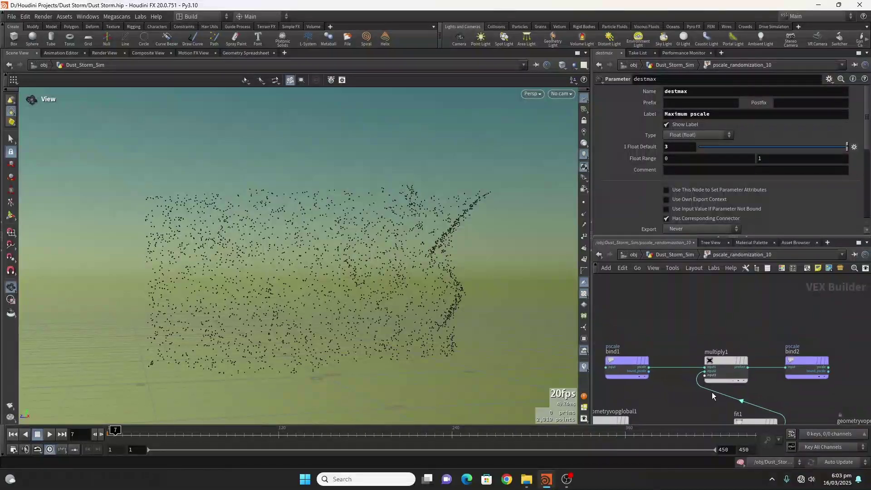
scroll(709, 393, up, 5)
middle_drag(608, 396, 757, 405)
scroll(757, 404, down, 3)
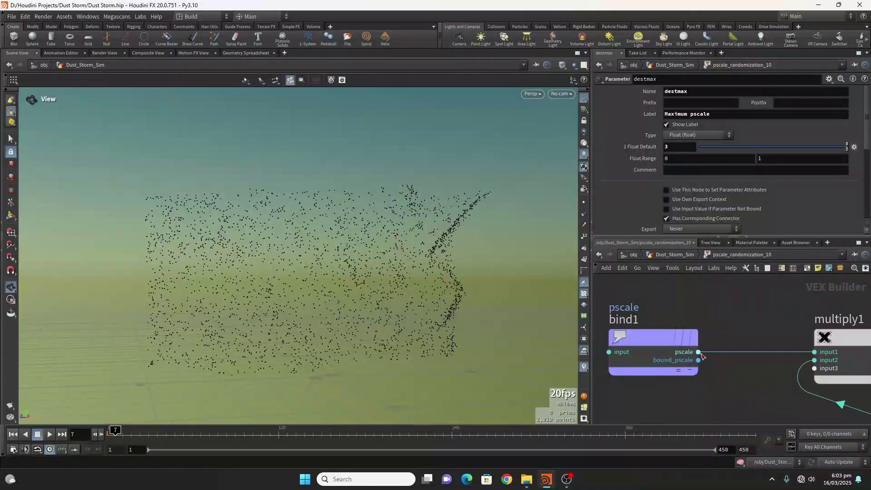
middle_drag(803, 357, 633, 385)
middle_drag(762, 380, 636, 372)
click(780, 345)
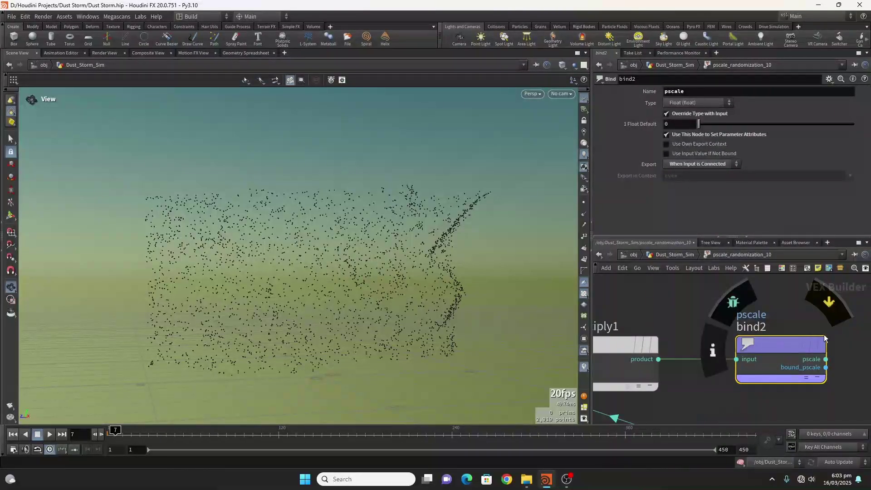
click(673, 255)
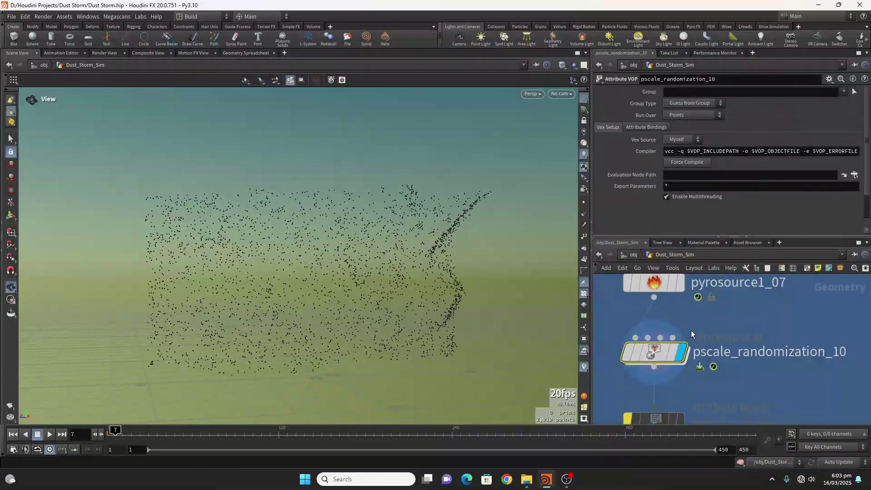
Step: Display the pyrosolver1 result at frame 7 and inspect the dust volume
middle_drag(728, 373, 733, 324)
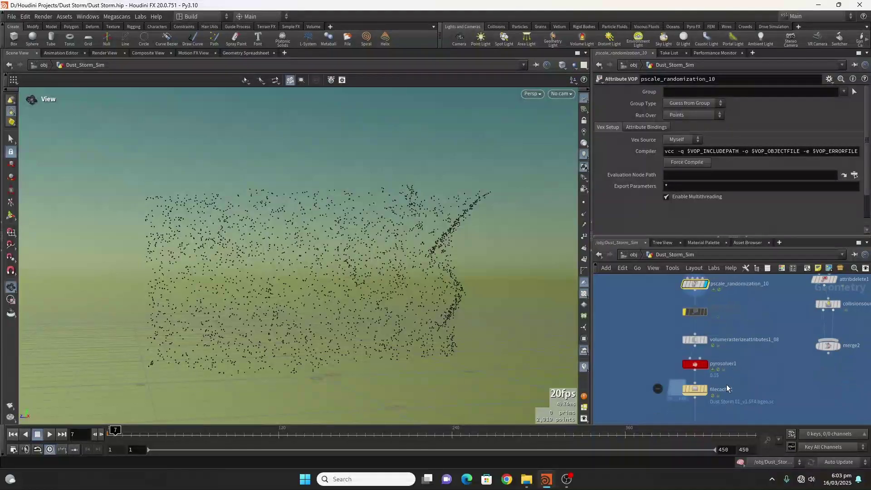
scroll(717, 382, up, 2)
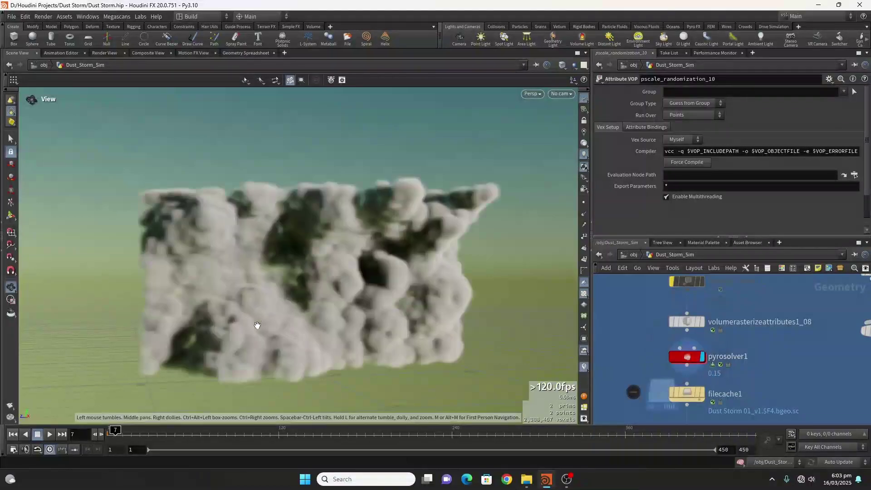
drag(272, 285, 319, 291)
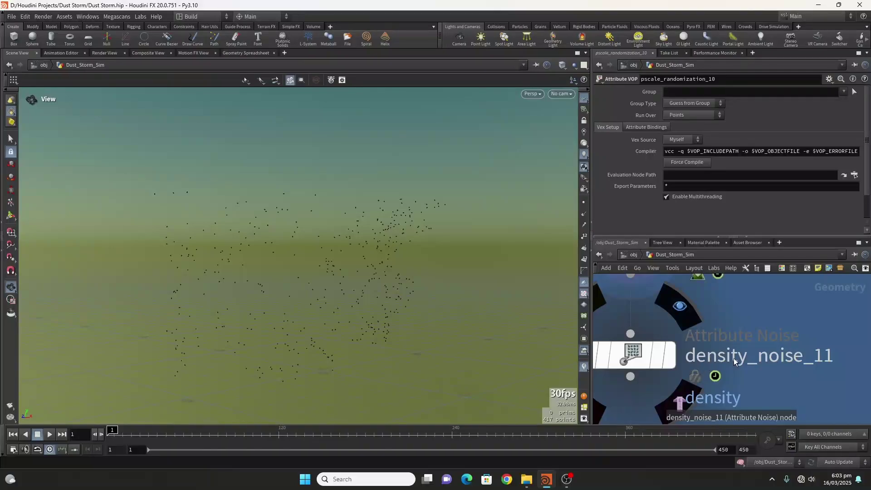
Step: Display density_noise_11, visualize its density attribute on the points and review its noise settings
middle_drag(725, 331, 790, 332)
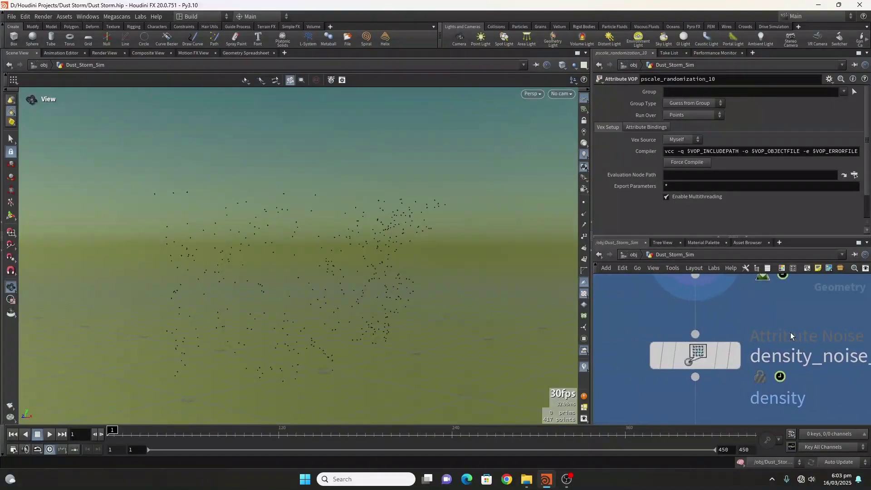
click(704, 353)
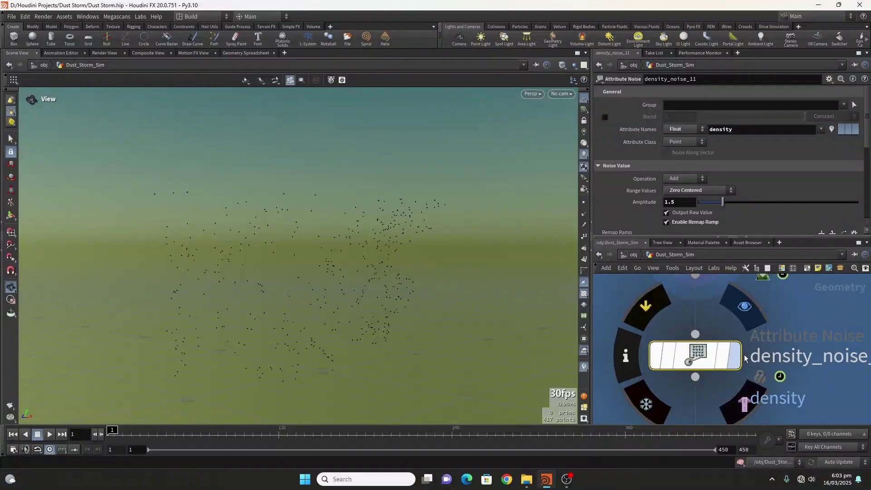
middle_drag(806, 352, 756, 356)
click(684, 362)
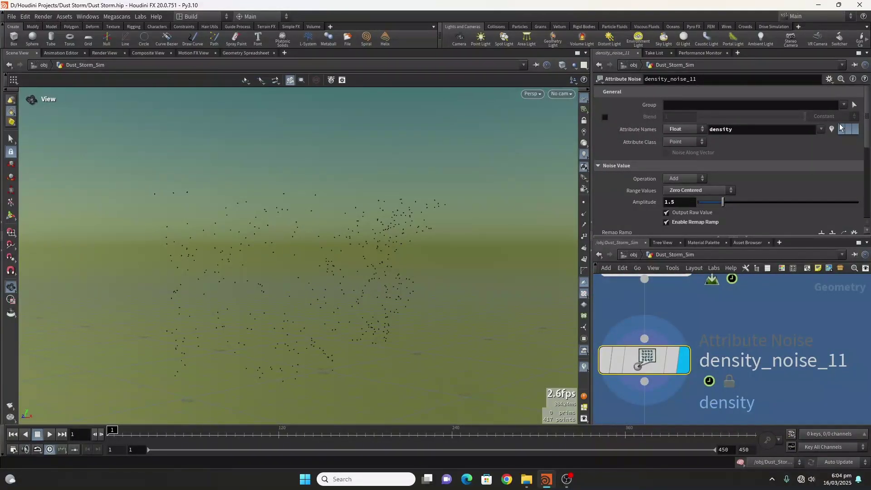
click(831, 129)
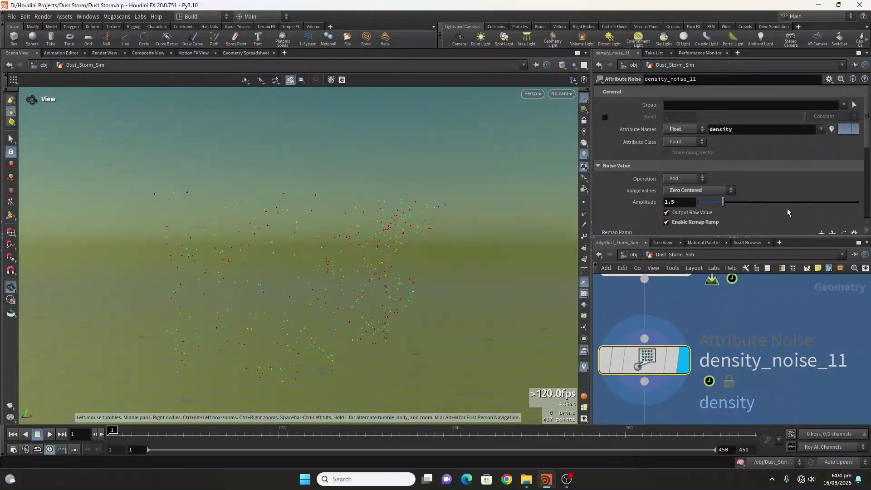
scroll(728, 137, down, 3)
scroll(727, 131, up, 3)
scroll(869, 135, down, 3)
scroll(869, 135, up, 3)
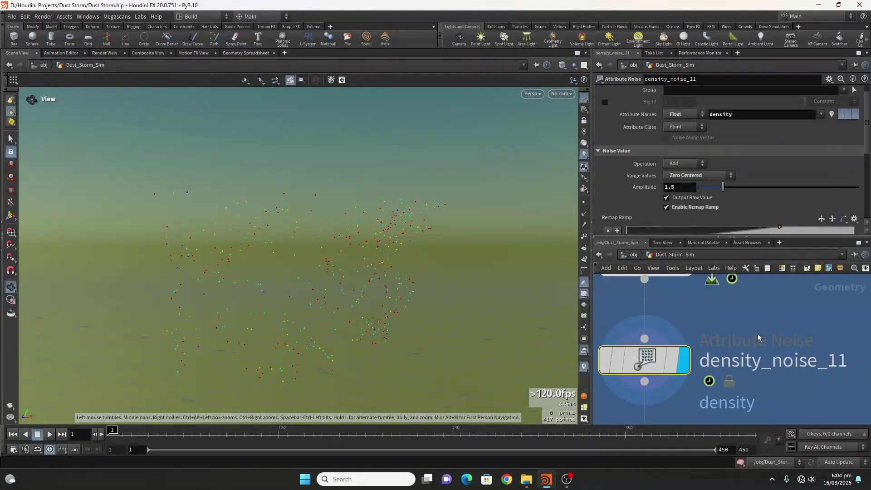
Step: Display the pyrosolver1 result at frame 1 and show its Pyro Solver parameters
scroll(736, 321, down, 3)
scroll(737, 322, down, 3)
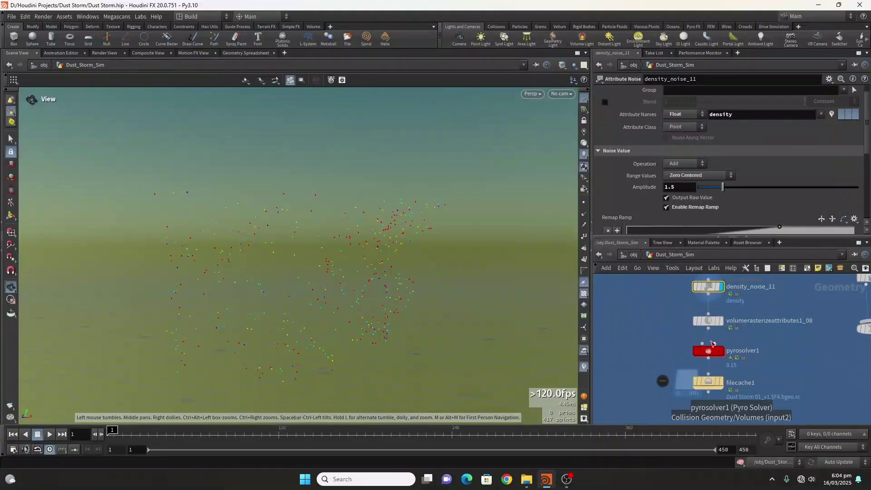
click(721, 350)
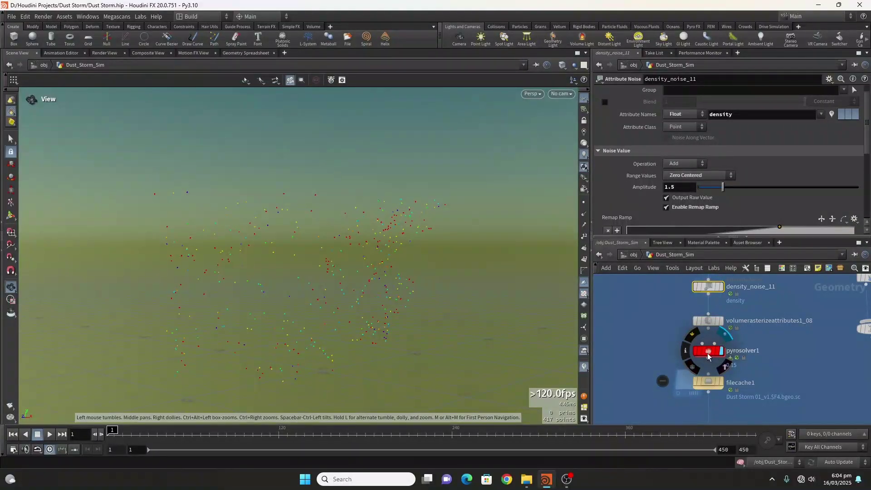
click(709, 356)
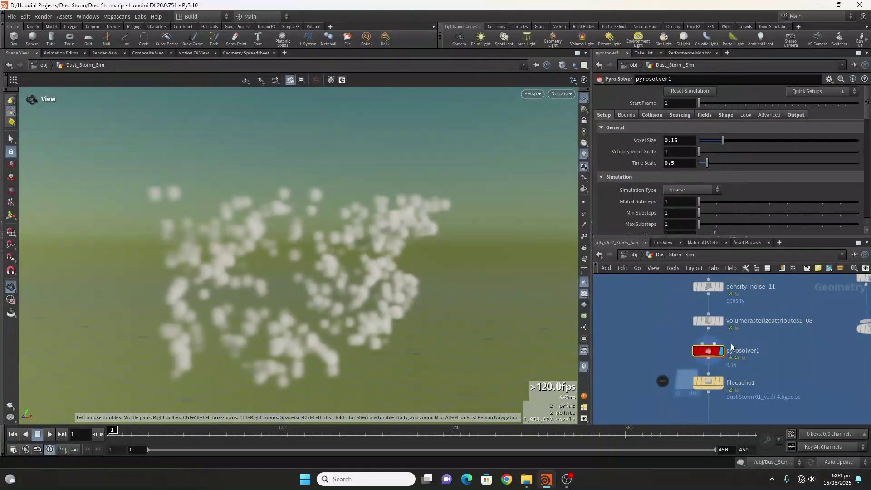
Step: Play the pyrosolver1 simulation up to frame 10 and inspect the density-varied dust volume from several angles
scroll(731, 347, up, 3)
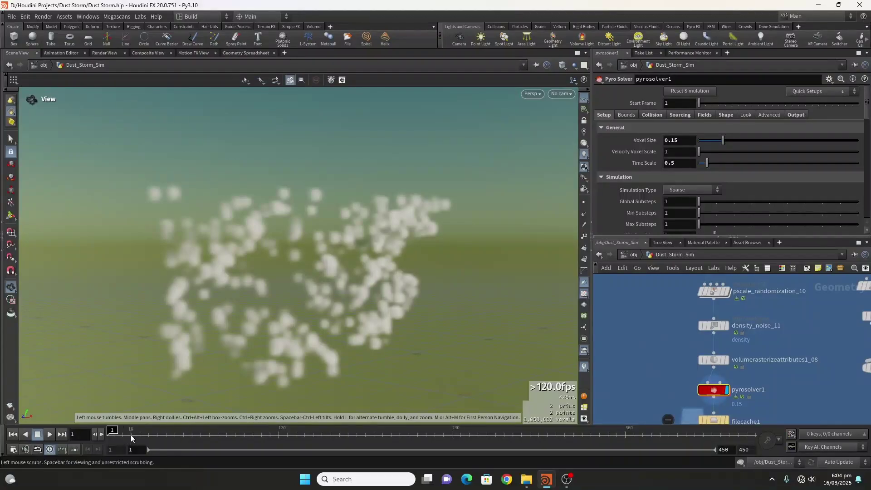
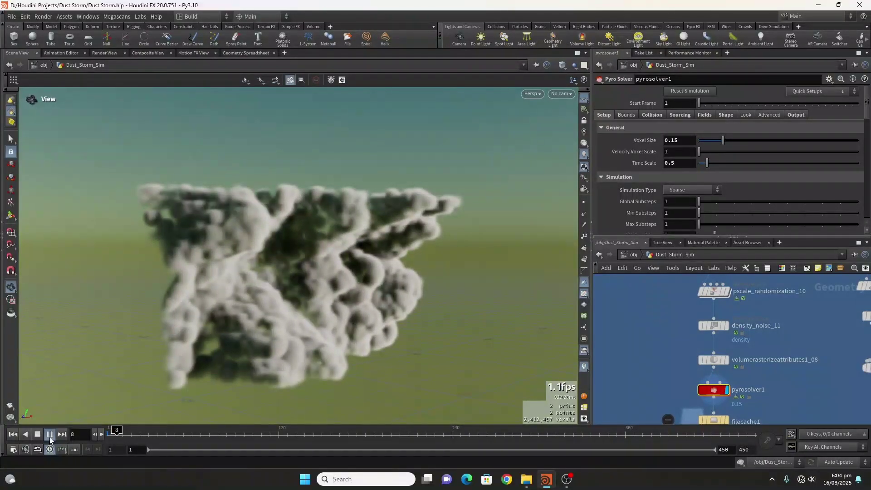
click(50, 434)
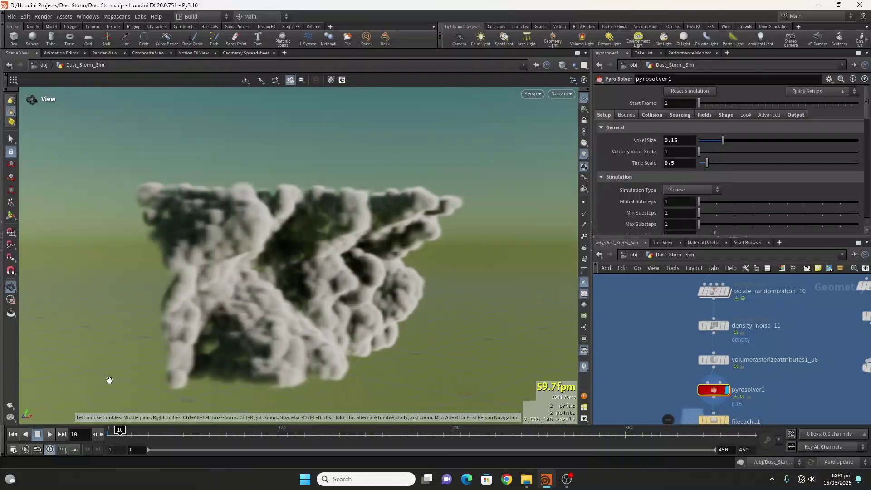
drag(278, 333, 276, 311)
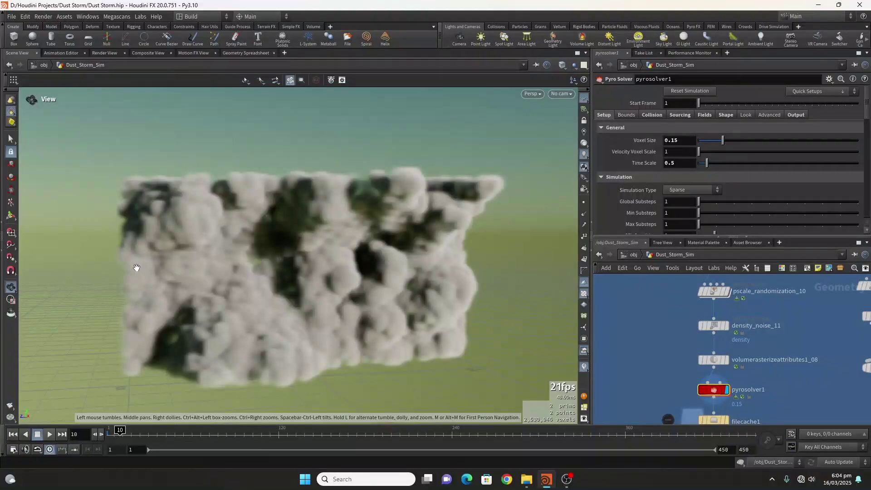
drag(237, 330, 317, 237)
drag(290, 283, 268, 284)
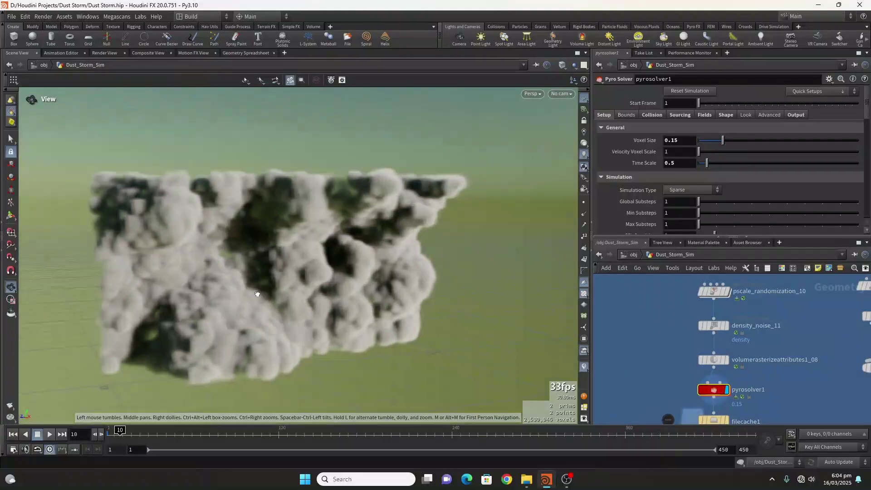
Step: Display the Add_velocity_06 mesh at frame 10, show its Attribute VOP parameters and inspect the surface
scroll(700, 328, down, 5)
middle_drag(668, 340, 666, 379)
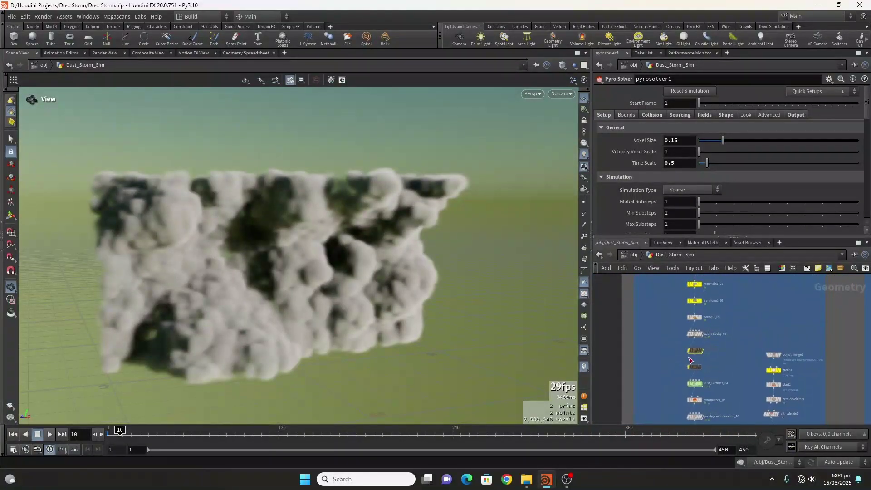
scroll(686, 339, up, 5)
mouse_move(701, 312)
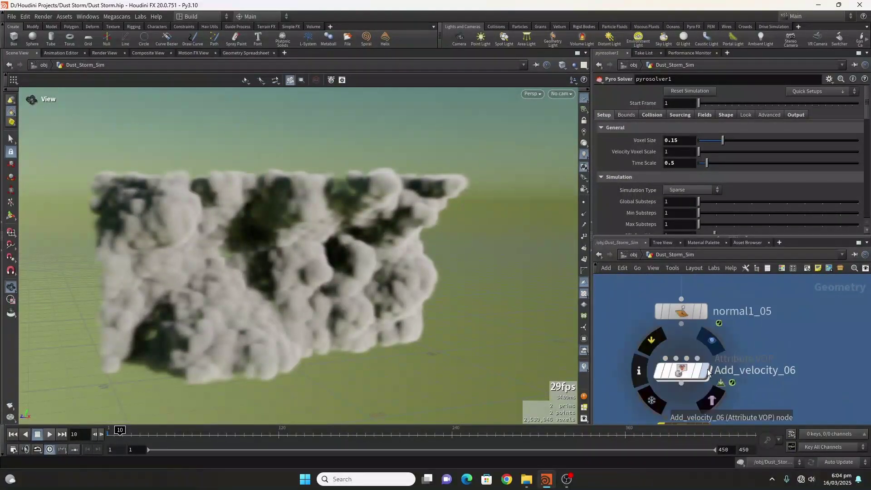
click(706, 371)
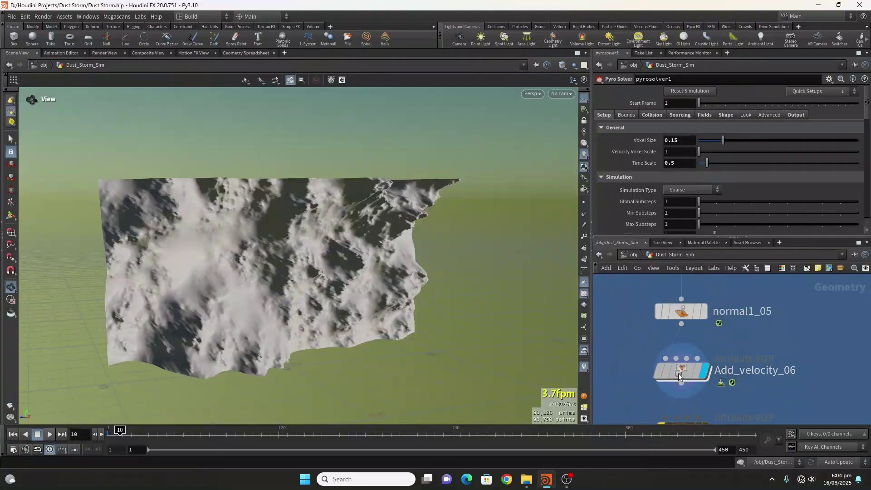
click(679, 373)
drag(236, 267, 269, 272)
scroll(793, 385, down, 3)
scroll(762, 354, up, 4)
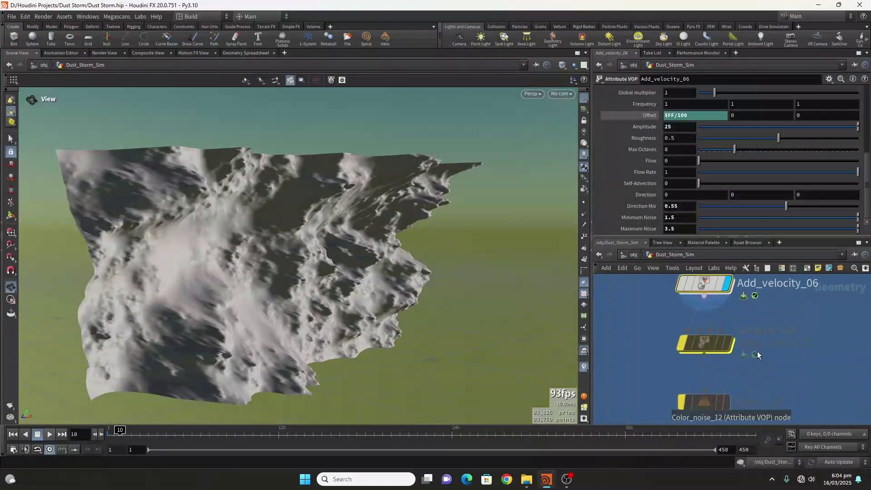
Step: Turn off the bypass on Color_noise_12 and go inside its VOP network to examine the turbnoise1 noise wired into Cd
click(684, 343)
click(701, 341)
double_click(703, 343)
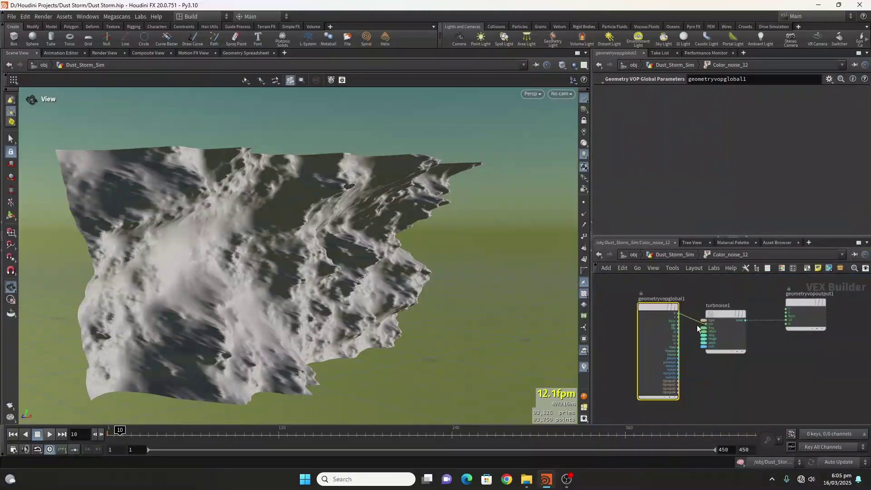
click(729, 312)
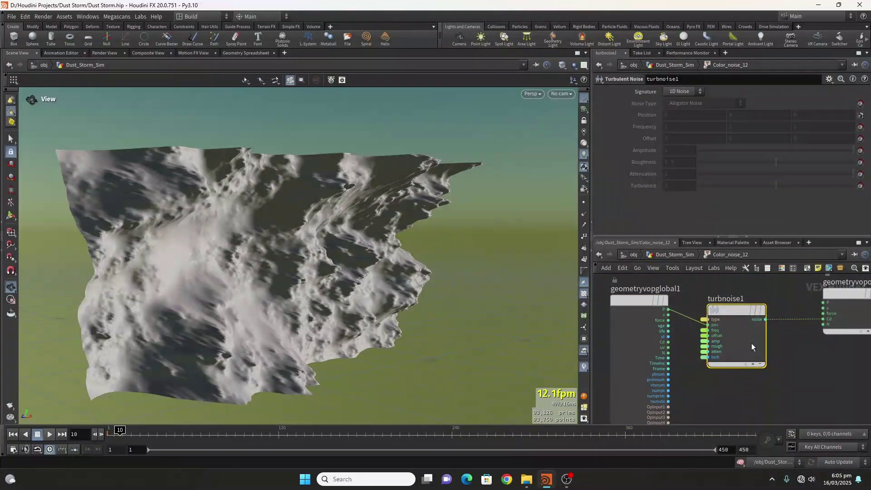
middle_drag(751, 343, 730, 367)
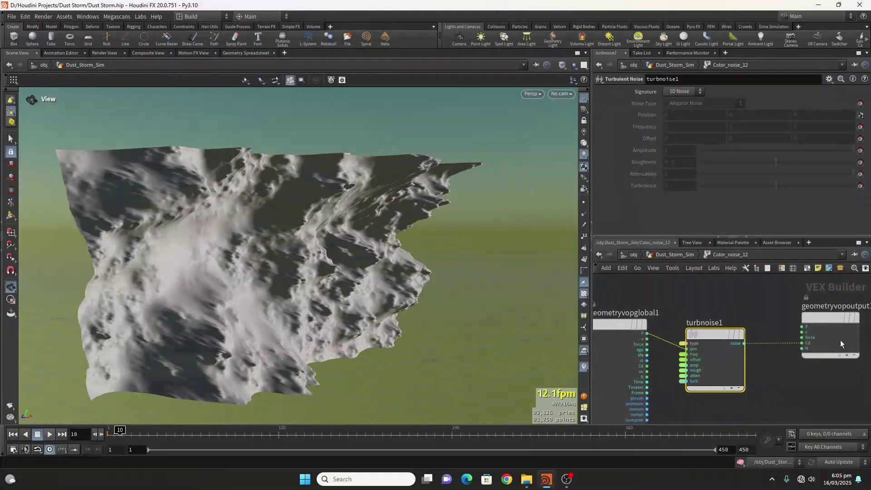
scroll(816, 341, up, 5)
scroll(797, 369, down, 4)
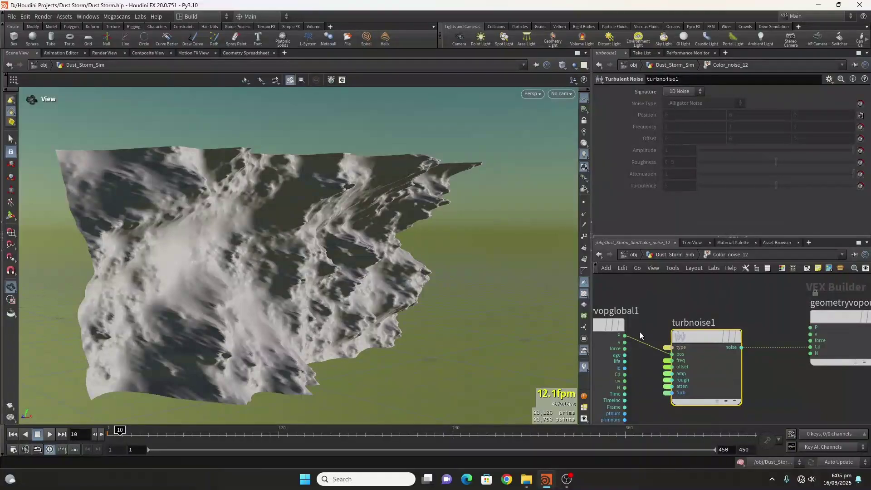
Step: Return to Dust_Storm_Sim, display Color_noise_12, review its noise settings and inspect the color pattern on the mesh
click(678, 257)
mouse_move(681, 343)
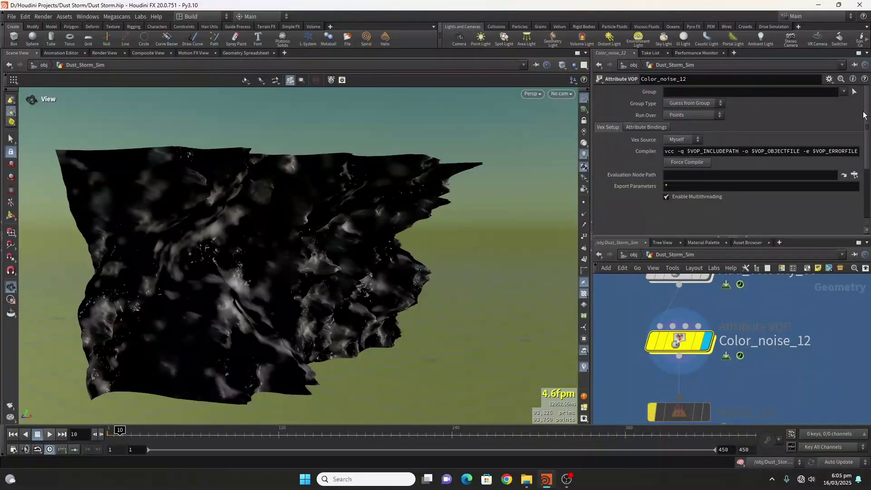
scroll(863, 115, down, 3)
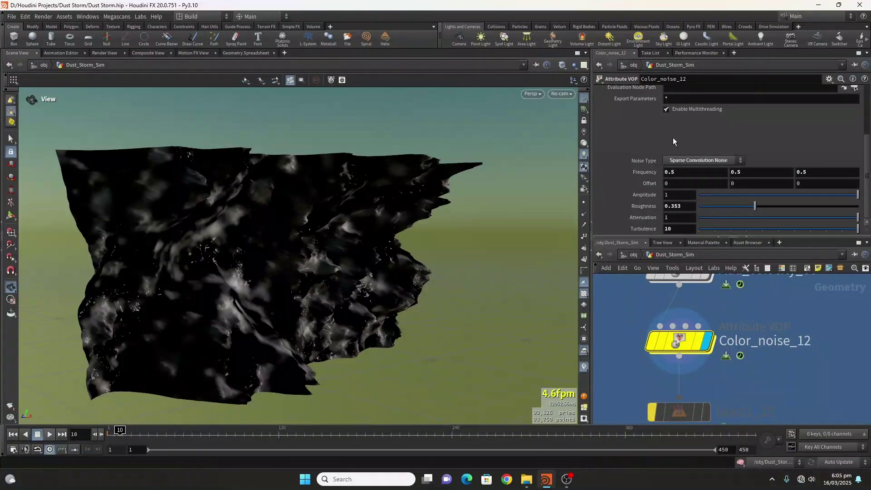
middle_drag(744, 403, 744, 360)
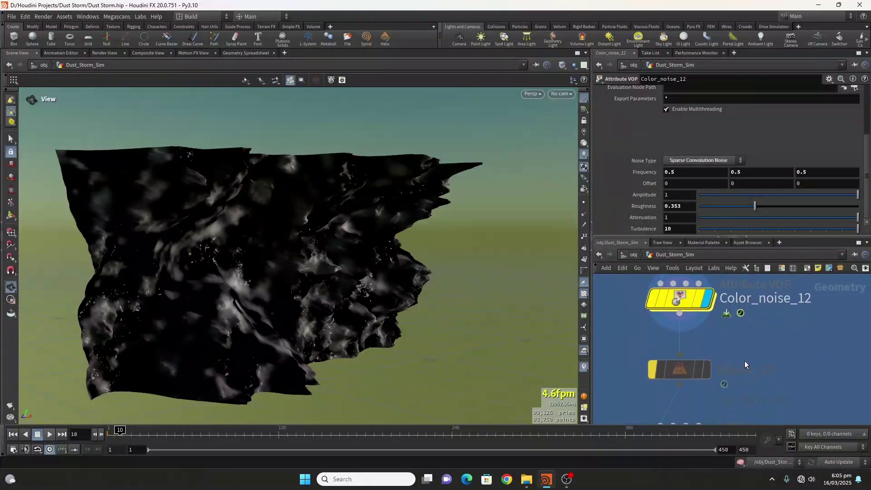
right_drag(236, 247, 271, 237)
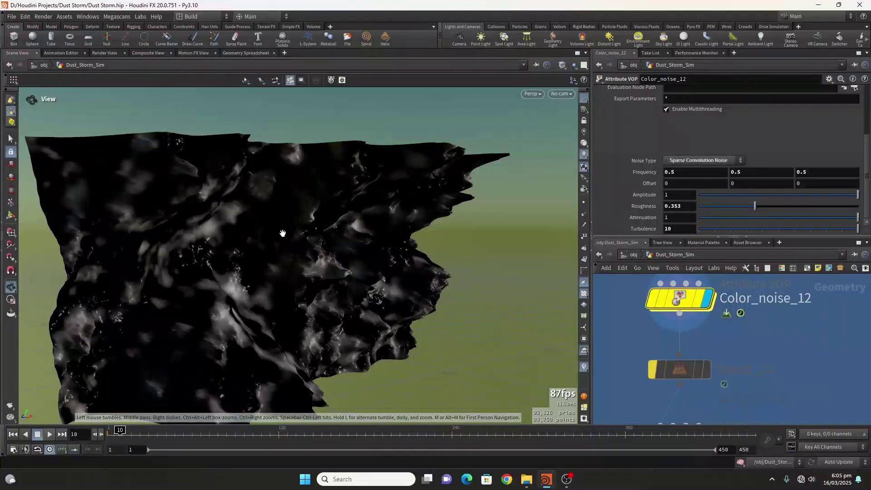
drag(284, 233, 257, 226)
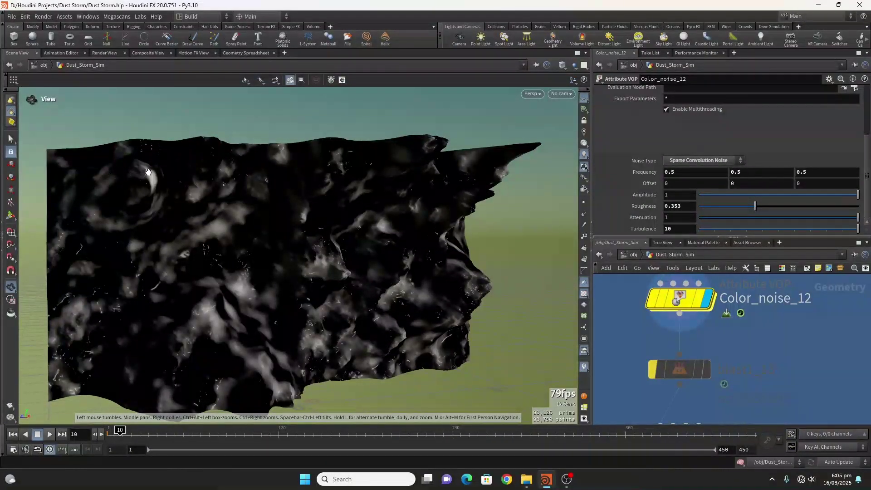
middle_drag(656, 372, 653, 349)
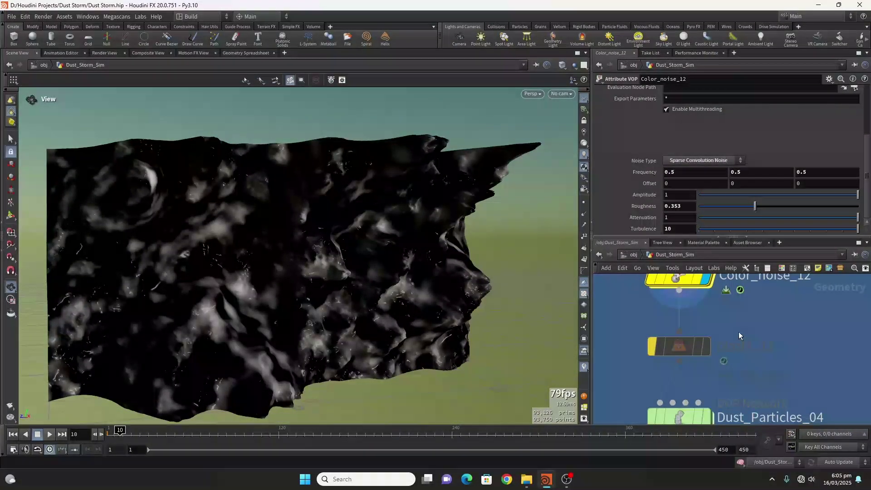
click(653, 349)
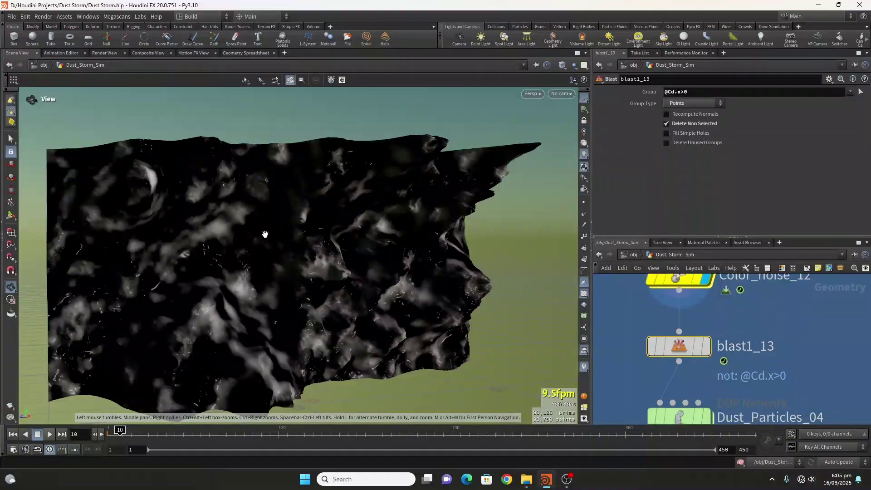
middle_drag(721, 331, 724, 349)
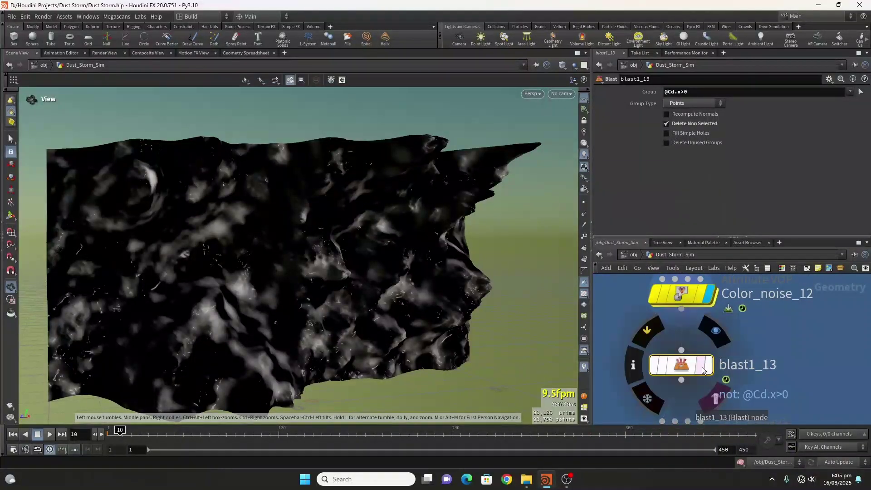
click(708, 365)
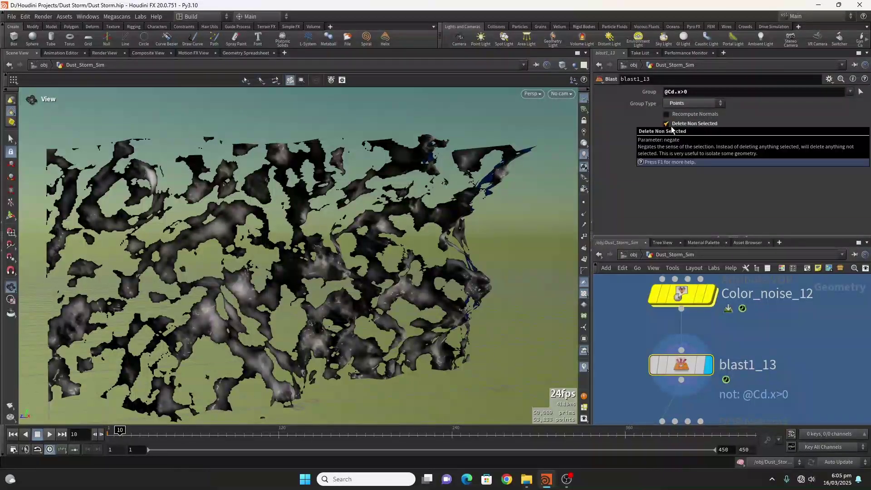
middle_drag(701, 325, 717, 297)
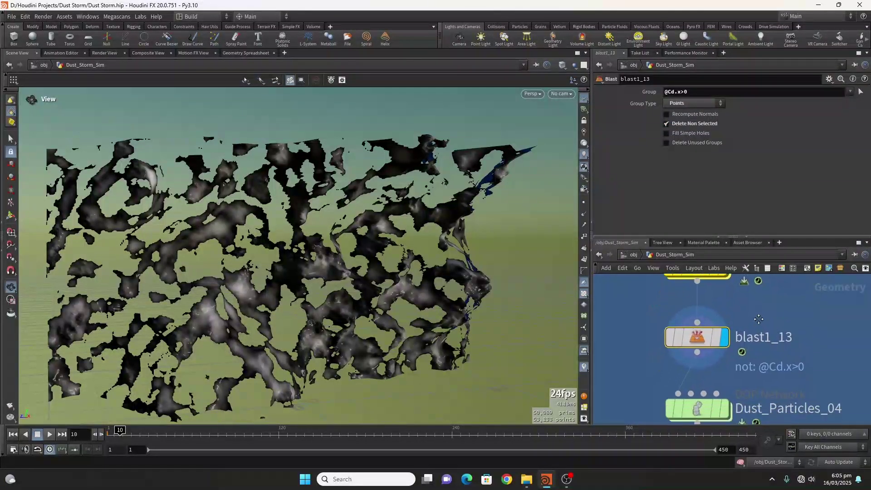
scroll(747, 330, down, 3)
scroll(278, 277, down, 2)
drag(278, 278, 284, 270)
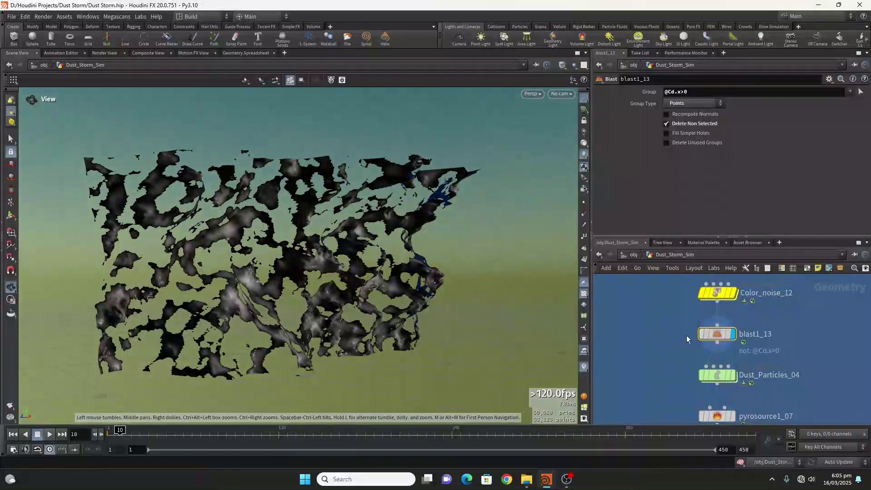
Step: Display Dust_Particles_04, play its particle simulation up to frame 143 and return to frame 1
click(733, 375)
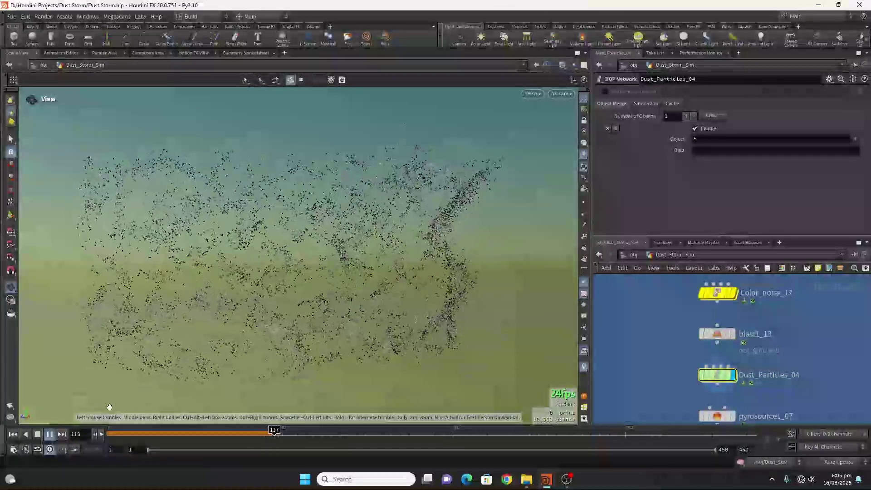
click(50, 434)
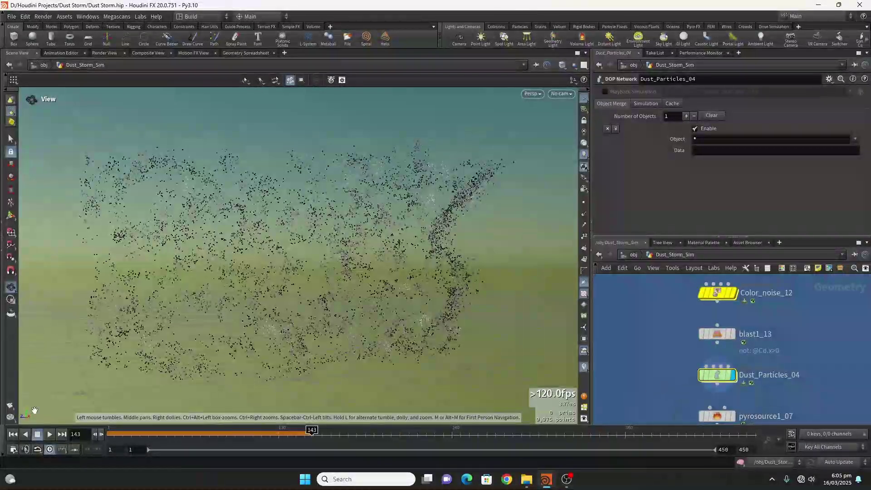
click(13, 434)
Step: Show the pyrosolver1 sourcing parameters and review the density, temperature and vel source volumes with their source scales
middle_drag(670, 405, 642, 292)
middle_drag(656, 372, 654, 309)
middle_drag(650, 370, 647, 299)
middle_drag(651, 334, 644, 363)
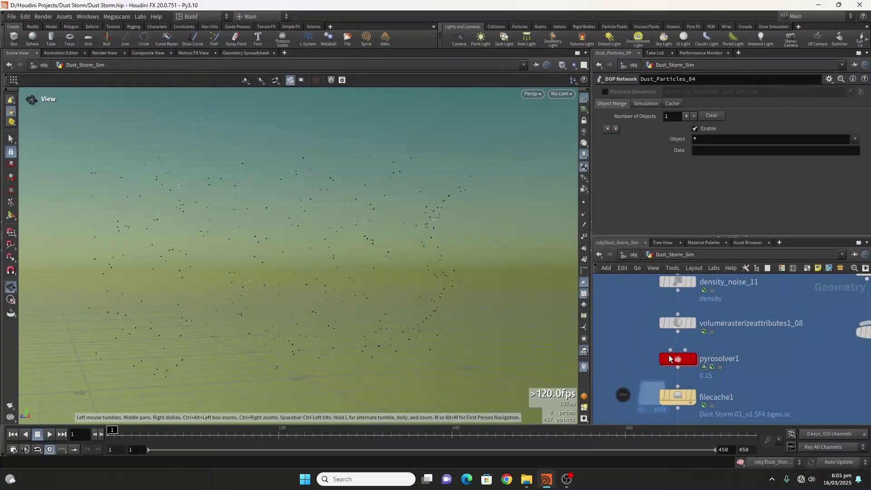
click(676, 359)
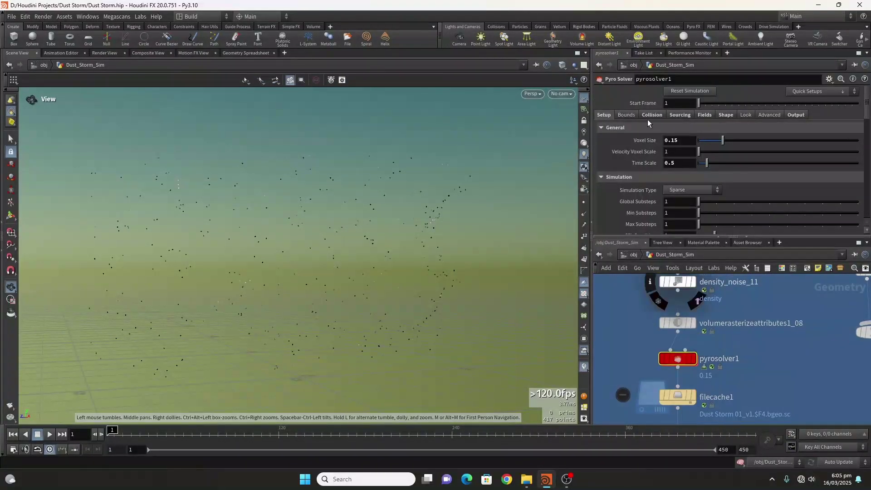
click(678, 115)
drag(866, 103, 866, 137)
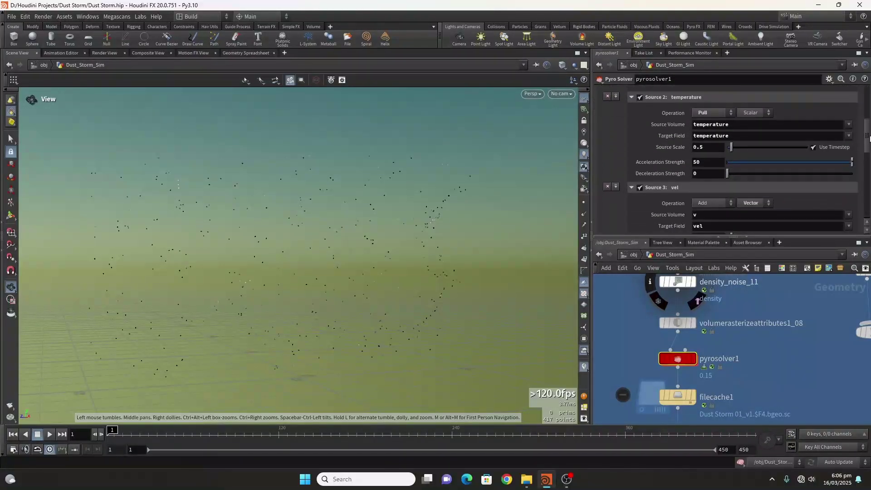
click(708, 147)
scroll(683, 182, down, 3)
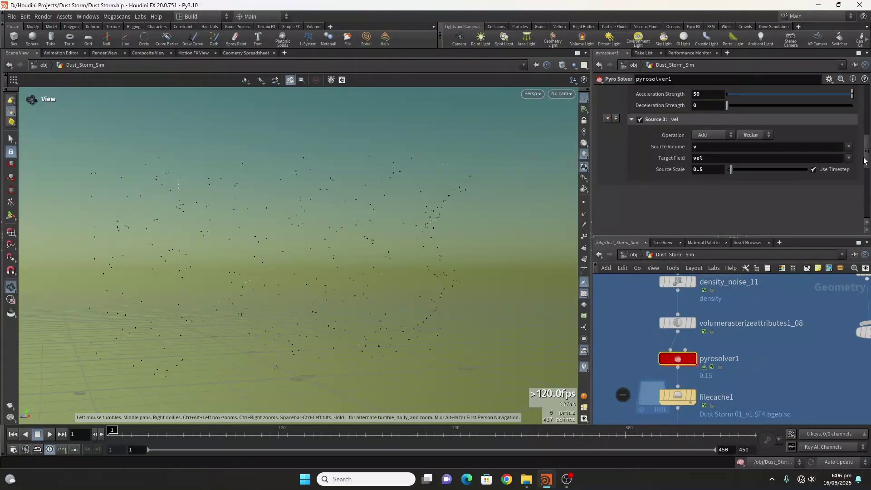
drag(864, 161, 867, 146)
scroll(763, 161, up, 5)
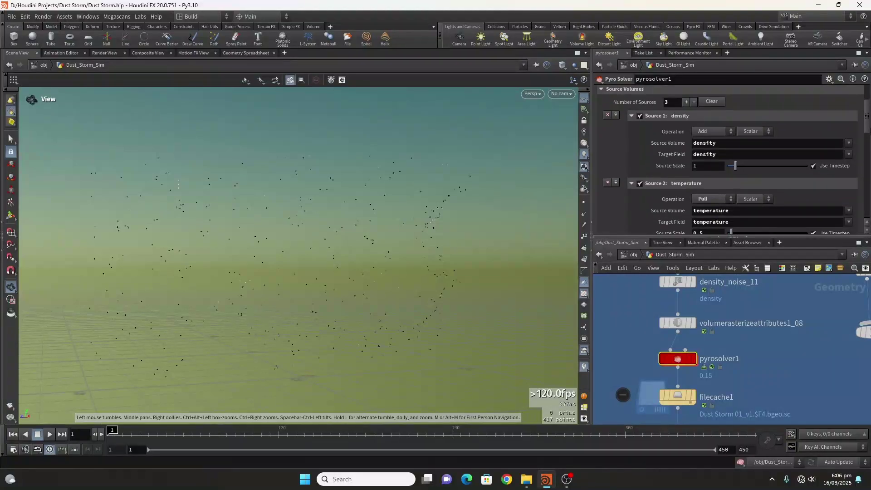
Step: Review the pyrosolver1 density dissipation, buoyancy, disturbance and shredding settings
click(705, 97)
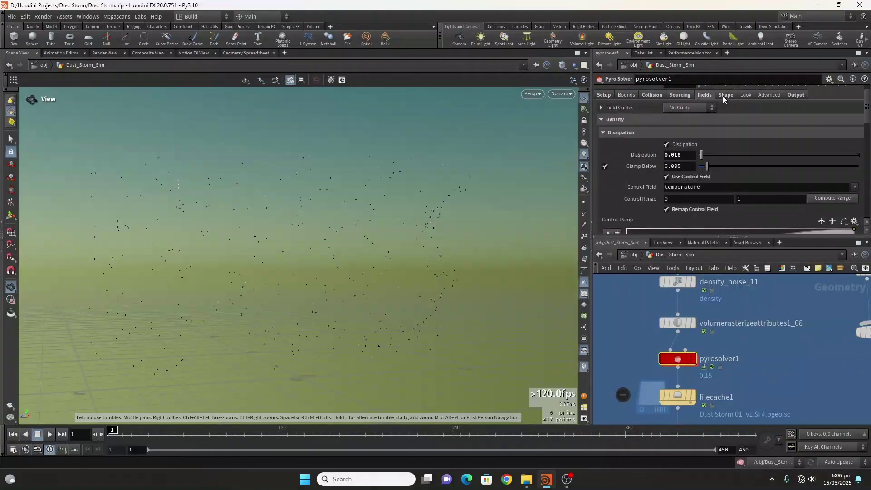
click(724, 97)
click(707, 97)
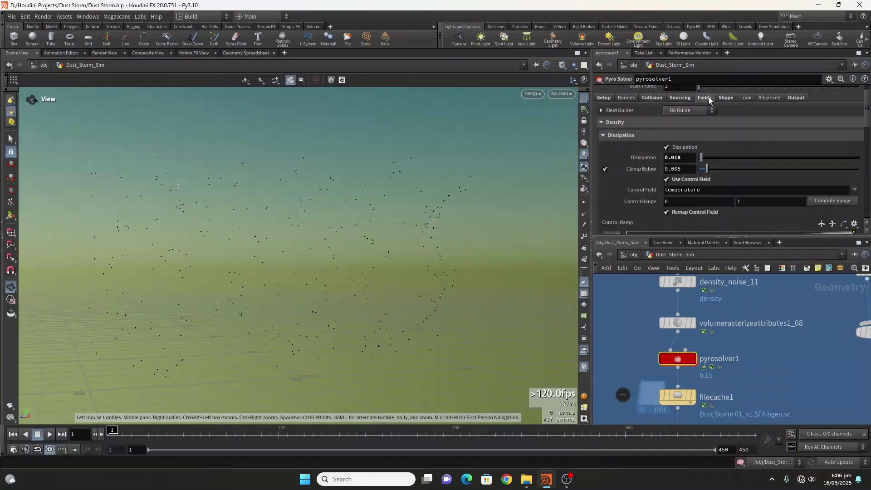
click(684, 159)
click(725, 97)
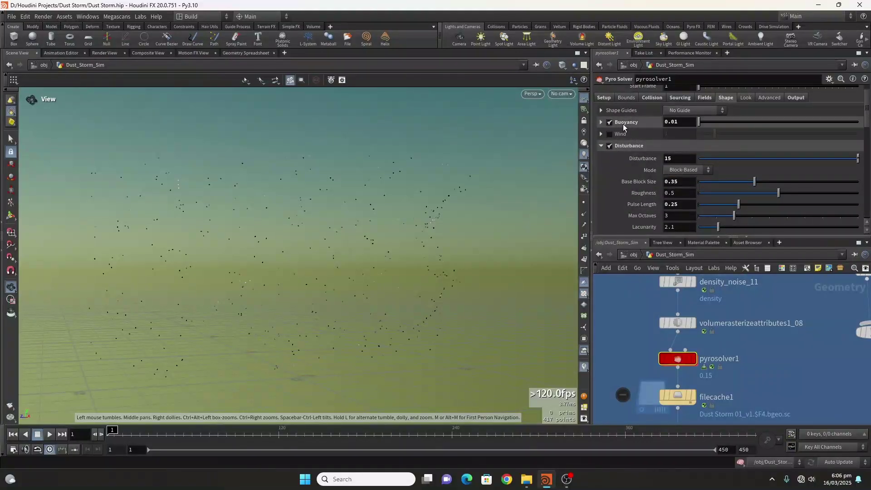
drag(681, 122, 657, 123)
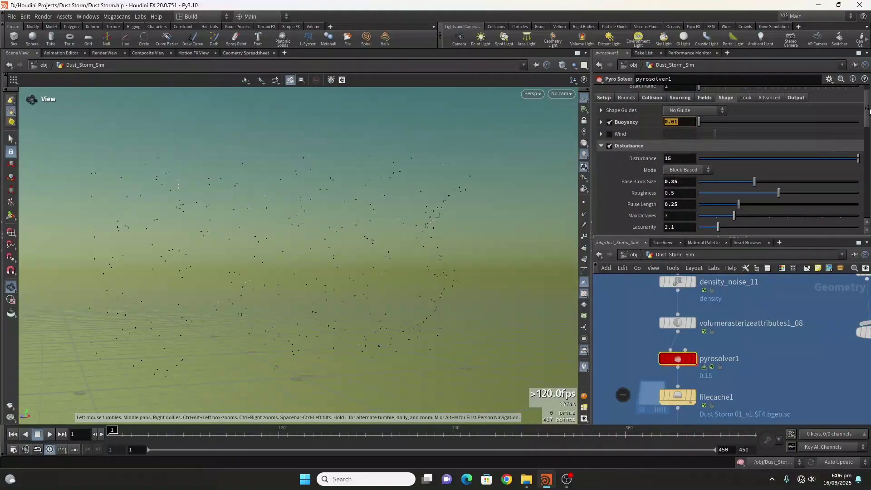
drag(867, 111, 868, 205)
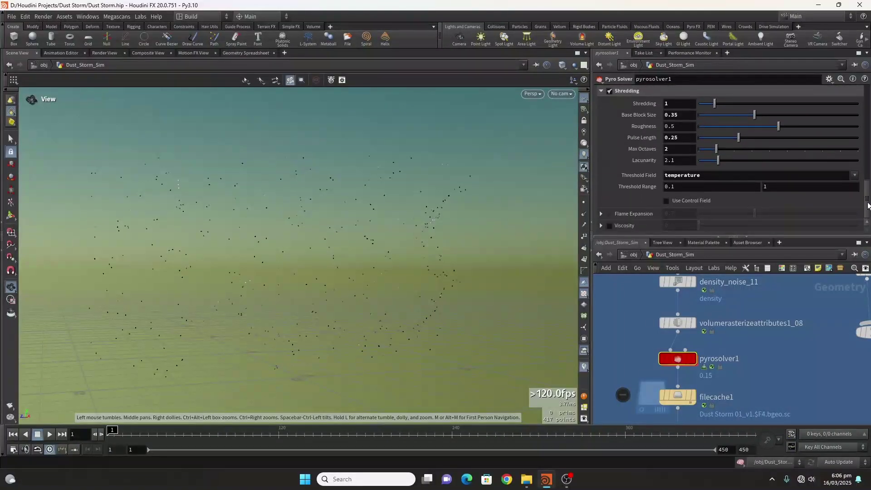
Step: Go inside pyrosolver1 to its FORCES network and show the Gas Disturb parameters of gasdisturb1
double_click(683, 359)
scroll(687, 355, down, 3)
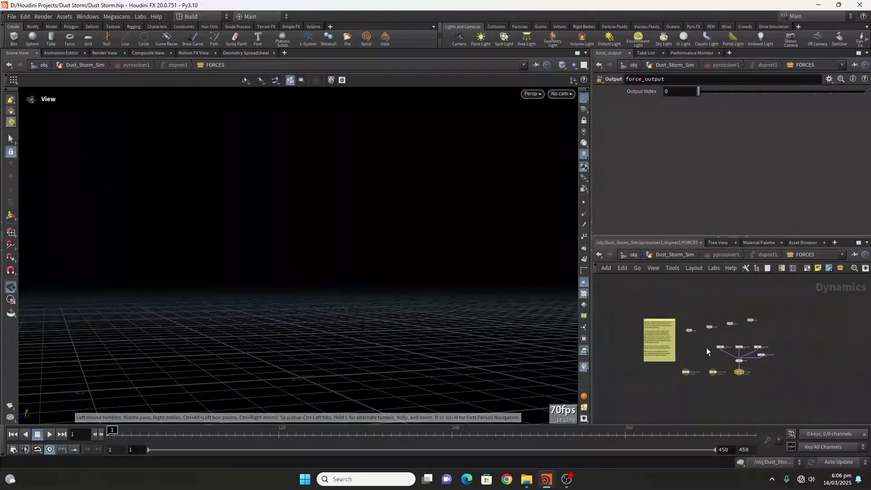
scroll(734, 352, up, 7)
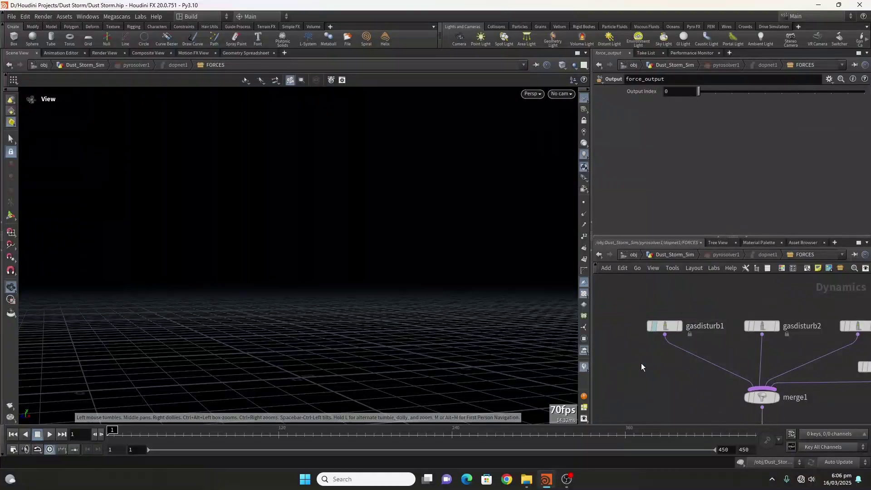
middle_drag(691, 351, 668, 359)
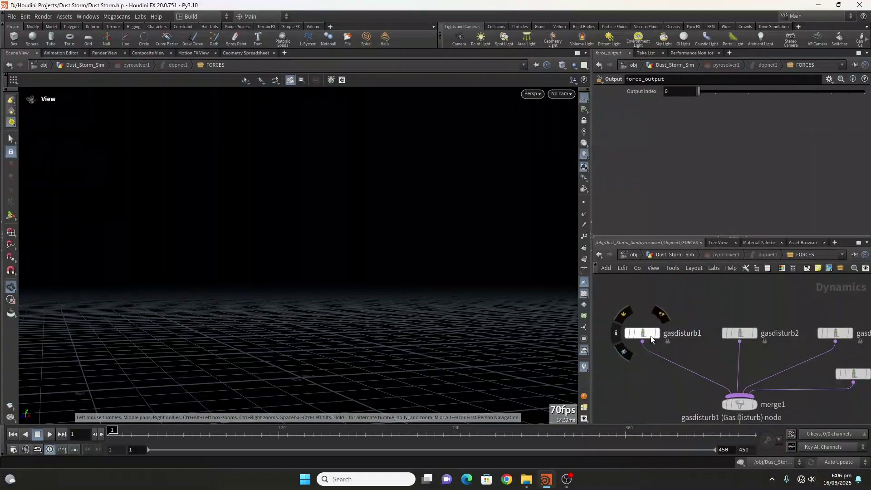
click(649, 335)
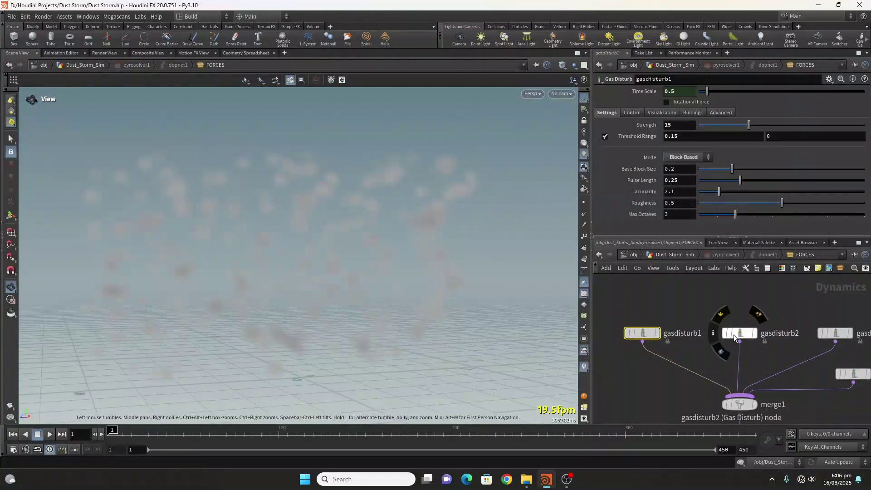
Step: Examine the Time Scale and disturbance settings of the gasdisturb2 and gasdisturb3 nodes in the FORCES network
click(740, 335)
middle_drag(759, 302, 694, 319)
click(770, 351)
middle_drag(614, 340, 671, 332)
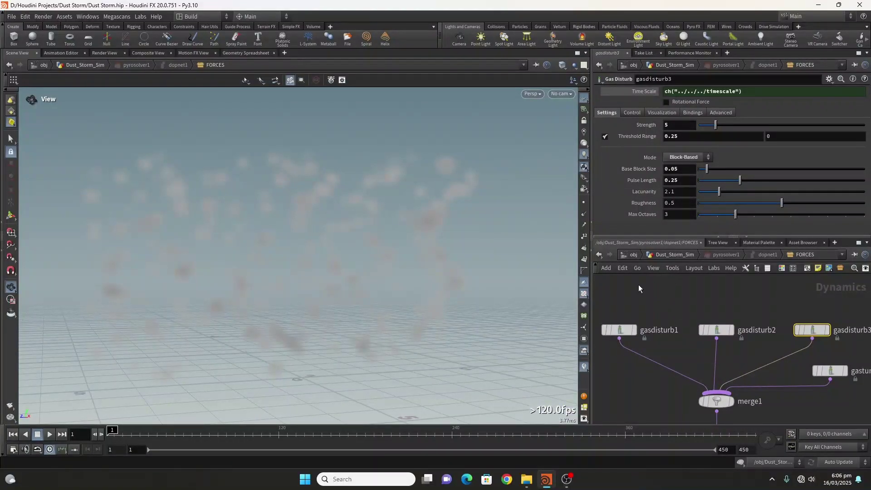
Step: Return to Dust_Storm_Sim and inspect the Time Scale parameter and its copy option in pyrosolver1's Setup settings
click(664, 255)
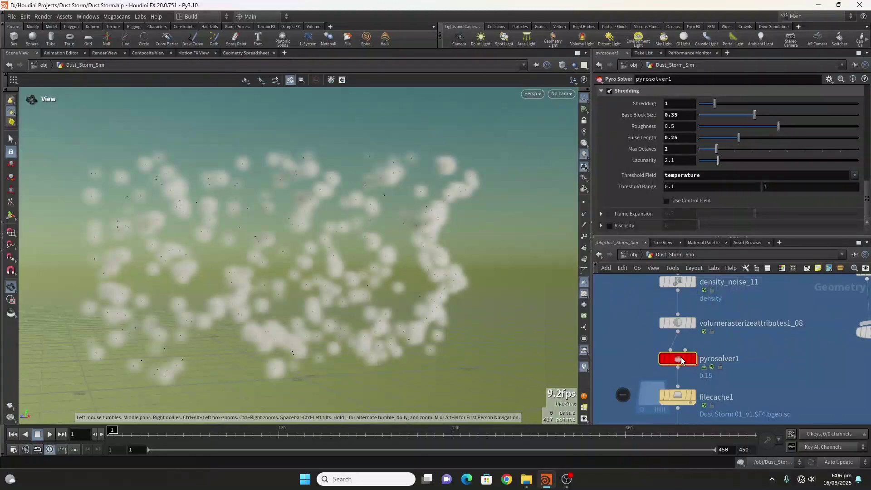
scroll(864, 169, up, 5)
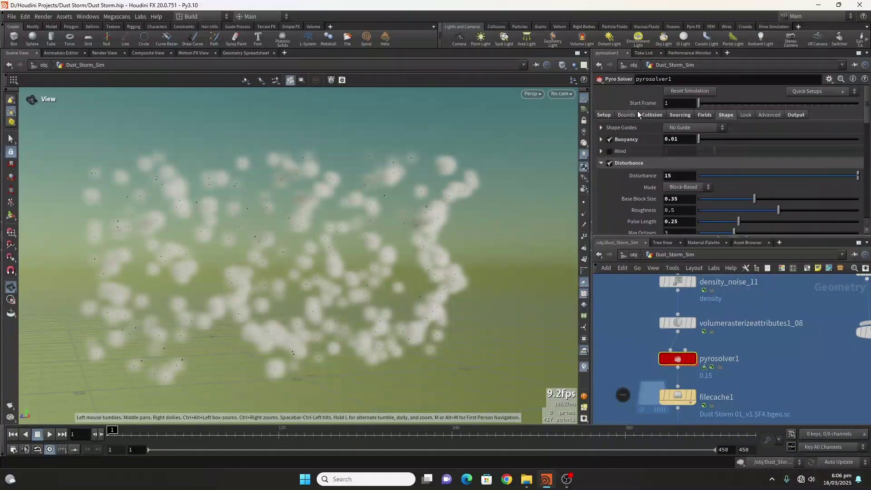
click(603, 115)
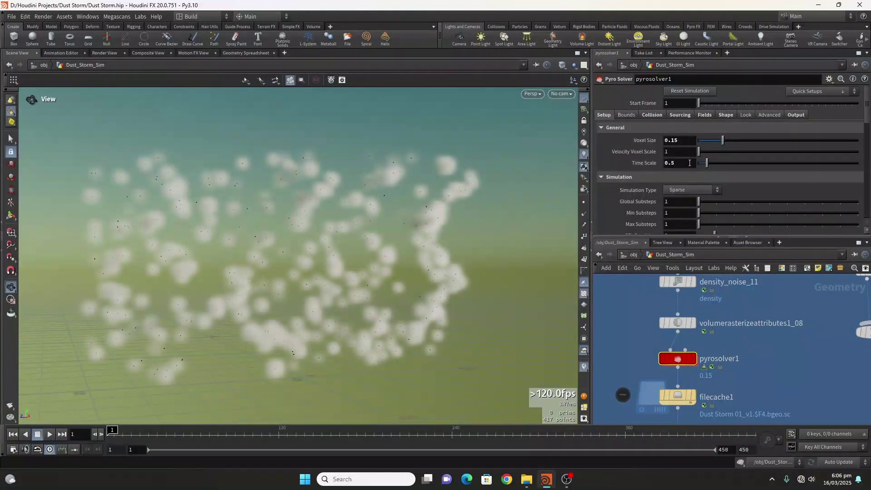
right_click(633, 164)
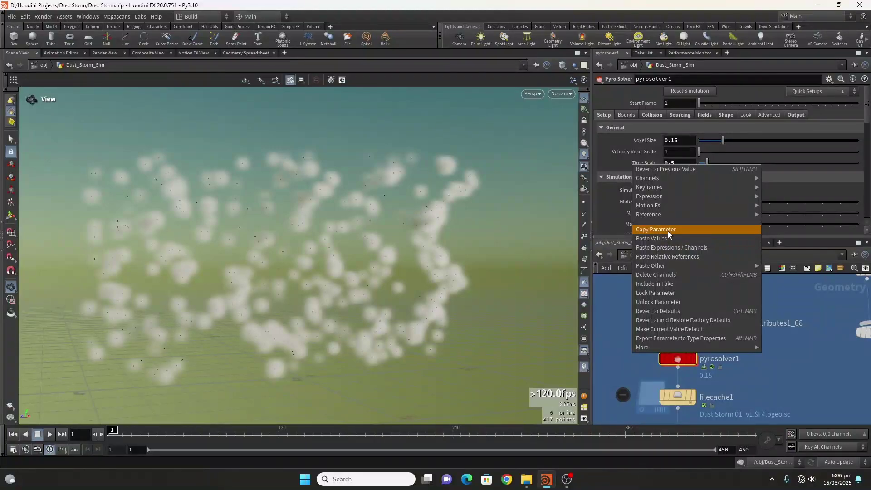
click(617, 296)
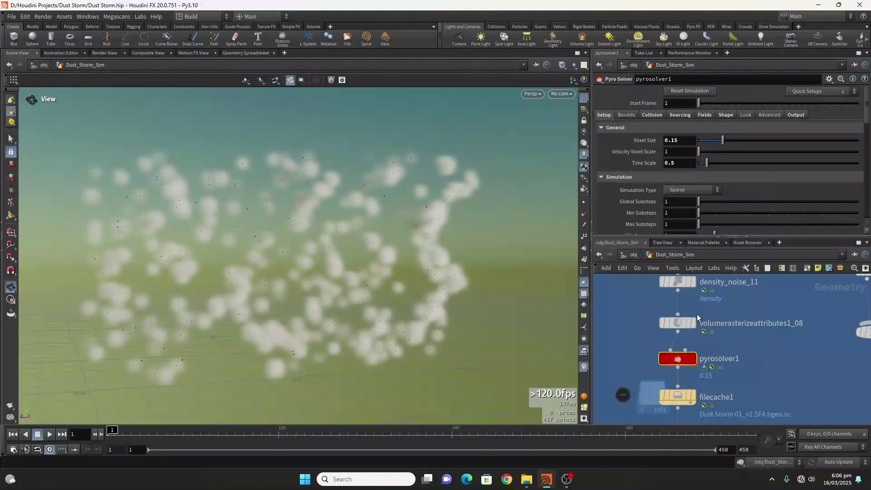
Step: Reopen the FORCES network inside pyrosolver1 and inspect the paste and reference options for gasdisturb1's Time Scale
double_click(677, 359)
click(612, 329)
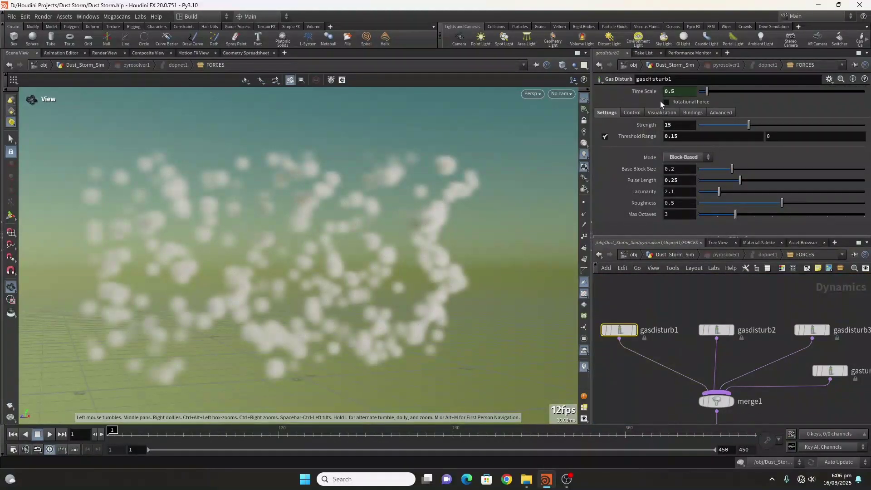
right_click(645, 94)
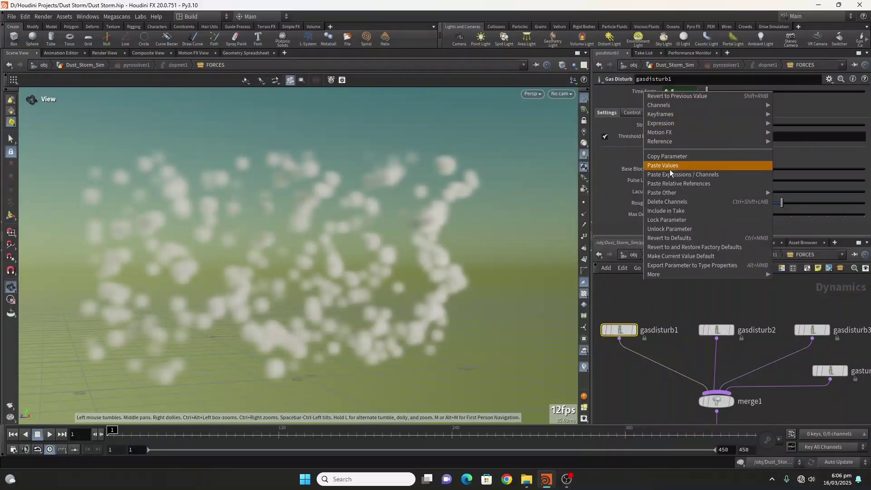
click(639, 383)
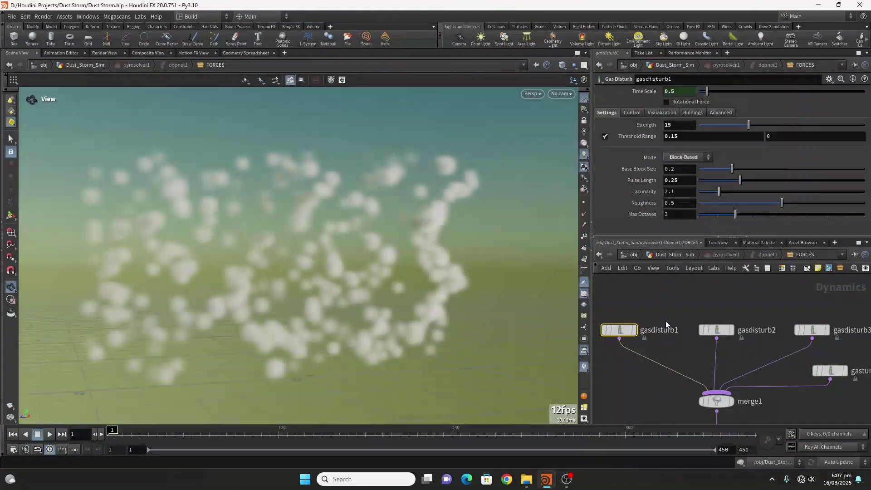
Step: Compare the Time Scale references and force settings of the three gas disturb nodes and gasturbulence1
click(812, 330)
click(643, 93)
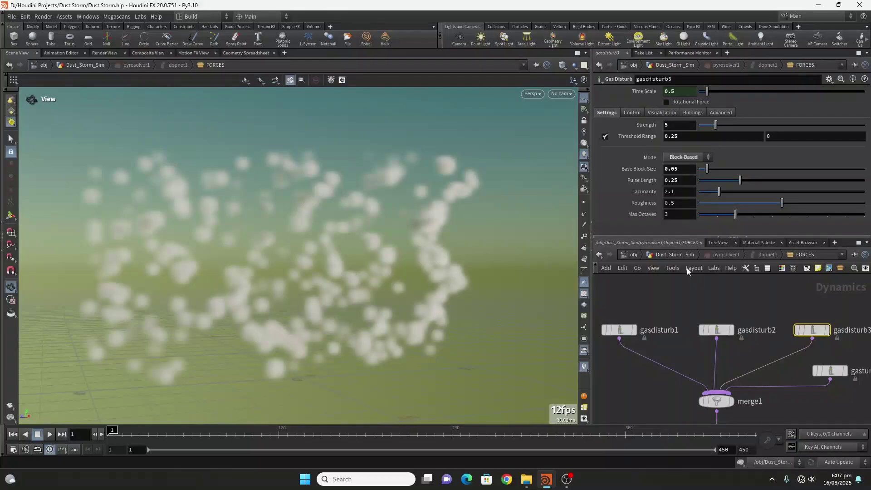
click(619, 331)
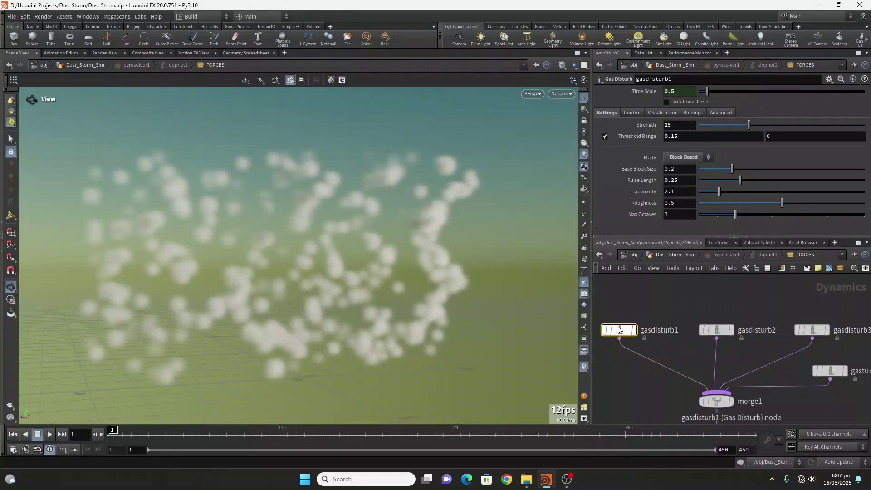
click(718, 331)
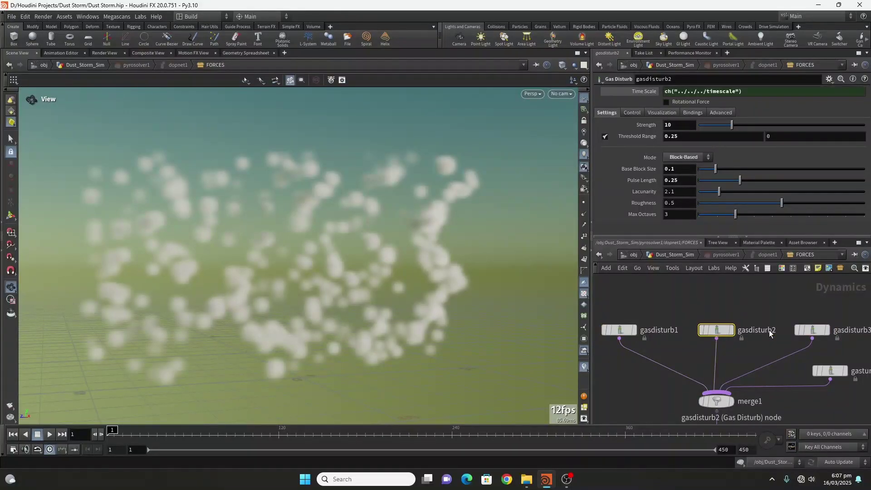
click(810, 330)
middle_drag(793, 383, 731, 348)
click(769, 335)
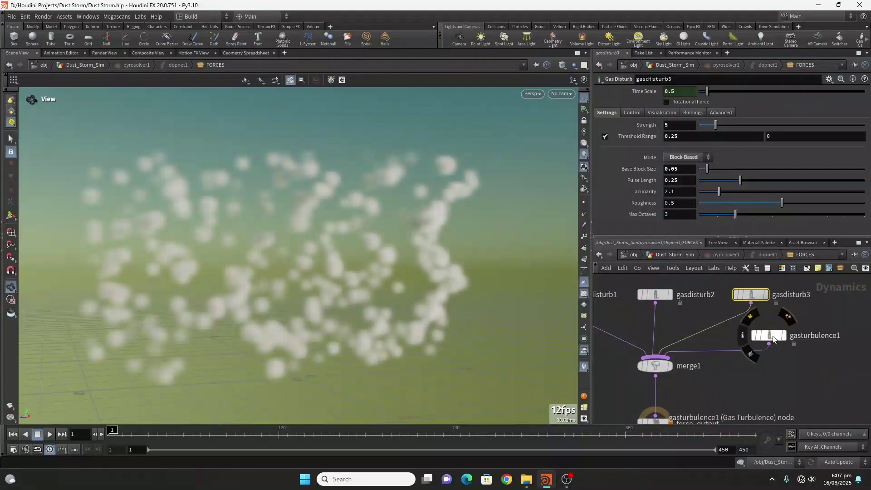
scroll(811, 347, down, 4)
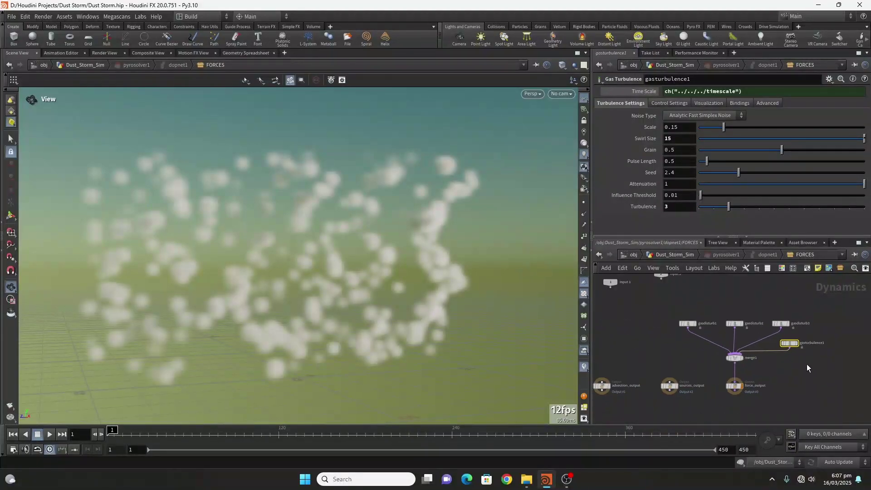
Step: Go back to the Dust_Storm_Sim network and set the viewport to Show All Objects
click(676, 253)
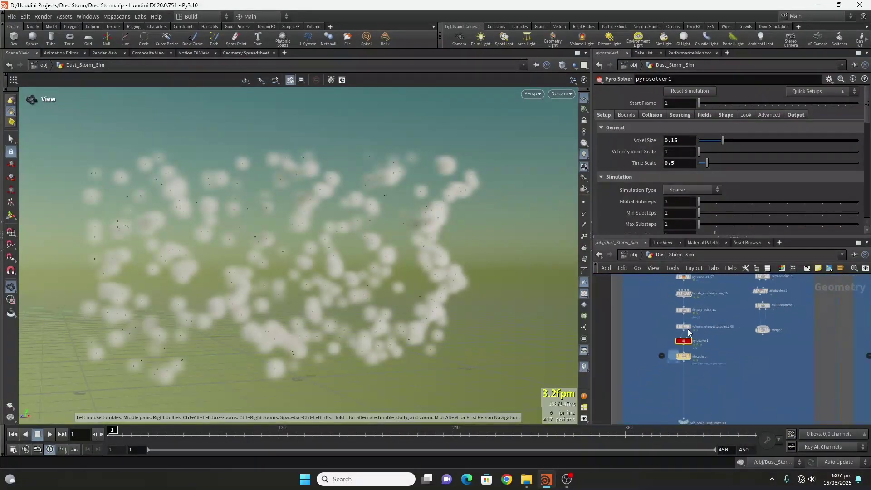
scroll(687, 328, up, 6)
scroll(711, 401, down, 4)
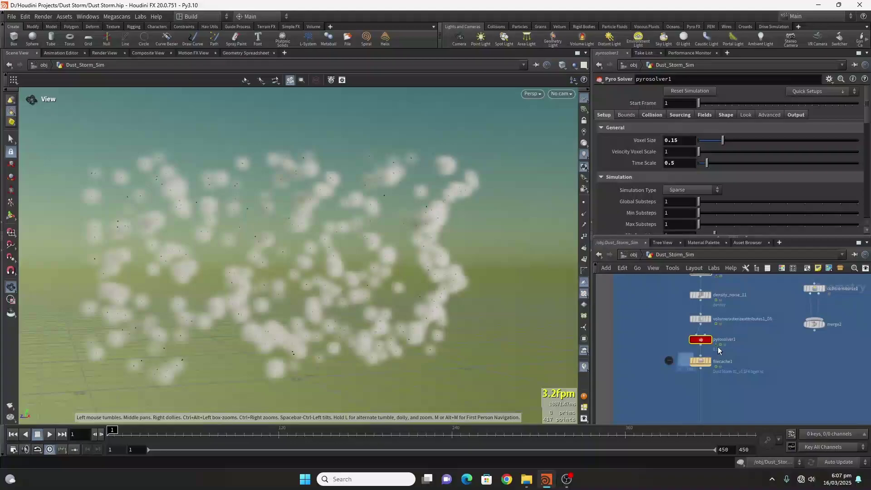
click(562, 65)
click(574, 65)
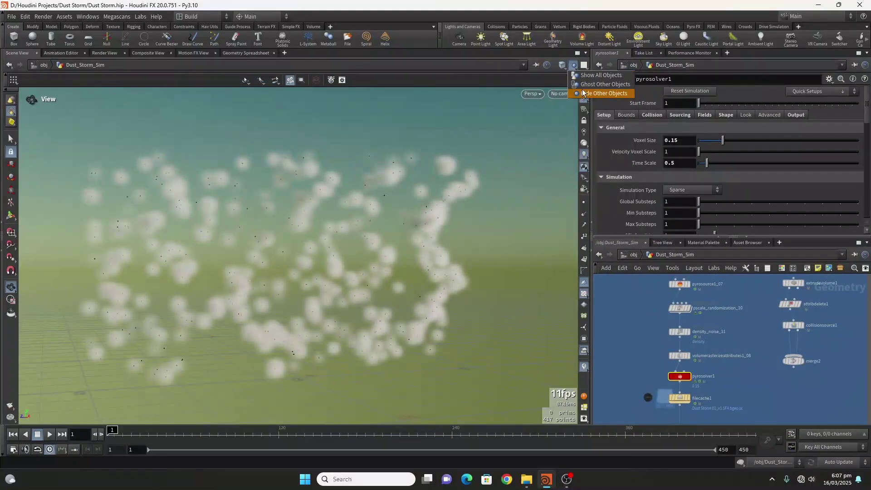
click(588, 77)
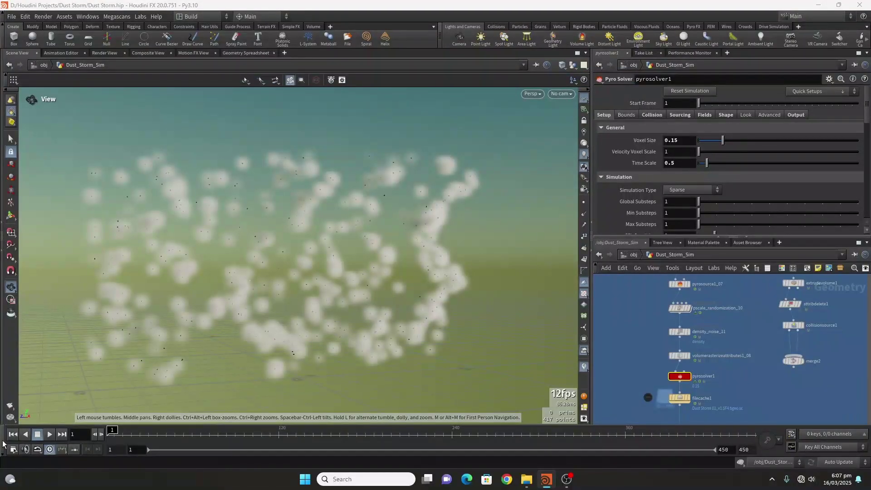
Step: Reset the viewport using the Labs Reset Viewport tool and check the redrawn scene
click(137, 18)
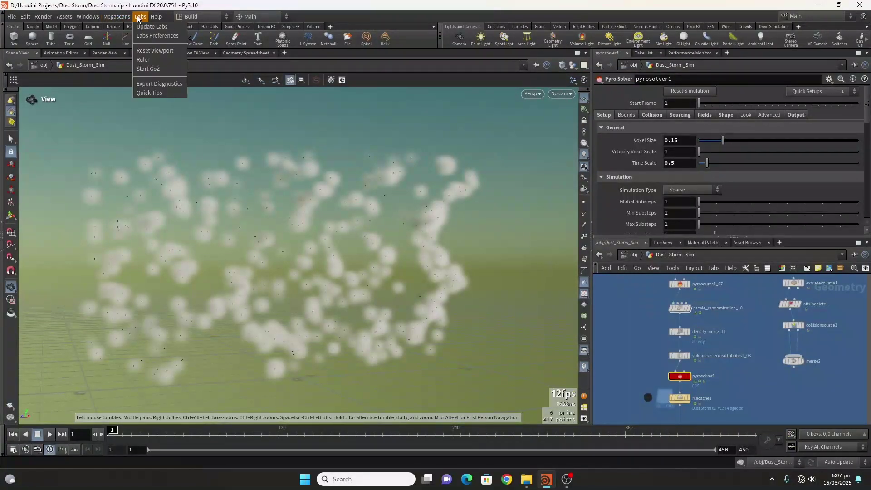
click(152, 51)
drag(262, 295, 334, 276)
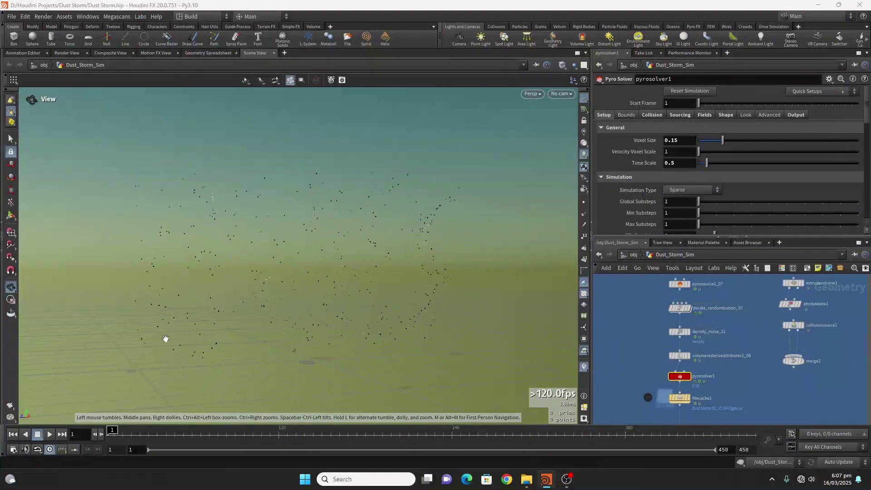
scroll(711, 376, down, 3)
scroll(708, 390, up, 3)
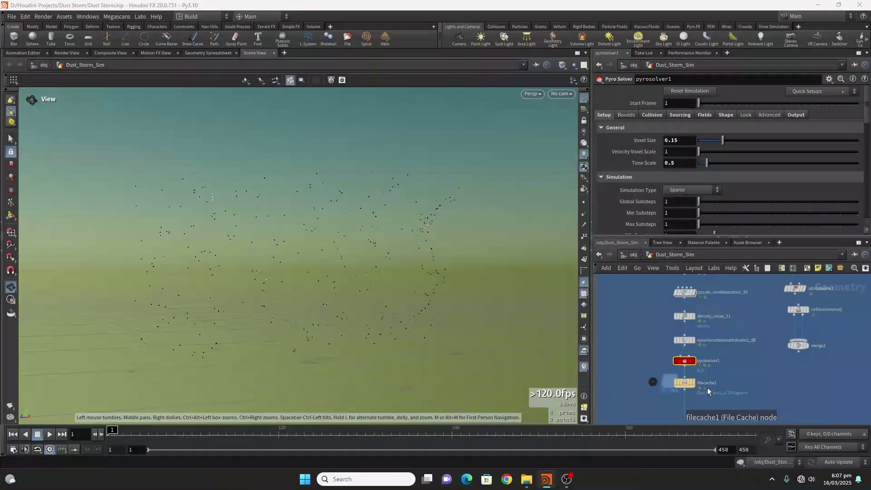
Step: Check the whole scene and its geometry nodes at object level and re-enter Dust_Storm_Sim
click(634, 255)
scroll(674, 340, down, 4)
scroll(680, 374, up, 4)
scroll(683, 375, down, 4)
scroll(688, 349, up, 3)
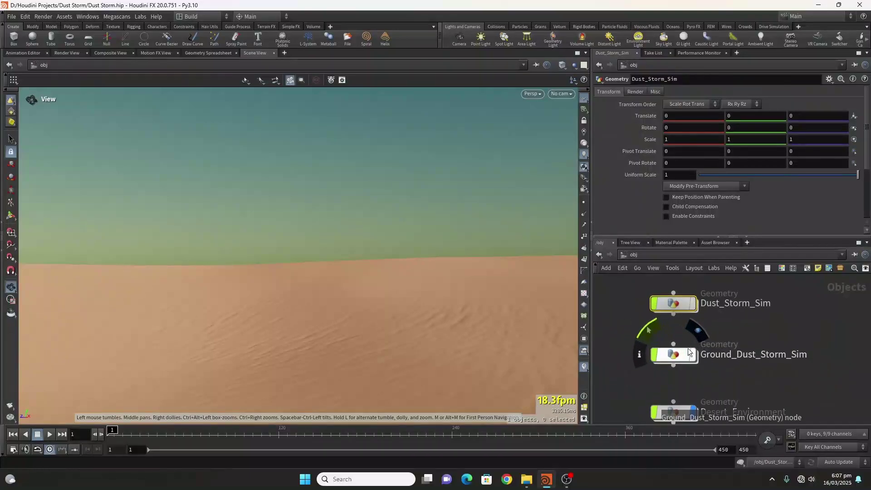
double_click(675, 308)
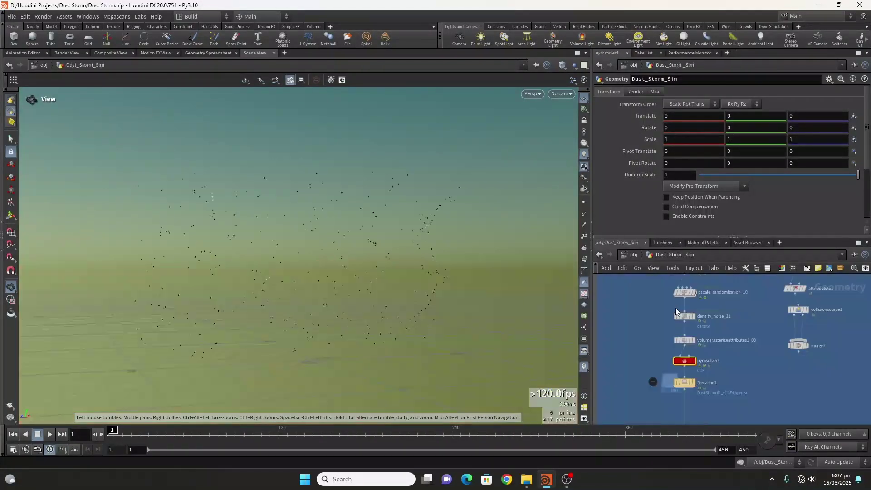
Step: Switch the new viewport to Show All Objects while inside Dust_Storm_Sim
click(563, 65)
click(574, 66)
click(574, 66)
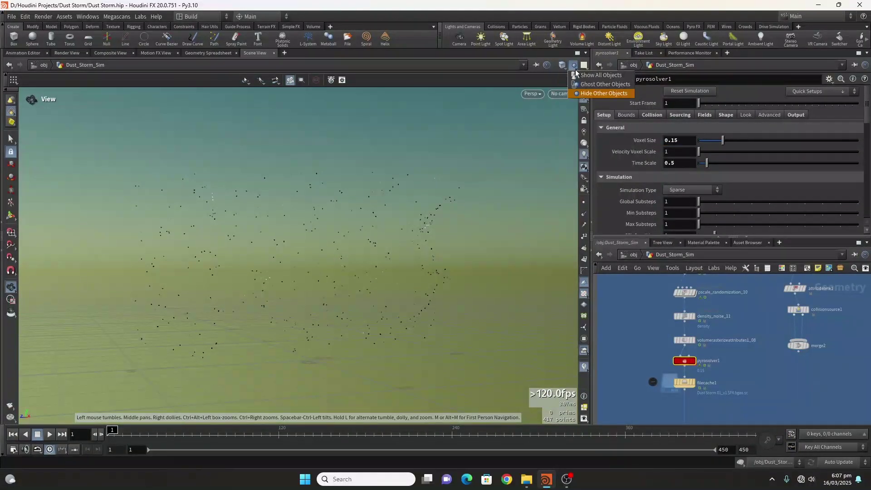
click(588, 75)
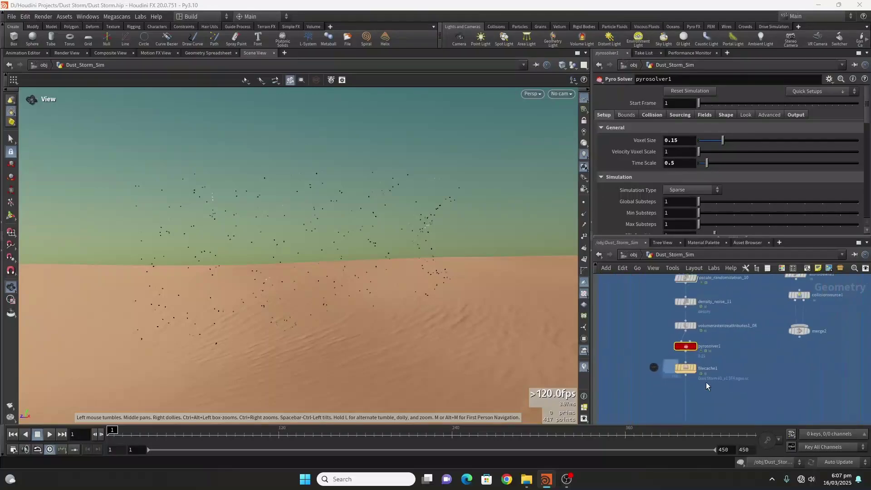
Step: Display pyrosolver1's output and examine the dust volume against the desert terrain from several angles
scroll(708, 353, up, 2)
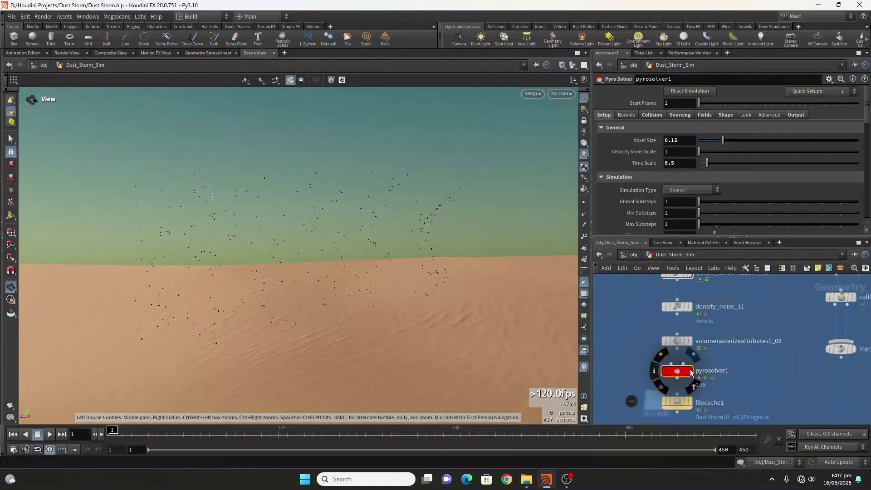
click(690, 370)
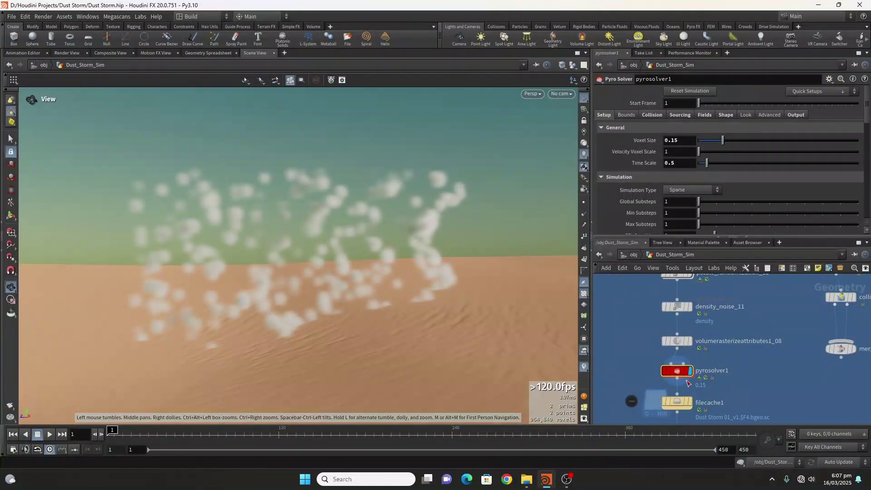
drag(574, 344, 224, 319)
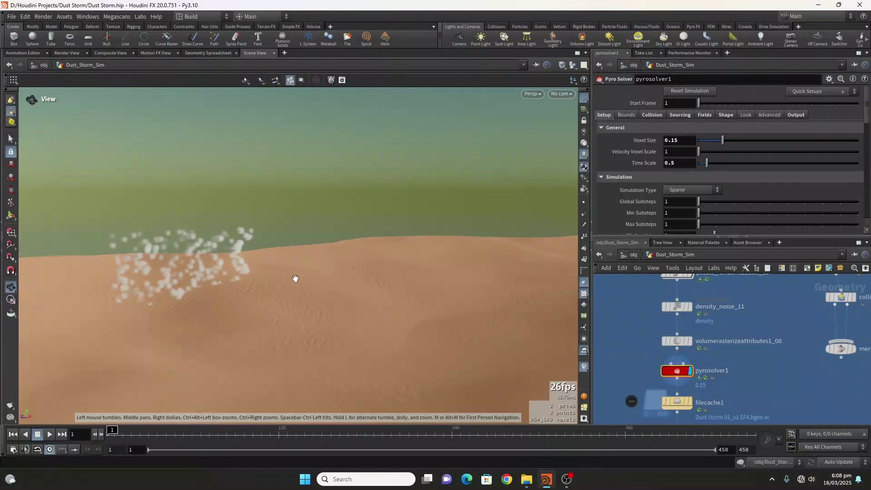
drag(320, 315, 236, 308)
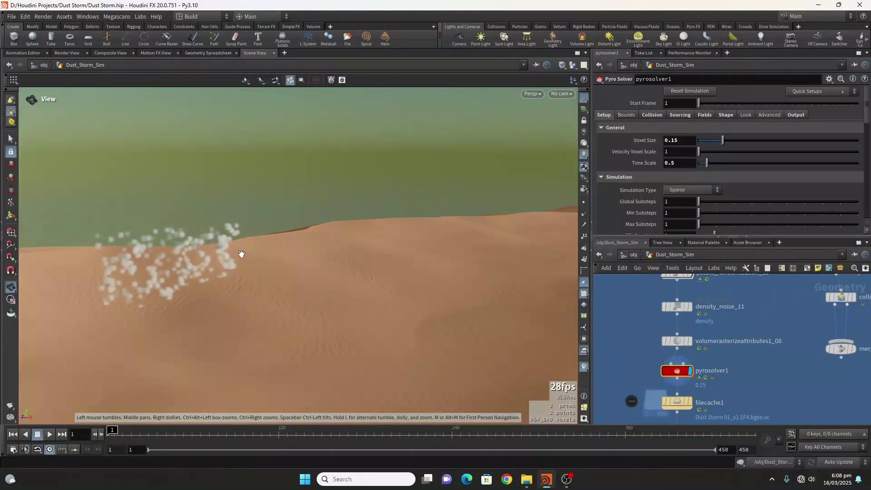
drag(325, 288, 213, 285)
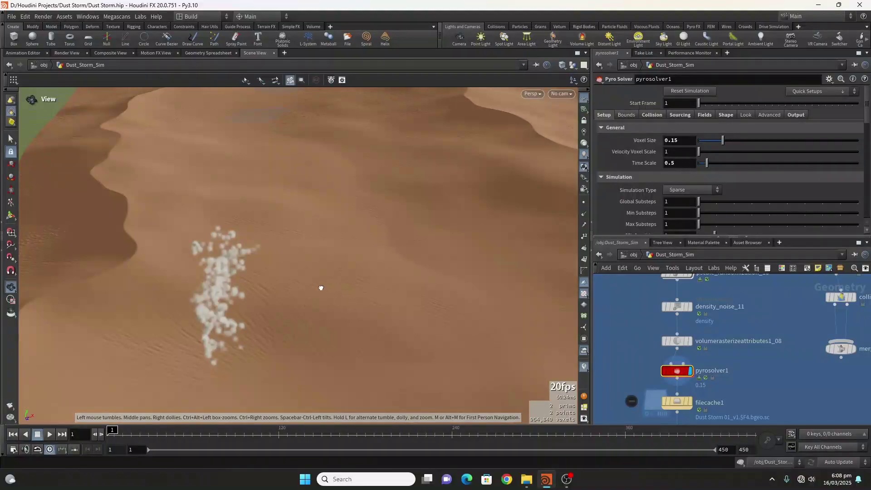
drag(321, 288, 293, 282)
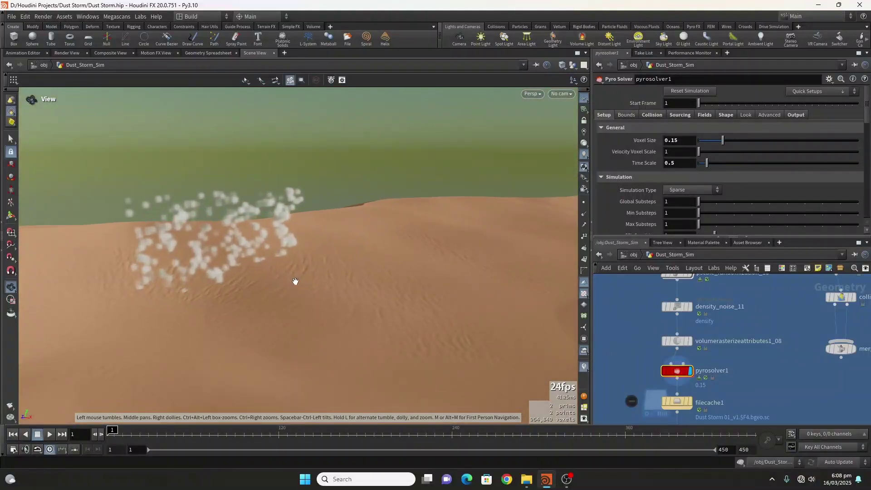
drag(326, 310, 309, 284)
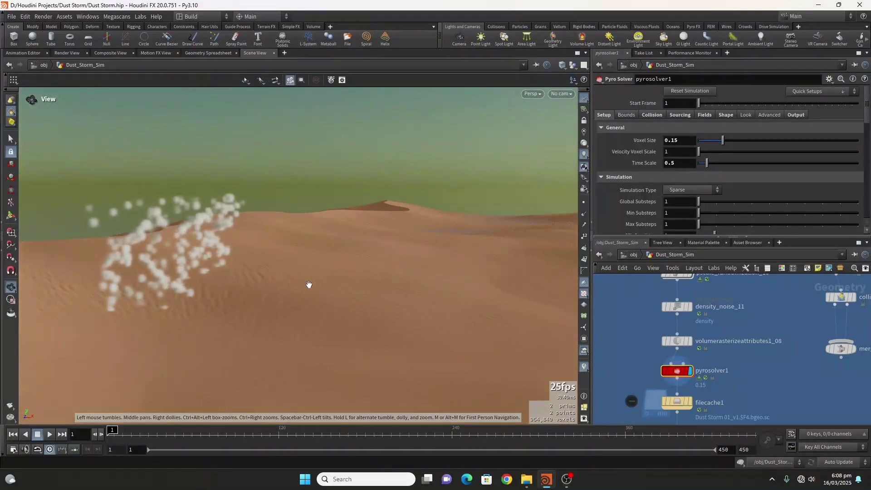
Step: Display the object_merge1 node that brings in /obj/Desert_Environment/OUT_Desert and examine the imported desert terrain
scroll(749, 372, down, 4)
middle_drag(773, 328, 721, 354)
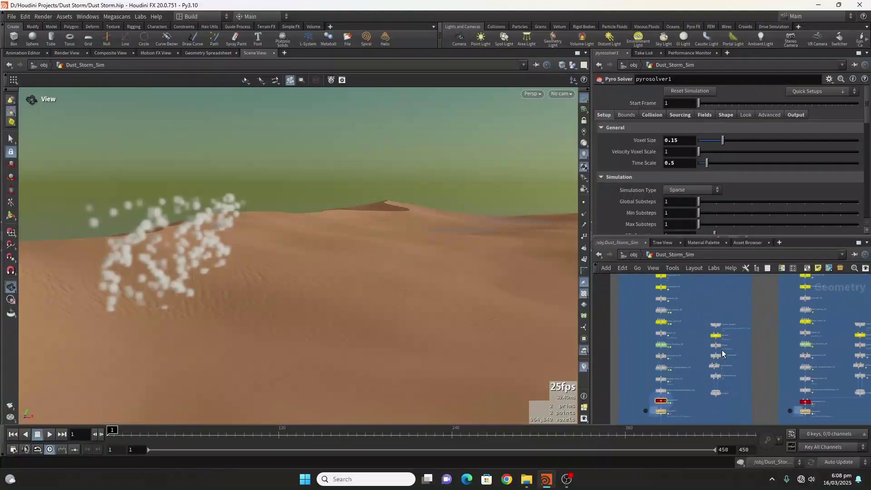
scroll(719, 323, up, 7)
click(717, 347)
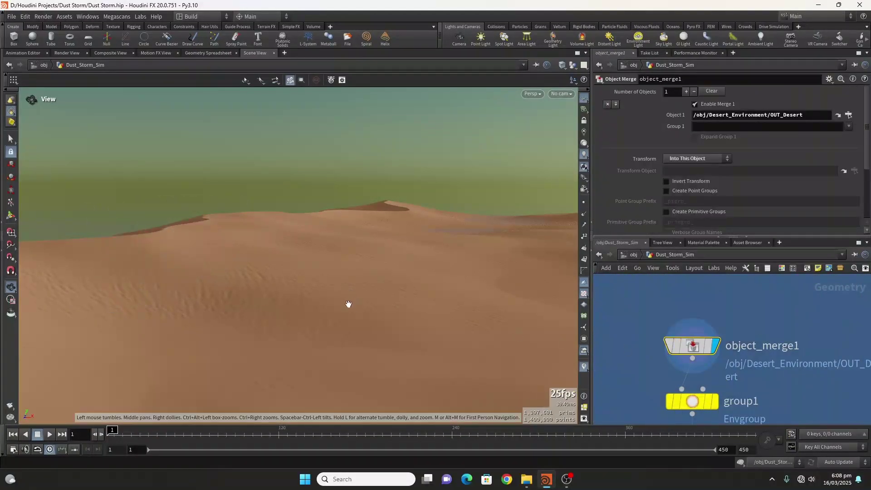
drag(169, 341, 233, 321)
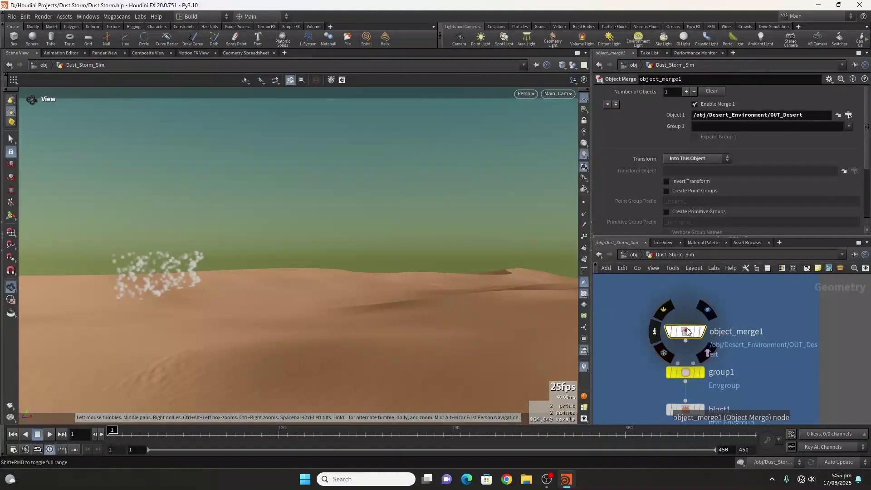
Step: Display object_merge1, hide the other objects in the viewport and view the merged desert terrain outside the camera
scroll(661, 298, down, 3)
scroll(669, 313, up, 5)
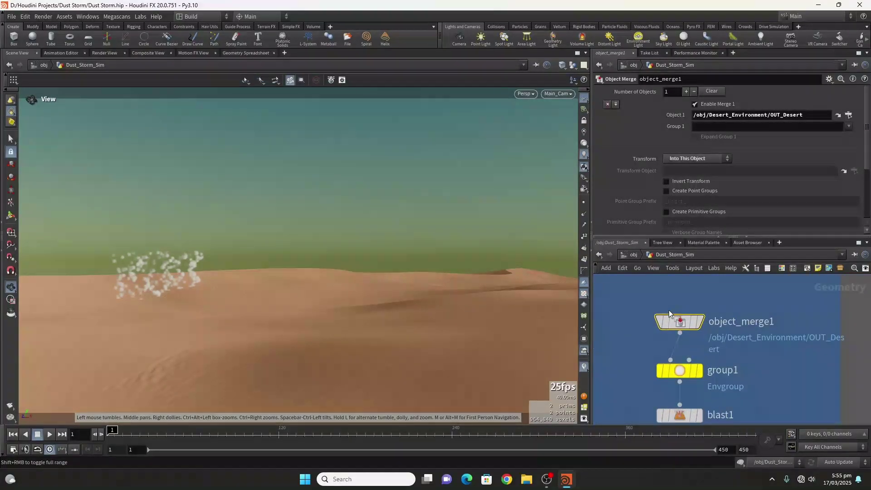
click(699, 322)
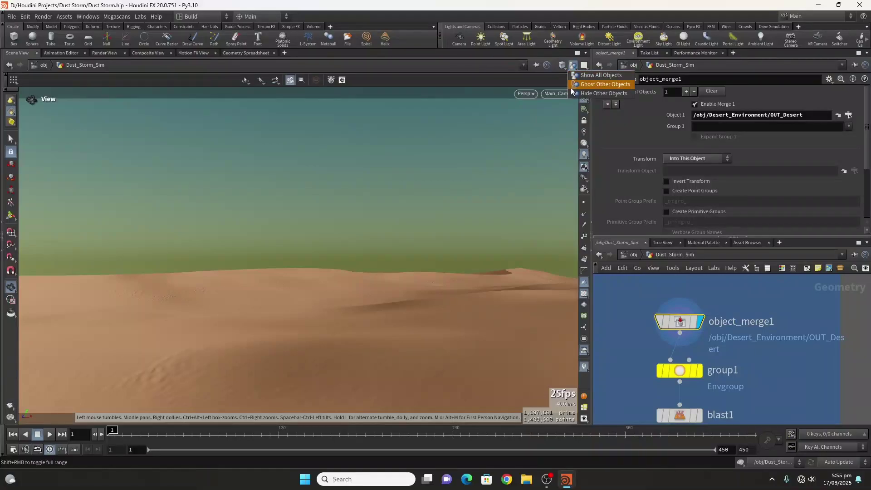
middle_drag(697, 341, 693, 311)
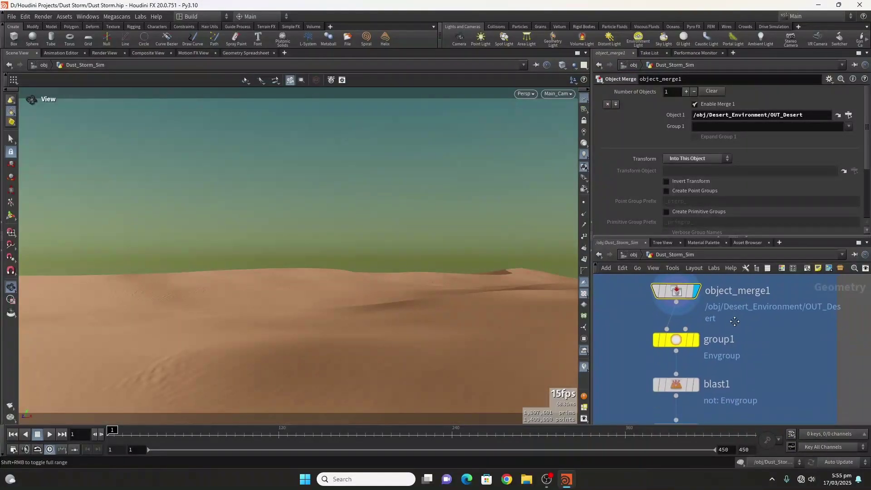
drag(294, 301, 395, 336)
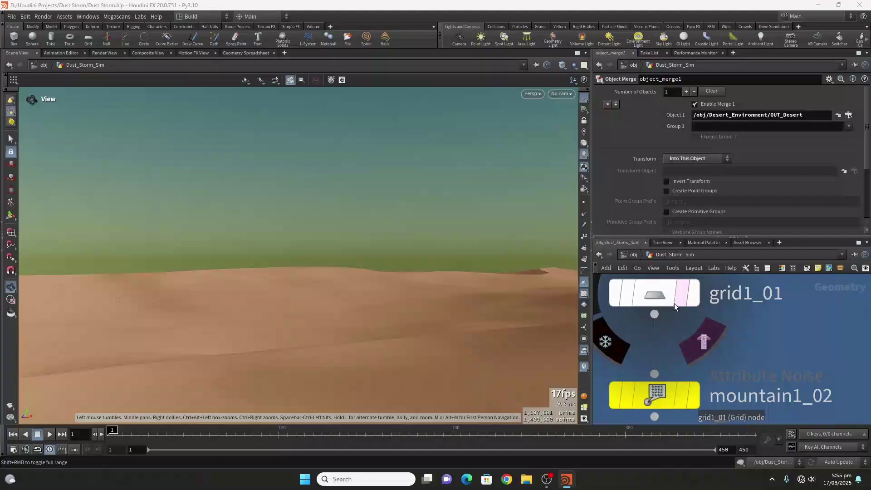
Step: Show the dust source surface from the grid branch as a template over the desert terrain
scroll(687, 314, down, 3)
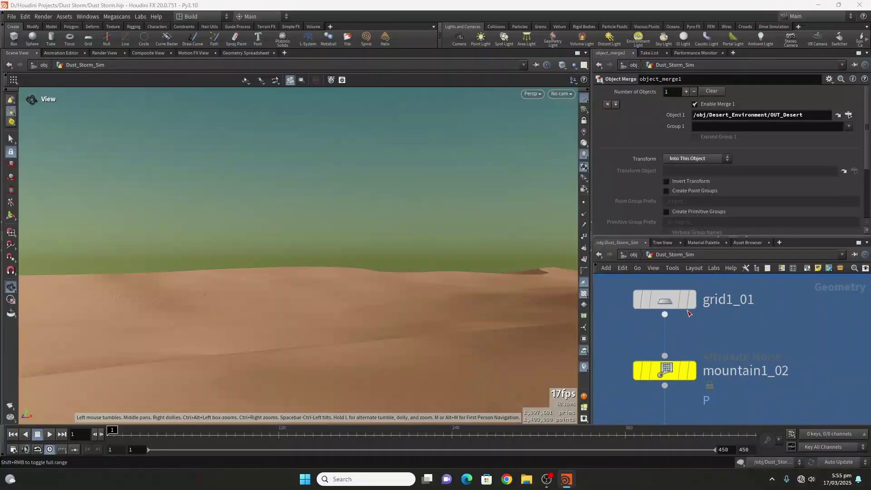
middle_drag(694, 381, 691, 363)
scroll(690, 363, up, 3)
click(680, 349)
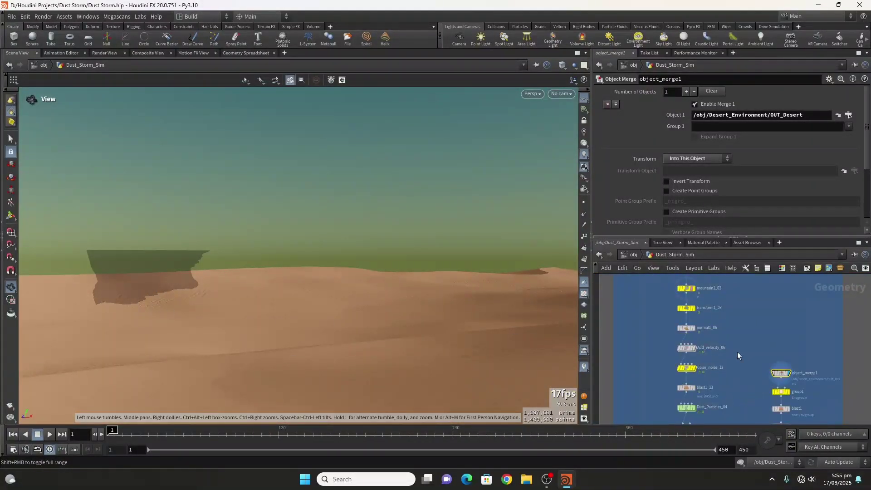
Step: Display group1 and examine the Envgroup bounding box region on the desert terrain
scroll(737, 351, up, 8)
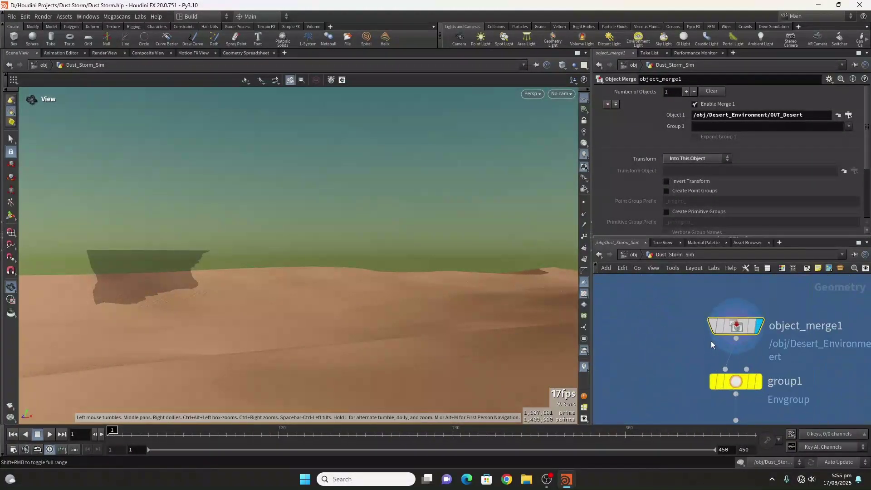
scroll(735, 361, up, 2)
mouse_move(726, 363)
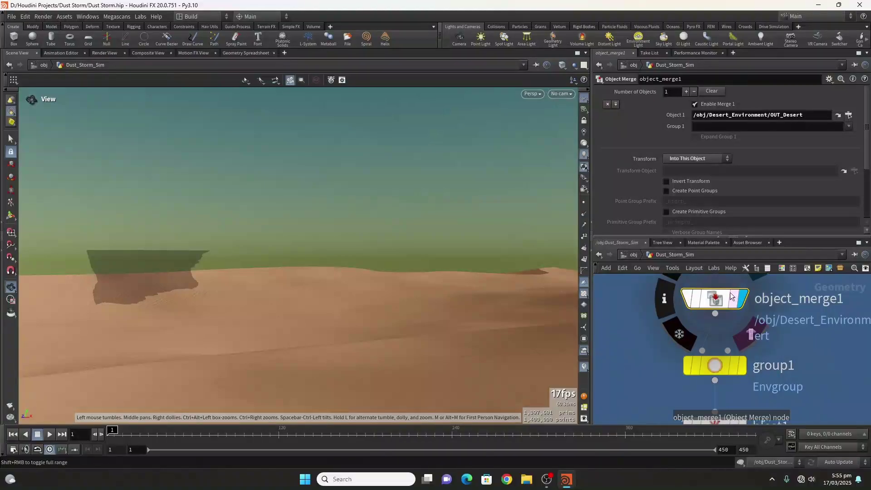
click(715, 366)
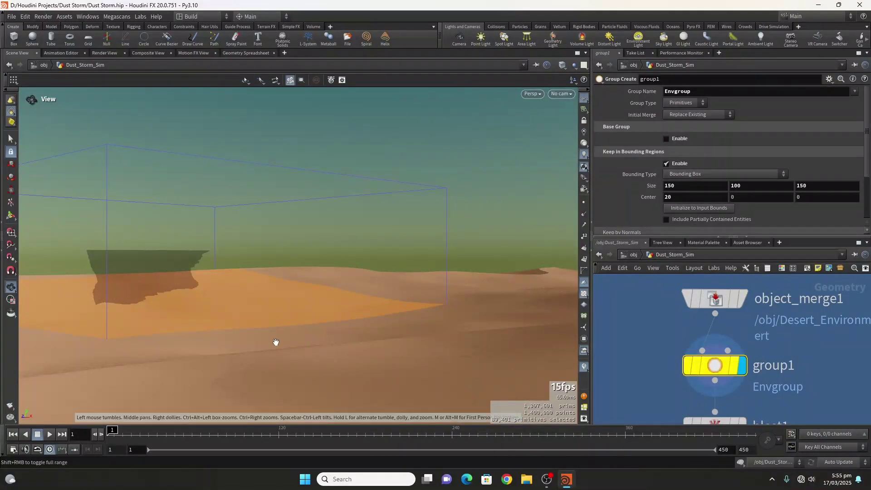
drag(246, 313, 196, 335)
Step: Display blast1 and examine the terrain patch kept from Envgroup around the dust source from several angles
scroll(696, 303, down, 3)
middle_drag(716, 367, 709, 337)
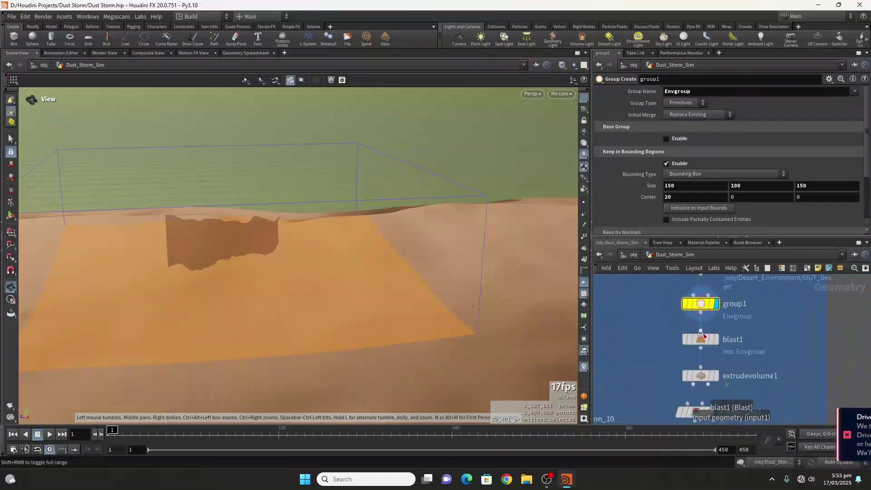
scroll(709, 336, up, 3)
click(723, 343)
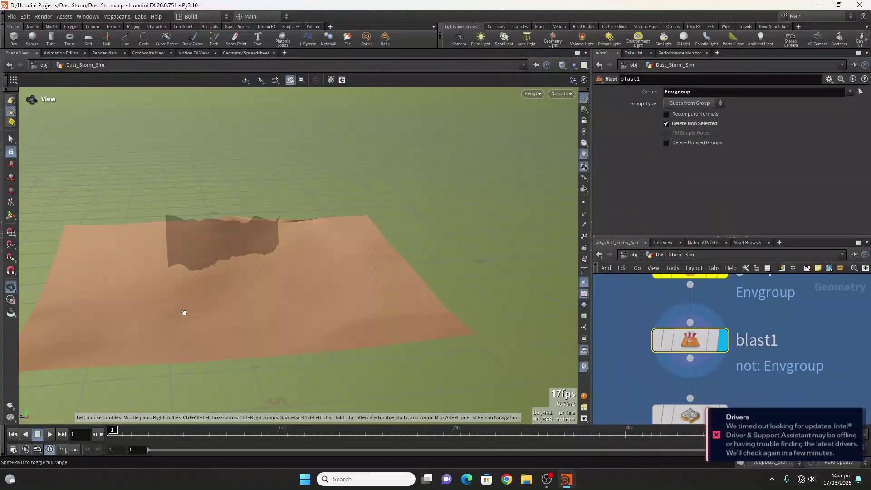
mouse_move(185, 311)
mouse_down()
mouse_move(201, 309)
mouse_move(180, 313)
mouse_up()
scroll(716, 356, down, 3)
middle_drag(728, 399, 707, 360)
scroll(692, 329, up, 4)
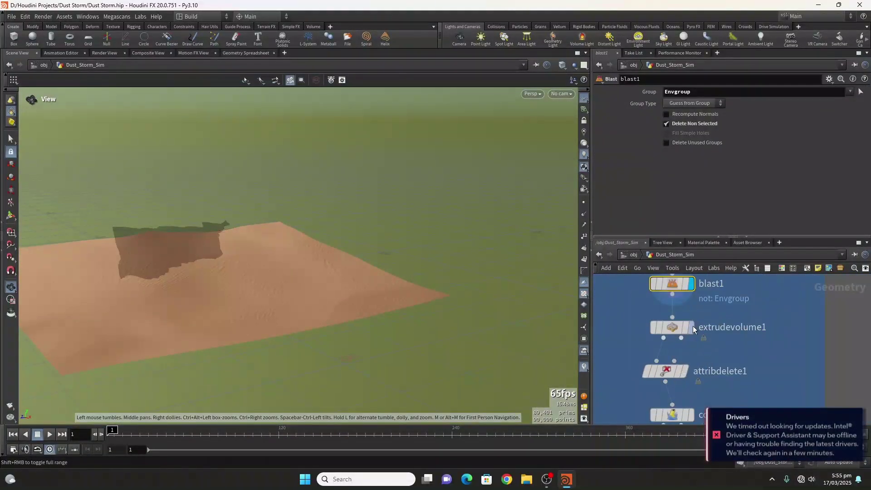
drag(262, 307, 338, 330)
scroll(343, 320, up, 2)
scroll(716, 341, down, 4)
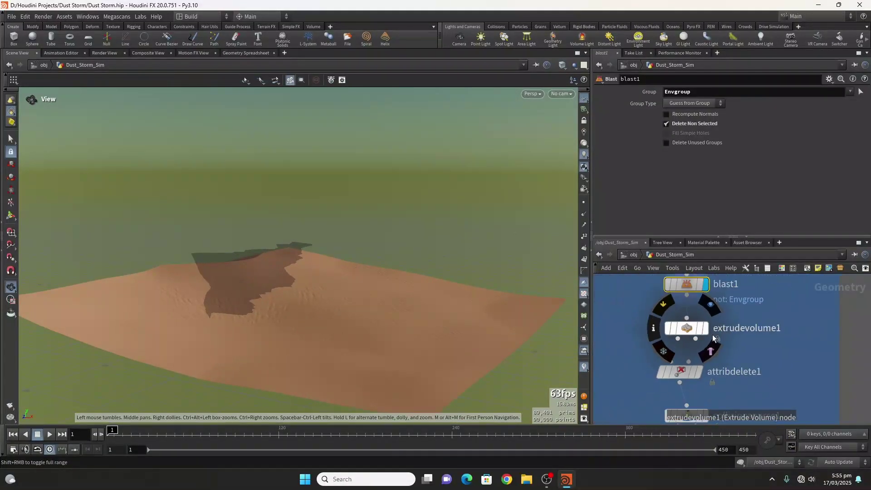
Step: Display extrudevolume1 and examine its extrusion settings and the thickened terrain patch
scroll(716, 342, up, 4)
scroll(715, 342, down, 3)
scroll(716, 341, up, 1)
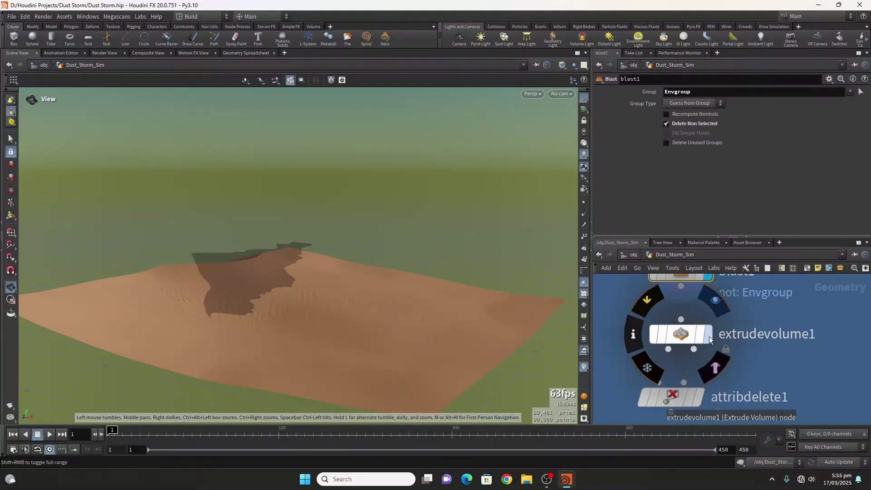
click(707, 336)
click(669, 337)
drag(454, 345, 430, 336)
Step: Display attribdelete1 and check which point, vertex and primitive attributes it removes
scroll(750, 337, down, 5)
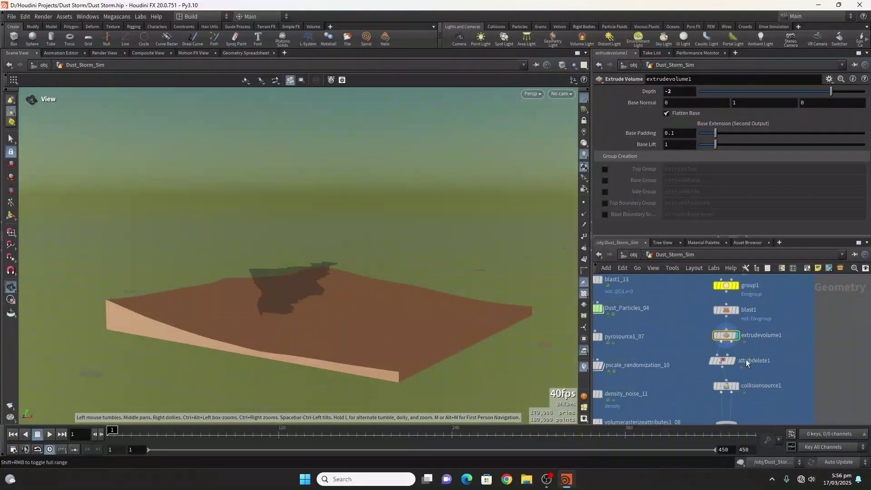
scroll(745, 358, up, 5)
click(714, 365)
click(699, 369)
scroll(699, 369, down, 5)
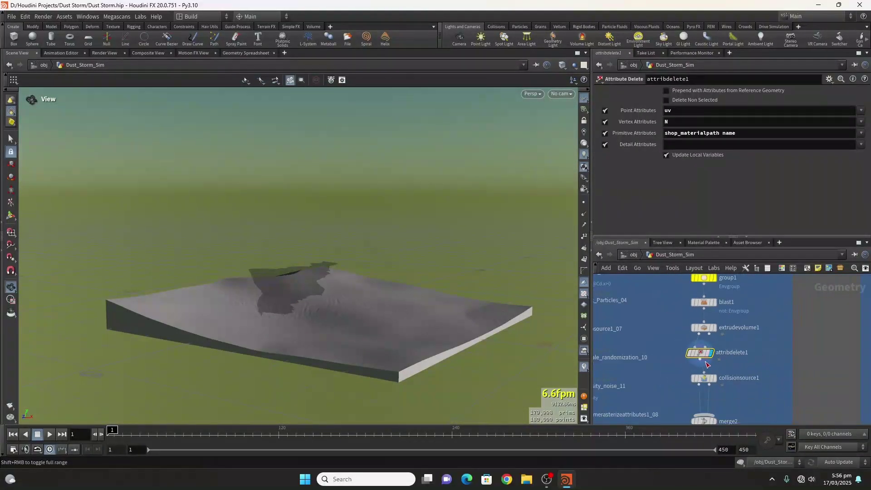
Step: Display collisionsource1 and review its geometry settings and its collision volume settings
scroll(707, 363, up, 5)
middle_drag(742, 376, 735, 320)
mouse_move(717, 347)
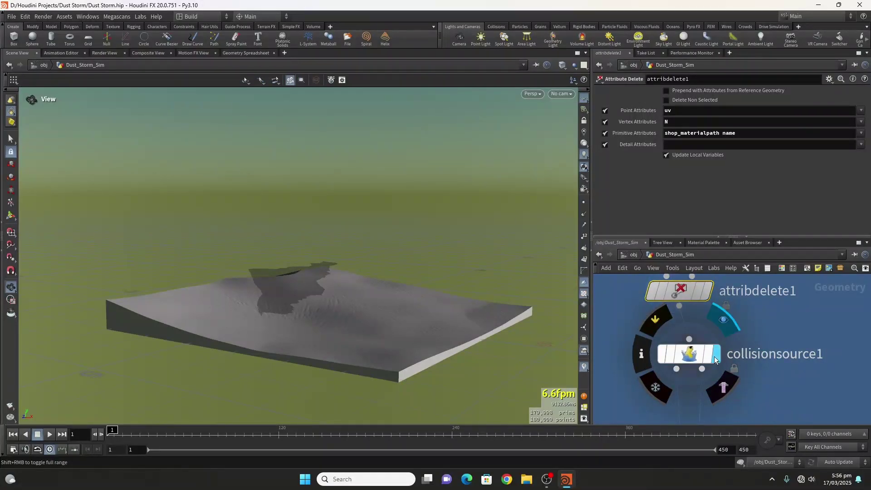
click(690, 354)
click(605, 104)
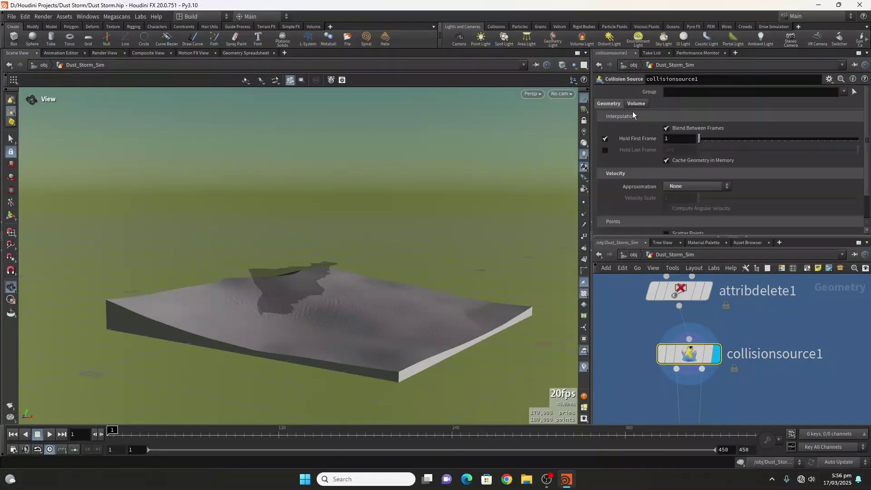
click(636, 103)
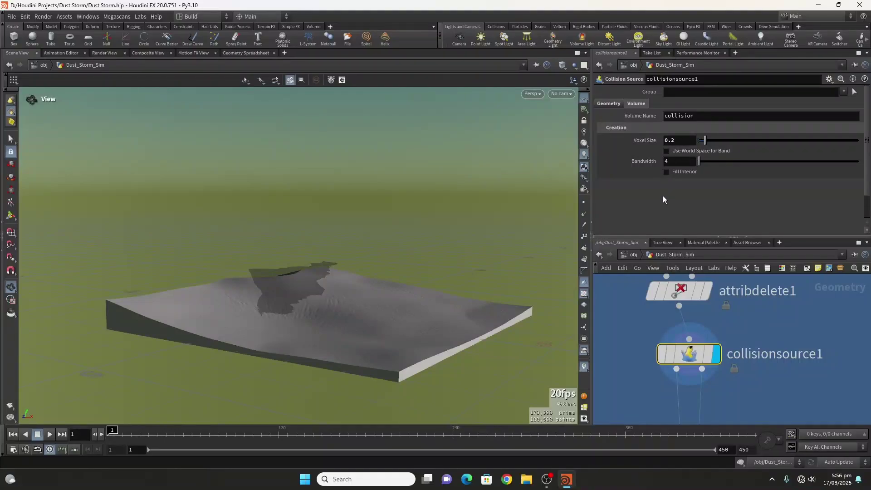
Step: Display merge2 and check how it combines both outputs of collisionsource1
middle_drag(772, 405, 716, 286)
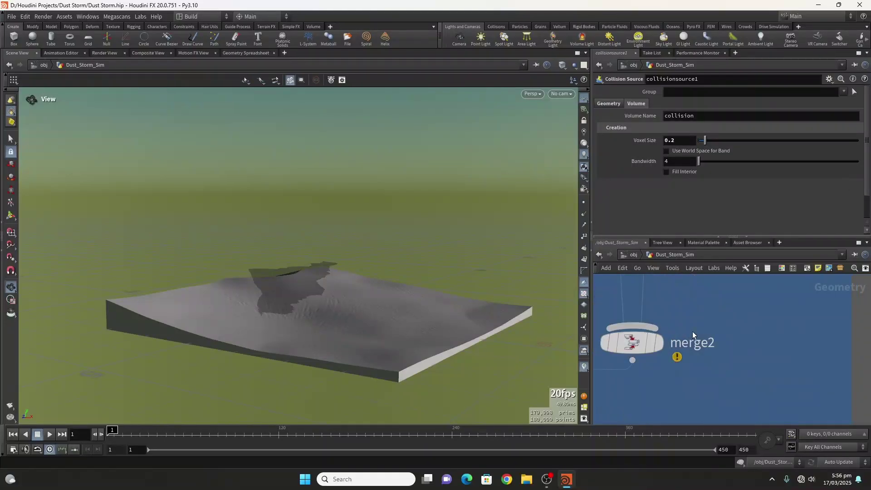
middle_drag(692, 331, 796, 425)
click(725, 401)
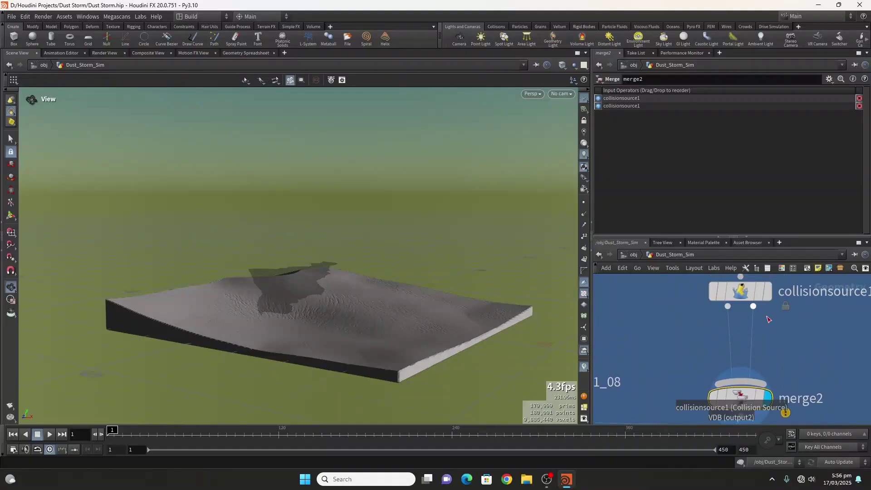
Step: Display collisionsource1 again, inspect its node information for the geometry output and close the information window
middle_drag(781, 297, 776, 332)
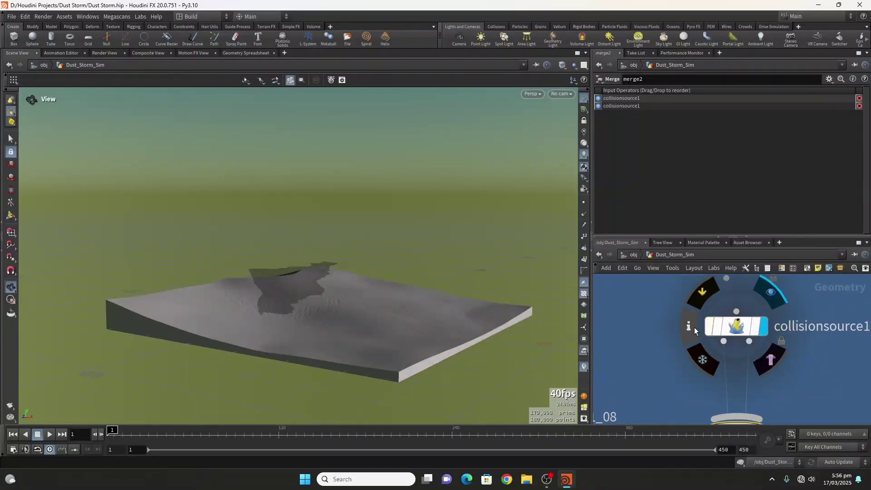
click(690, 326)
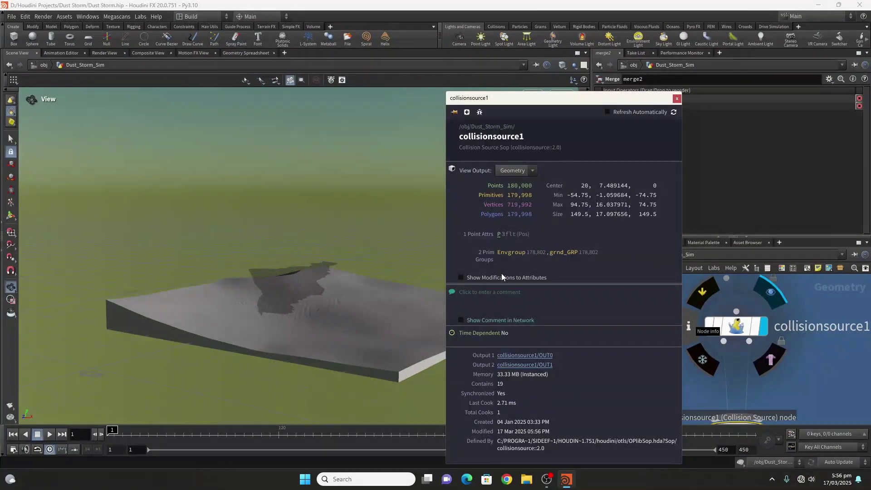
click(676, 98)
Step: Follow the collision connection to pyrosolver1_09, display the solver and check its setup parameters
scroll(755, 349, down, 2)
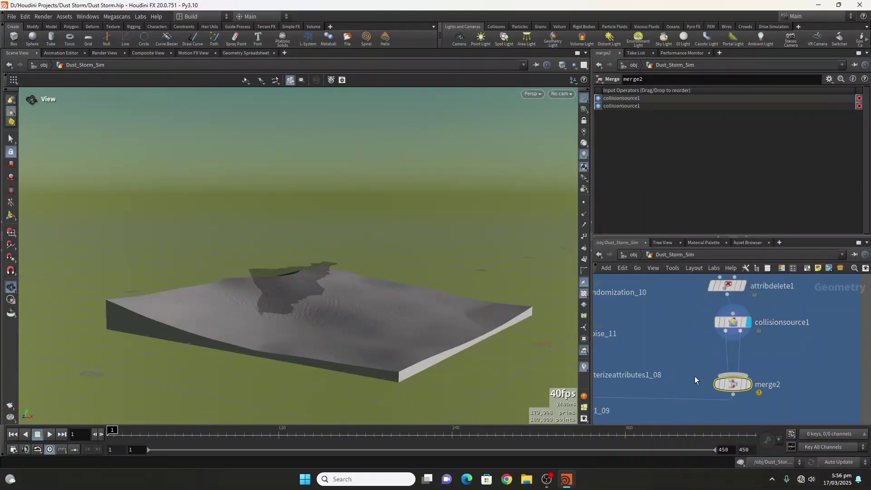
scroll(653, 363, down, 3)
scroll(653, 363, up, 5)
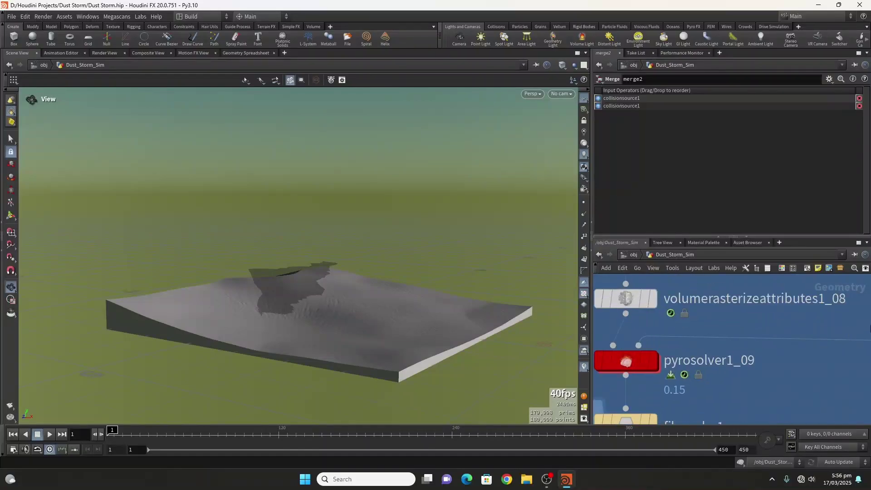
click(655, 365)
click(627, 364)
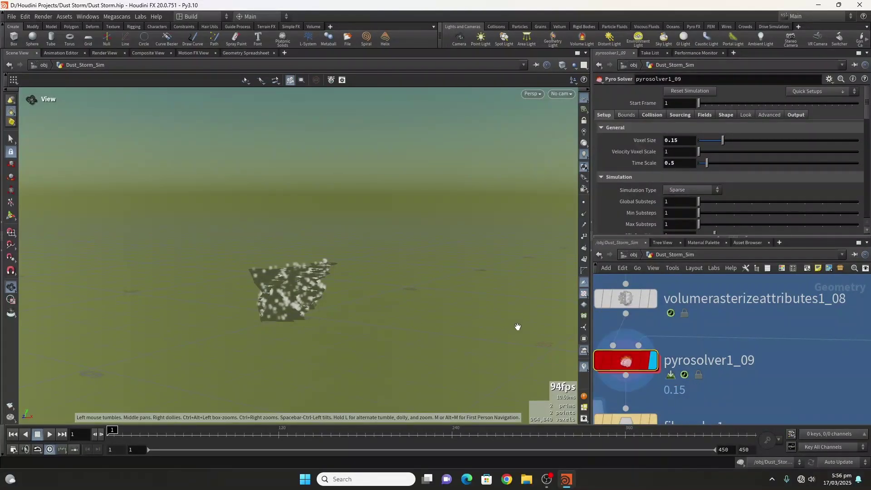
Step: Display filecache1 and check its Dust Storm 01 cache settings
scroll(669, 377, down, 6)
scroll(674, 380, up, 6)
click(672, 363)
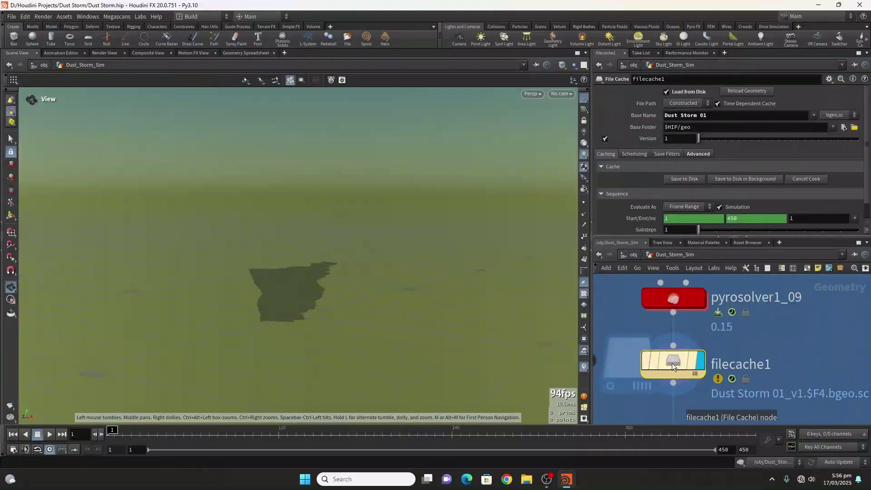
click(701, 362)
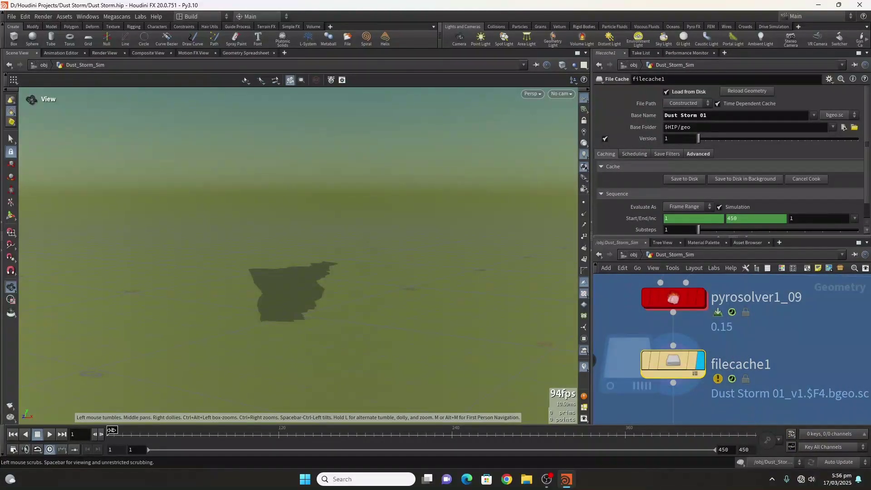
Step: Scrub the cached dust storm forward to frame 129 and examine the dust volume from different angles
drag(112, 429, 116, 430)
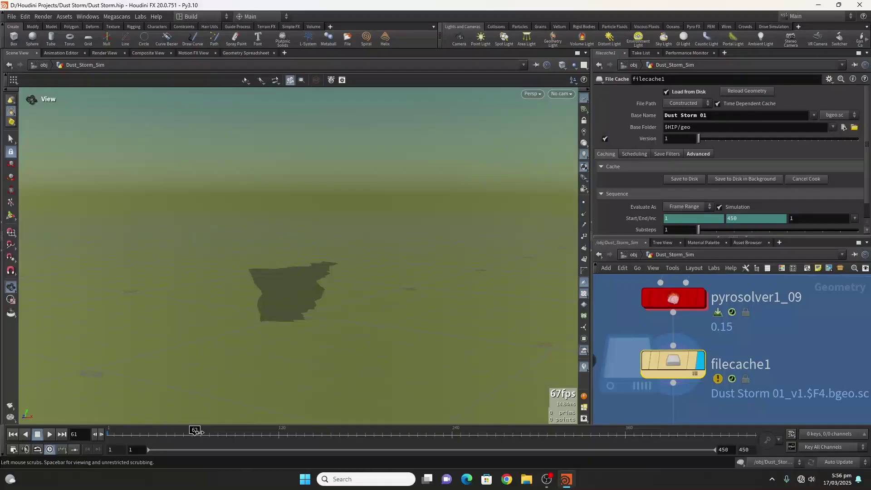
mouse_move(196, 431)
mouse_down()
mouse_move(222, 432)
mouse_move(212, 433)
mouse_up()
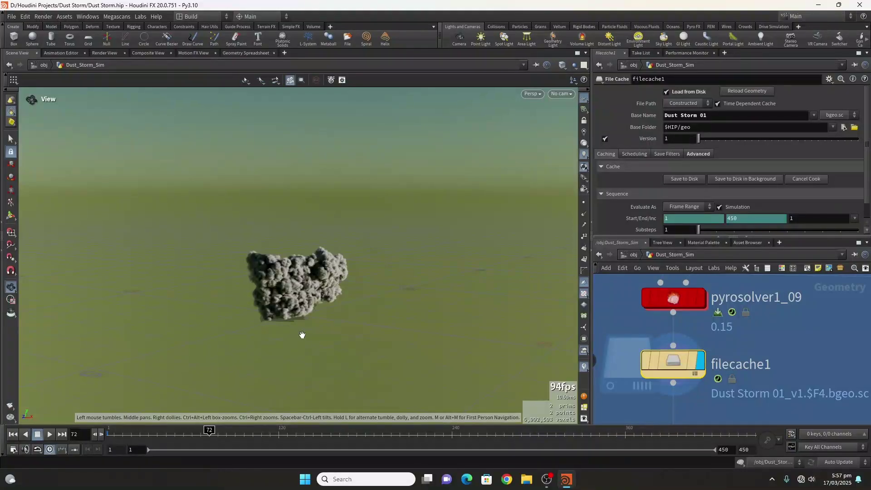
scroll(756, 363, down, 4)
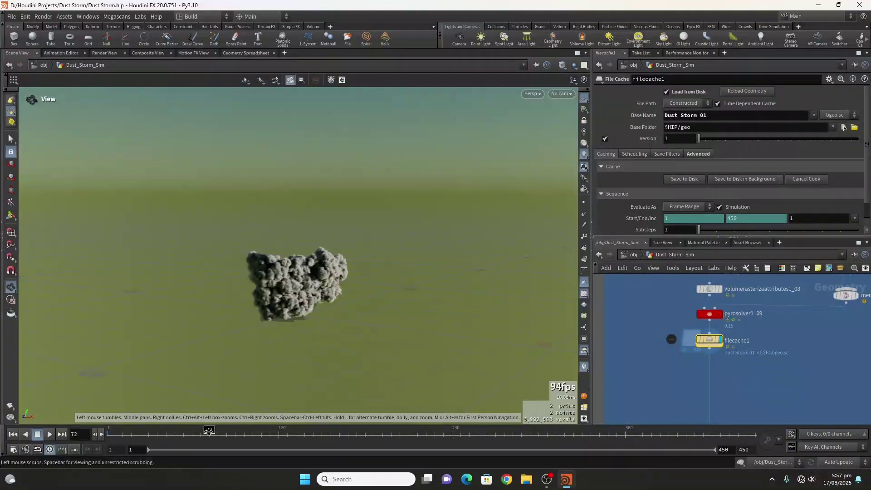
mouse_move(208, 430)
mouse_down()
mouse_move(146, 430)
mouse_move(222, 431)
mouse_up()
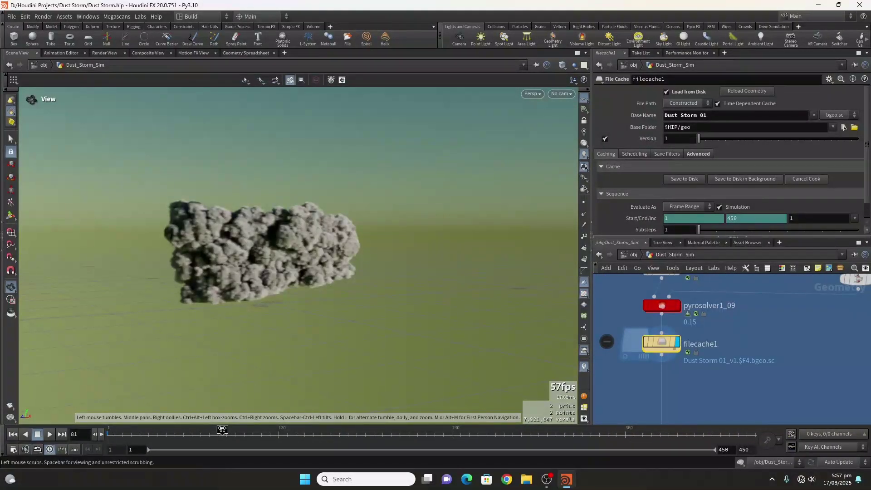
drag(222, 429, 447, 432)
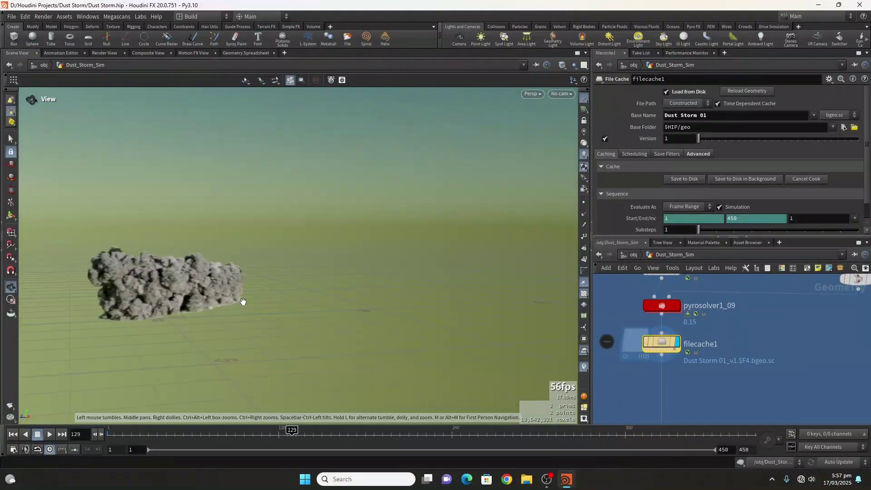
drag(240, 302, 127, 296)
Step: Examine the row of dust storm simulation networks inside Dust_Storm_Sim
scroll(649, 336, down, 10)
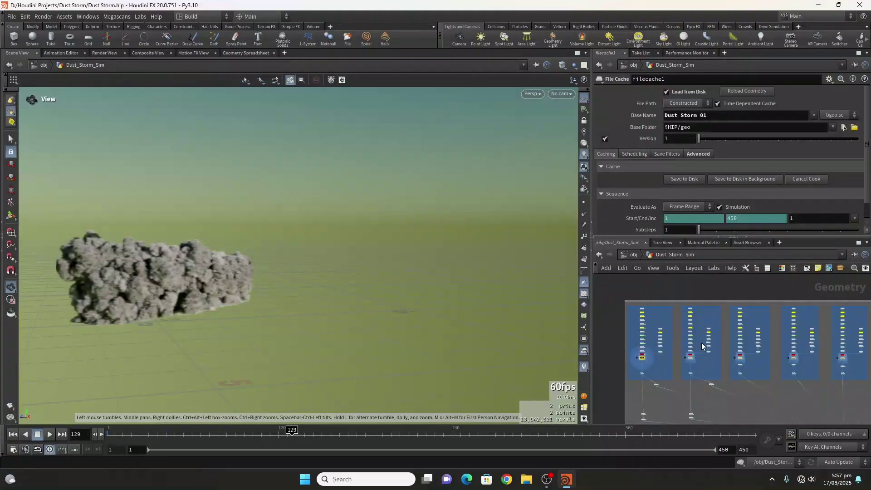
scroll(760, 347, down, 5)
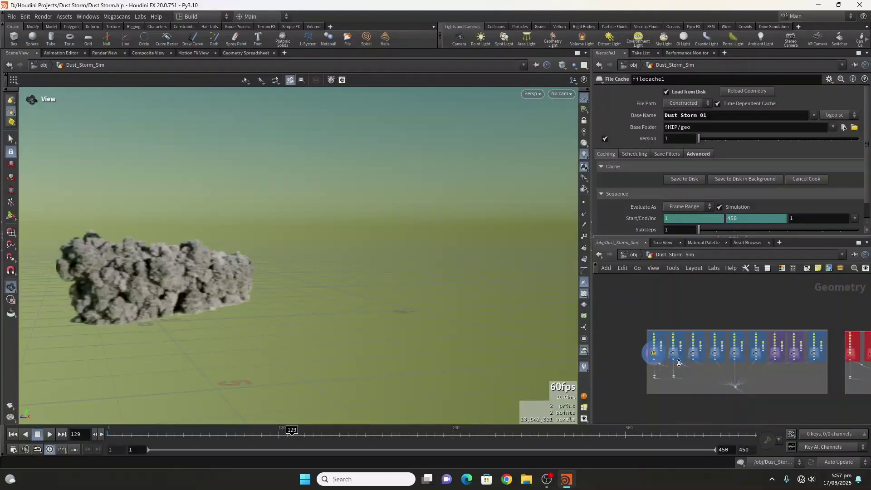
scroll(679, 363, up, 8)
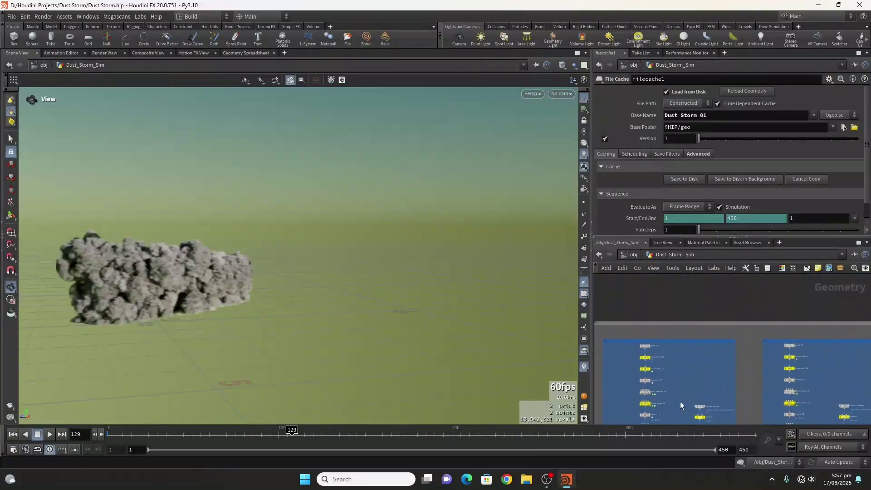
scroll(665, 369, up, 3)
scroll(664, 319, down, 6)
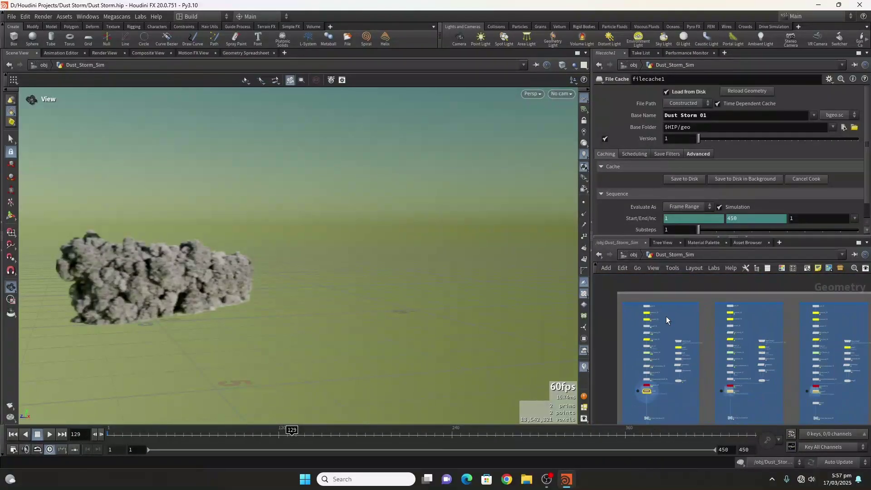
Step: Inspect the first network's yellow nodes, including Color_noise_12 and the collision branch's group1 node
scroll(665, 316, up, 5)
drag(627, 308, 682, 337)
middle_drag(716, 366, 717, 315)
drag(664, 343, 664, 343)
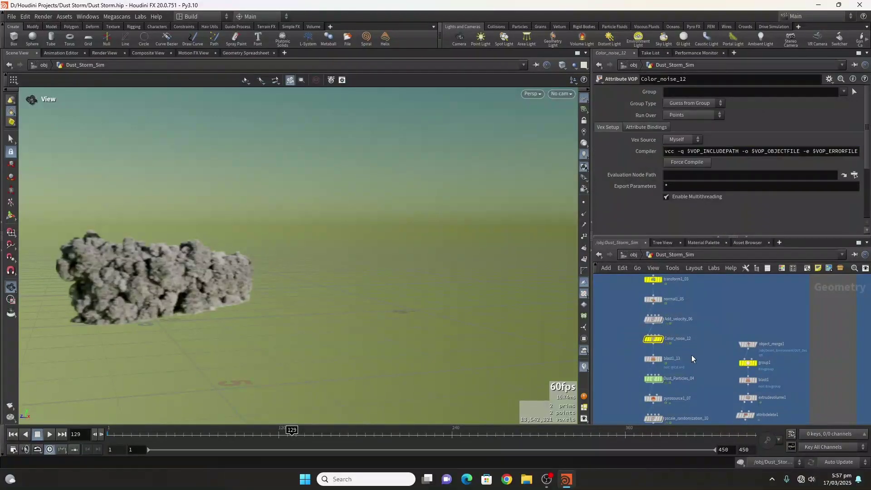
middle_drag(691, 355, 650, 287)
drag(726, 309, 727, 311)
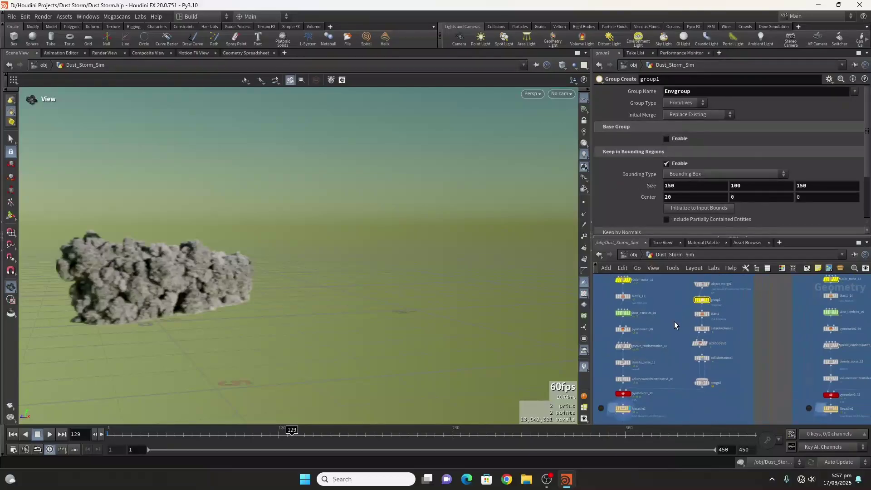
Step: Return to the start of the first network and select mountain1_02 and transform1_03 together
scroll(674, 322, down, 6)
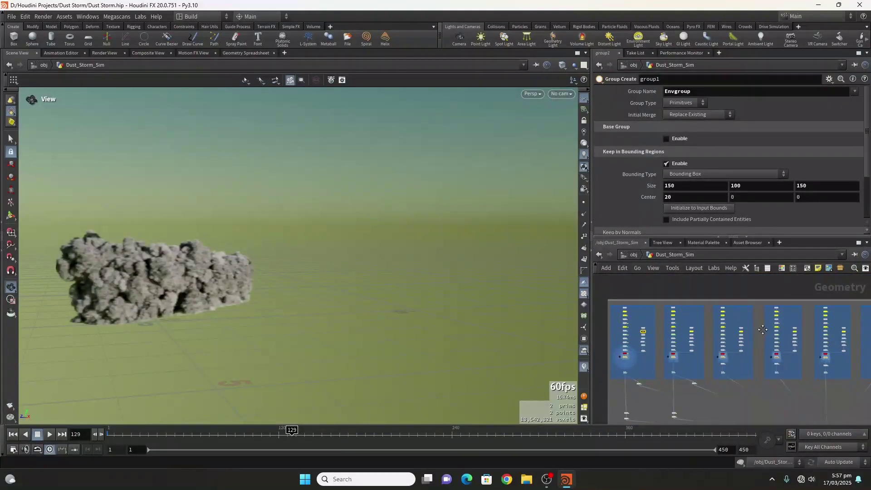
scroll(735, 330, down, 4)
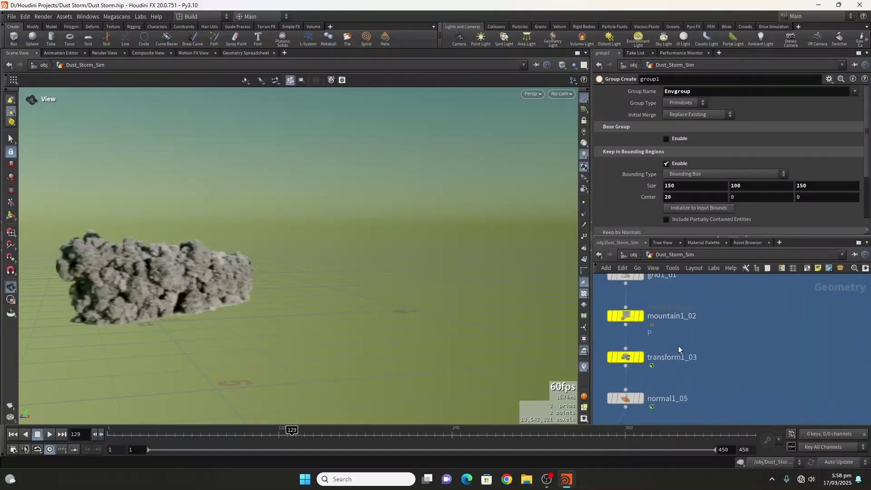
middle_drag(764, 346, 685, 345)
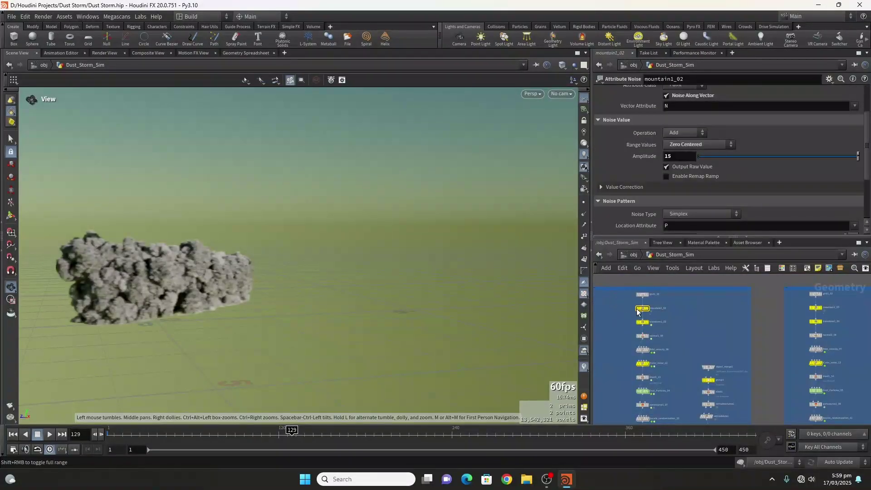
drag(675, 324, 679, 327)
scroll(647, 312, down, 5)
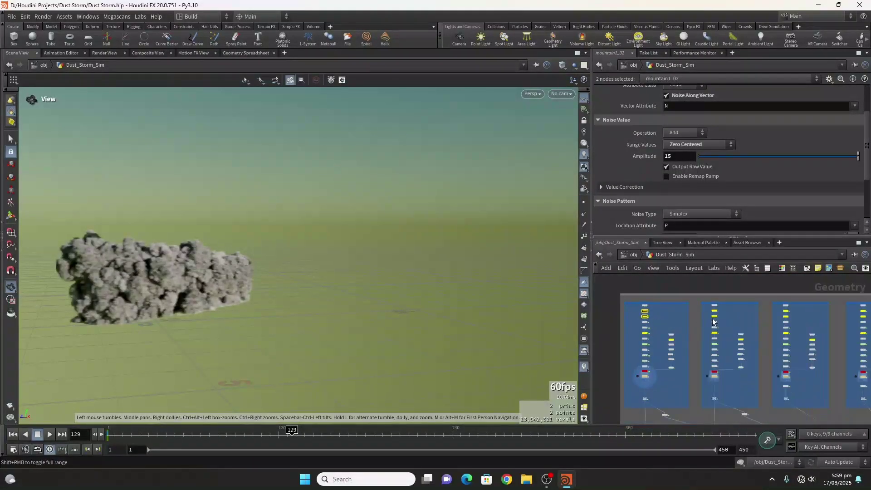
Step: Compare the first network's mountain and transform nodes with mountain1_03 and transform1_04 in the second network
scroll(640, 351, up, 6)
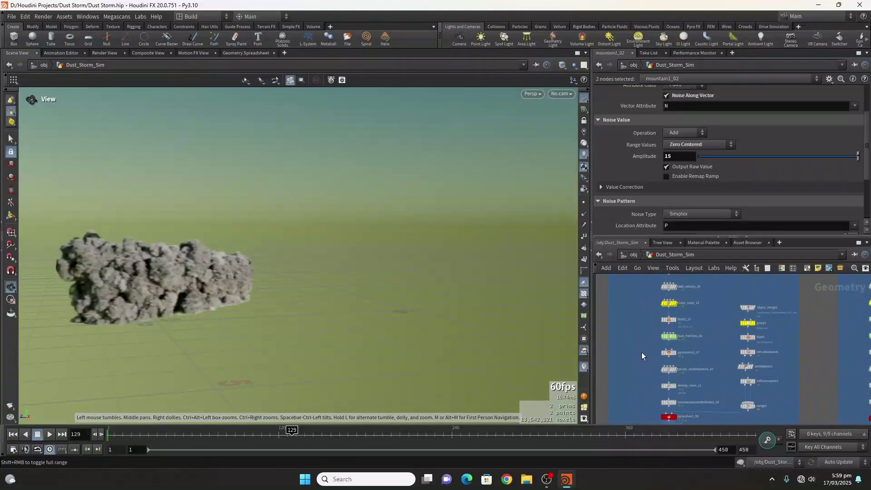
middle_drag(638, 321, 636, 385)
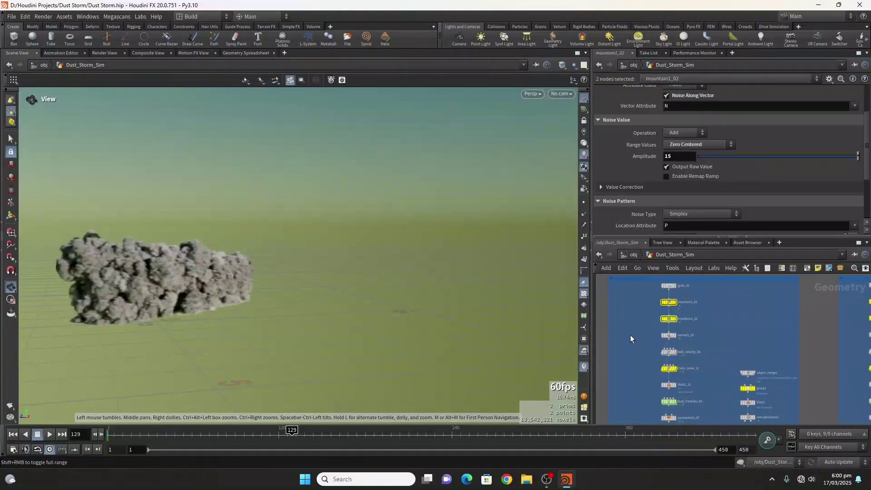
scroll(679, 299, up, 3)
scroll(640, 310, down, 4)
drag(629, 303, 700, 325)
middle_drag(727, 314, 686, 323)
drag(743, 311, 809, 338)
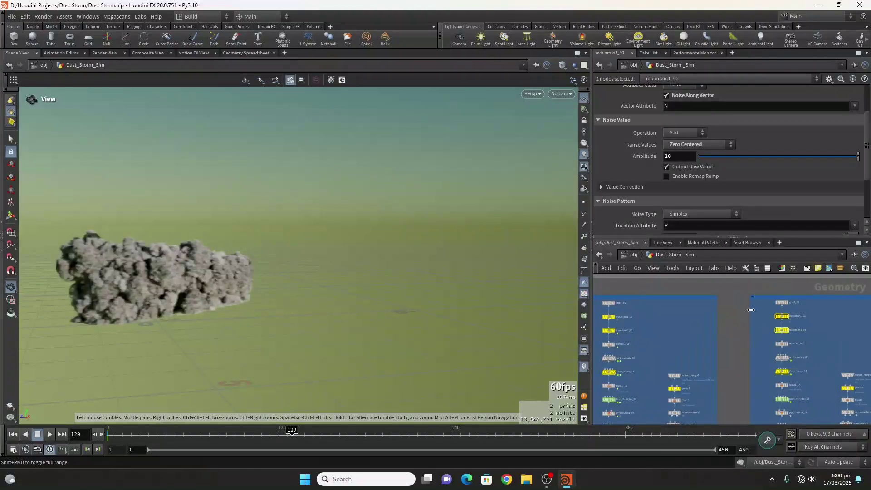
Step: Select mountain1_02 and check its noise amplitude and element size
scroll(710, 324, down, 1)
scroll(616, 320, up, 3)
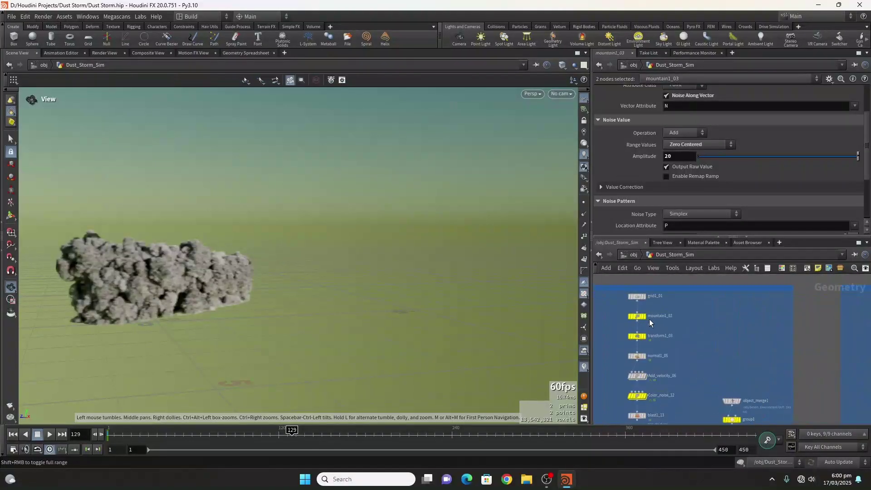
click(638, 317)
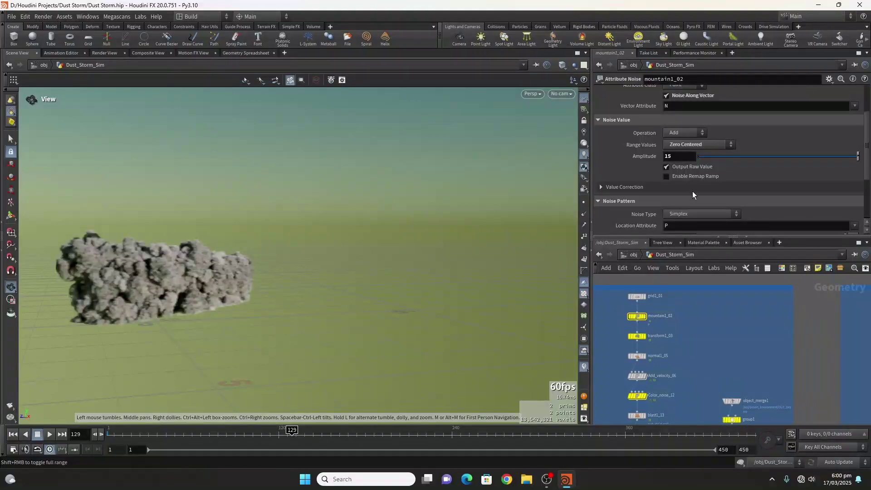
drag(868, 147, 867, 179)
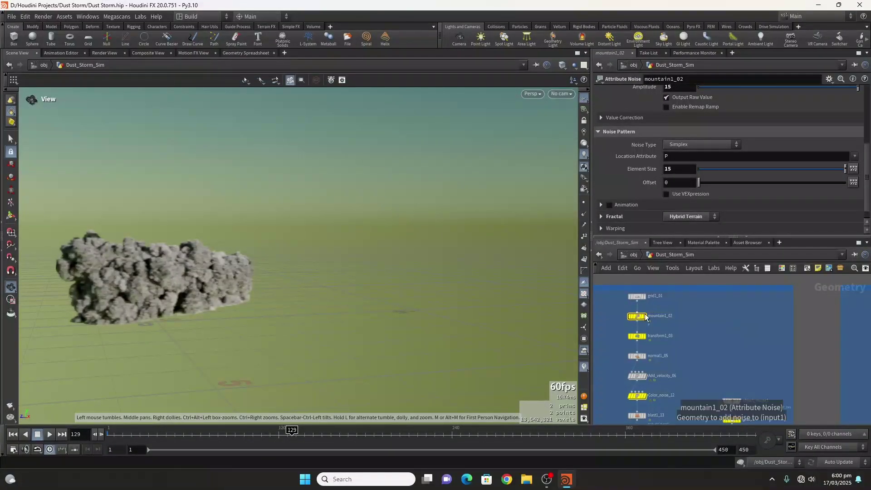
Step: Select mountain1_03 in the second network and check its noise element size and amplitude
middle_drag(830, 324, 766, 310)
scroll(754, 319, up, 4)
click(742, 323)
scroll(732, 324, down, 2)
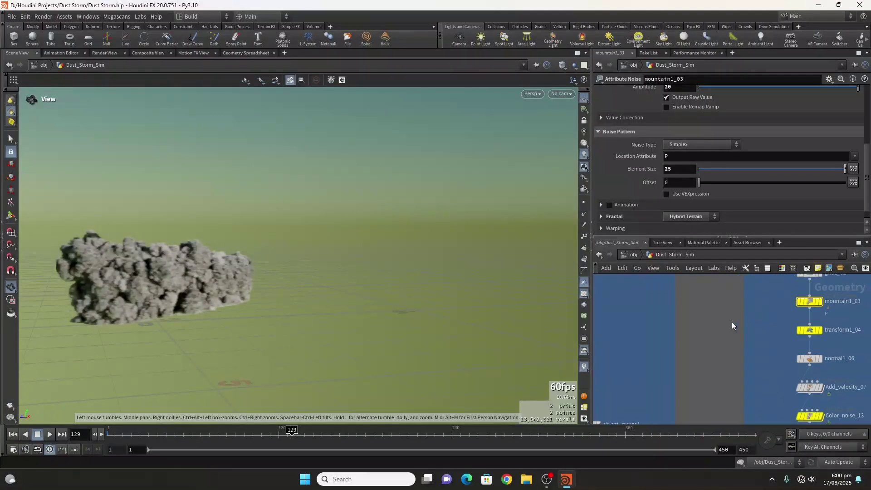
drag(868, 174, 868, 151)
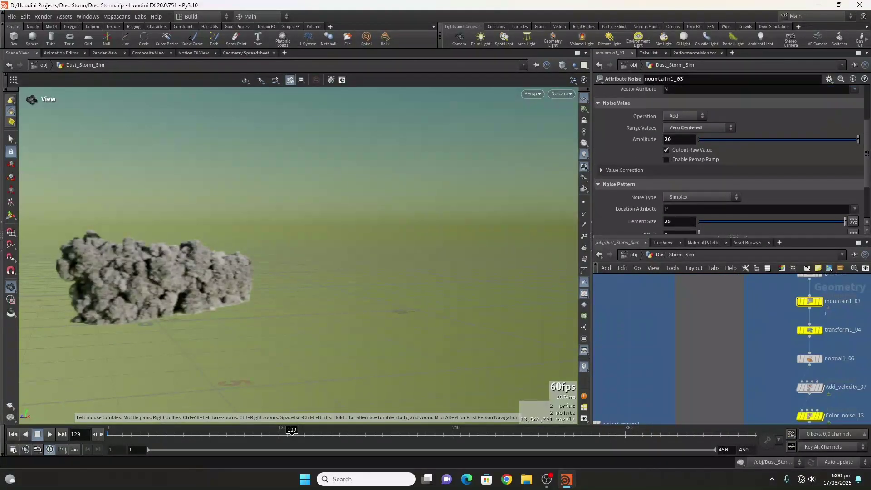
Step: Select transform1_03 in the first network and toggle its Translate parameter display to check the values
scroll(763, 303, down, 3)
middle_drag(763, 303, 817, 299)
scroll(635, 302, up, 2)
scroll(644, 321, up, 3)
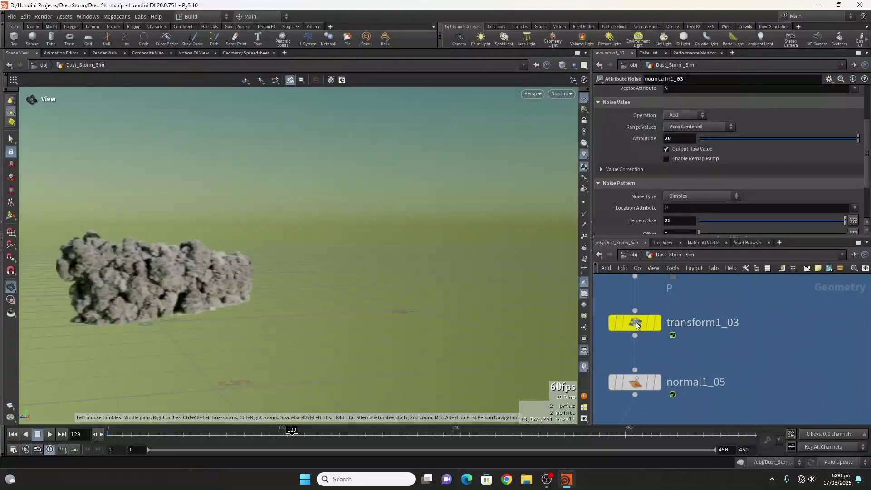
click(635, 323)
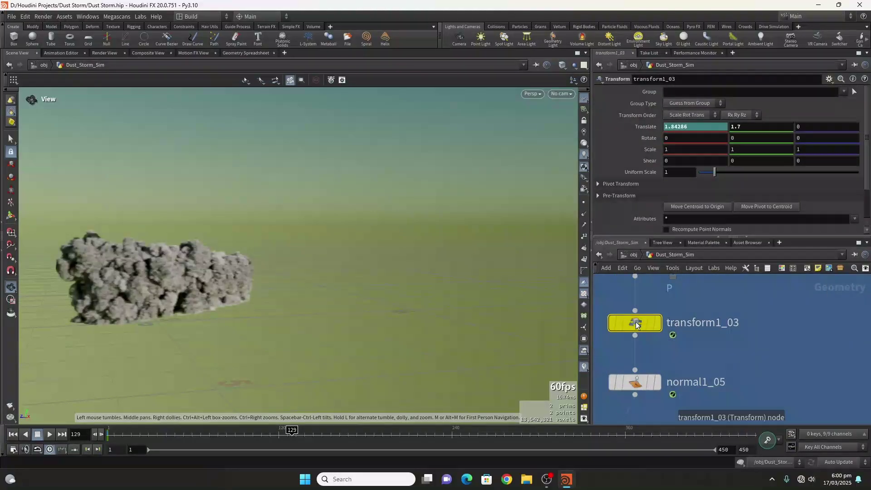
click(652, 127)
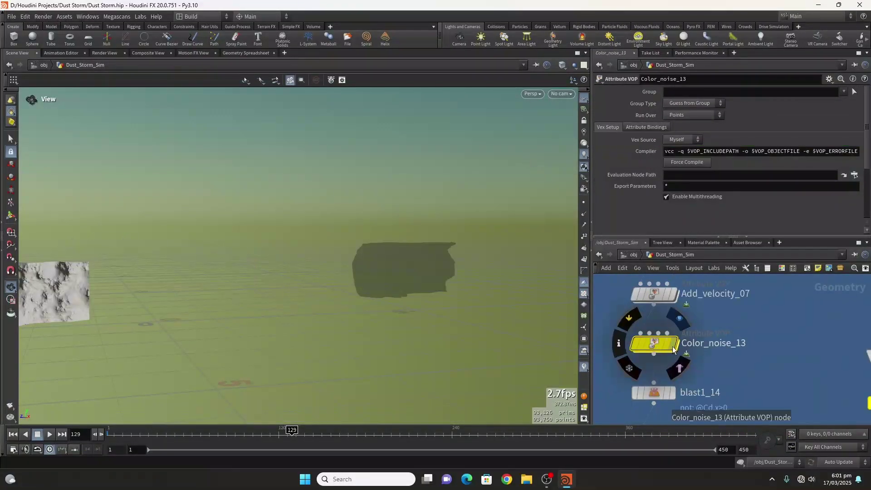
Step: Compare the noise frequency, offset and roughness settings of Color_noise_13 and Color_noise_14
drag(866, 123, 866, 167)
middle_drag(799, 356, 651, 308)
scroll(658, 313, down, 4)
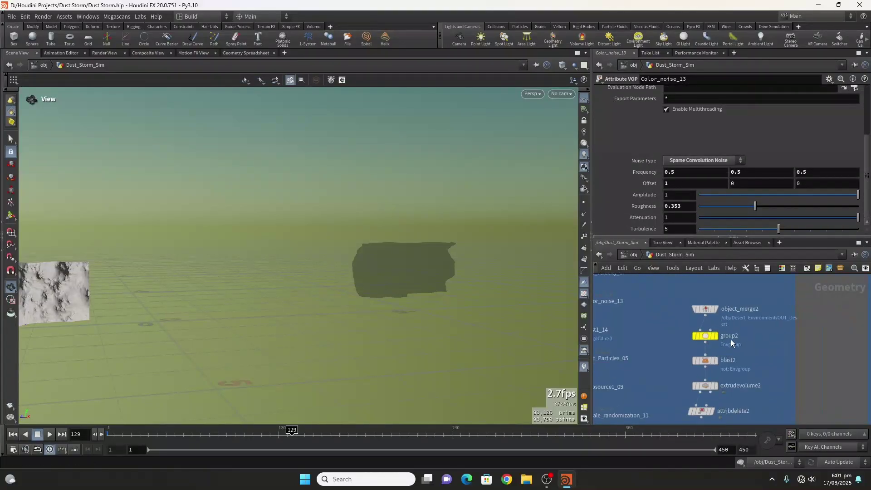
middle_drag(731, 339, 624, 330)
scroll(619, 331, down, 5)
scroll(682, 318, up, 5)
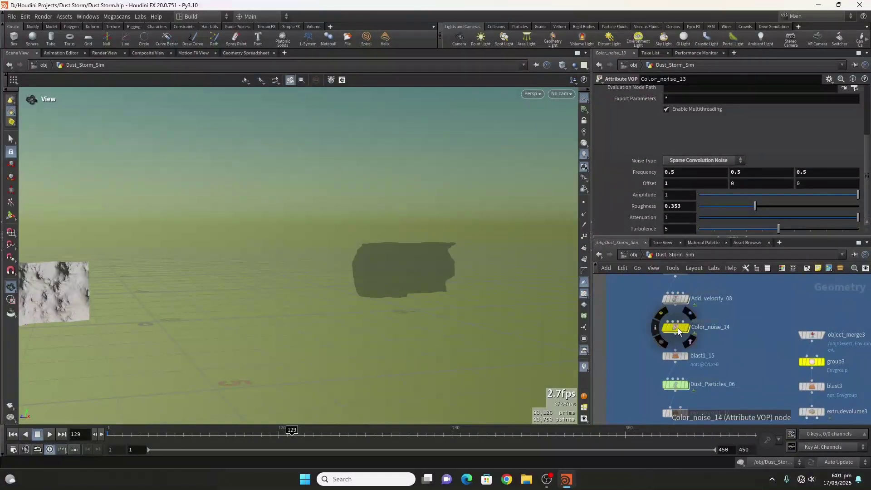
click(676, 326)
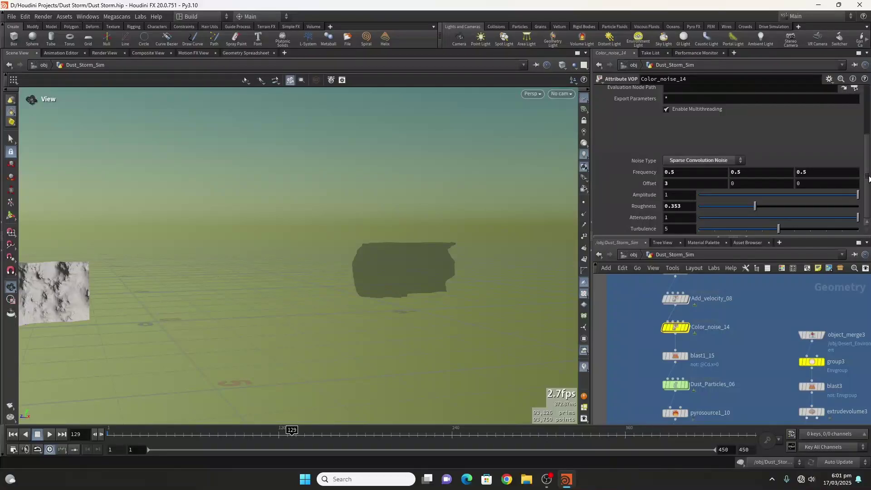
Step: Check the noise settings of Color_noise_15 and Color_noise_16 in the following two networks
scroll(670, 301, down, 8)
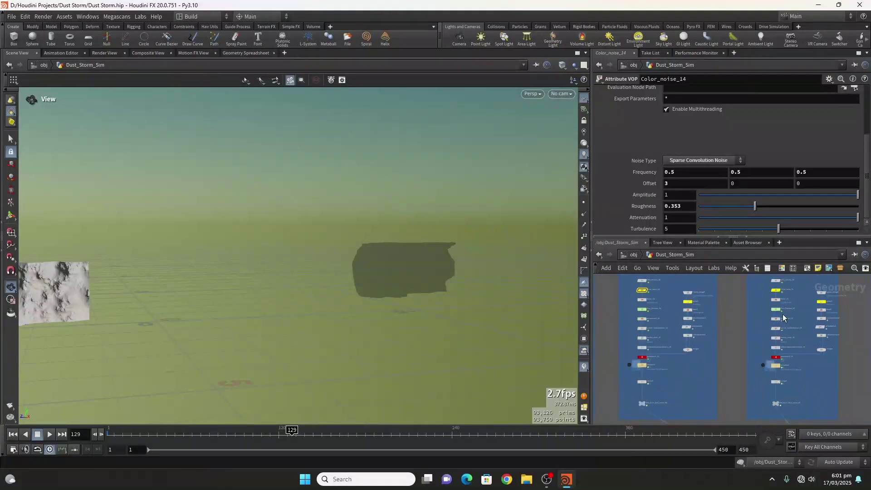
scroll(783, 314, up, 5)
middle_drag(696, 325, 601, 275)
scroll(622, 295, down, 1)
middle_drag(729, 310, 755, 400)
click(698, 314)
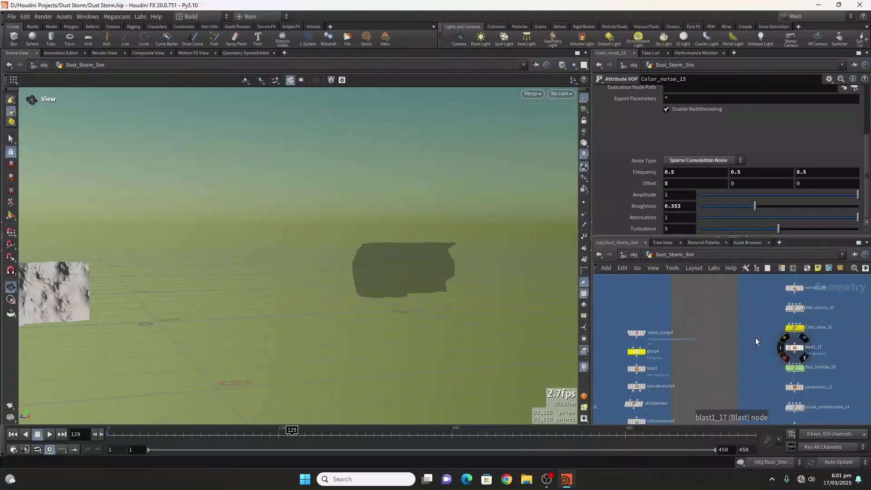
click(794, 328)
Step: Select retime1 below Mid_Scale_Dust_storm_01 and check its evaluation mode, speed and frame ranges
scroll(722, 356, down, 6)
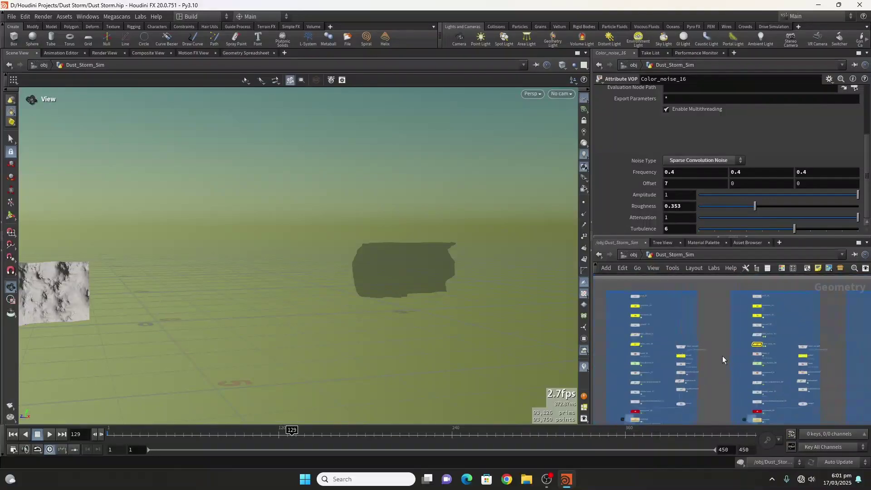
scroll(685, 329, down, 3)
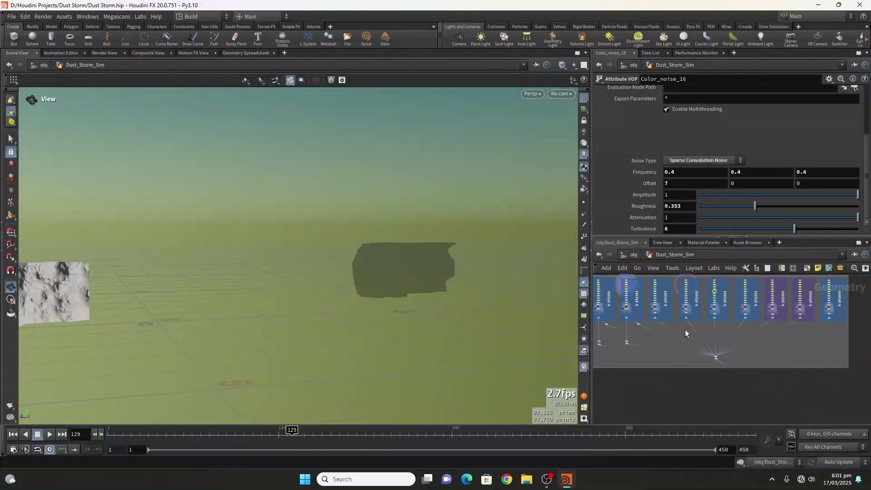
scroll(725, 357, up, 8)
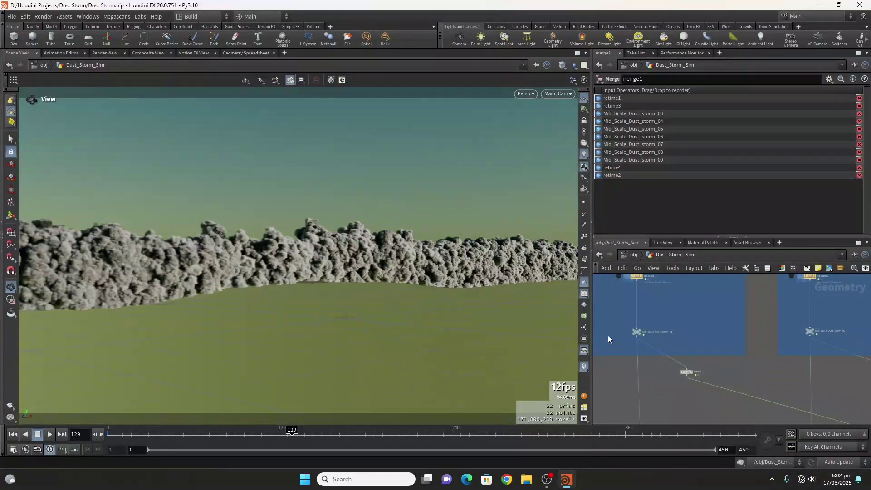
scroll(694, 370, up, 5)
click(675, 357)
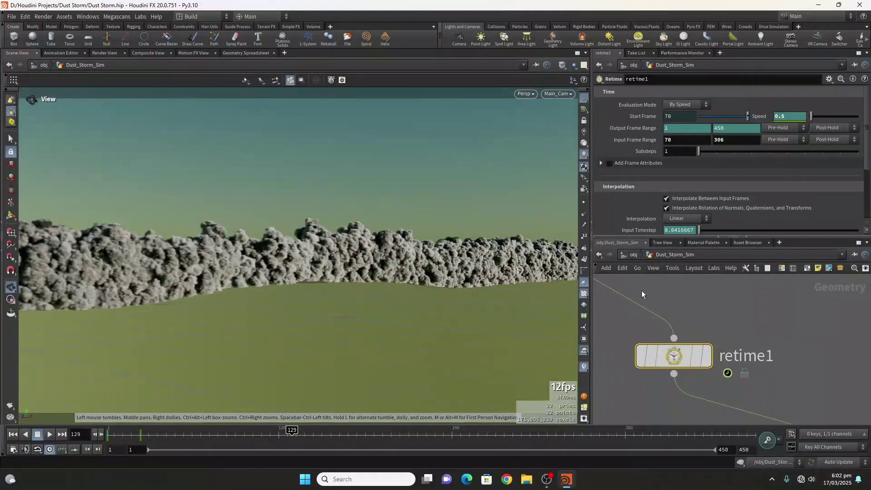
scroll(700, 388, down, 6)
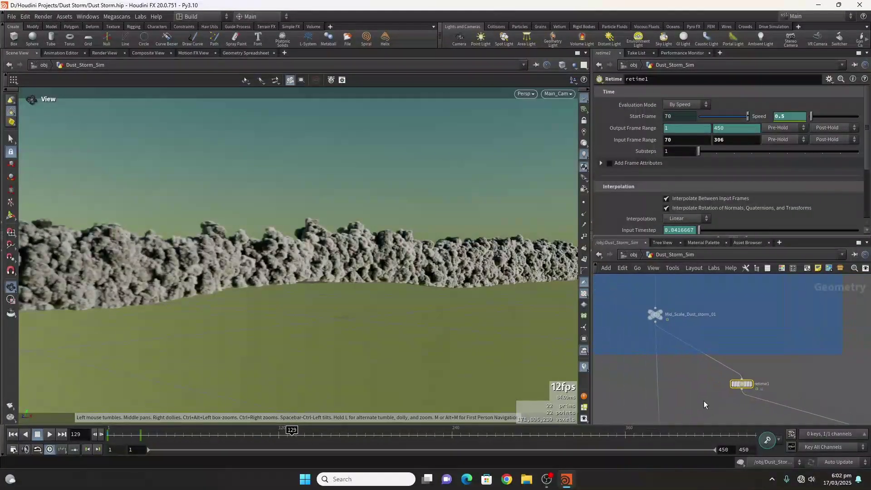
Step: Check the start and end of retime1's input frame range and go to frame 1 for its keyed speed
middle_drag(703, 404, 653, 370)
scroll(674, 362, up, 5)
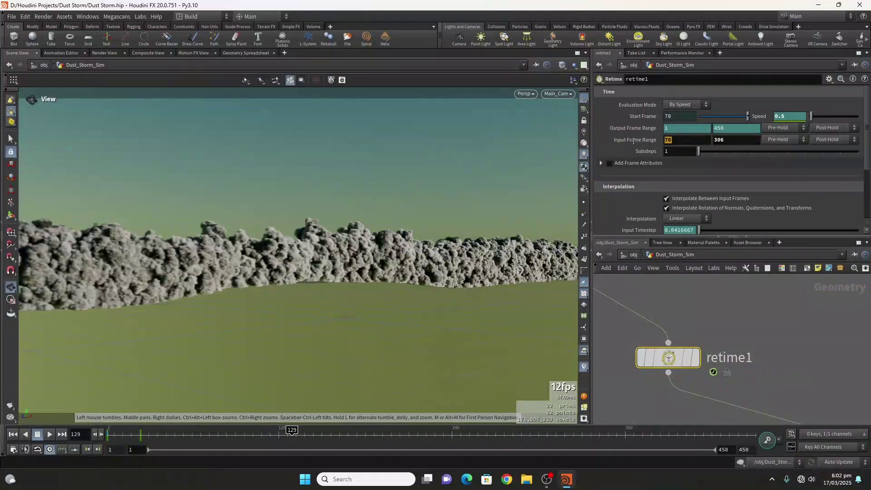
key(Tab)
click(676, 140)
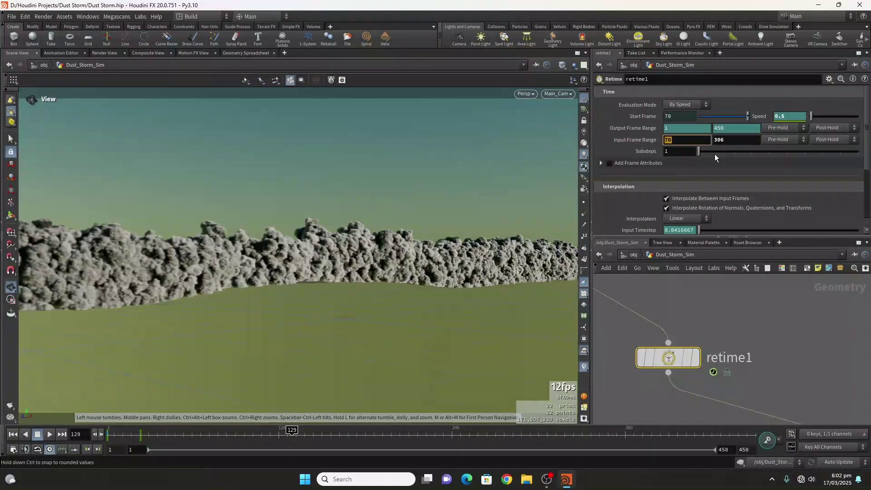
click(733, 139)
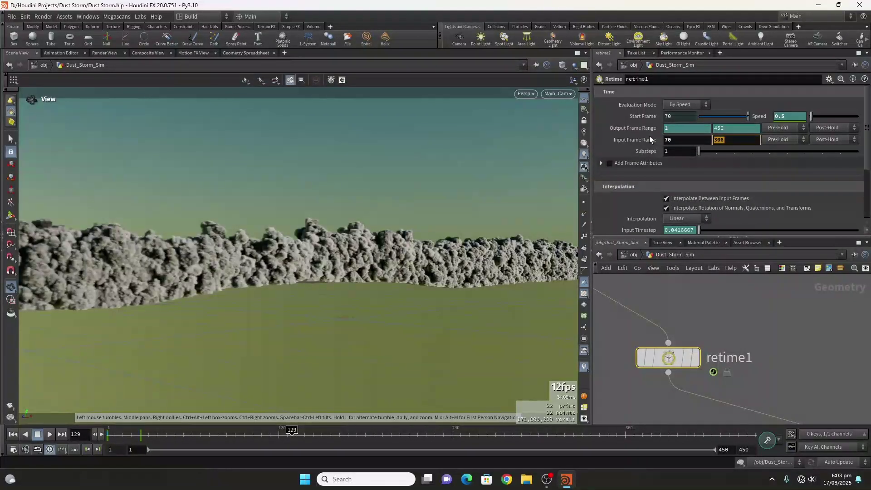
click(684, 141)
click(112, 430)
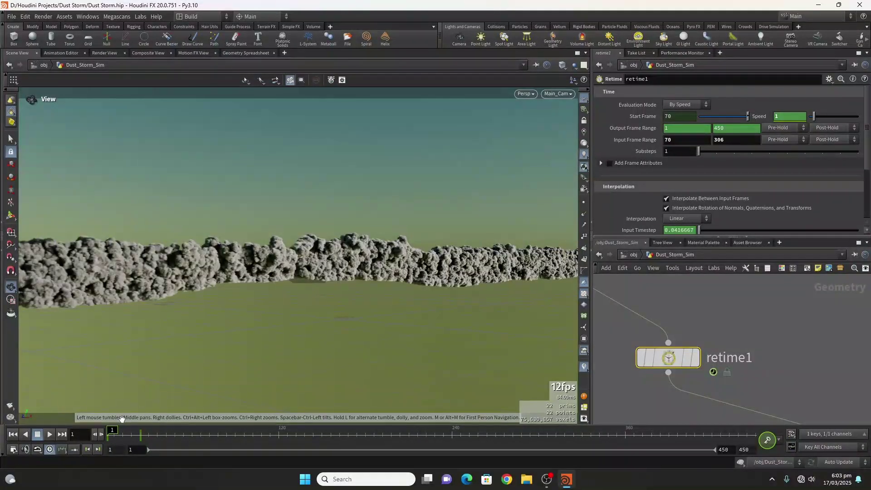
Step: Bypass transform3 above retime2 and transform2 above retime4 to compare the dust wall without their offsets
click(776, 117)
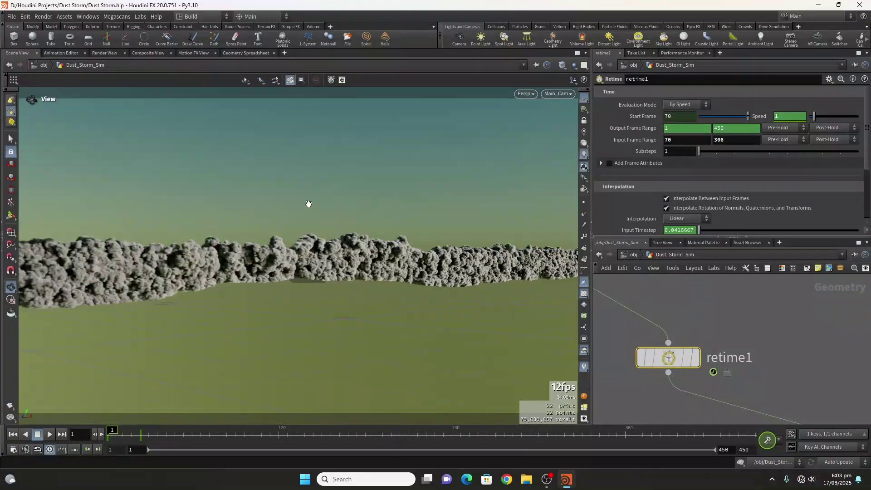
scroll(670, 349, down, 4)
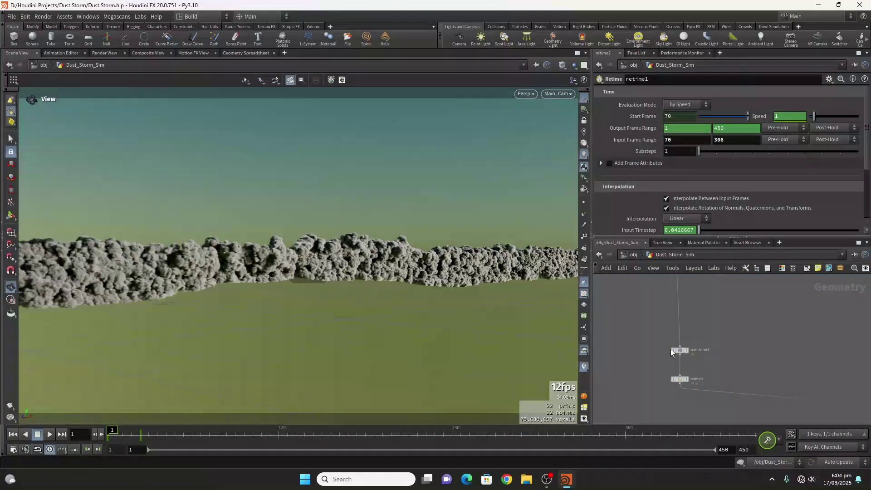
scroll(677, 352, up, 4)
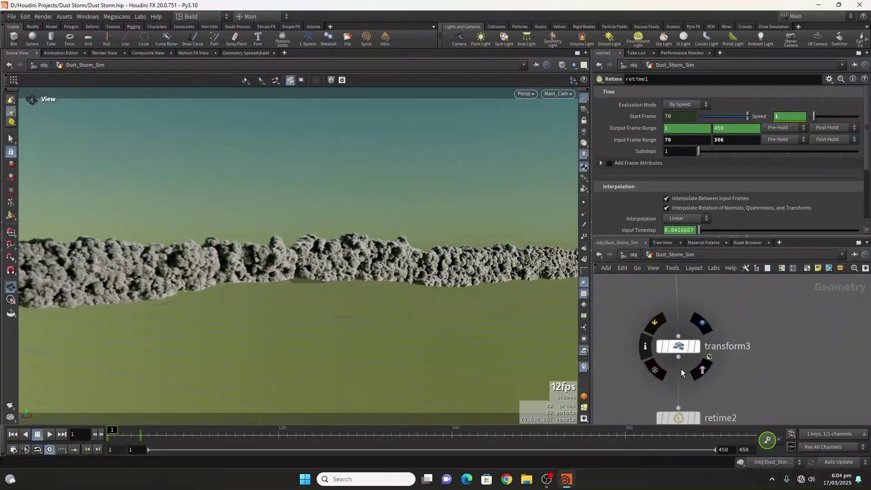
scroll(648, 349, down, 2)
scroll(652, 346, up, 2)
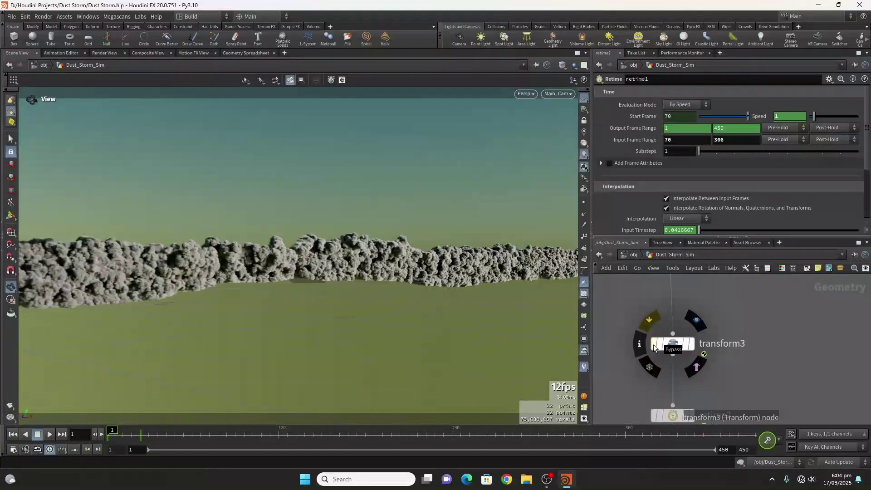
scroll(655, 349, down, 5)
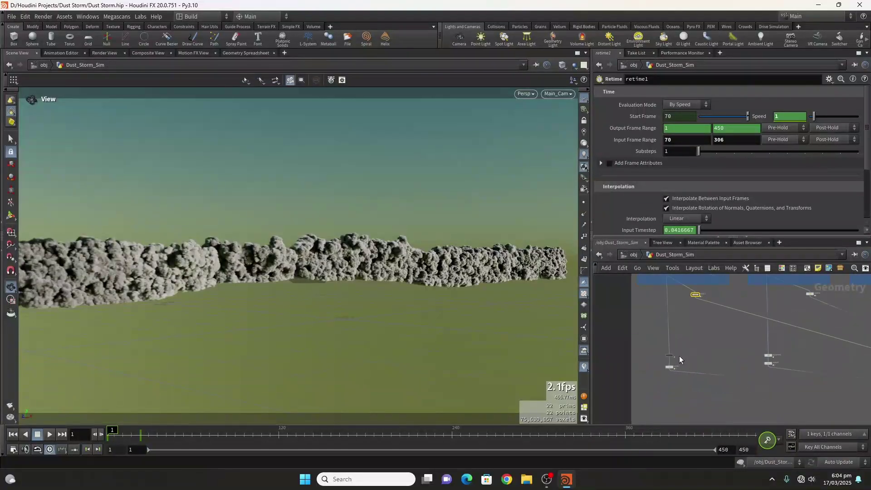
scroll(743, 355, up, 5)
mouse_move(735, 353)
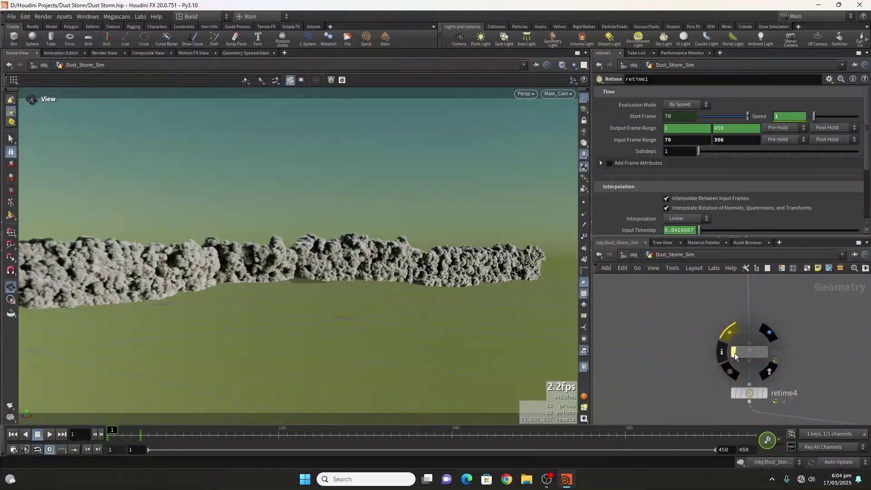
Step: Turn the bypass off again on transform3 and transform2
scroll(734, 360, down, 4)
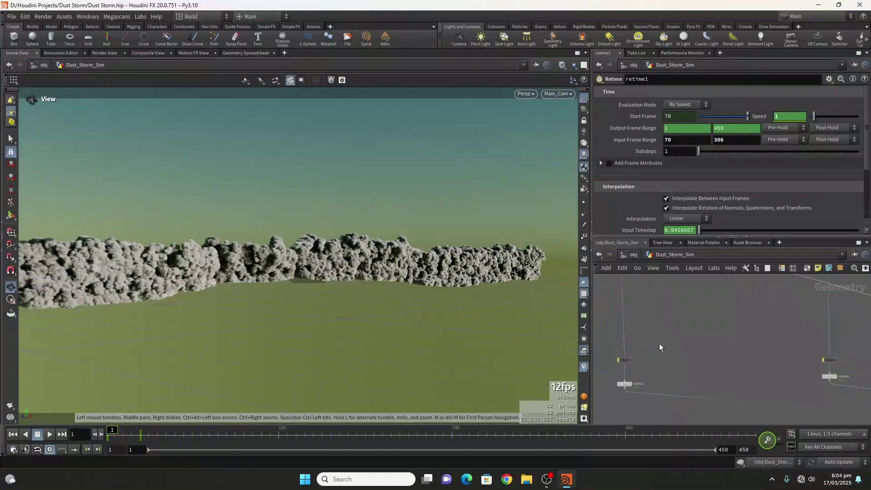
mouse_move(621, 357)
scroll(621, 360, up, 3)
click(618, 363)
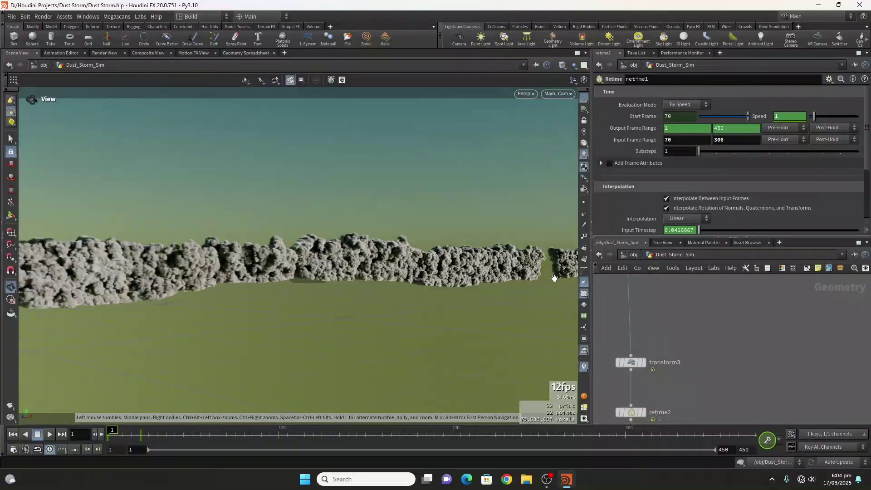
scroll(625, 340, down, 4)
middle_drag(778, 343, 728, 350)
scroll(728, 350, up, 4)
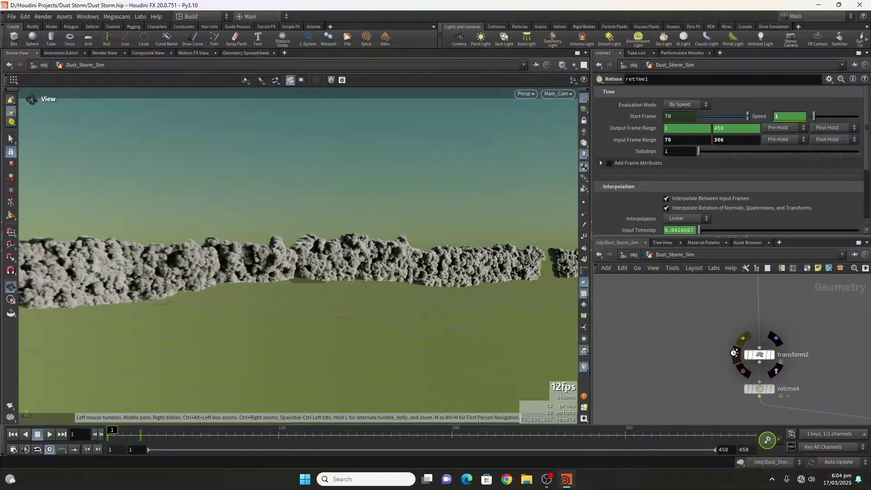
click(747, 355)
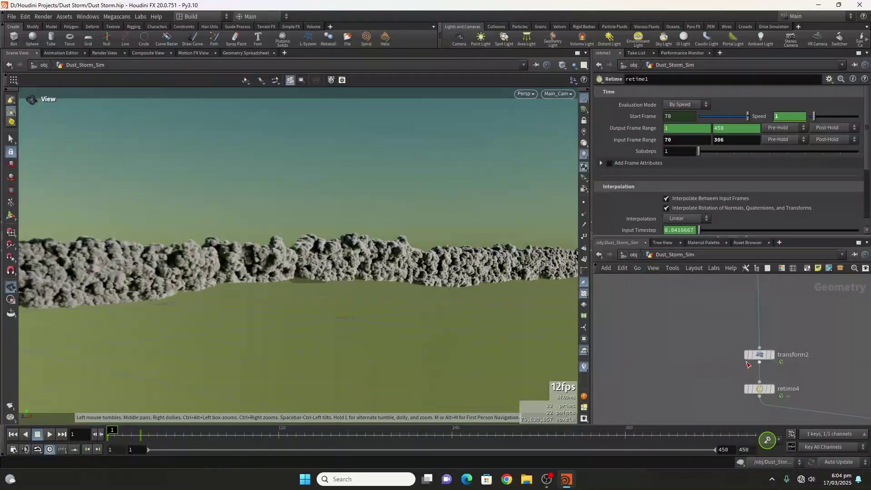
Step: Select retime4 below transform2 and check its evaluation mode, speed and frame ranges
scroll(704, 338, down, 4)
scroll(732, 384, up, 4)
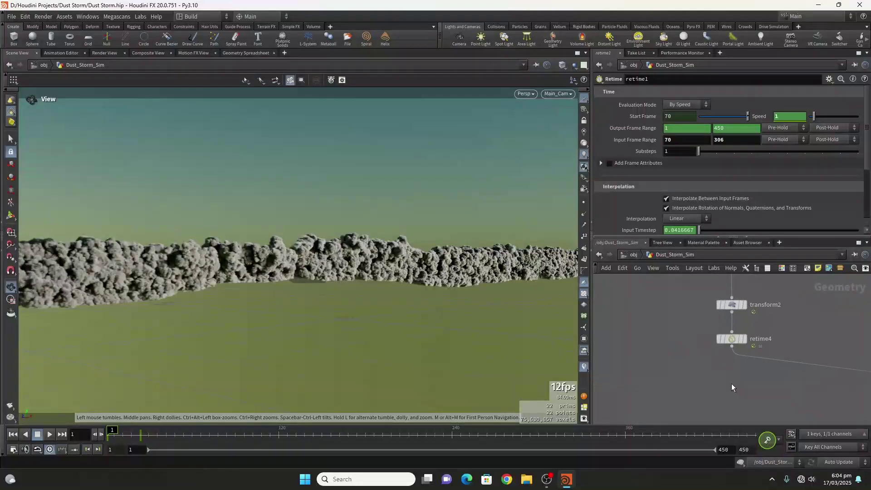
scroll(676, 349, down, 3)
scroll(713, 343, up, 5)
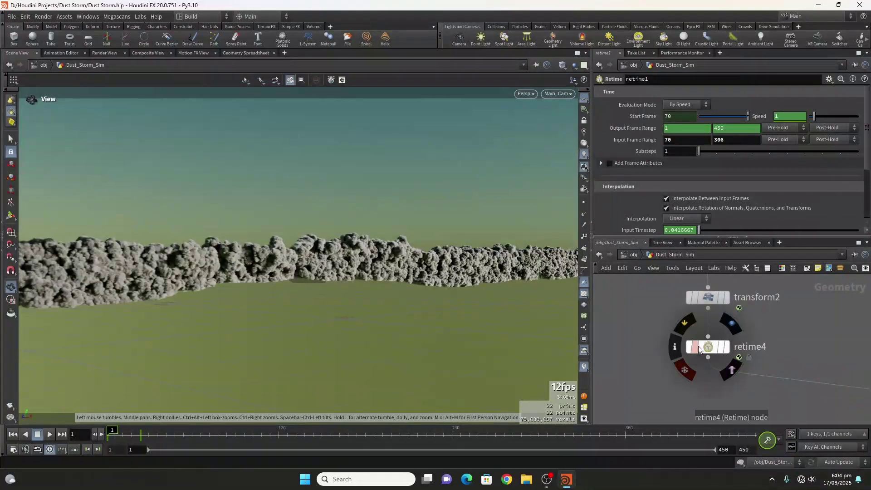
click(709, 347)
scroll(632, 347, down, 5)
scroll(636, 323, up, 3)
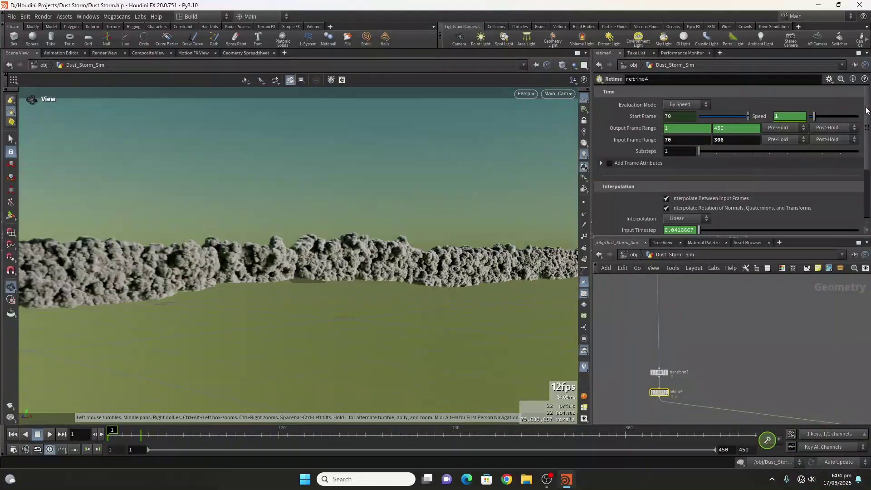
Step: Examine retime4's interpolation and volume settings, including the available blend modes
drag(865, 110, 869, 132)
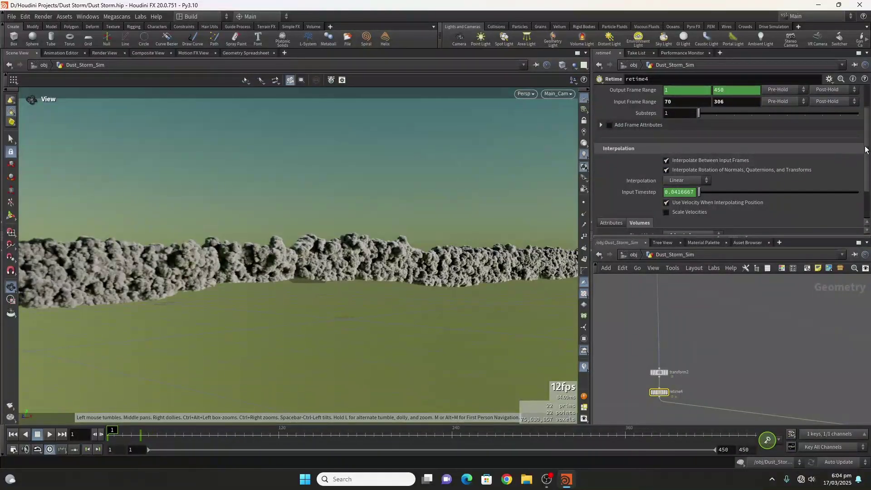
scroll(865, 150, down, 3)
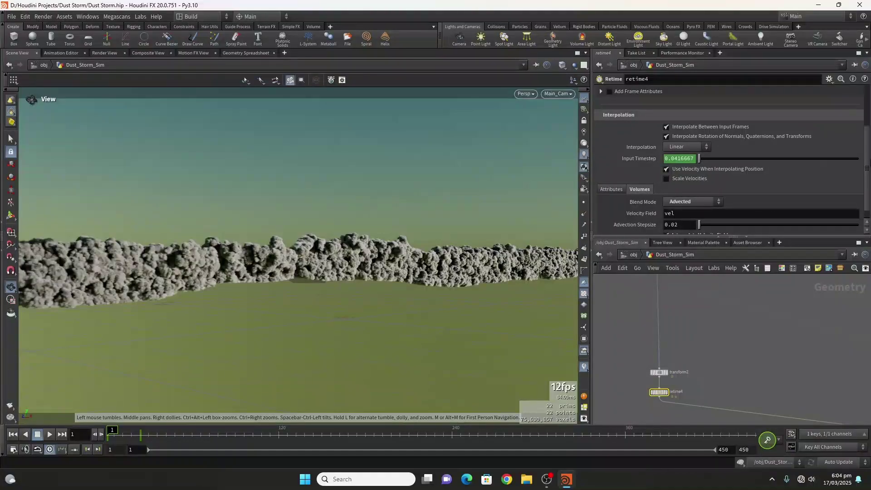
scroll(624, 181, down, 1)
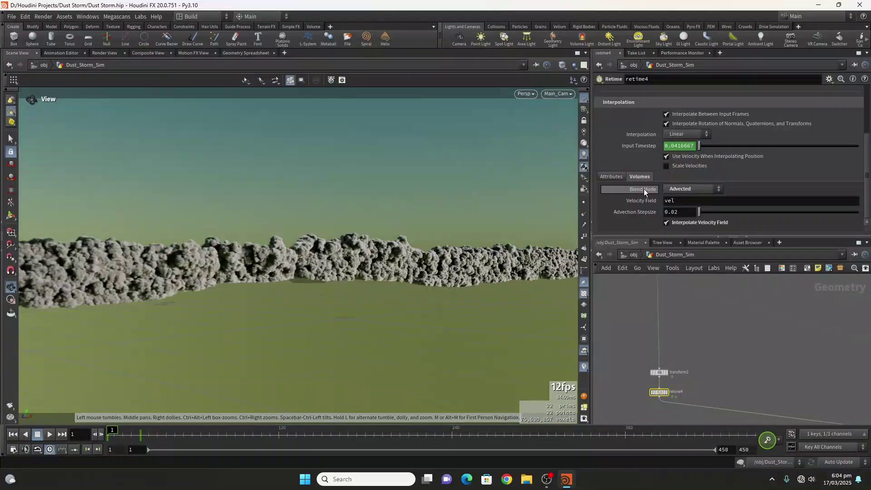
click(682, 189)
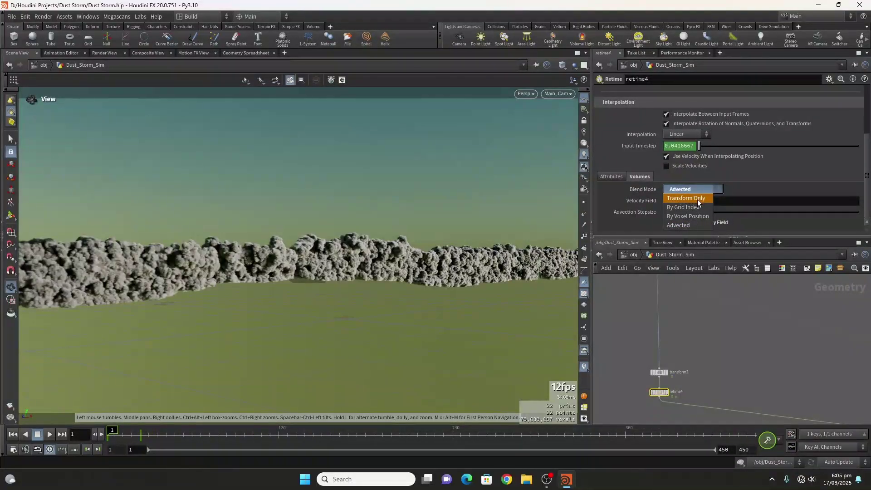
click(649, 223)
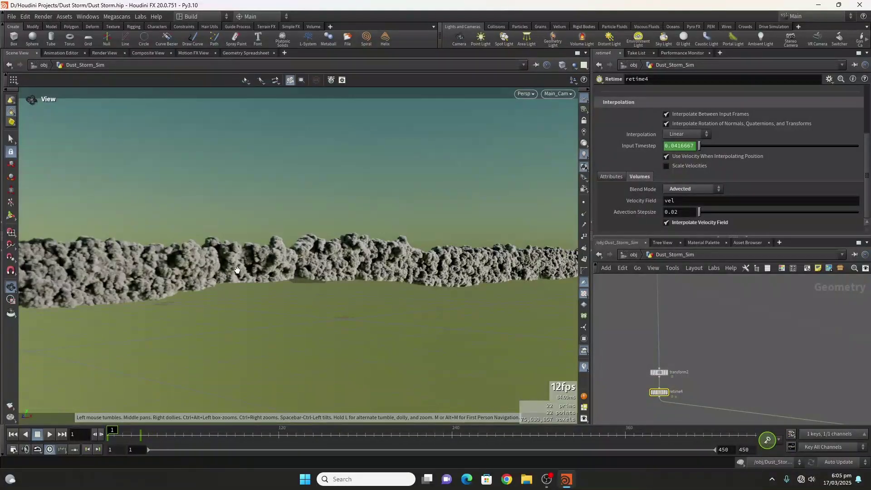
Step: Look over the red duplicated networks and display Mid_Scale_Dust_storm_10 at frame 107
scroll(631, 324, down, 6)
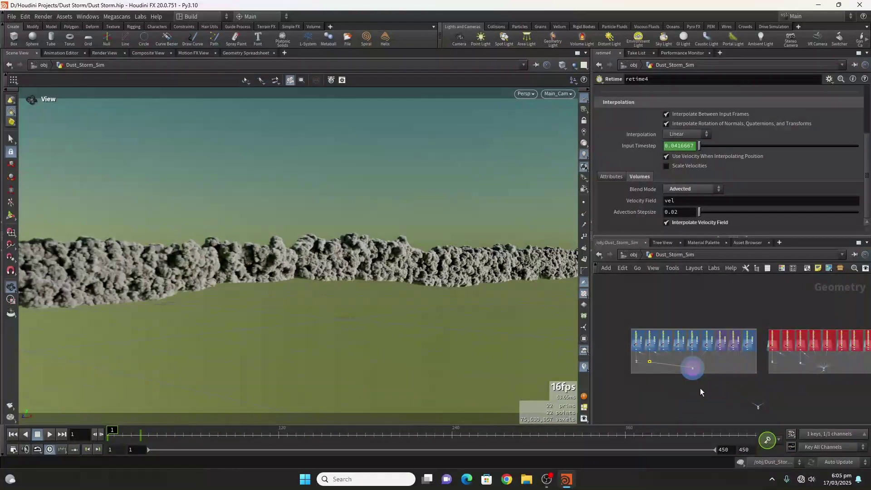
scroll(700, 391, up, 6)
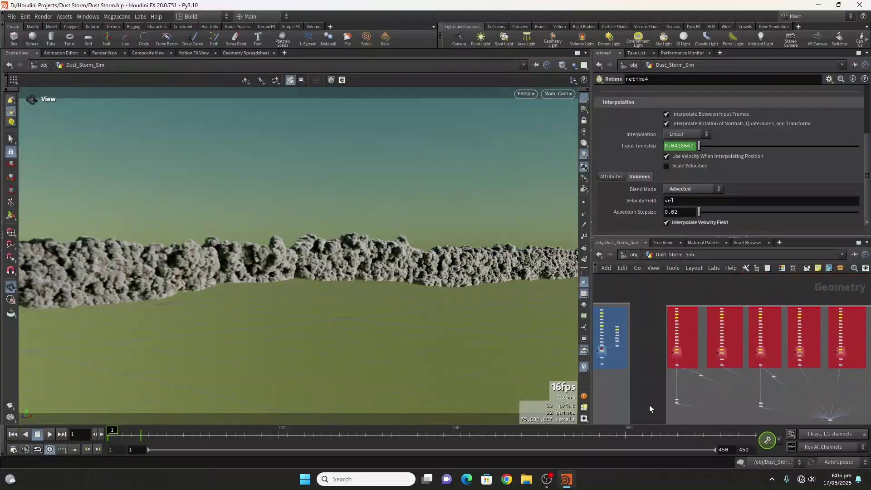
scroll(663, 364, up, 3)
middle_drag(662, 363, 663, 420)
scroll(660, 340, down, 6)
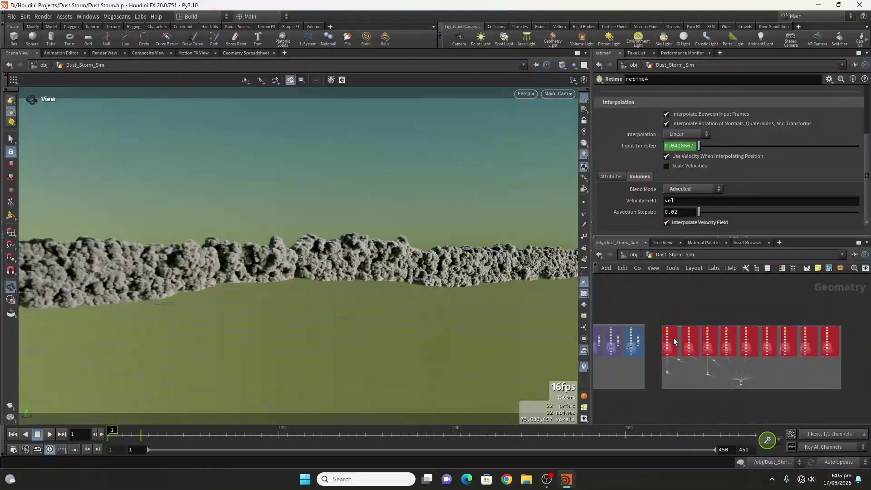
scroll(673, 341, down, 3)
scroll(669, 331, up, 6)
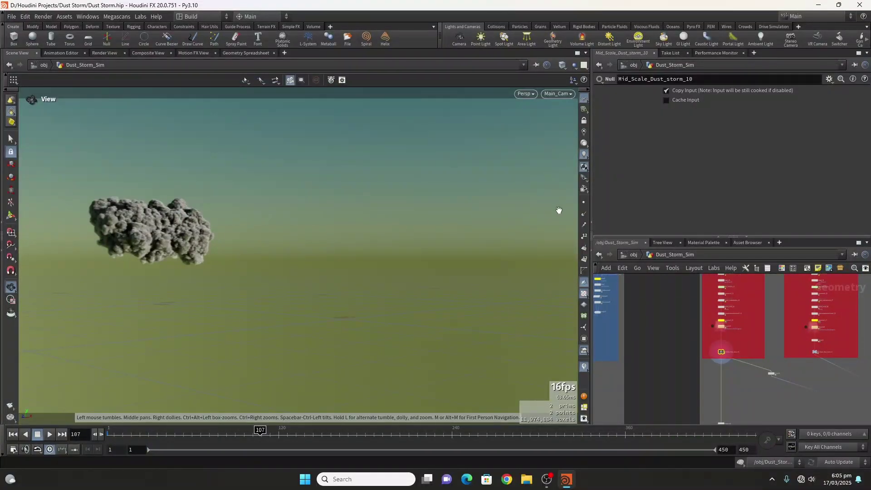
Step: Display merge11 below the red networks, review its inputs and go to frame 1
scroll(702, 328, down, 7)
scroll(748, 347, up, 6)
scroll(749, 342, up, 4)
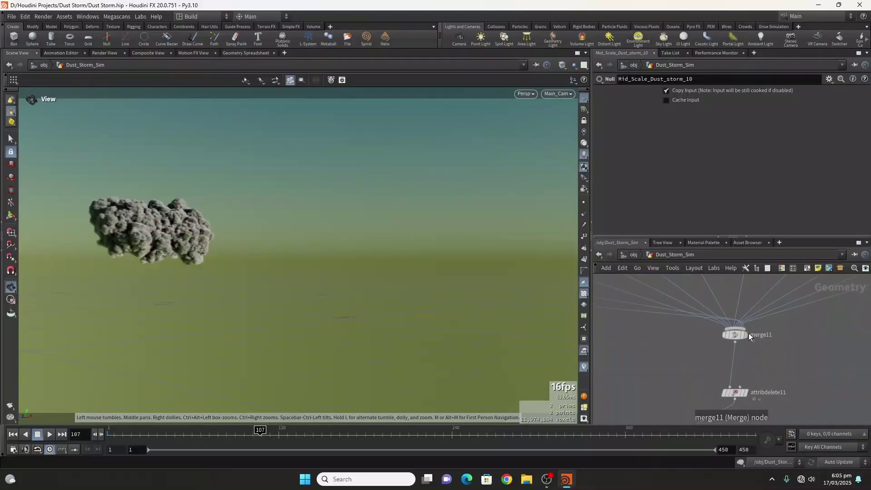
click(734, 335)
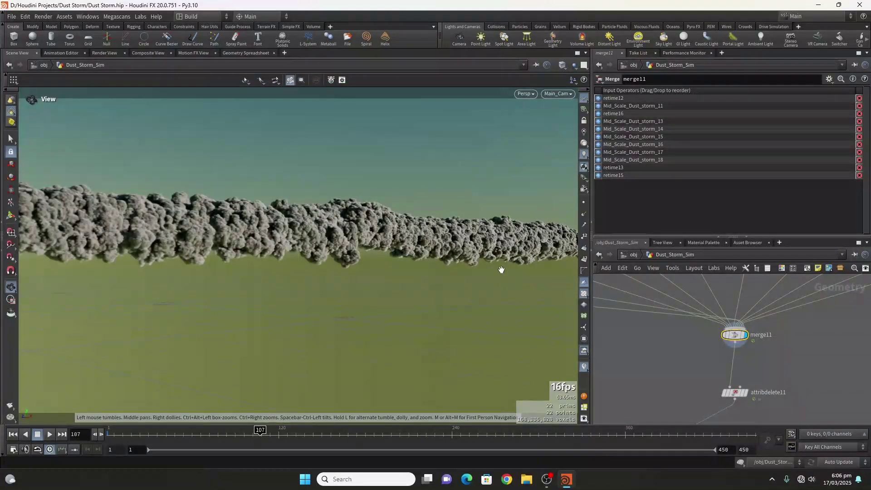
scroll(798, 309, down, 6)
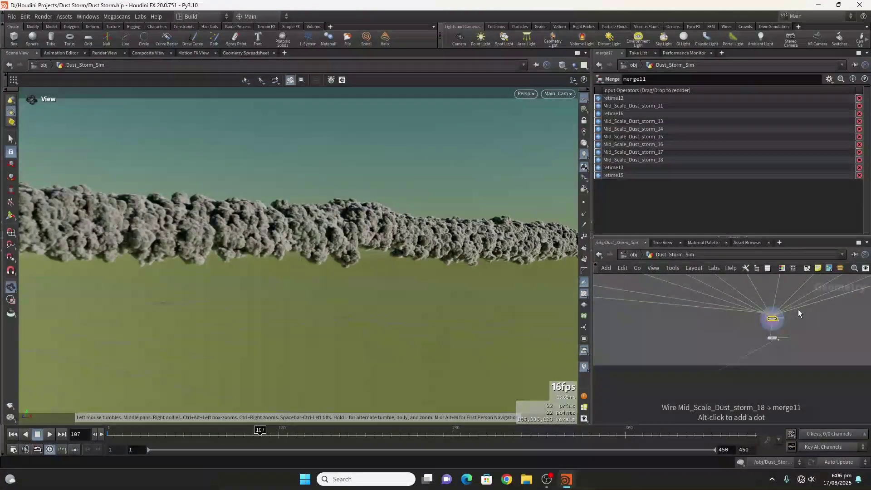
click(12, 435)
Step: Display merge12, which joins the blue and red network groups, and check its inputs
scroll(703, 340, down, 5)
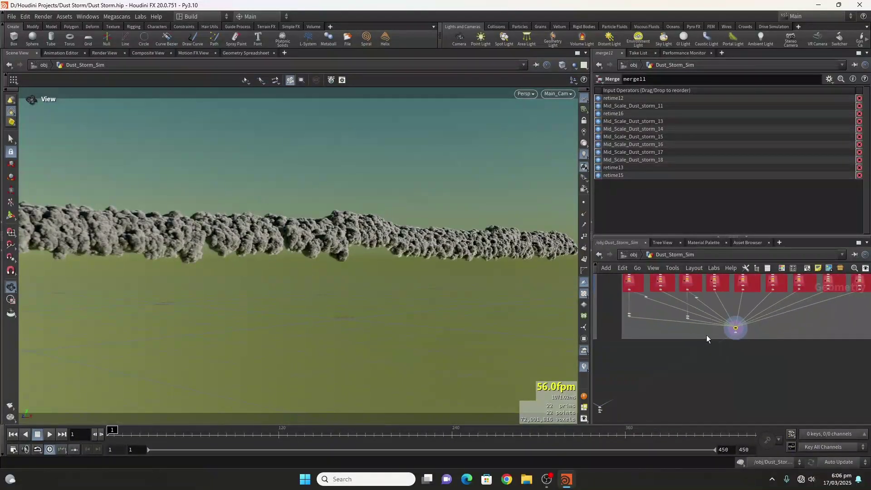
scroll(665, 368, up, 6)
scroll(733, 371, down, 6)
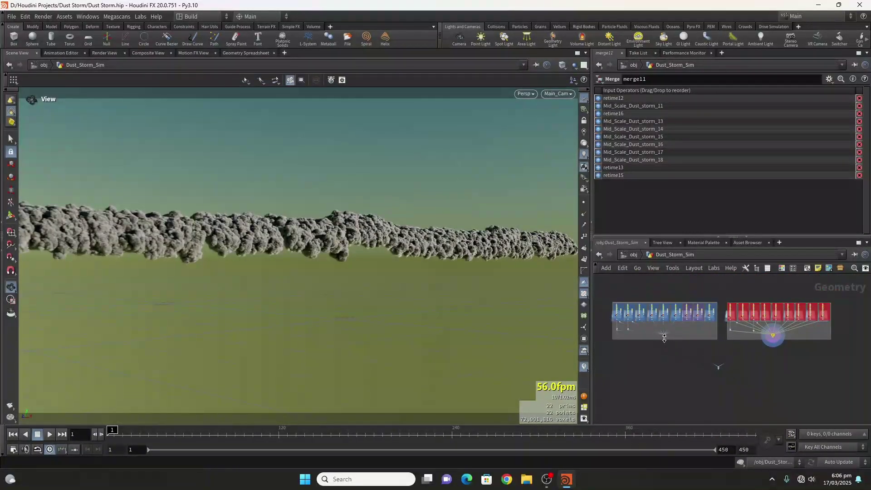
scroll(725, 356, up, 8)
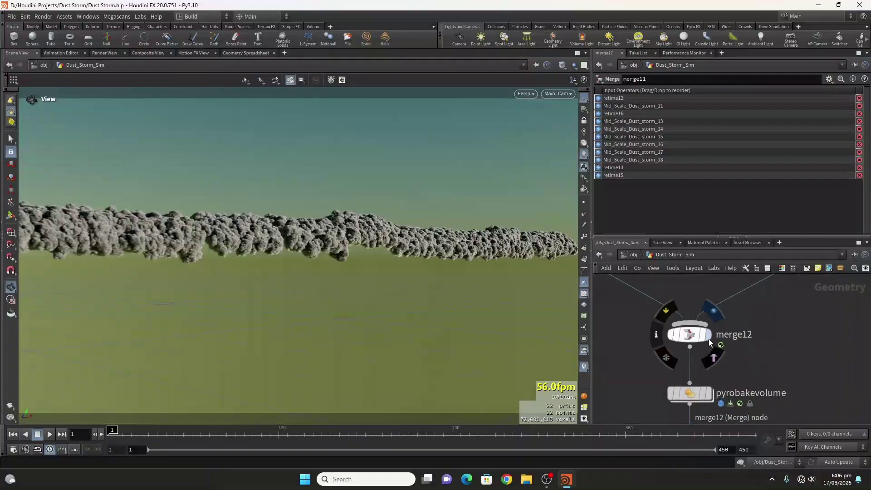
click(689, 338)
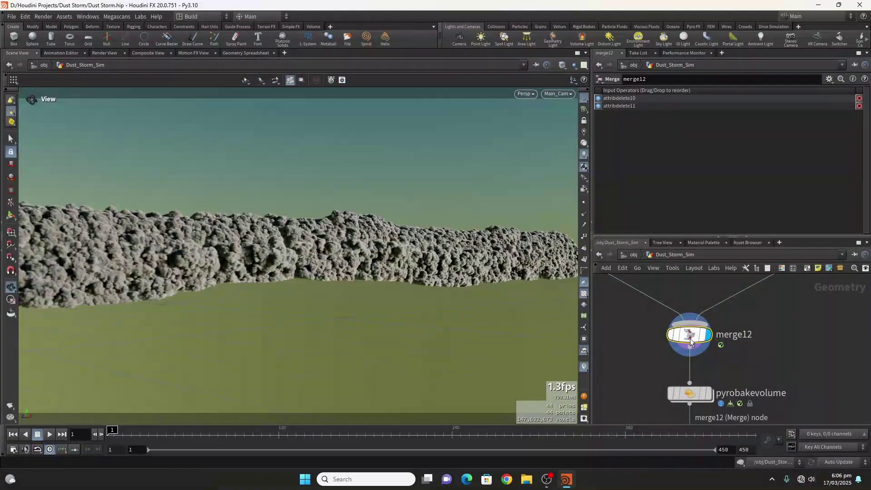
Step: Display pyrobakevolume to check its smoke settings, then set the display to the OUT_Sand_Storm null
scroll(699, 358, up, 2)
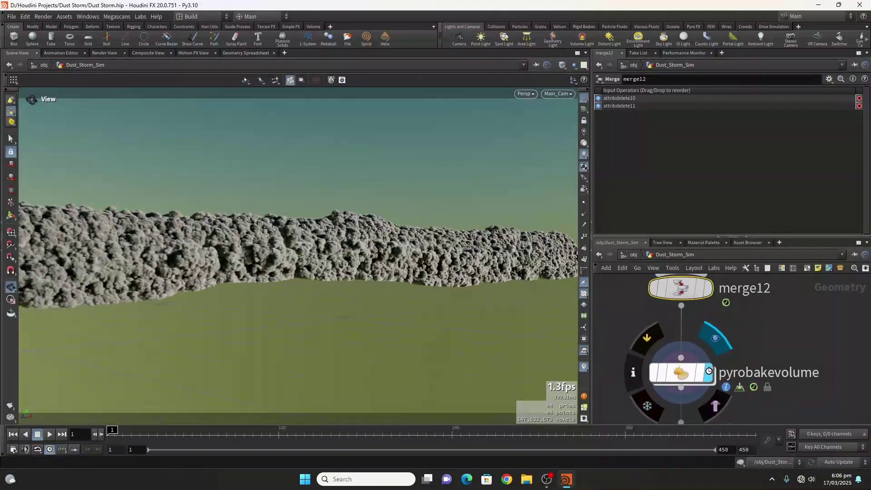
click(685, 374)
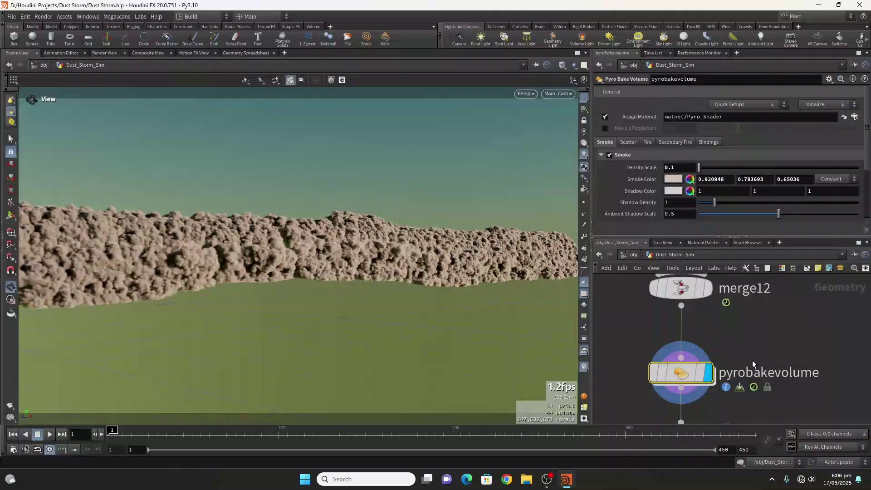
scroll(730, 375, down, 3)
scroll(740, 386, up, 2)
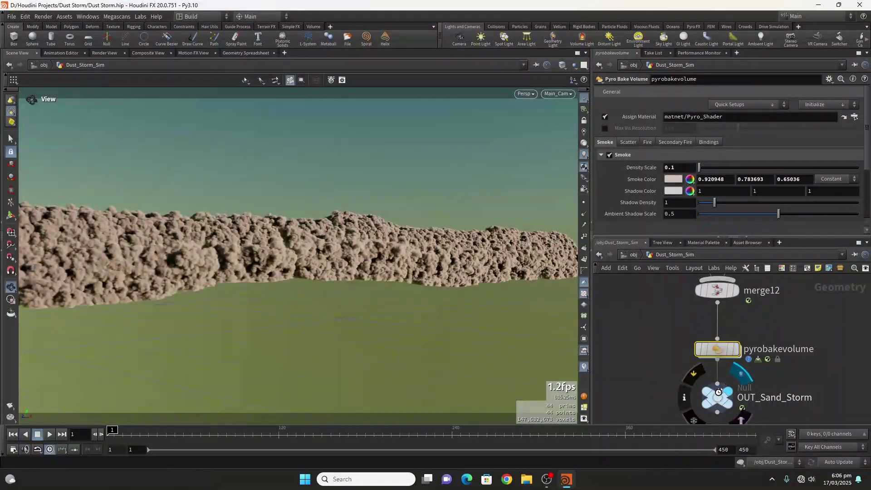
click(717, 396)
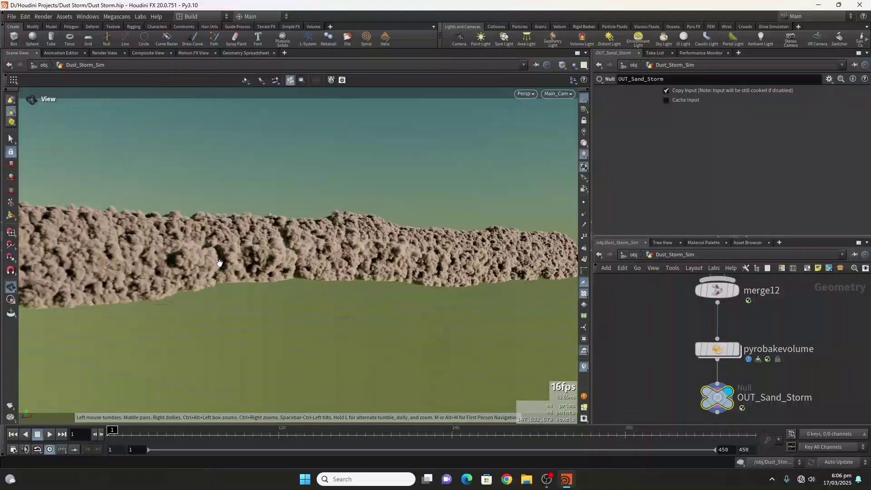
Step: Return to the object level and show Dust_Storm_Sim together with the desert environment
click(631, 255)
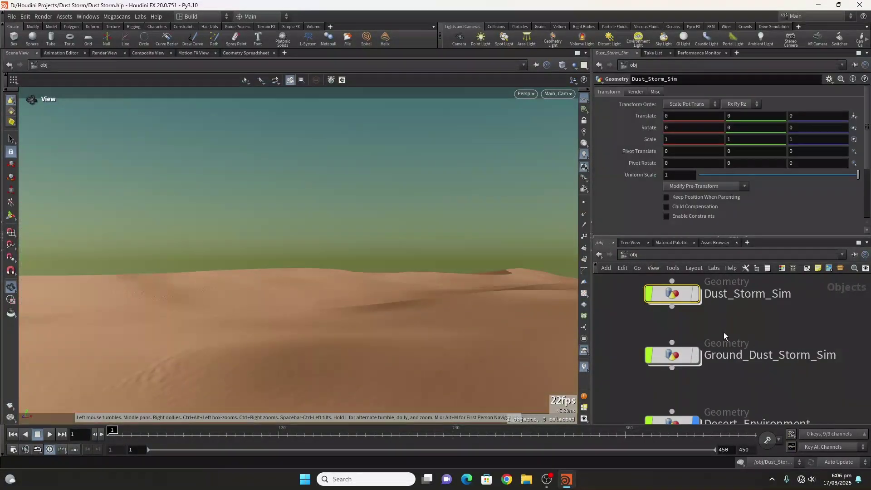
click(695, 294)
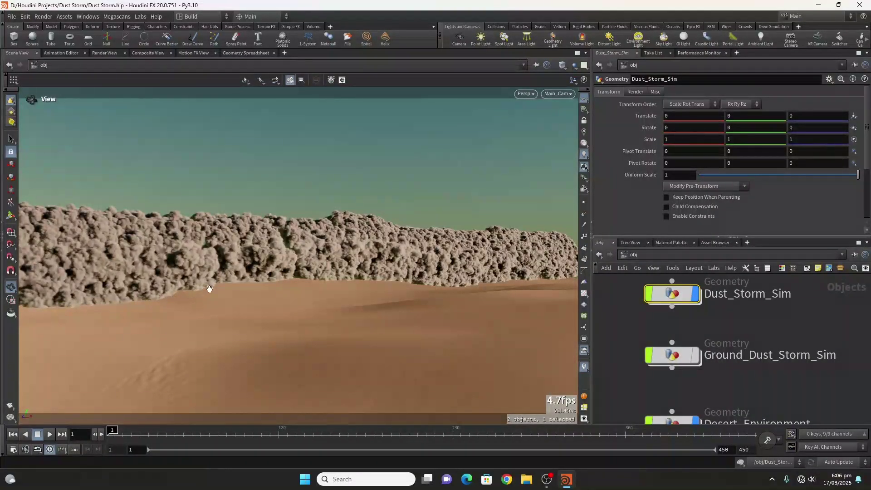
Step: Open the Ground_Dust_Storm_Sim network and look over its row of blue network groups
click(676, 356)
double_click(676, 356)
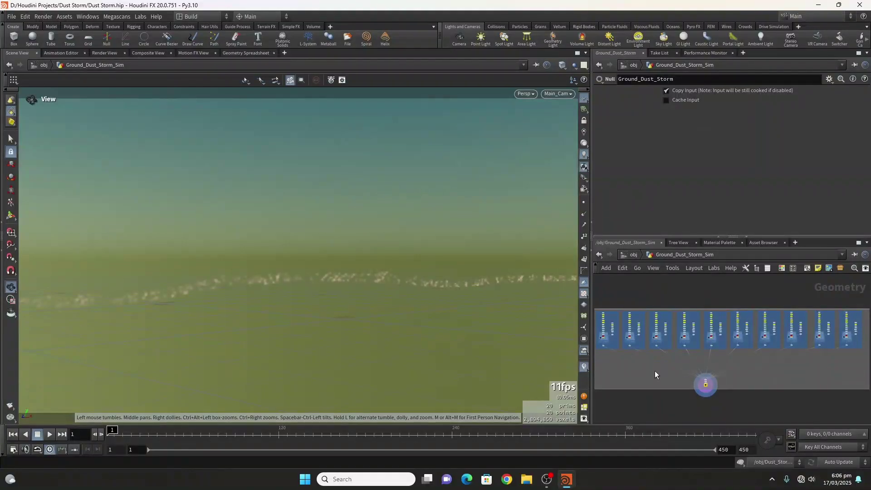
middle_drag(654, 371, 742, 395)
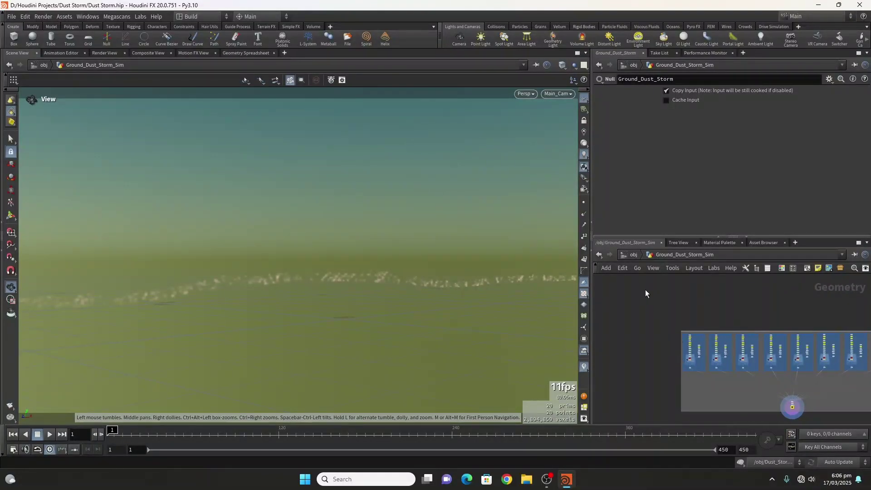
click(631, 255)
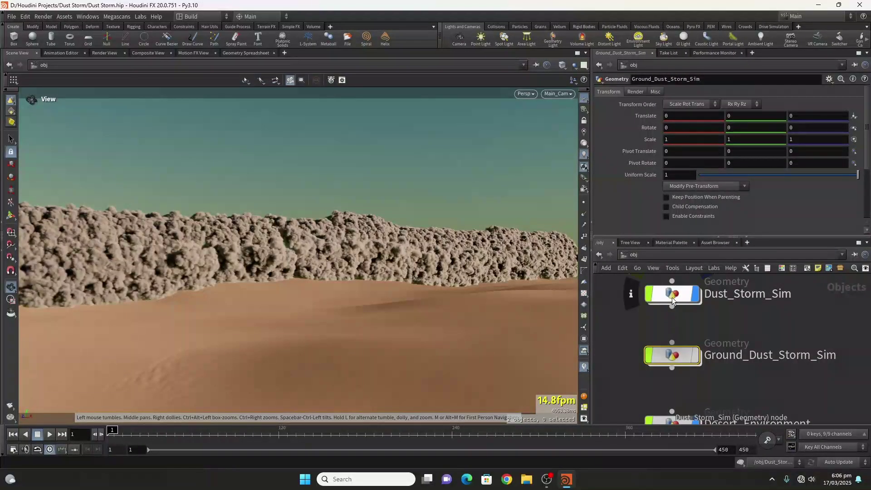
double_click(673, 354)
scroll(685, 328, up, 8)
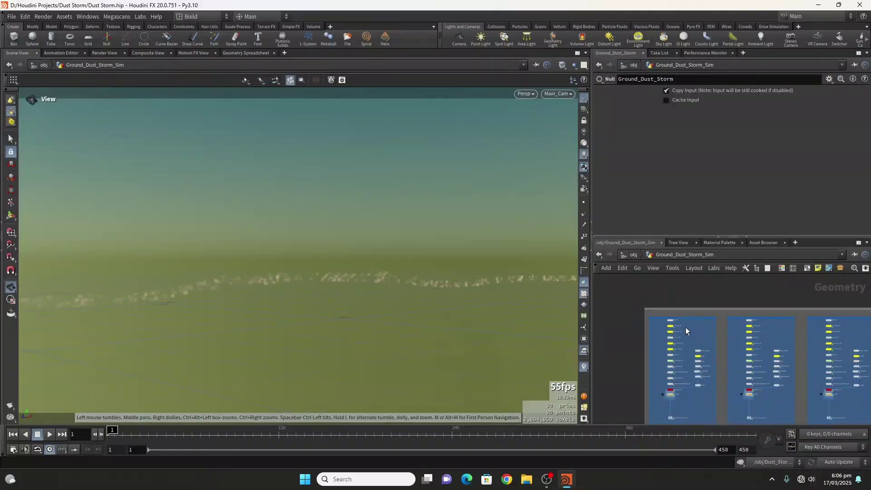
Step: Display grid1_01 in the first blue network and examine its shape, orientation, size, rows and columns
scroll(715, 333, up, 4)
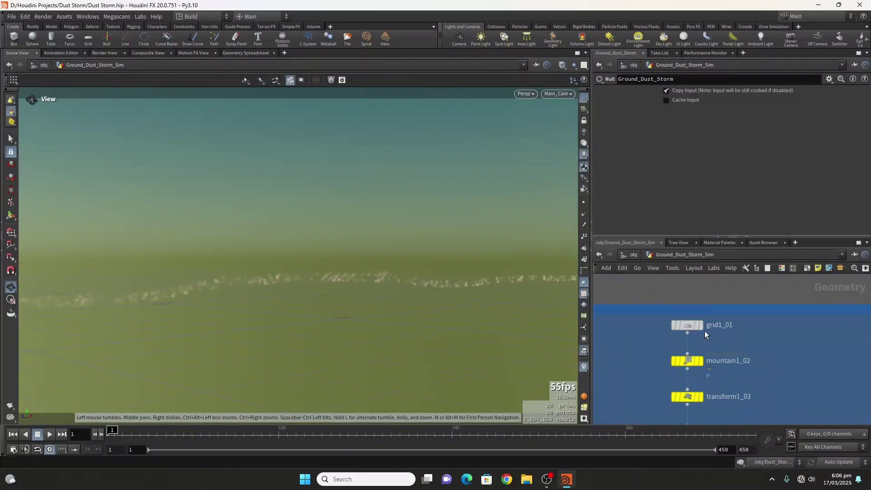
scroll(704, 331, up, 3)
click(706, 329)
click(682, 326)
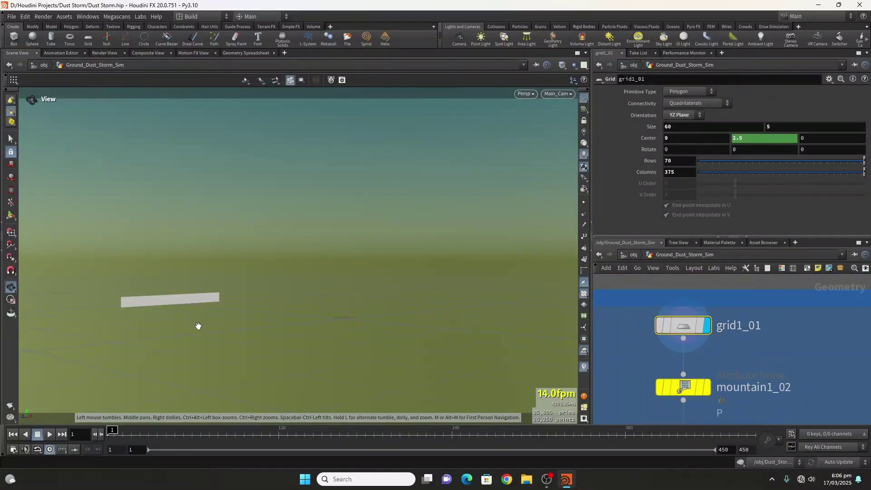
scroll(80, 301, up, 5)
scroll(111, 301, up, 1)
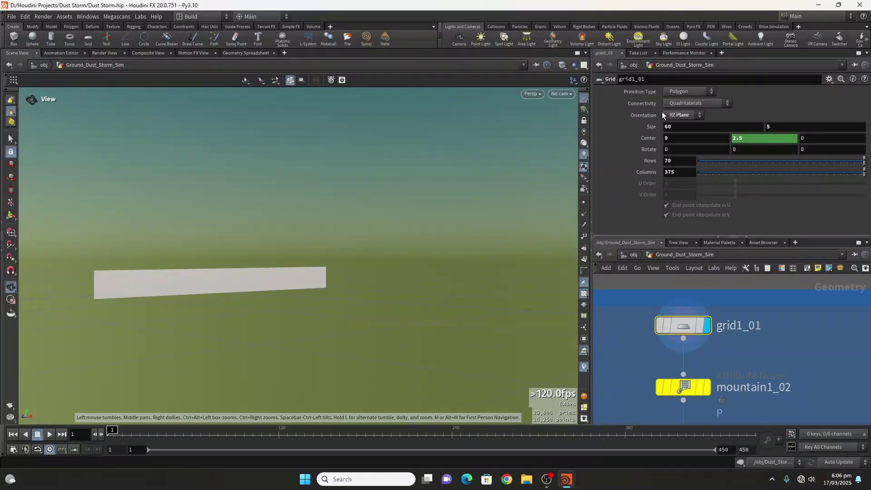
key(Tab)
Step: Display mountain1_02 below the grid and review its noise value and noise pattern settings
middle_drag(642, 352, 654, 291)
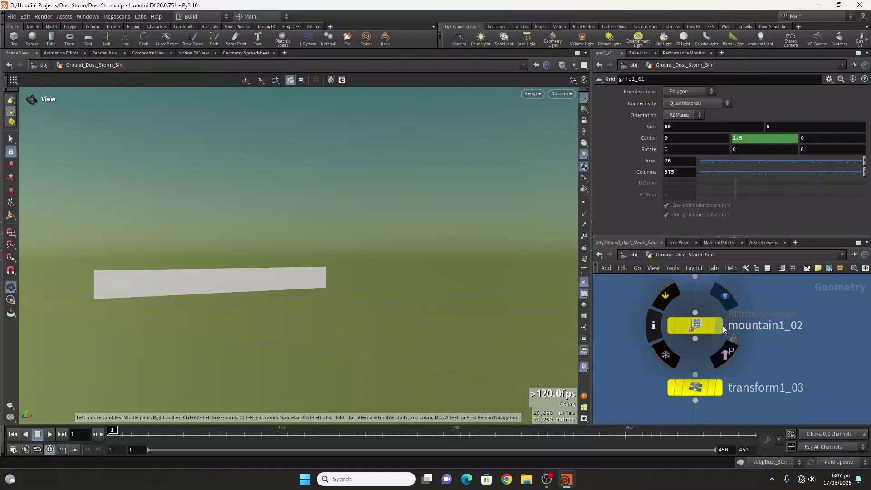
click(720, 325)
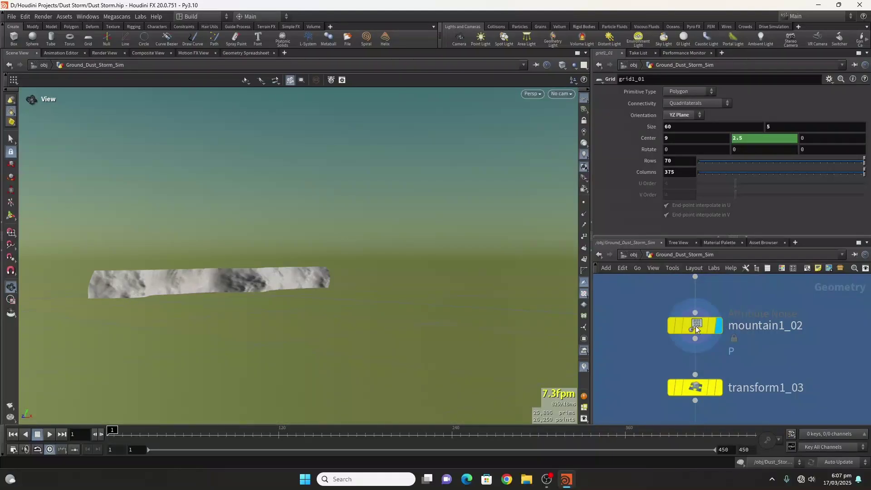
click(697, 329)
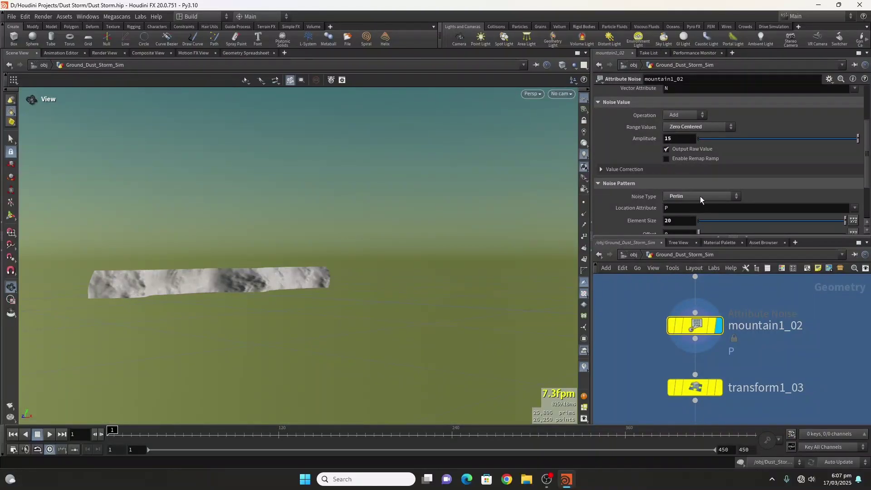
Step: Follow the chain past transform1_03 and display normal1_05 to check its normal settings
middle_drag(633, 390, 639, 316)
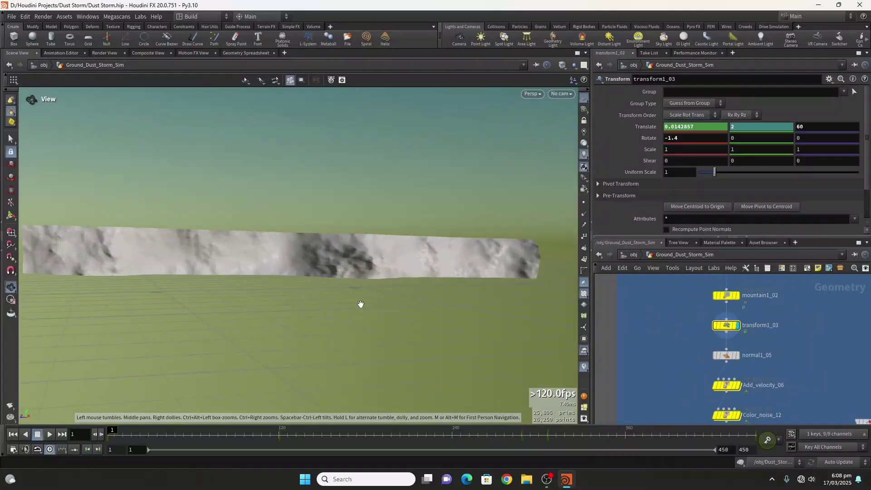
scroll(742, 353, up, 3)
click(709, 354)
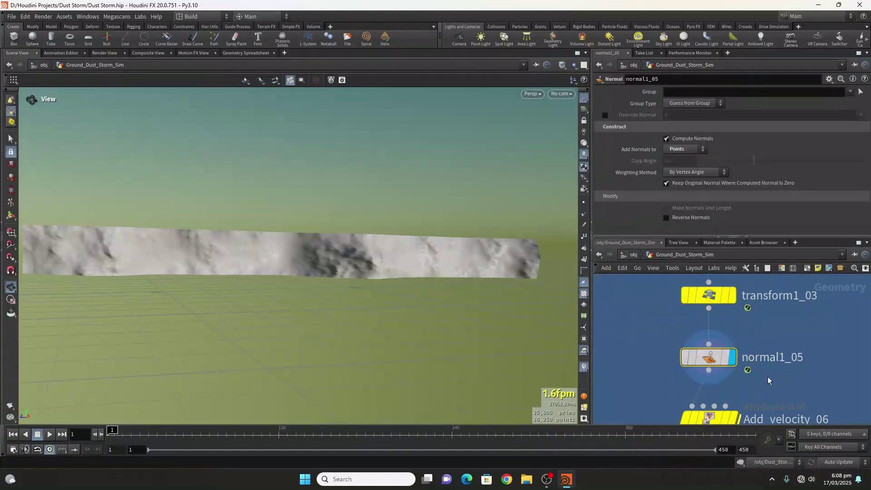
Step: Select Add_velocity_06 and examine its noise settings, including the offset expressions and amplitude
middle_drag(764, 361, 749, 317)
click(704, 335)
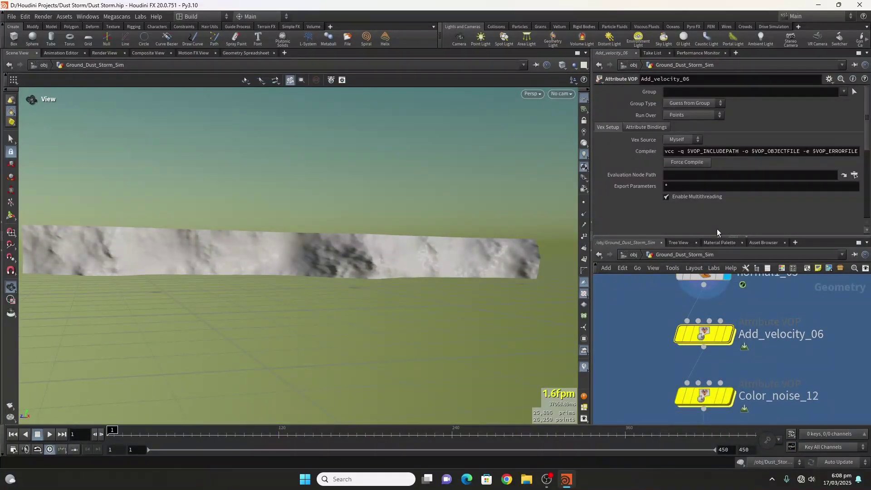
scroll(727, 195, down, 5)
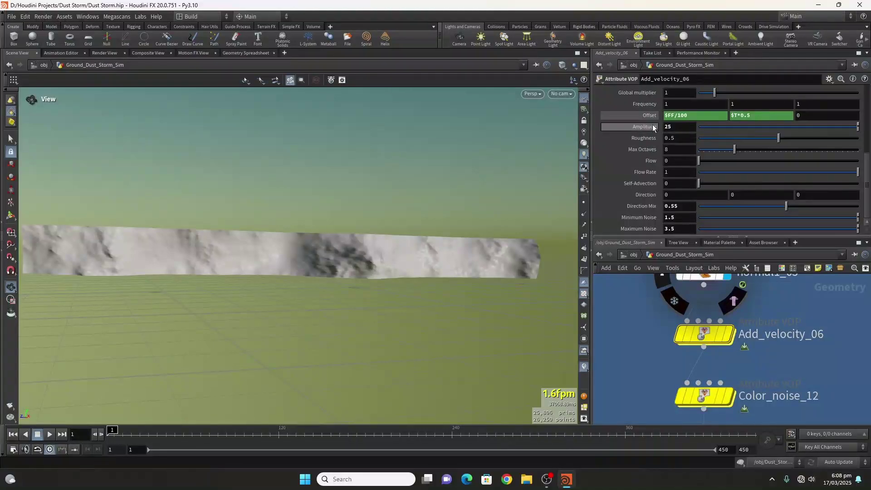
drag(766, 113, 687, 111)
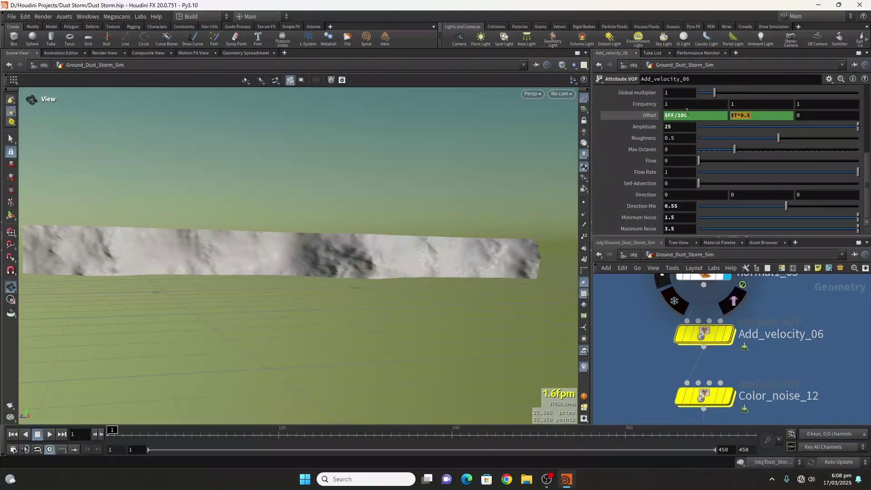
click(646, 114)
Step: Select Color_noise_12 and review its noise type, frequency, offset and roughness settings
middle_drag(769, 397, 757, 329)
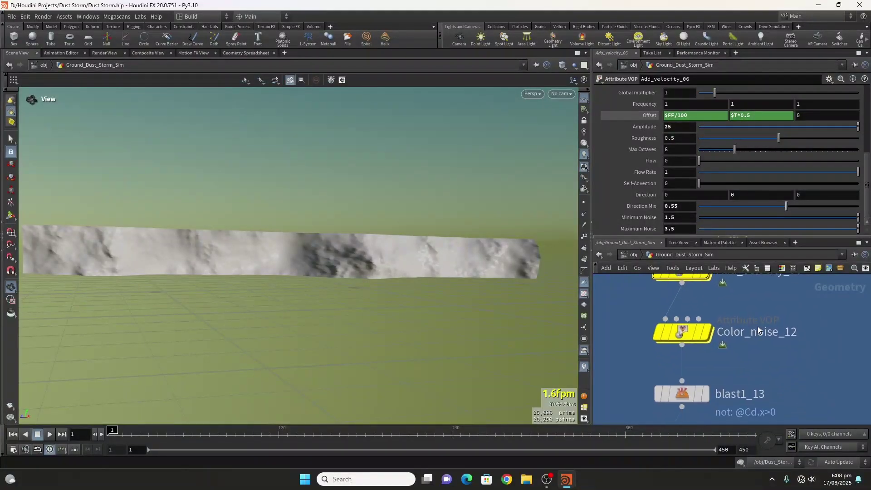
scroll(758, 366, down, 3)
click(705, 310)
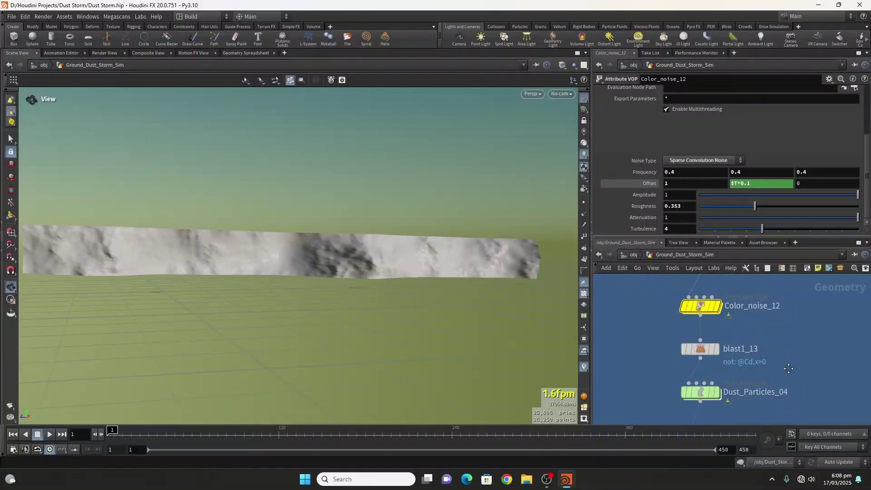
Step: Locate pyrosolver1_10 further down the chain, look into its FORCES network and return to the solver's setup settings
mouse_move(788, 368)
middle_down()
mouse_move(784, 289)
mouse_move(782, 311)
mouse_move(770, 282)
middle_up()
scroll(749, 342, down, 4)
middle_drag(753, 376, 747, 339)
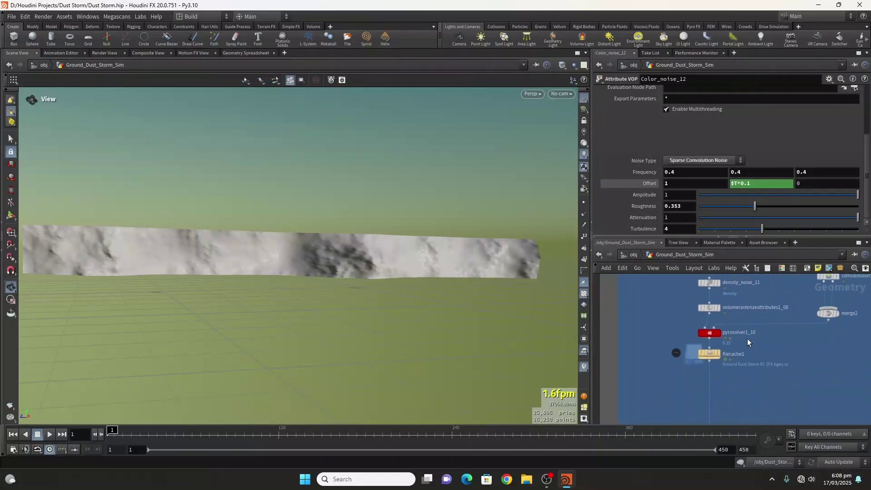
scroll(709, 336, up, 4)
double_click(701, 334)
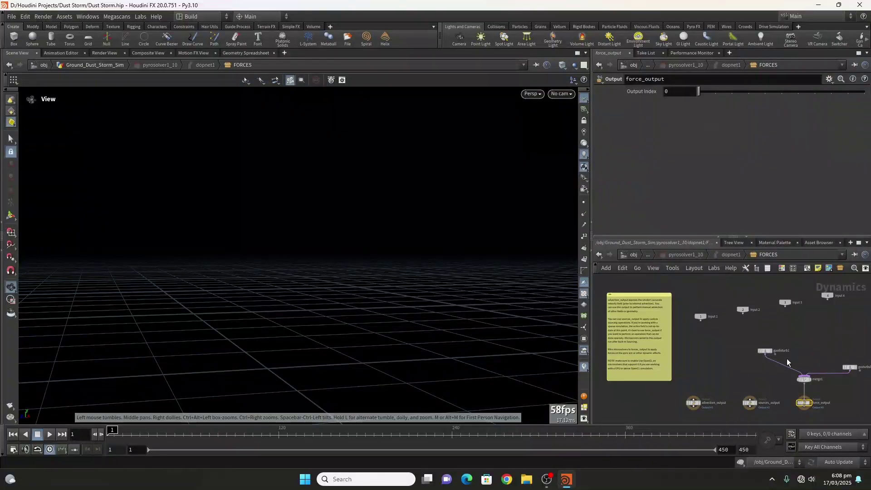
click(678, 255)
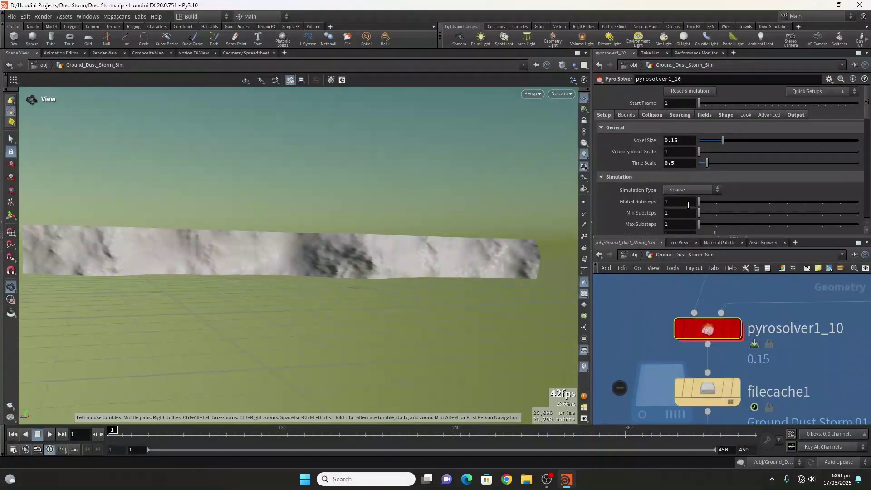
Step: Review the density, temperature and vel sources in the sourcing settings of pyrosolver1_10
click(684, 115)
scroll(771, 159, down, 3)
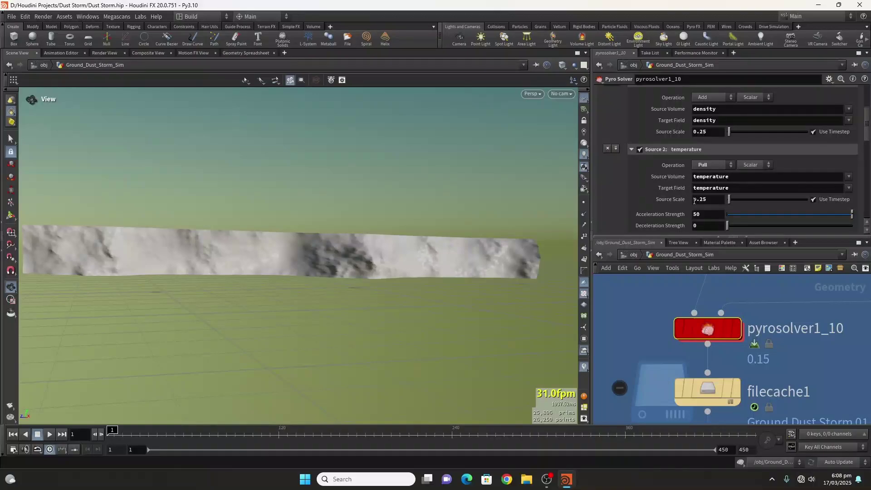
drag(868, 135, 868, 155)
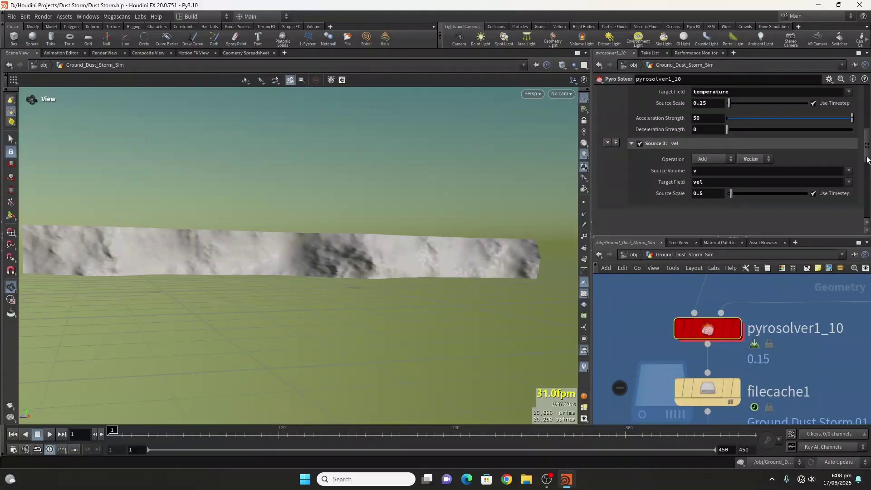
drag(867, 160, 867, 89)
Step: Review the shape settings of pyrosolver1_10, from buoyancy and disturbance through to shredding
click(725, 115)
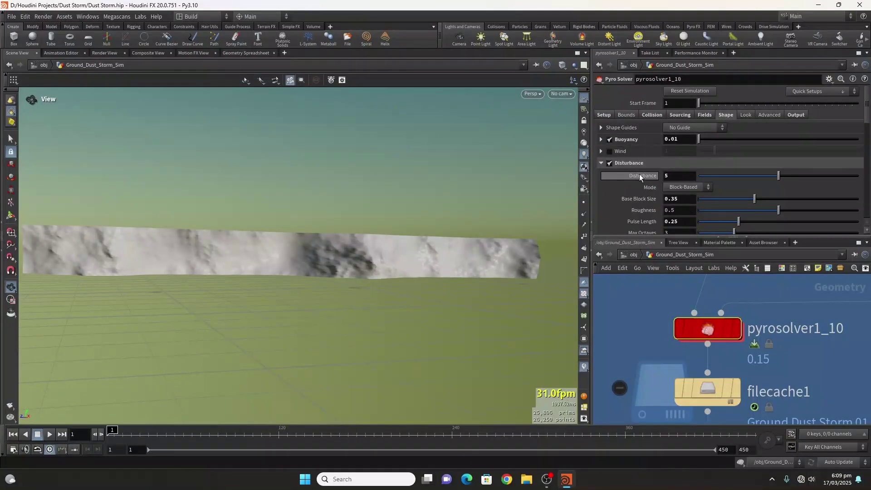
scroll(718, 166, down, 2)
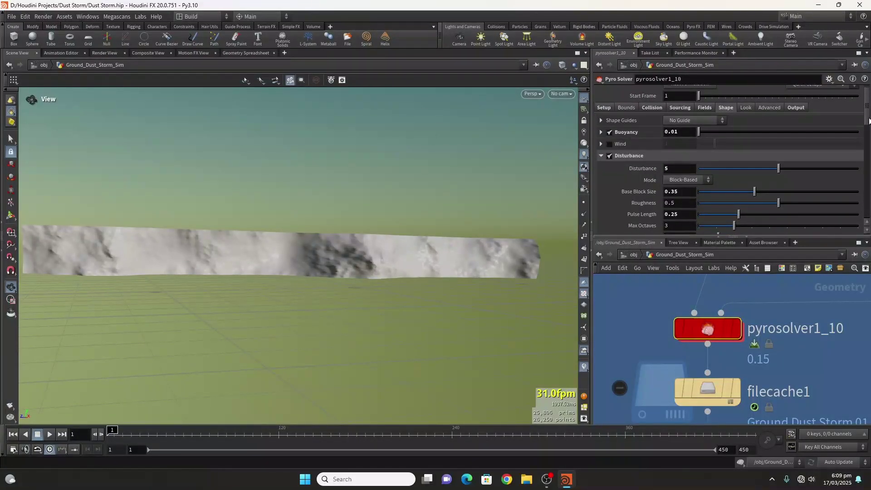
drag(868, 114, 870, 177)
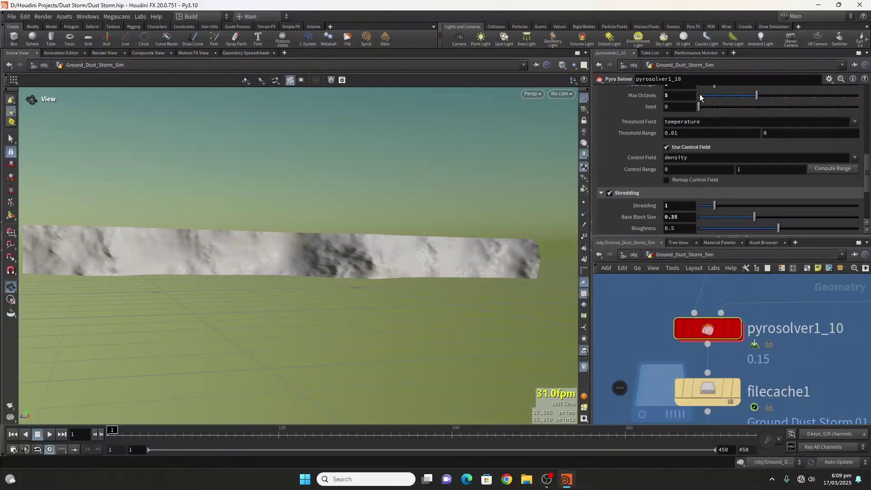
scroll(726, 181, down, 3)
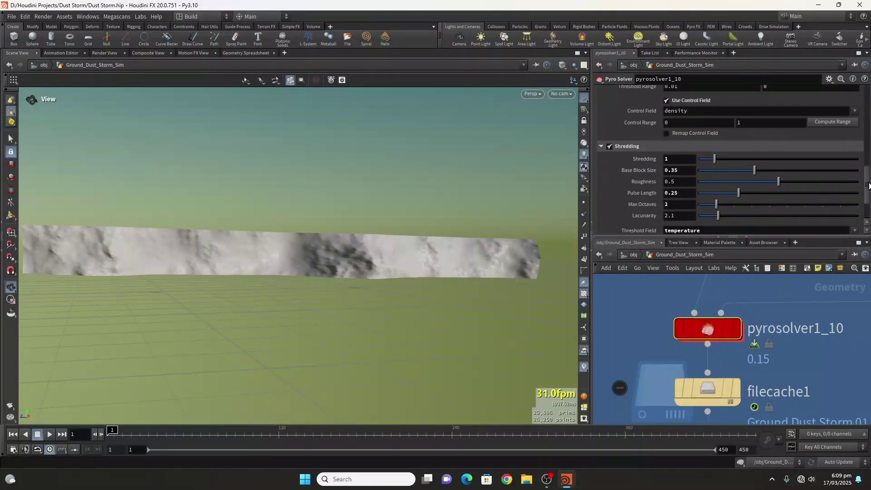
Step: Open the solver's FORCES network, examine the gasdisturb1 settings and return to the Ground_Dust_Storm_Sim network
double_click(719, 325)
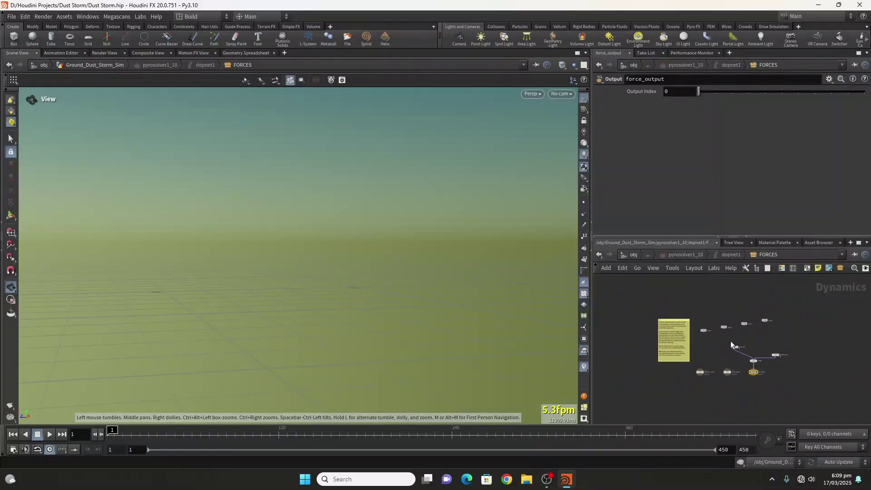
scroll(730, 341, up, 5)
click(736, 352)
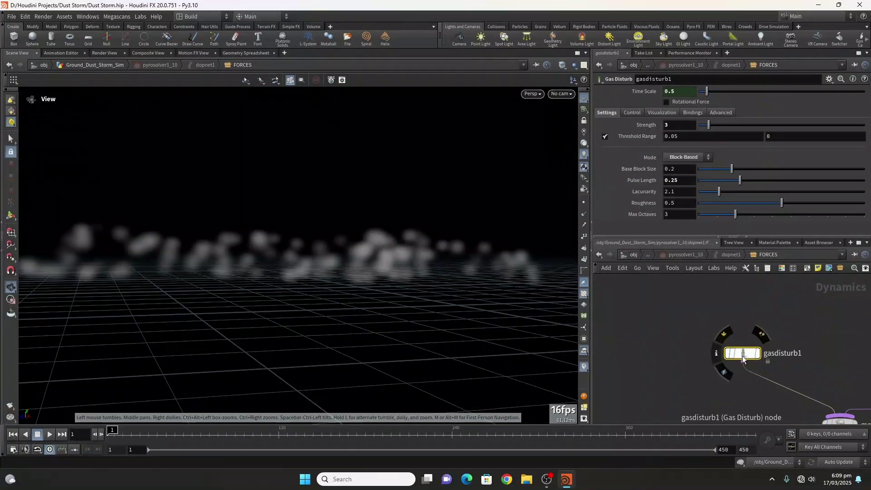
scroll(791, 353, down, 4)
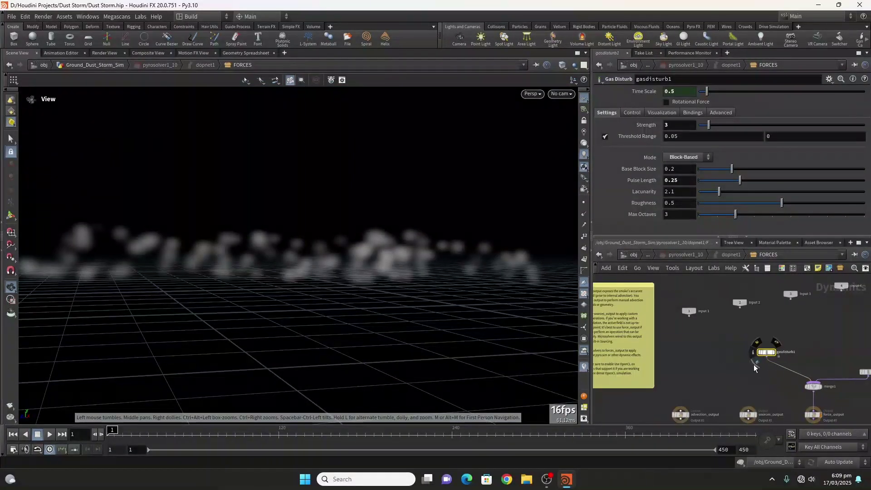
key(u)
Step: Look over the node chain feeding pyrosolver1_10, and display filecache1 to view the cached Ground Dust Storm 01 volume
scroll(713, 329, down, 5)
scroll(726, 353, up, 3)
scroll(726, 352, down, 8)
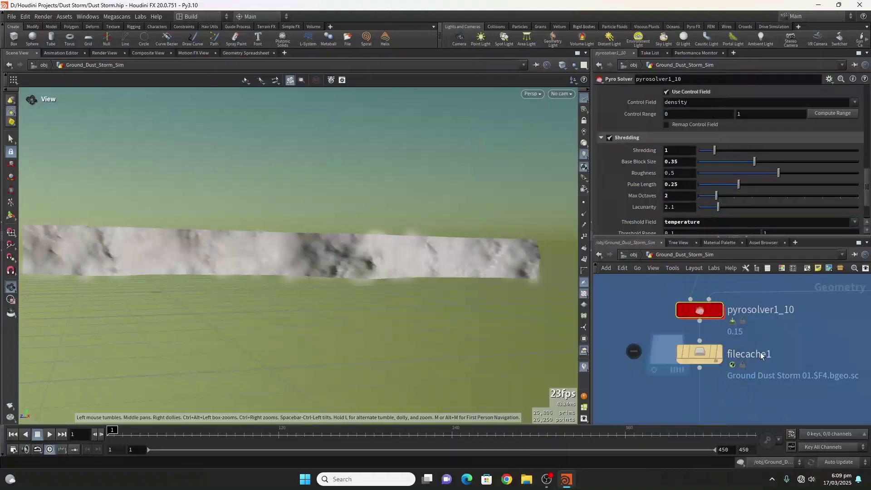
scroll(748, 303, up, 2)
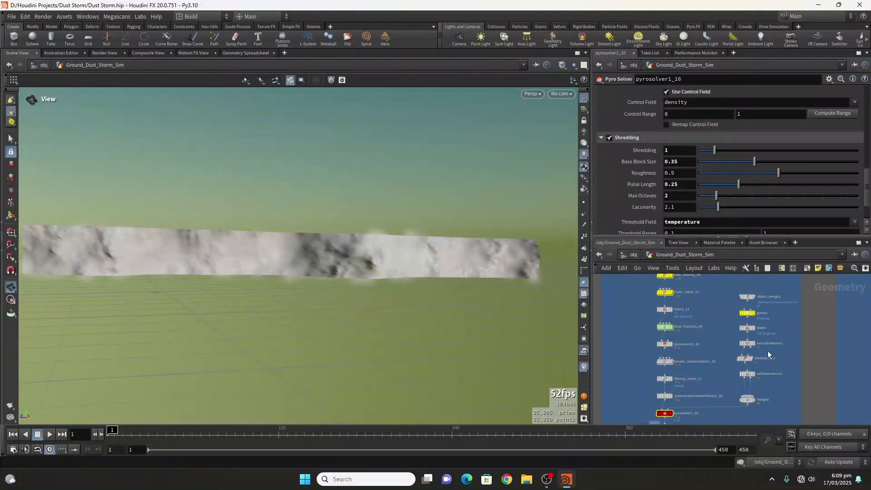
scroll(717, 388, up, 5)
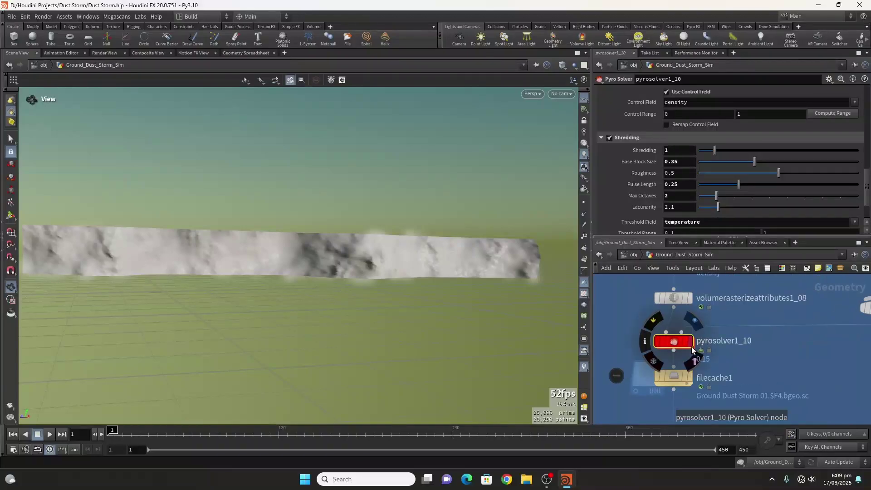
click(689, 374)
click(673, 380)
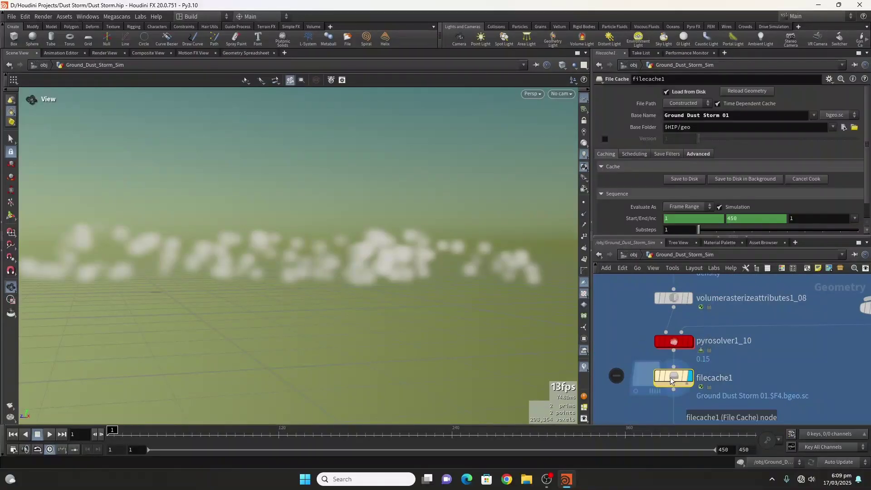
scroll(209, 310, down, 5)
drag(199, 303, 216, 301)
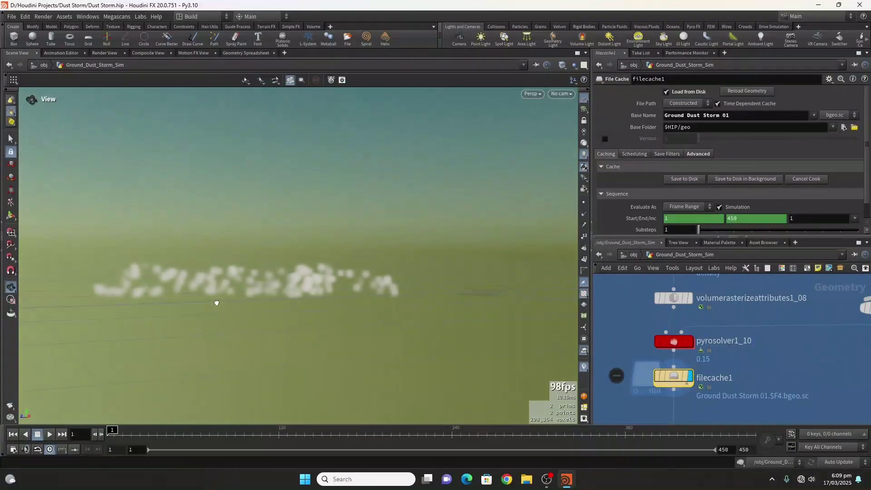
scroll(199, 286, down, 2)
scroll(199, 285, down, 2)
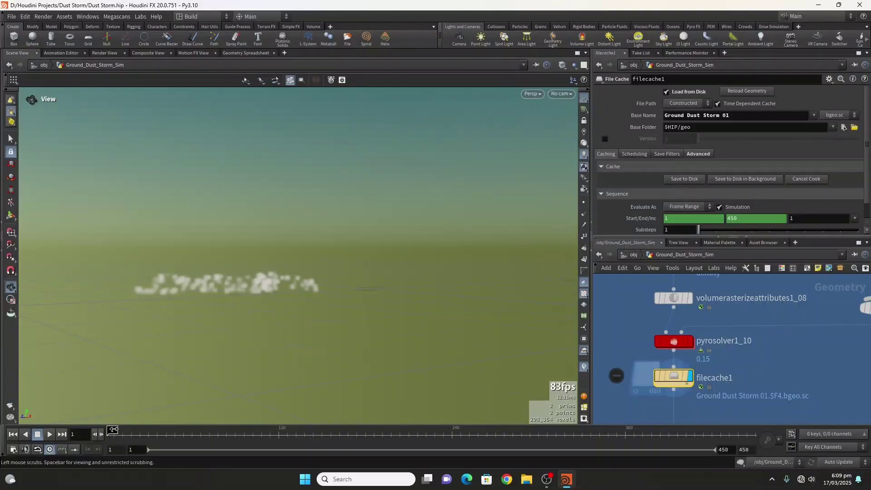
Step: Scrub the cached ground dust storm to frame 408 and move on to the merge1 node that joins the storm copies
drag(116, 434, 677, 439)
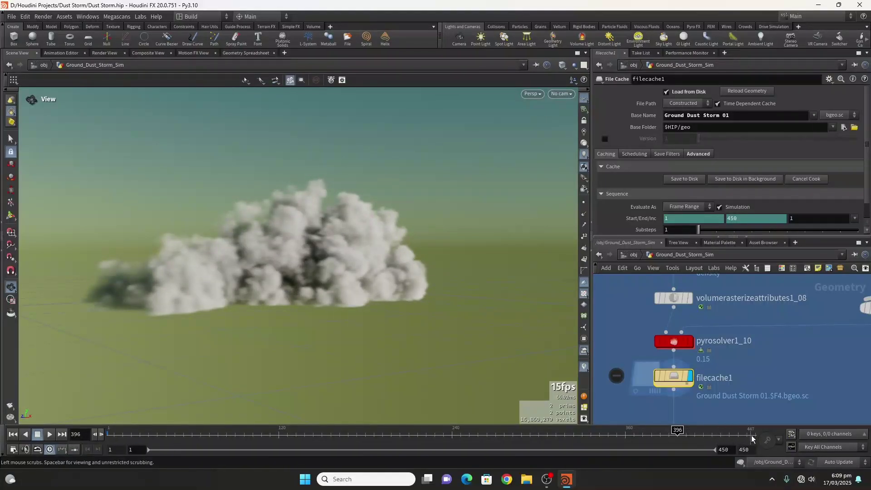
mouse_move(680, 431)
mouse_down()
mouse_move(754, 429)
mouse_move(685, 430)
mouse_move(694, 430)
mouse_up()
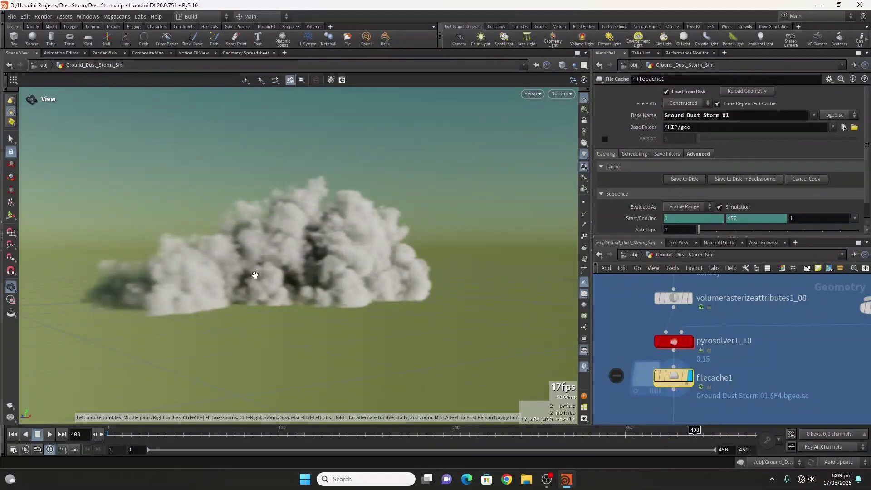
scroll(707, 363, down, 5)
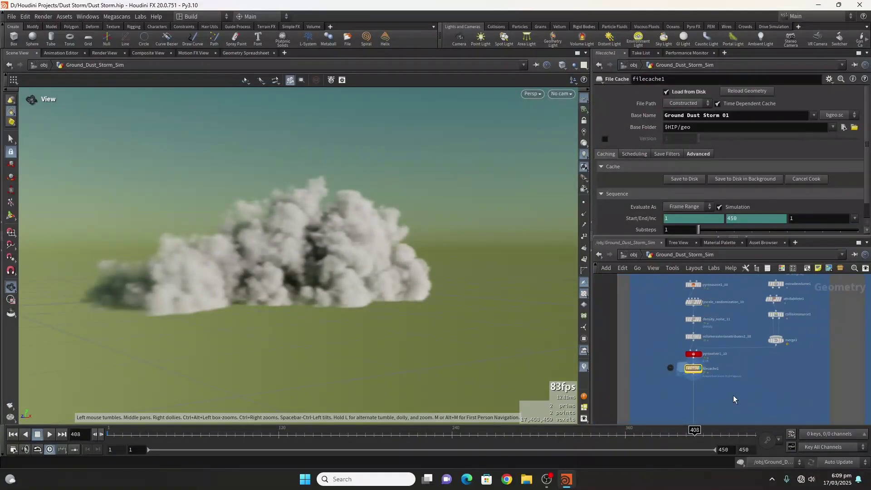
middle_drag(735, 399, 693, 317)
middle_drag(711, 386, 630, 309)
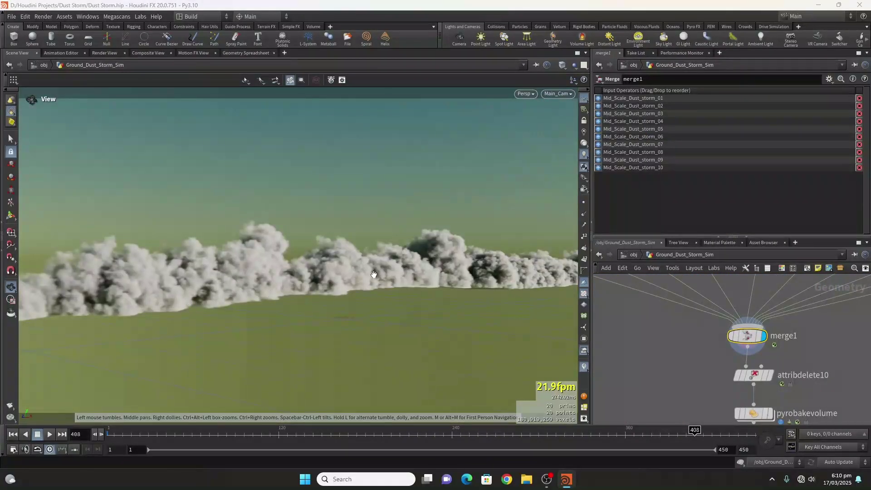
Step: Display the Ground_Dust_Storm output, examine the smoke settings of pyrobakevolume and return to the object level
scroll(751, 383, down, 3)
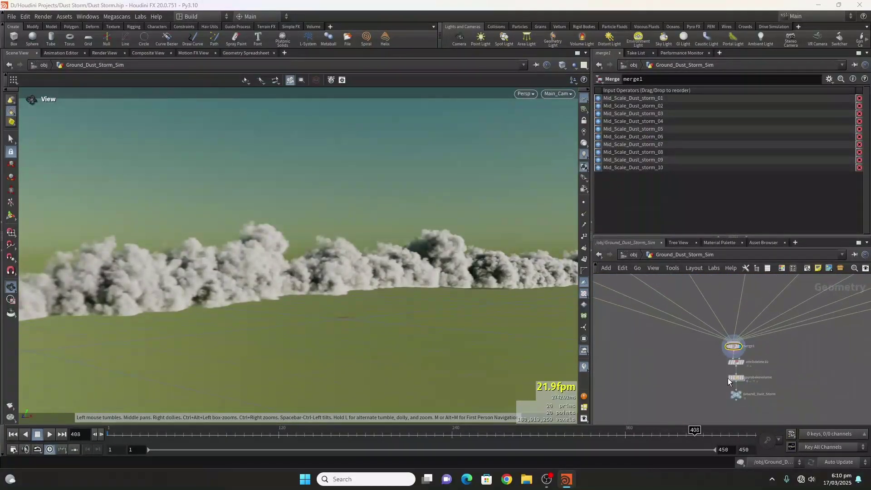
scroll(754, 386, up, 5)
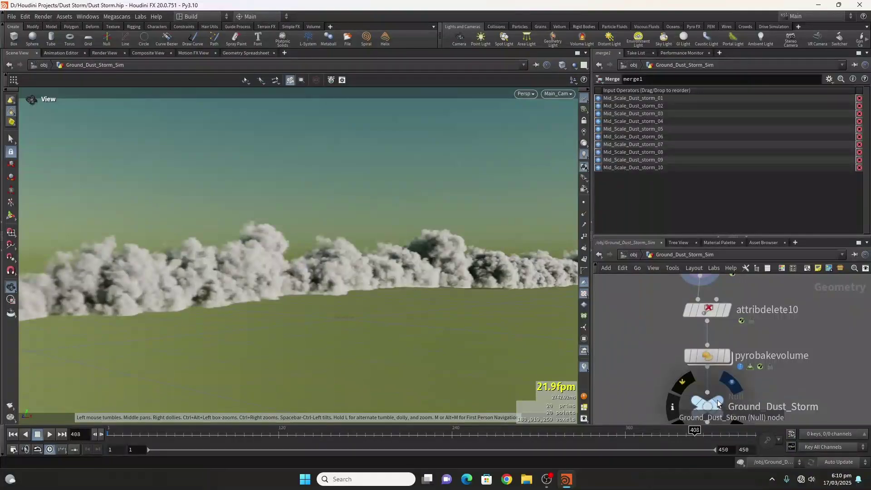
click(718, 401)
click(707, 355)
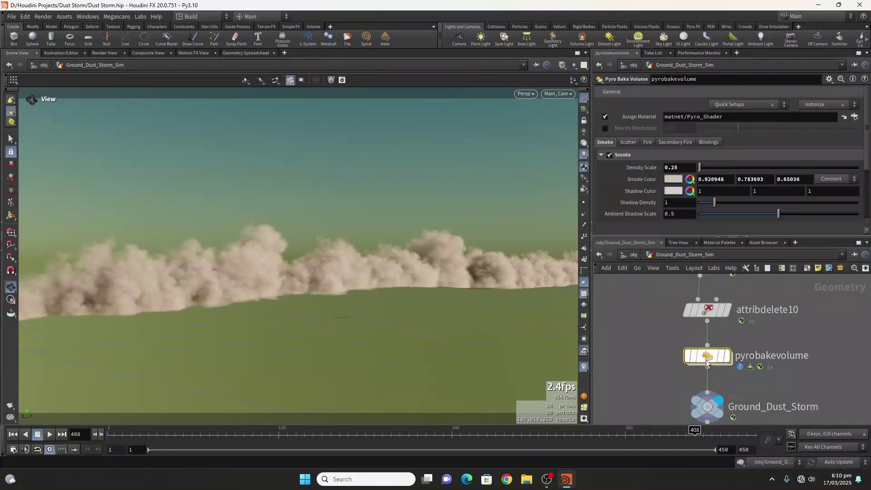
click(623, 254)
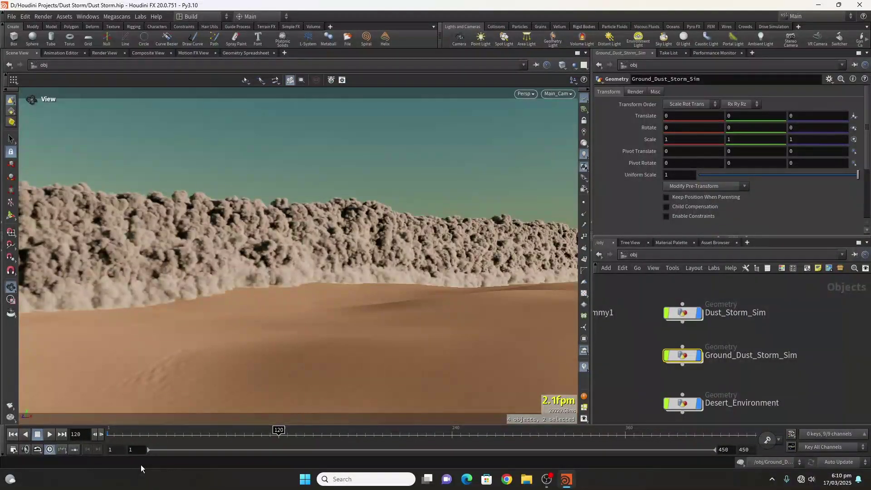
Step: Open the Desert_Cotton_0 subnetwork, look over Var1_LOD0 and the other plant variants, and return to the object level
scroll(690, 337, down, 4)
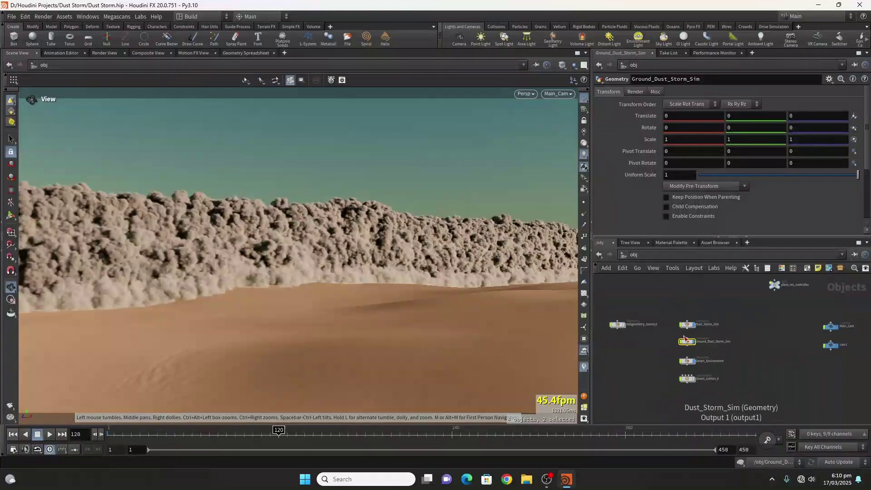
scroll(699, 359, up, 3)
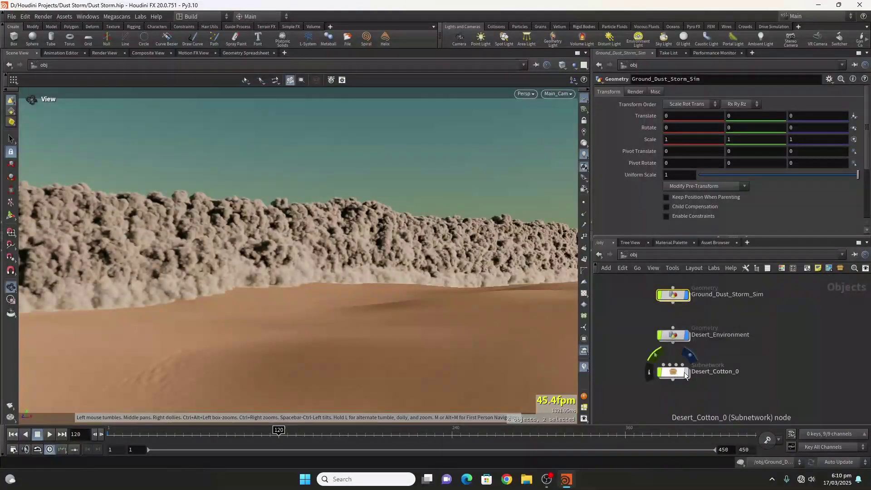
scroll(680, 377, up, 3)
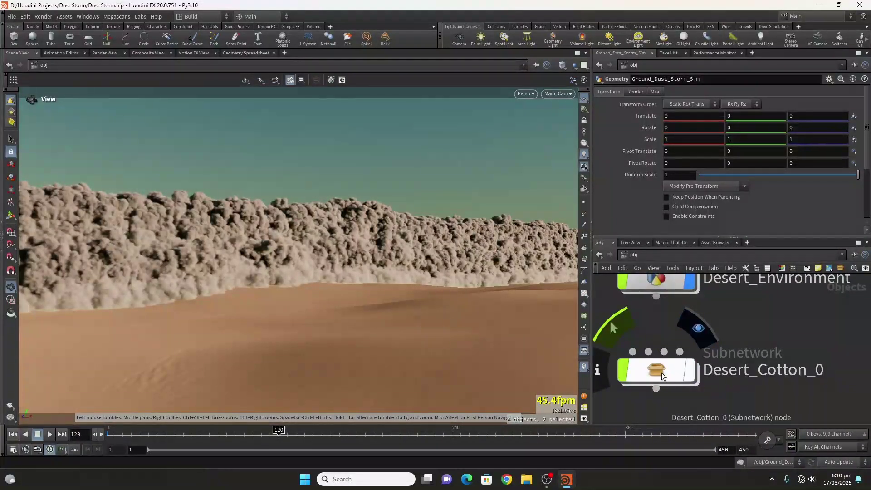
double_click(667, 375)
scroll(677, 334, up, 4)
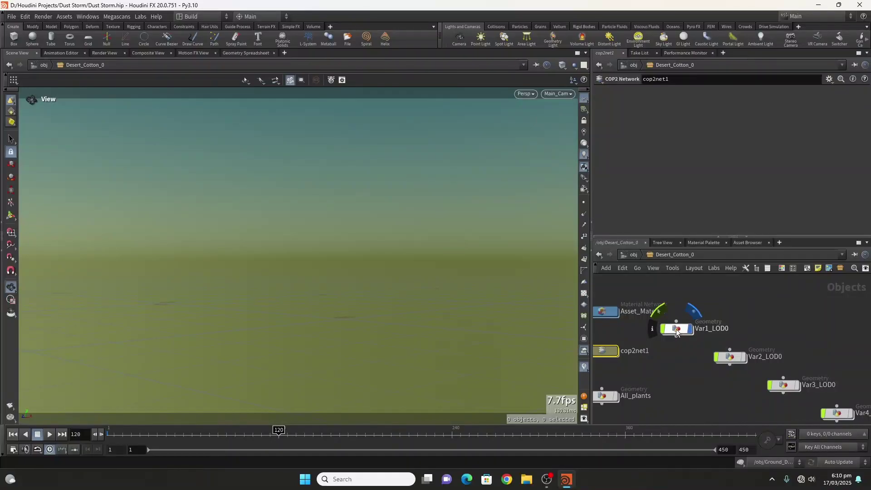
click(677, 329)
scroll(696, 351, down, 4)
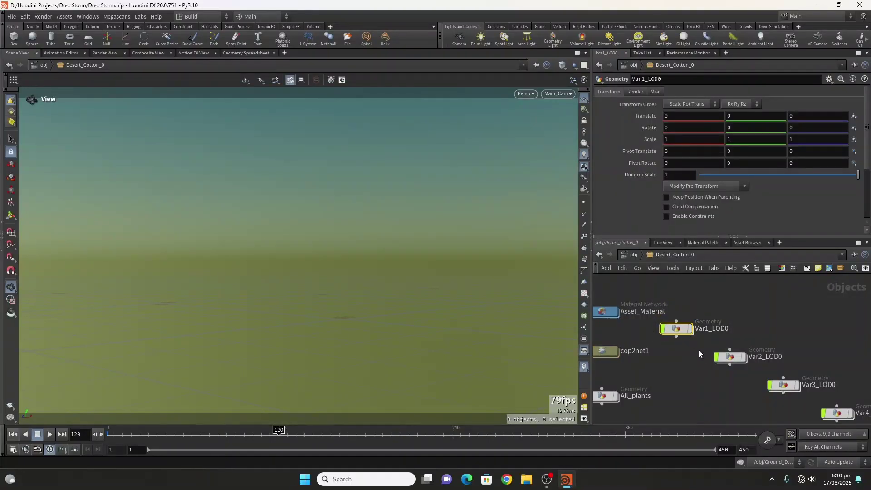
scroll(694, 352, down, 5)
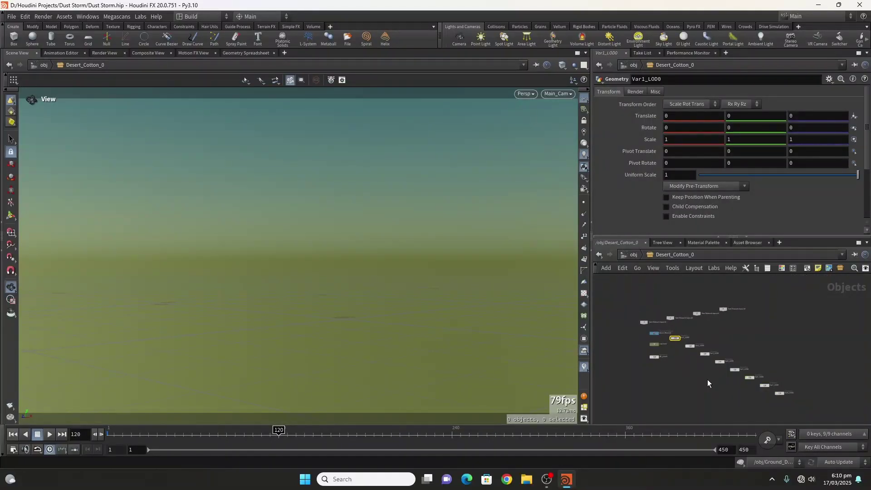
scroll(653, 356, up, 5)
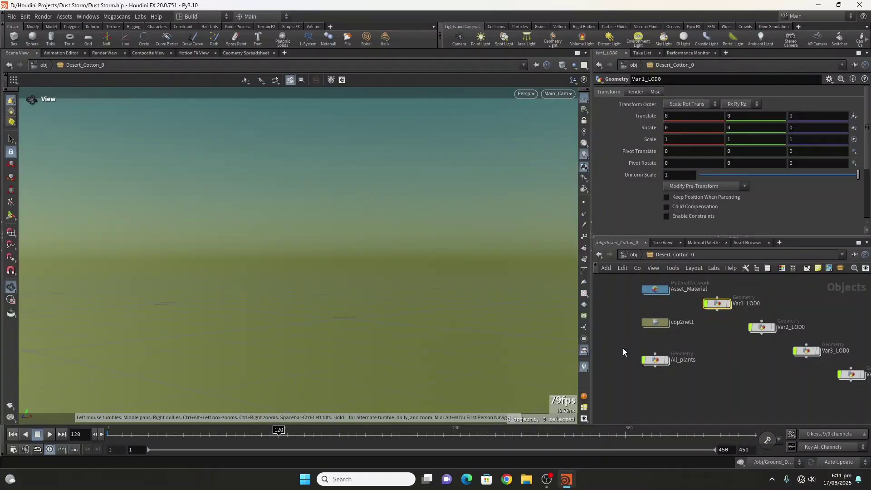
click(633, 255)
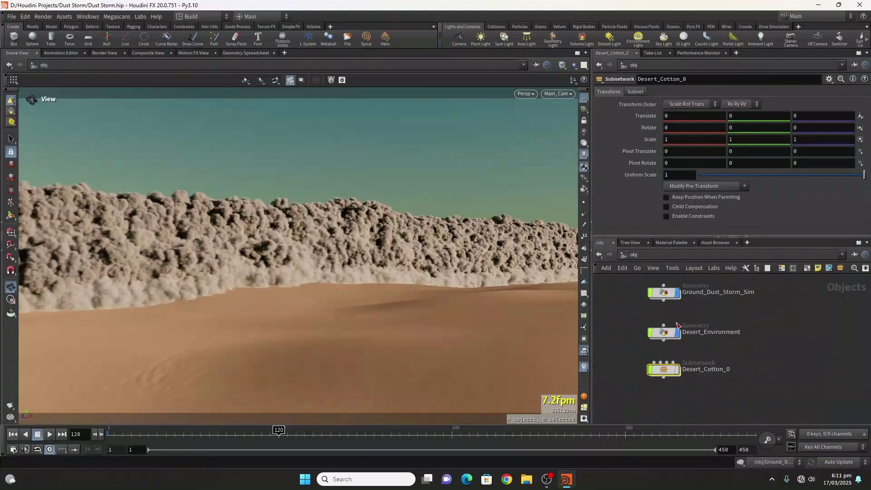
Step: Revisit the All_plants object inside Desert_Cotton_0 and return to the simulation nodes at the object level
scroll(686, 323, down, 3)
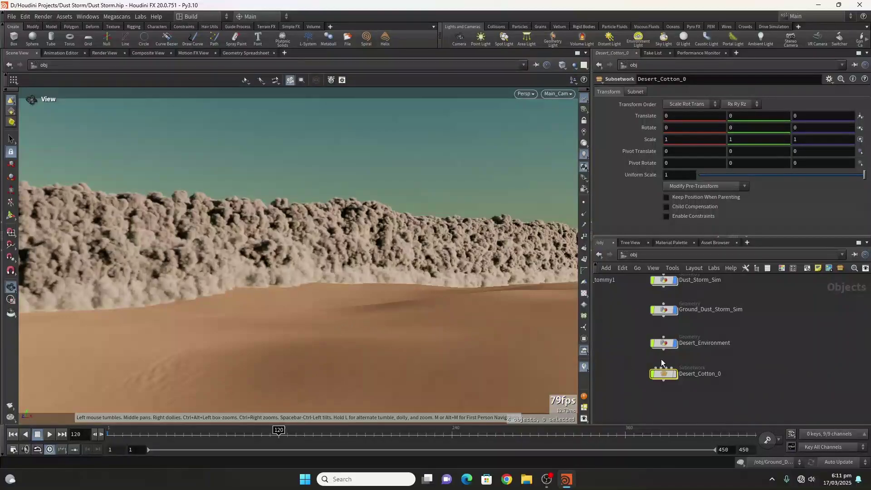
scroll(676, 378, up, 5)
double_click(675, 377)
scroll(675, 374, up, 5)
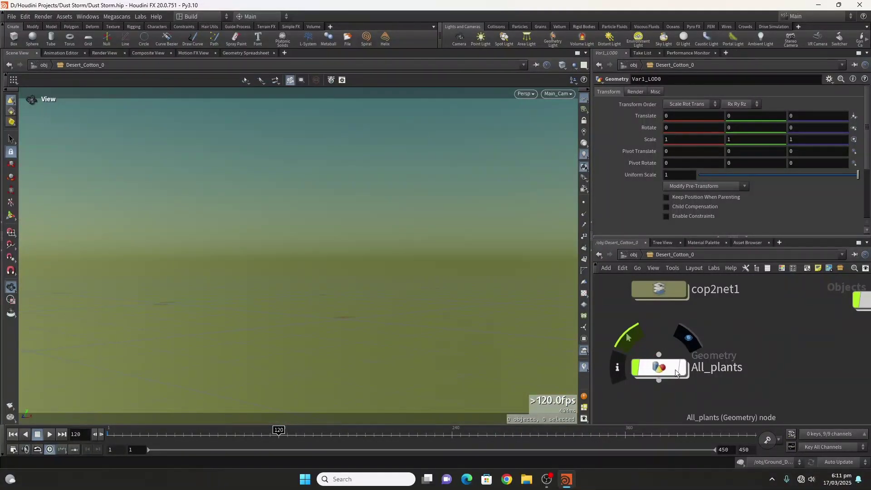
click(632, 257)
scroll(694, 380, down, 5)
scroll(695, 328, up, 4)
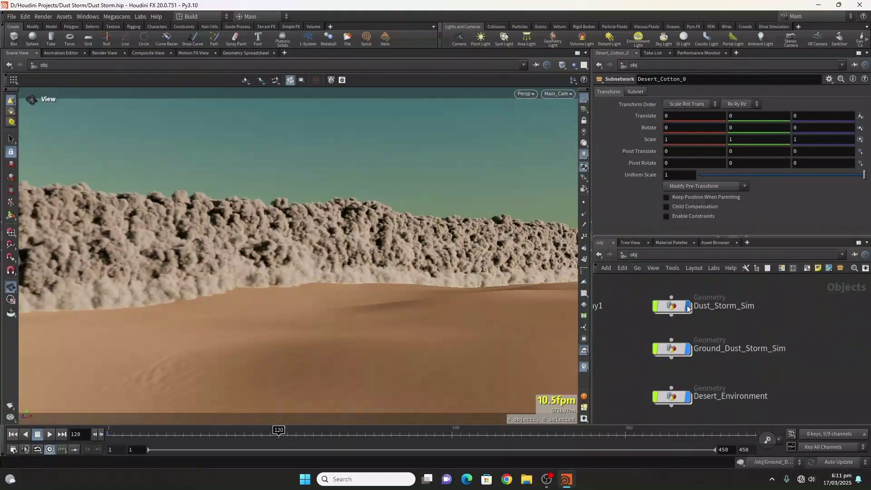
Step: Hide the Dust_Storm_Sim and Ground_Dust_Storm_Sim objects
click(688, 306)
click(687, 348)
scroll(688, 348, down, 4)
scroll(687, 391, up, 6)
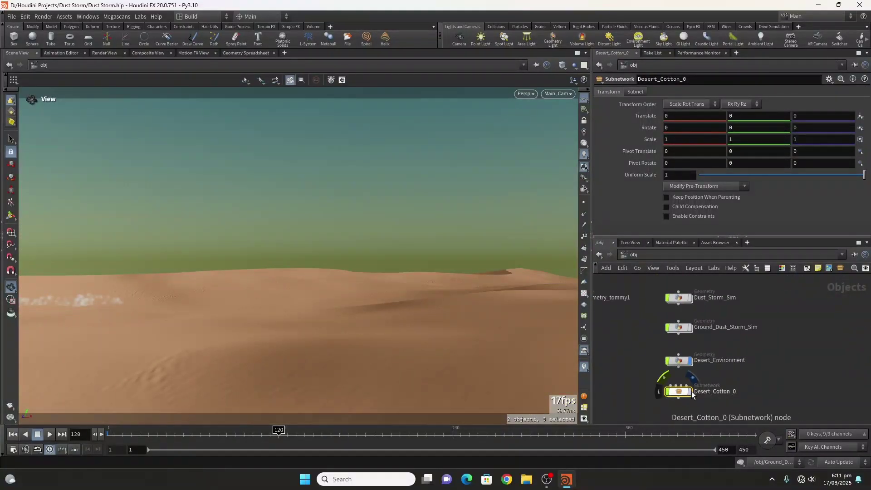
Step: Inside Desert_Cotton_0, set the viewport to show the other scene objects, and return to the object level
double_click(686, 395)
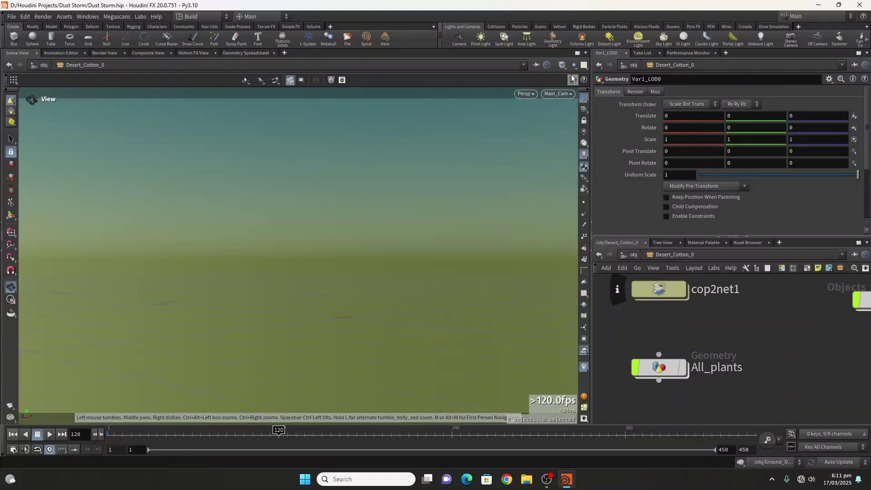
click(573, 67)
click(579, 76)
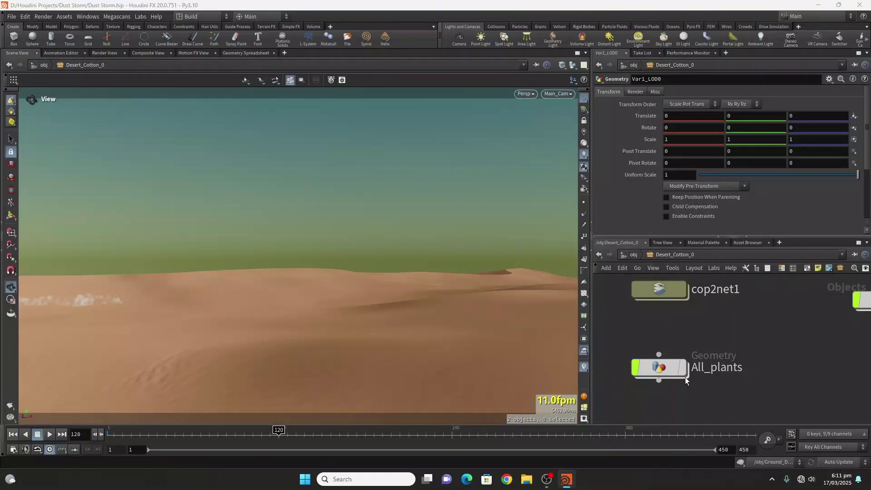
click(633, 254)
Step: Turn the display of Desert_Environment off and on again to try to refresh the viewport
key(h)
click(697, 343)
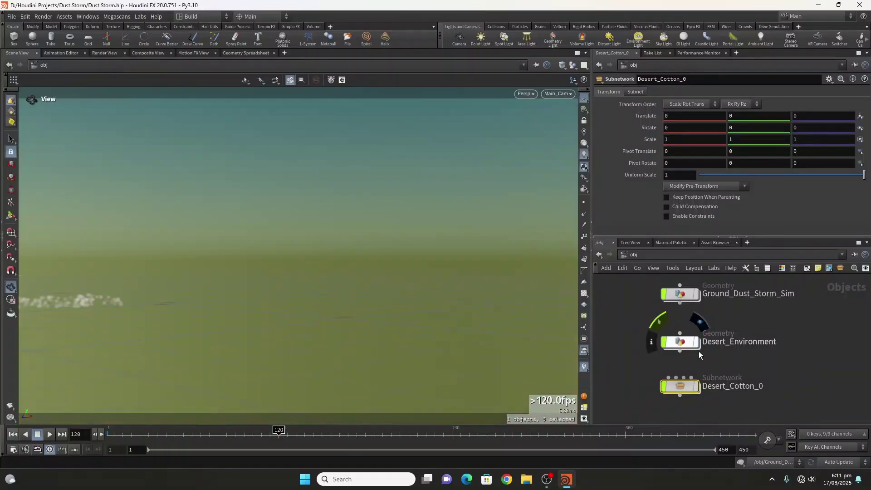
click(699, 345)
scroll(731, 384, down, 2)
middle_drag(714, 298, 725, 335)
scroll(726, 335, up, 1)
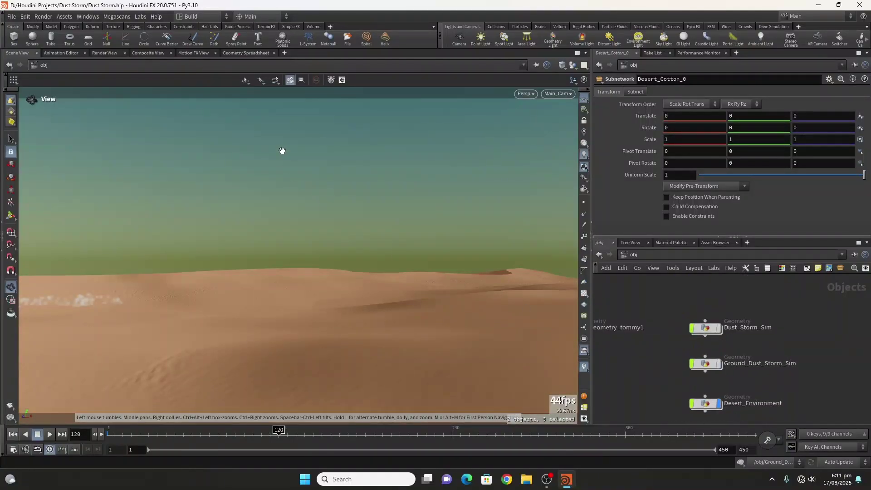
Step: Reset the viewport with the Labs Reset Viewport command
click(138, 17)
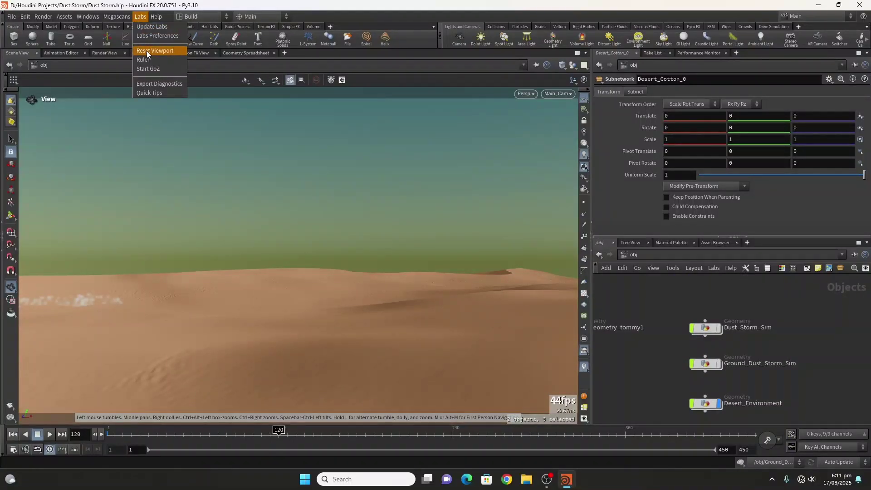
click(165, 54)
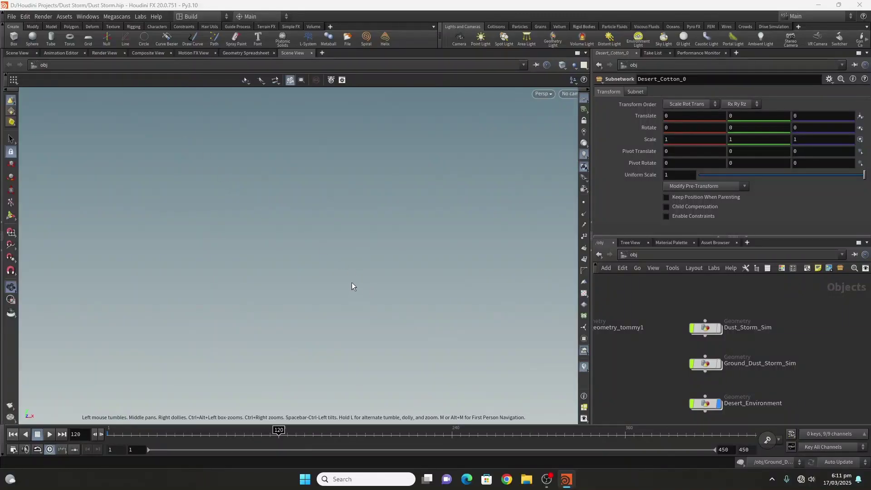
key(h)
Step: Inspect All_plants inside Desert_Cotton_0, and hide the subnetwork at the object level
scroll(711, 386, up, 6)
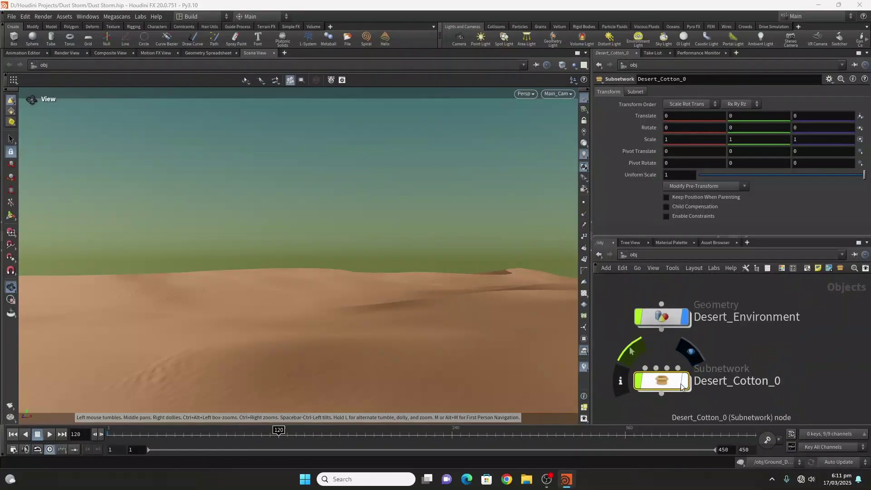
double_click(657, 379)
click(655, 378)
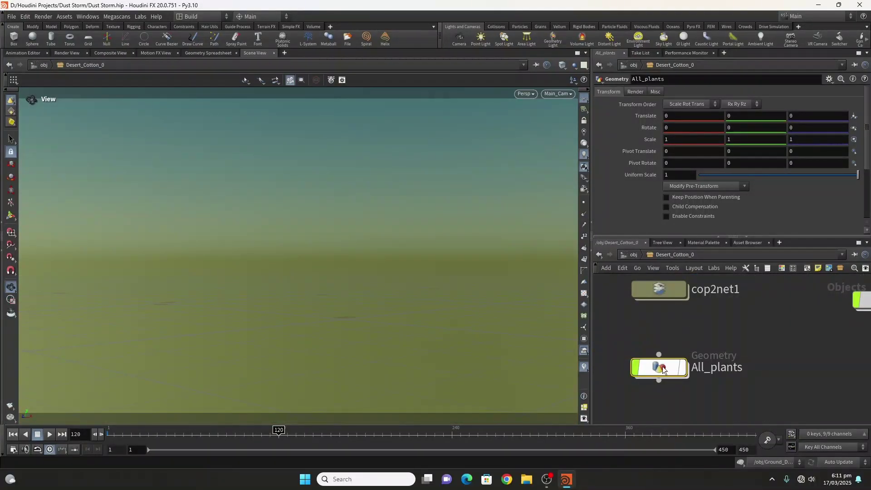
key(u)
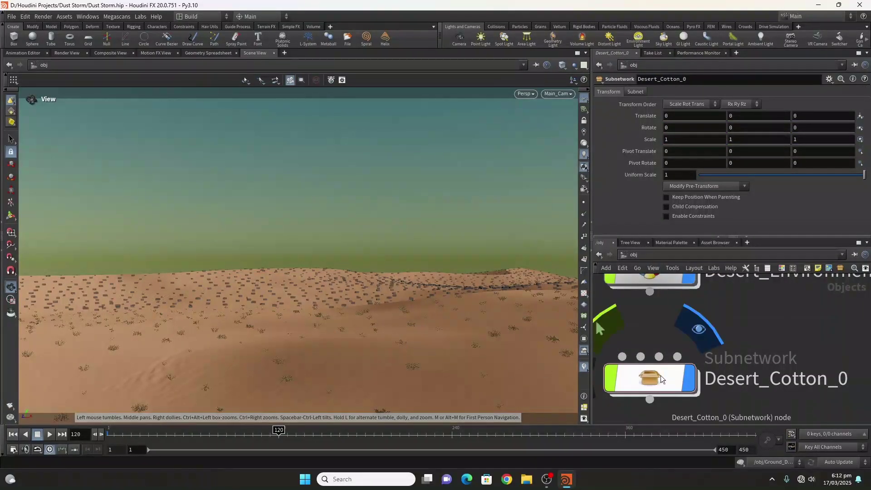
click(689, 377)
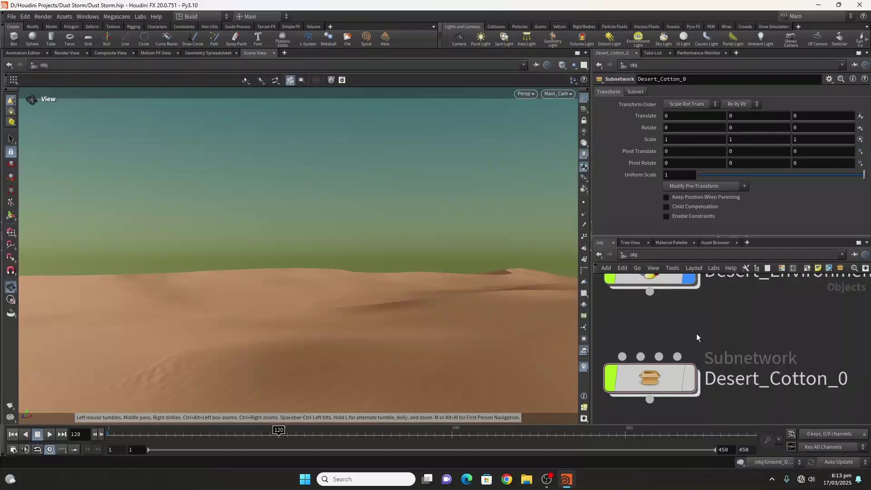
Step: Look over the whole object network and select the plant_res_controller null to view its controller parameter
key(h)
scroll(675, 326, up, 5)
scroll(651, 333, down, 5)
scroll(763, 341, up, 6)
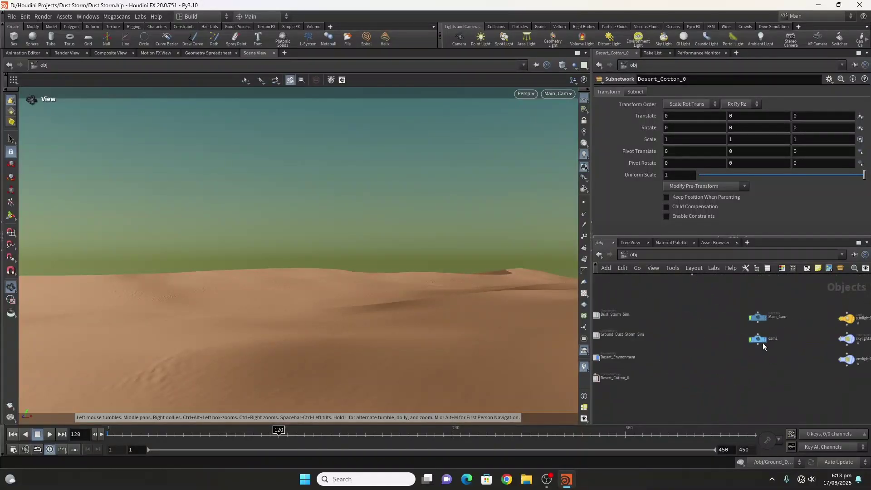
middle_drag(740, 360, 650, 366)
scroll(769, 357, down, 6)
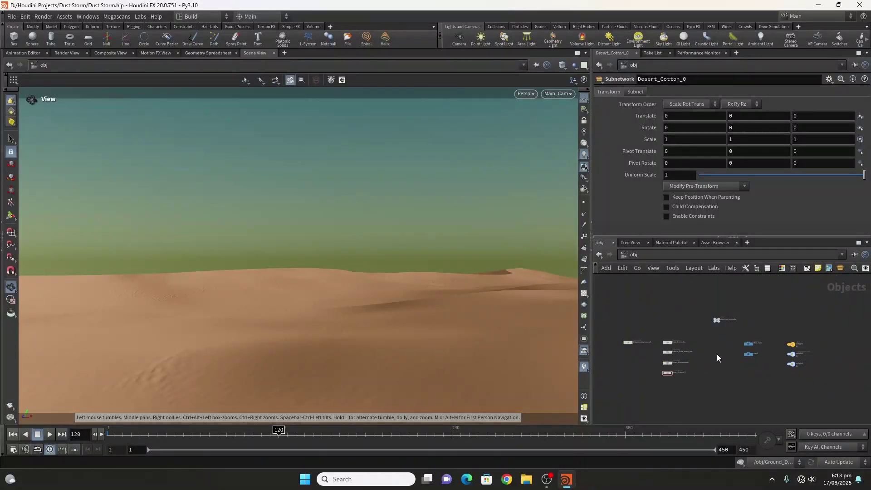
scroll(706, 342, up, 1)
scroll(725, 323, up, 5)
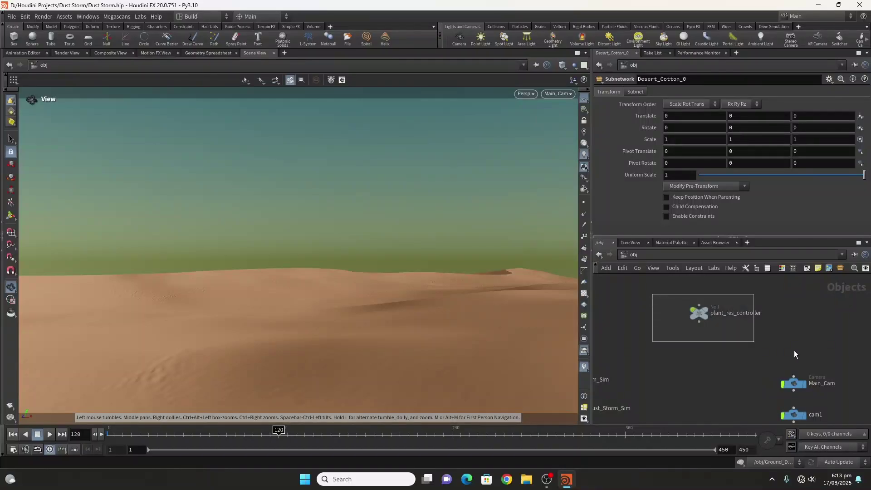
drag(794, 350, 792, 350)
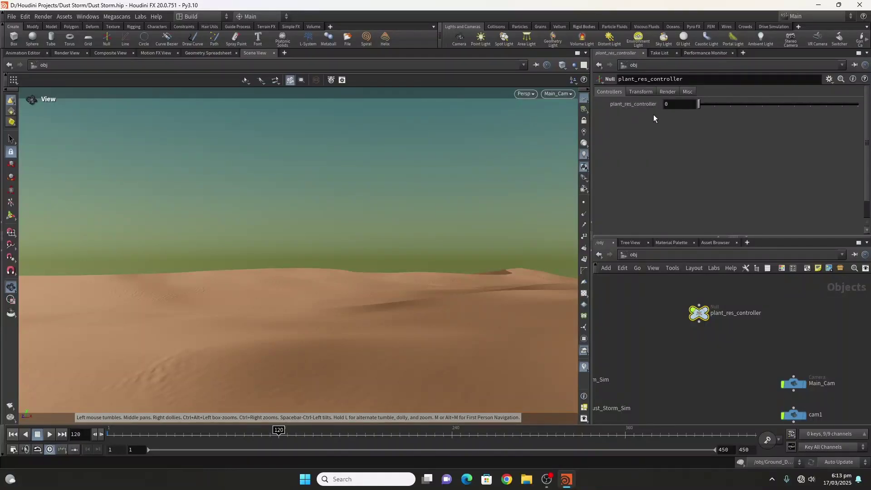
Step: Switch the desktop layout from Build to Solaris to show the stage network
scroll(694, 329, down, 5)
scroll(679, 351, up, 8)
scroll(679, 351, up, 2)
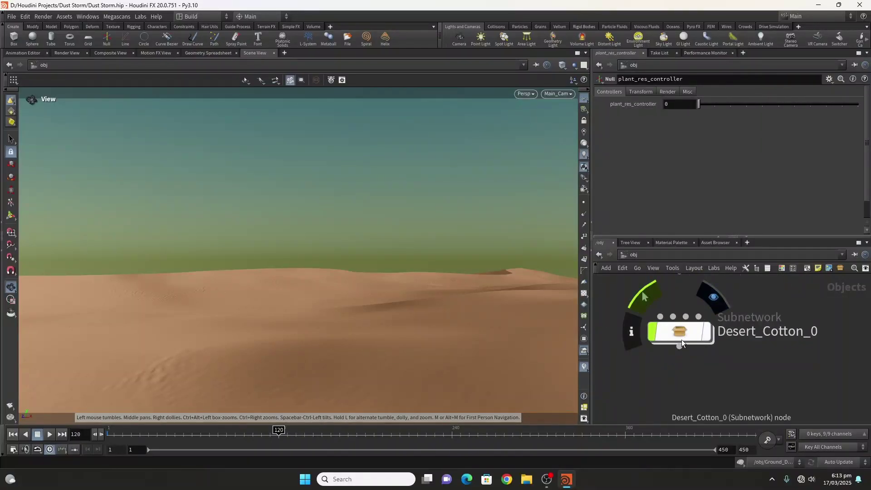
click(635, 256)
click(190, 16)
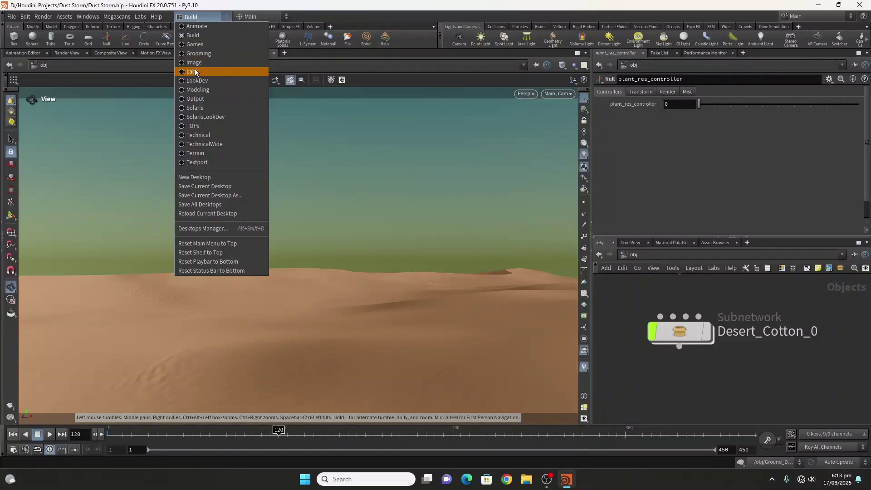
click(197, 108)
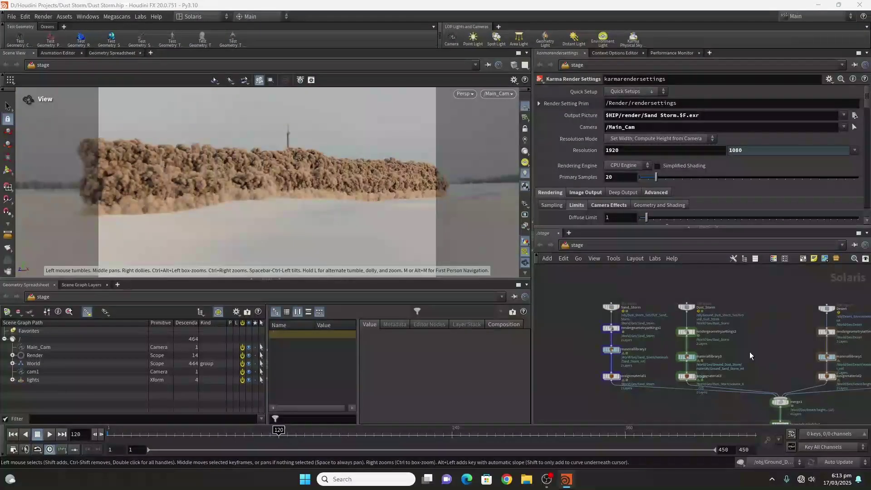
Step: Look over the import branches of the stage network and display the Sand_Storm SOP Import to view its source path
scroll(676, 350, down, 4)
scroll(688, 392, up, 6)
middle_drag(689, 391, 688, 461)
scroll(642, 386, down, 4)
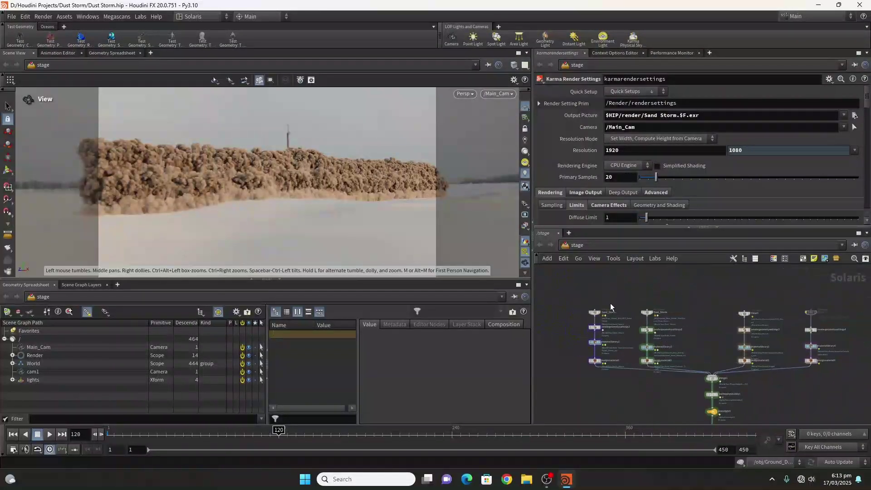
scroll(610, 303, up, 4)
middle_drag(606, 309, 639, 287)
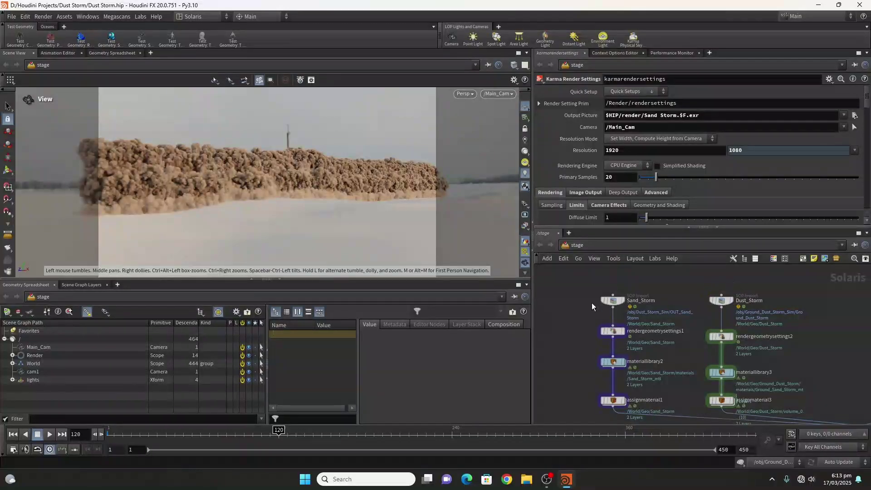
click(619, 300)
click(611, 302)
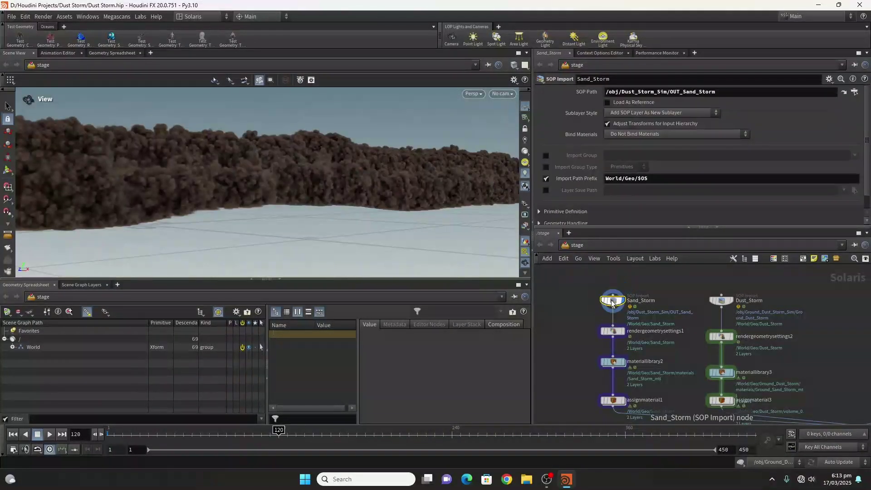
scroll(630, 302, up, 3)
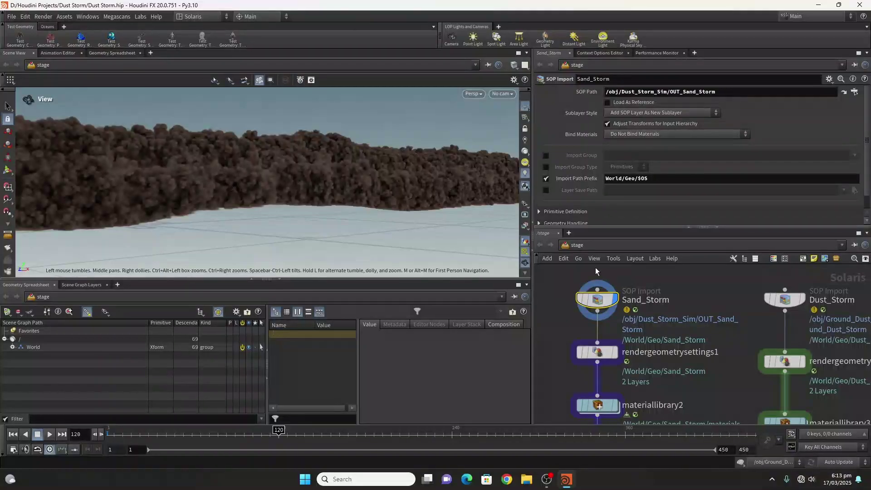
Step: Display the Dust_Storm SOP Import and the Desert SOP Import one after the other in the viewport
middle_drag(819, 302, 701, 306)
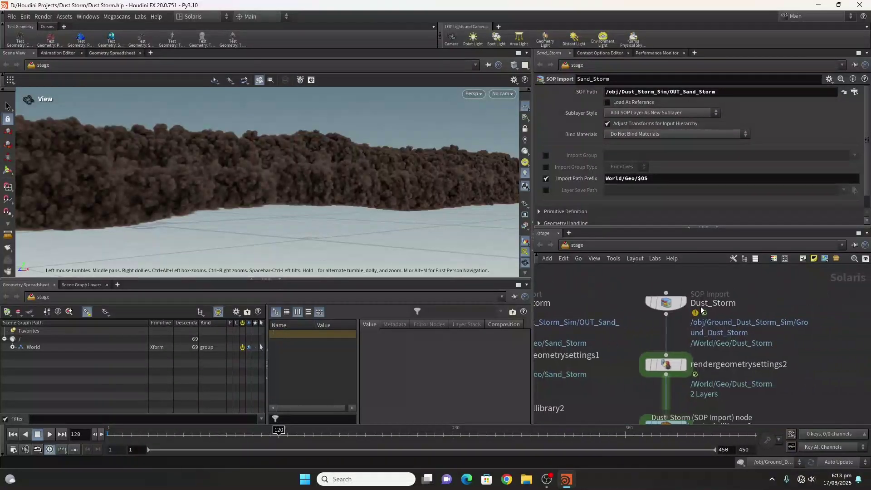
click(663, 307)
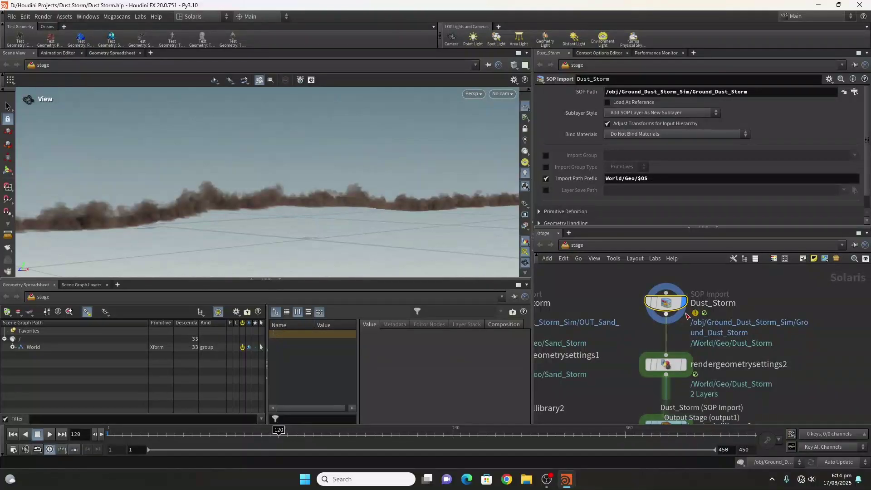
middle_drag(794, 344, 666, 334)
click(650, 311)
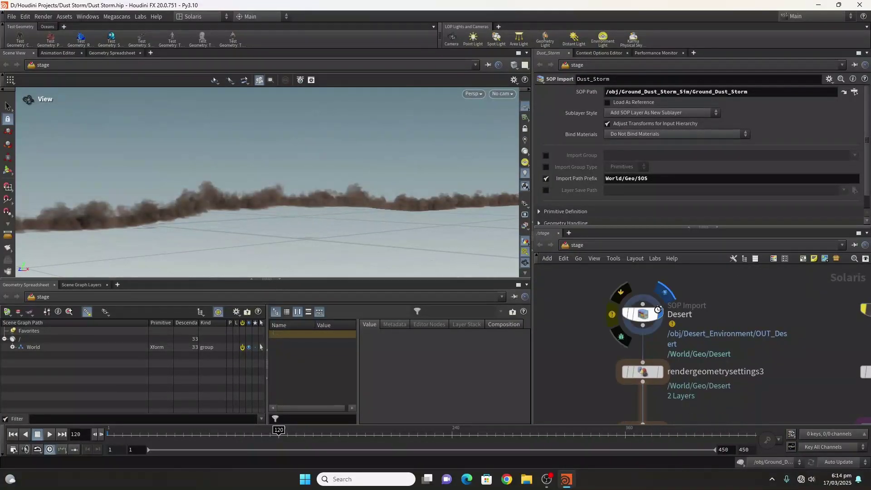
scroll(722, 304, down, 5)
scroll(638, 319, up, 5)
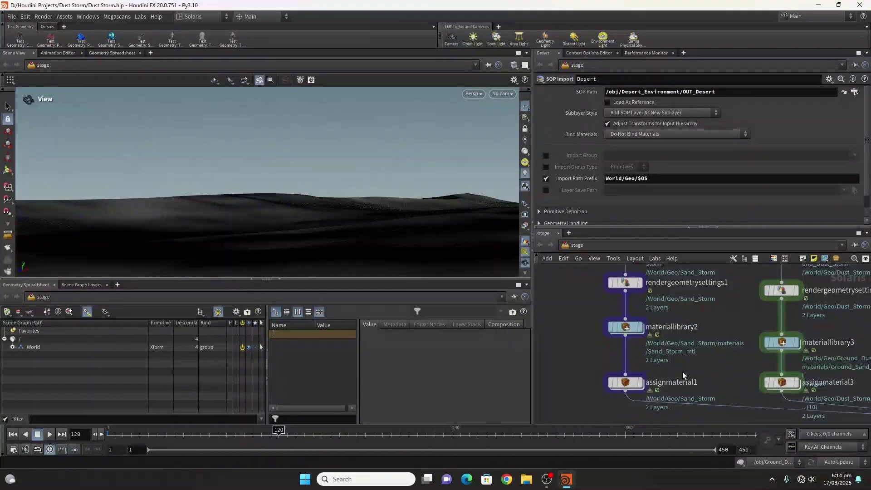
Step: Examine the render geometry settings and material nodes of the branches, and the Plants SOP Import
scroll(647, 359, down, 4)
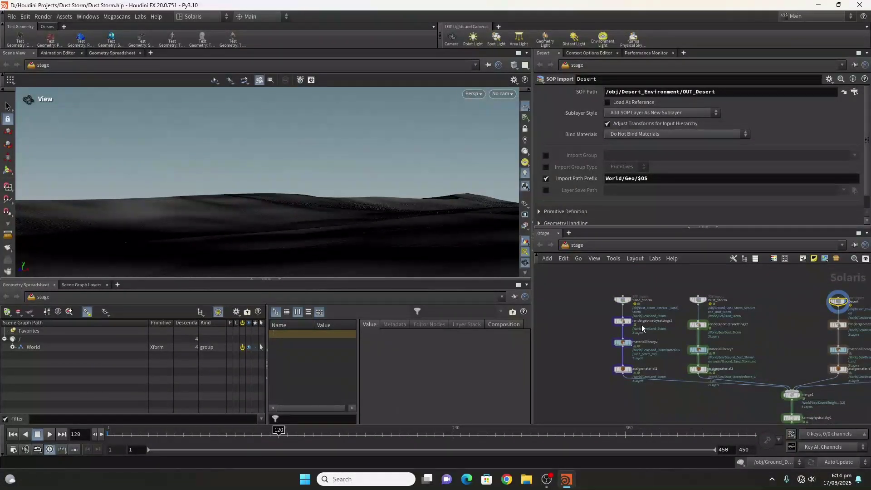
scroll(788, 317, down, 3)
middle_drag(795, 317, 668, 318)
scroll(714, 301, up, 4)
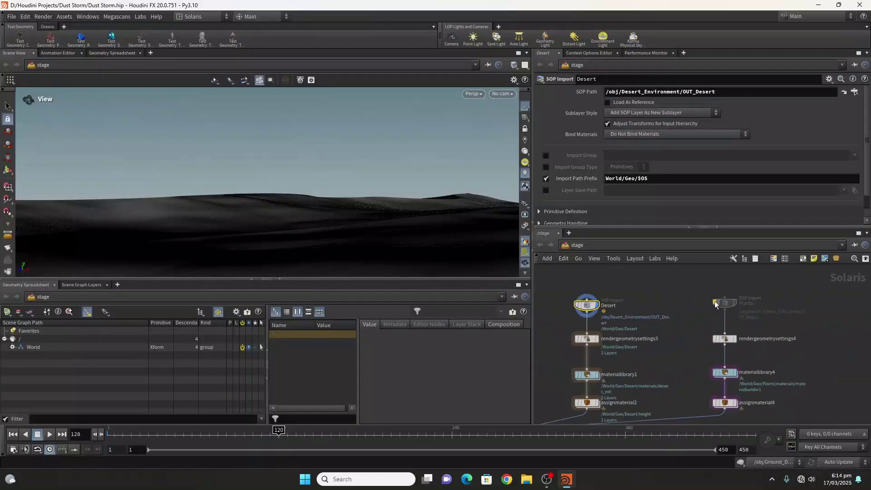
mouse_move(736, 305)
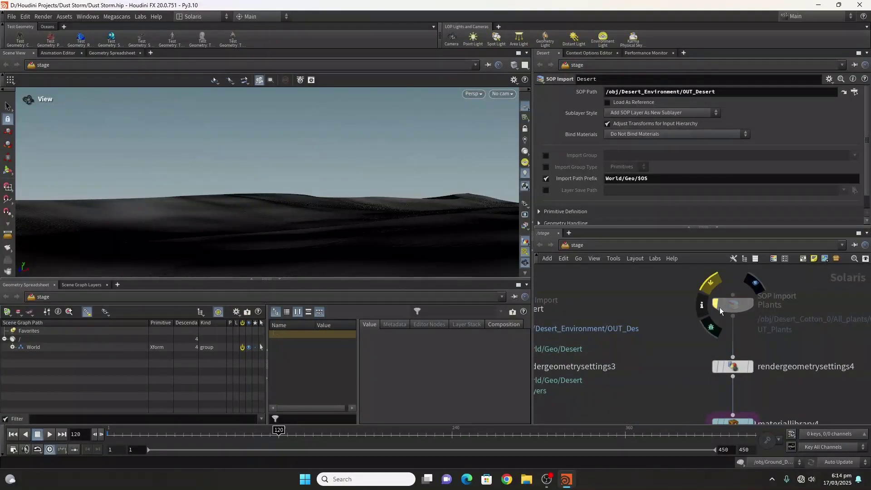
scroll(719, 306, down, 2)
scroll(718, 305, up, 3)
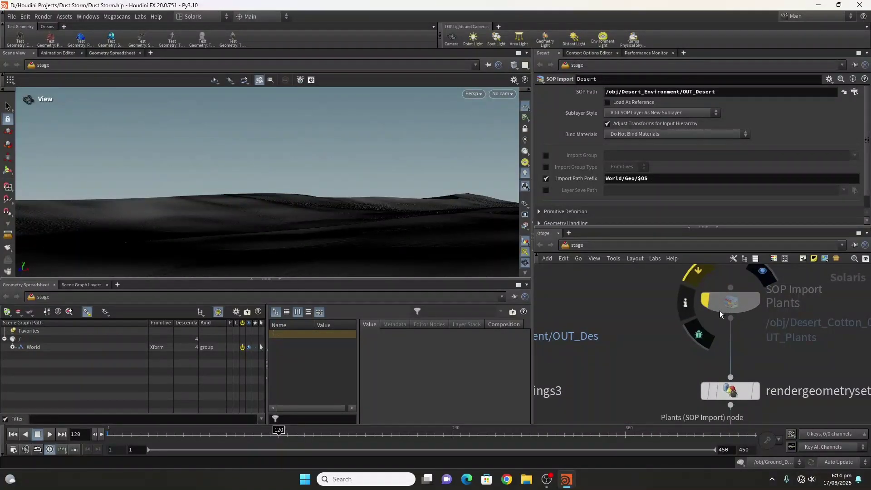
scroll(745, 320, down, 5)
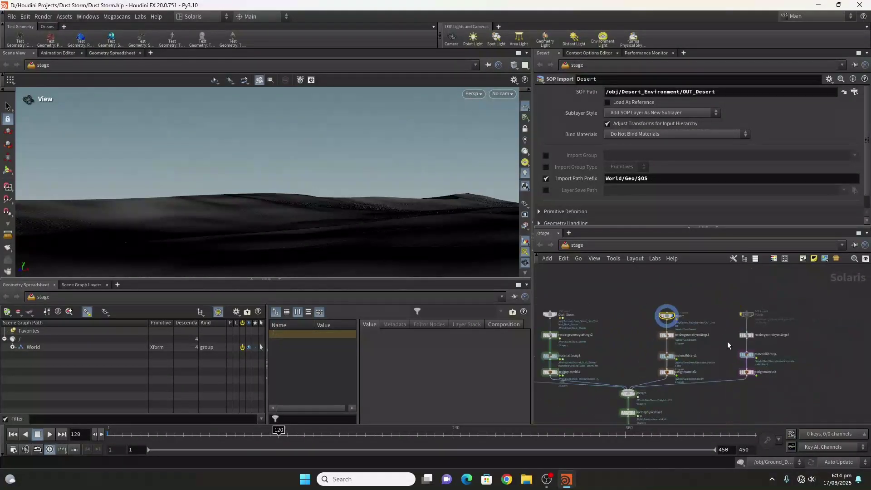
Step: Display merge1 with all branches combined, and view karmaphysicalsky1 with its sun lighting parameters
middle_drag(710, 362, 776, 314)
middle_drag(628, 326, 617, 356)
scroll(628, 320, up, 3)
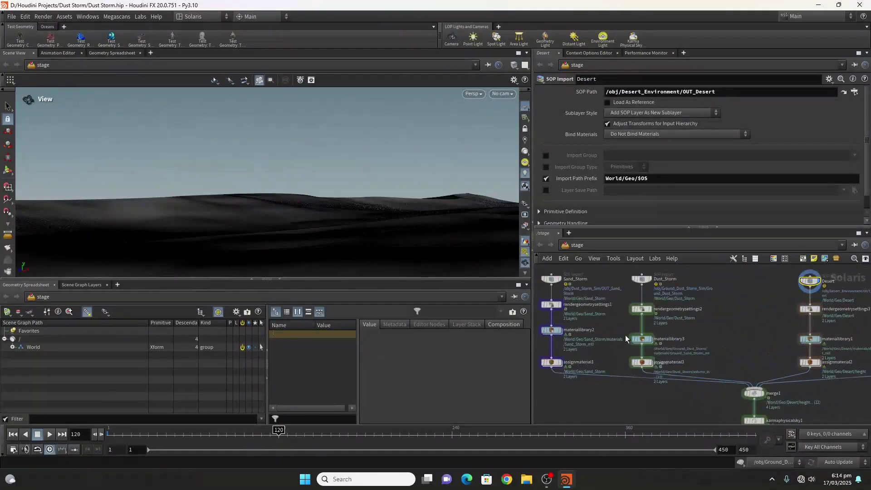
middle_drag(760, 373, 683, 307)
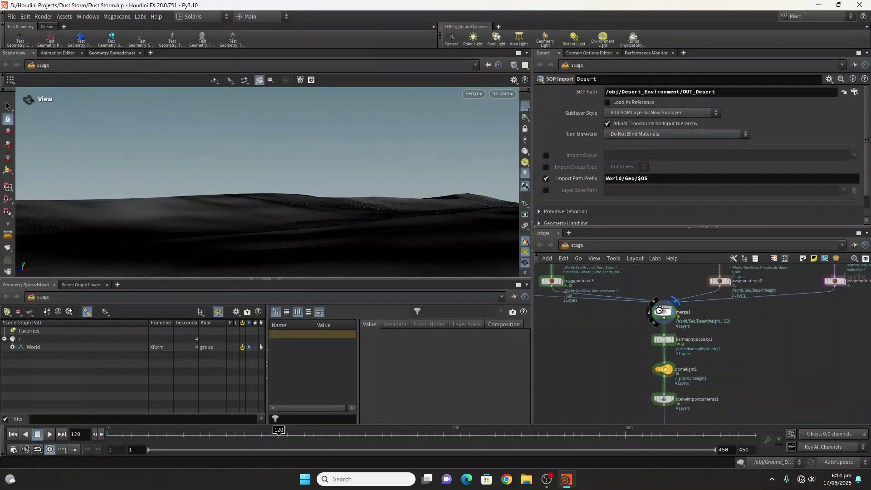
click(671, 312)
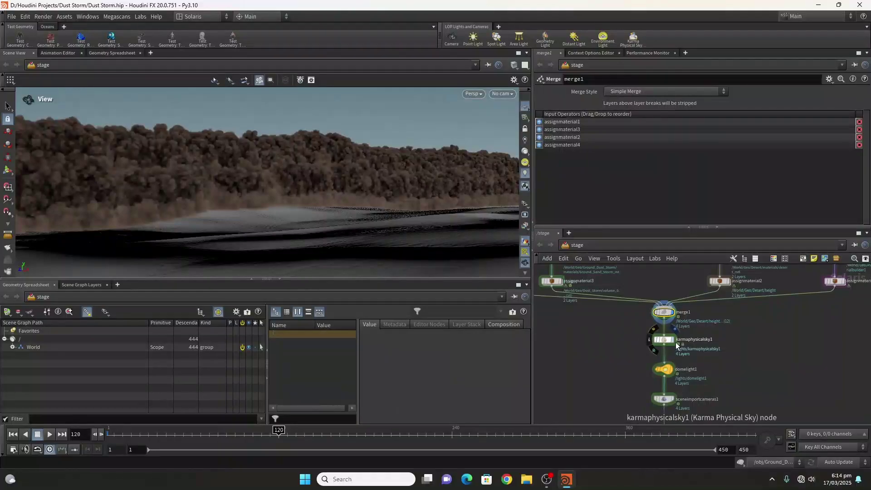
click(669, 340)
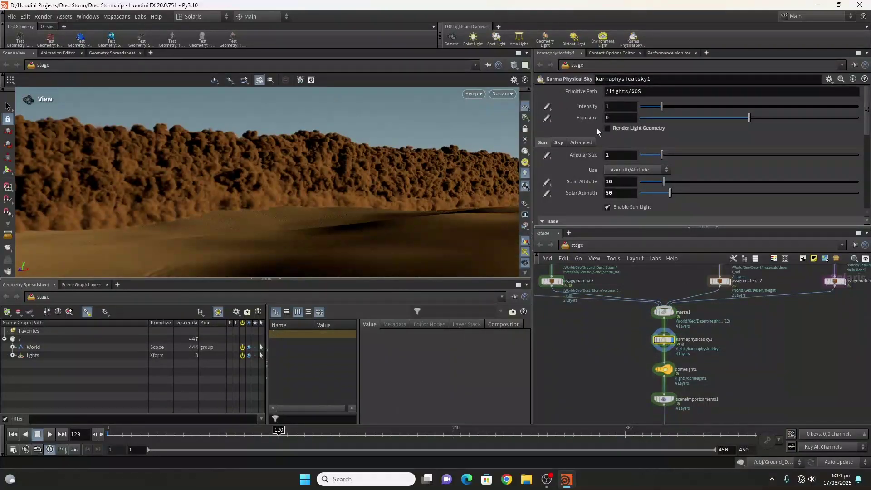
mouse_move(869, 117)
mouse_down()
mouse_move(869, 193)
mouse_move(870, 117)
mouse_up()
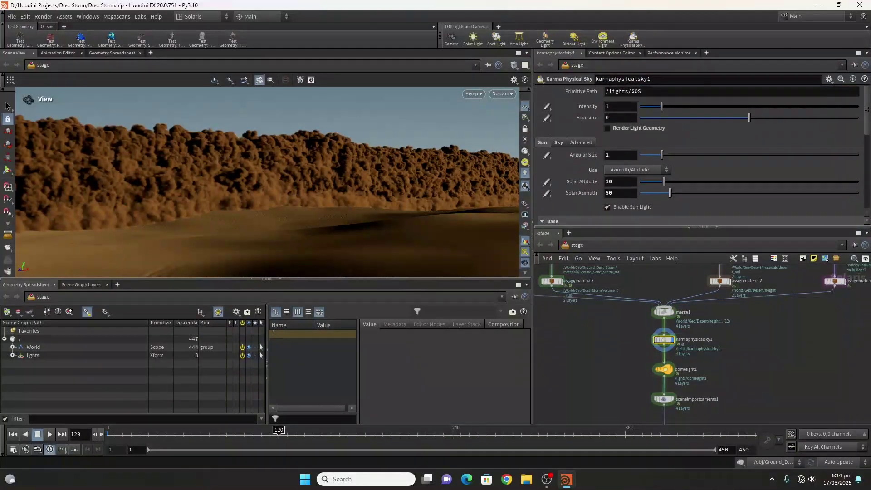
Step: Review the base properties of domelight1, including the HDRI texture file path
click(665, 368)
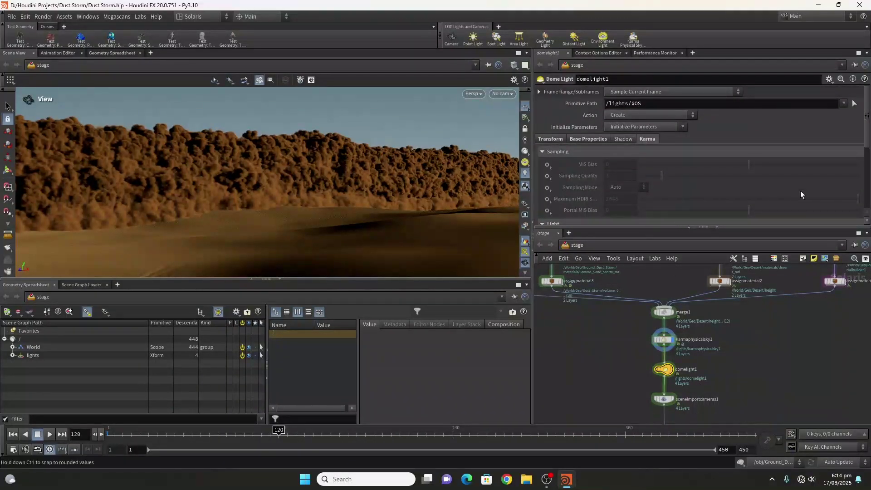
scroll(657, 182, down, 5)
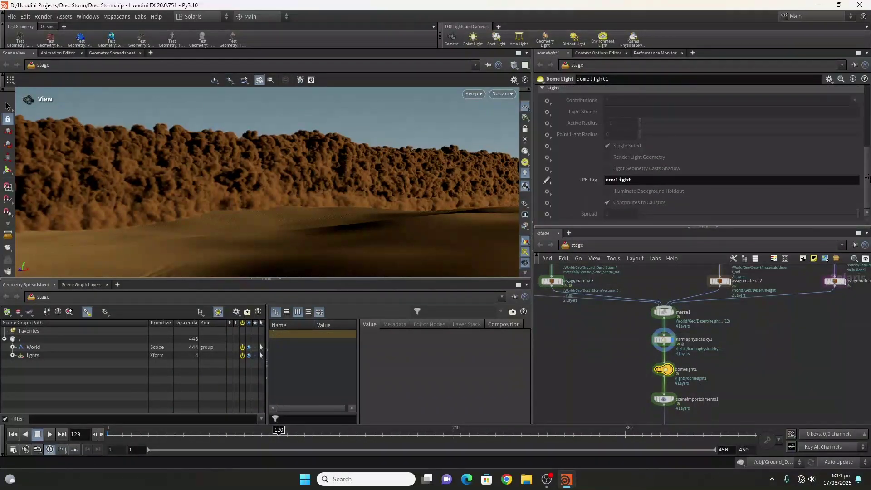
drag(869, 178, 855, 99)
click(583, 138)
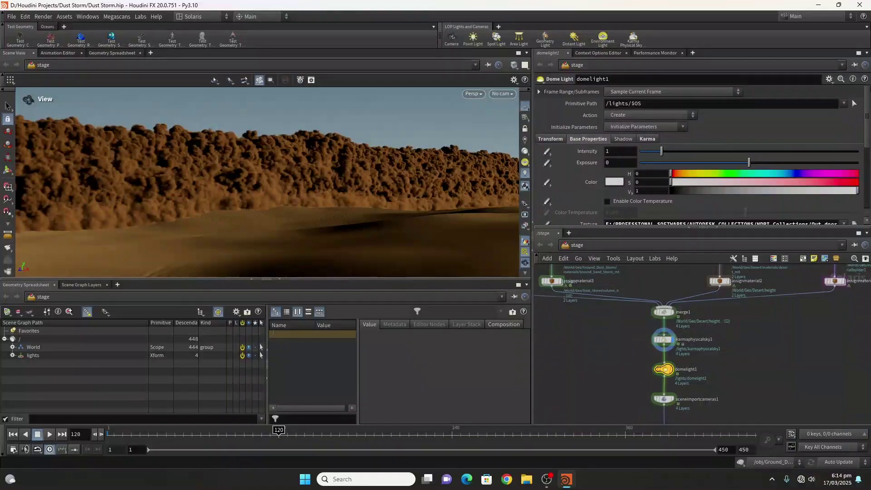
scroll(655, 142, down, 4)
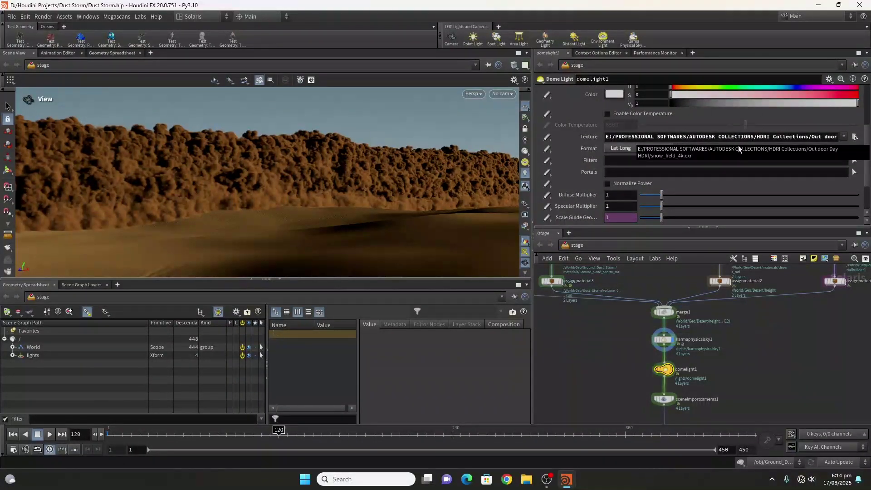
scroll(672, 372, up, 2)
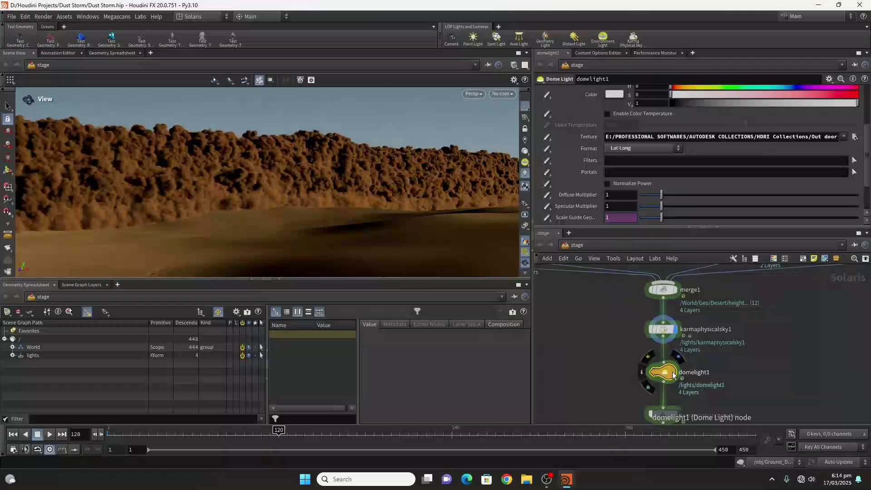
Step: Compare the Sun and Sky settings of karmaphysicalsky1
click(664, 330)
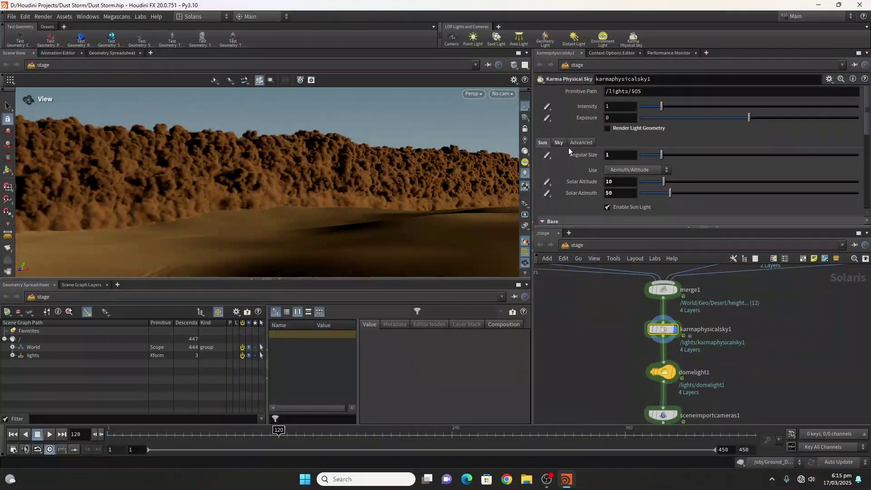
click(558, 142)
click(542, 143)
click(559, 143)
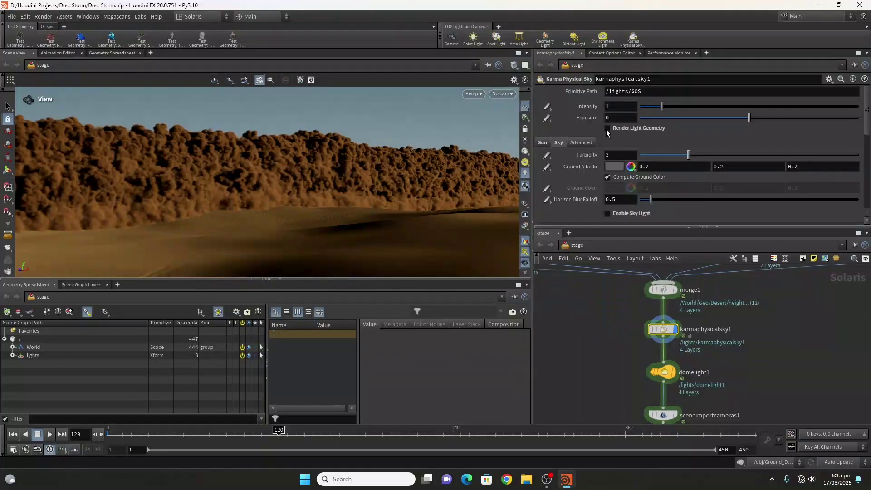
click(543, 143)
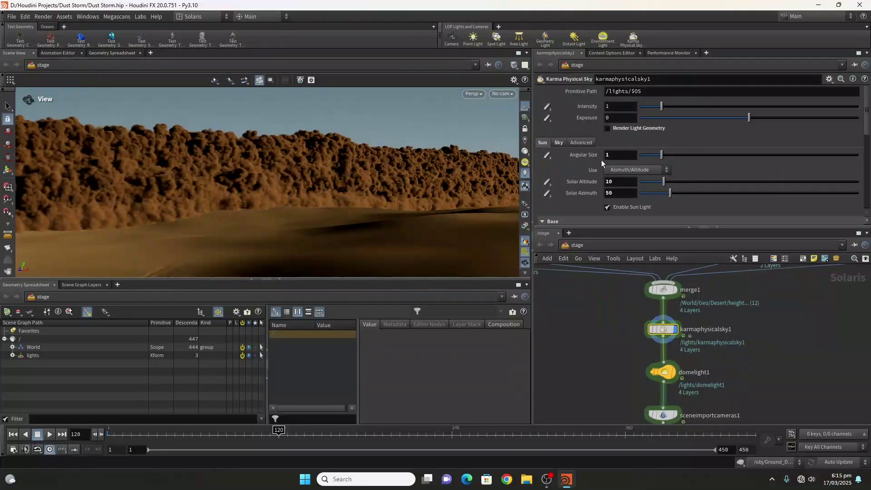
Step: View the sceneimportcameras1 node, and display karmarendersettings with its rendering limits
middle_drag(732, 376, 738, 295)
key(r)
click(667, 331)
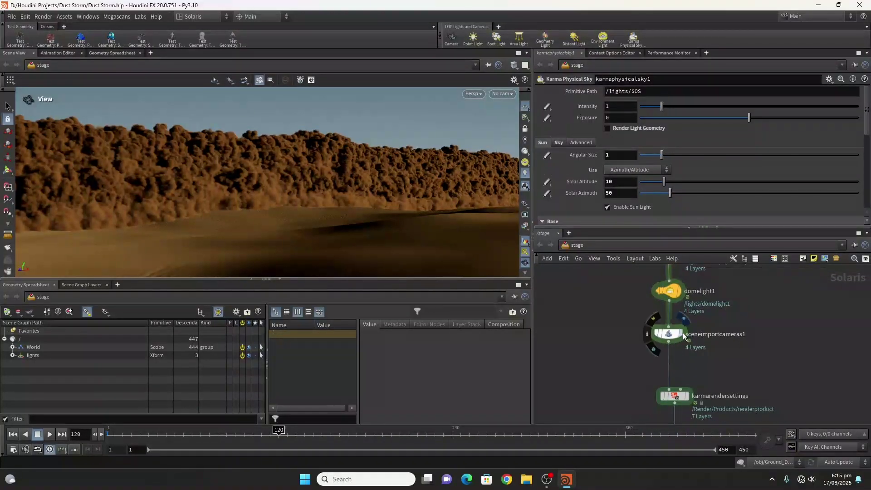
click(670, 336)
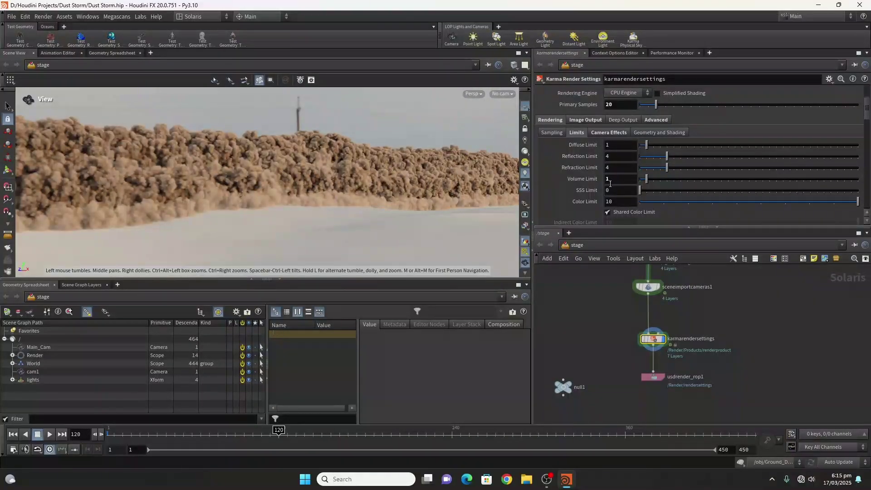
Step: Set the Volume Limit in karmarendersettings to 0 and render the viewport with Karma CPU
key(Return)
key(Return)
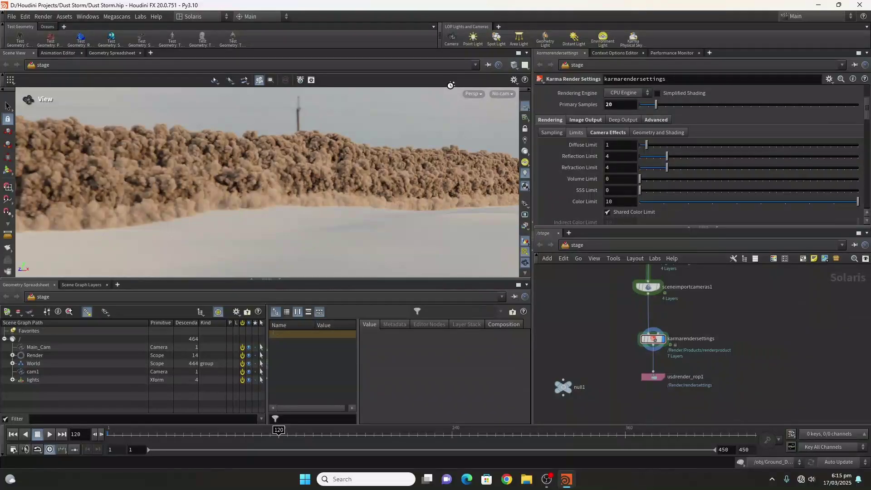
click(472, 94)
click(480, 135)
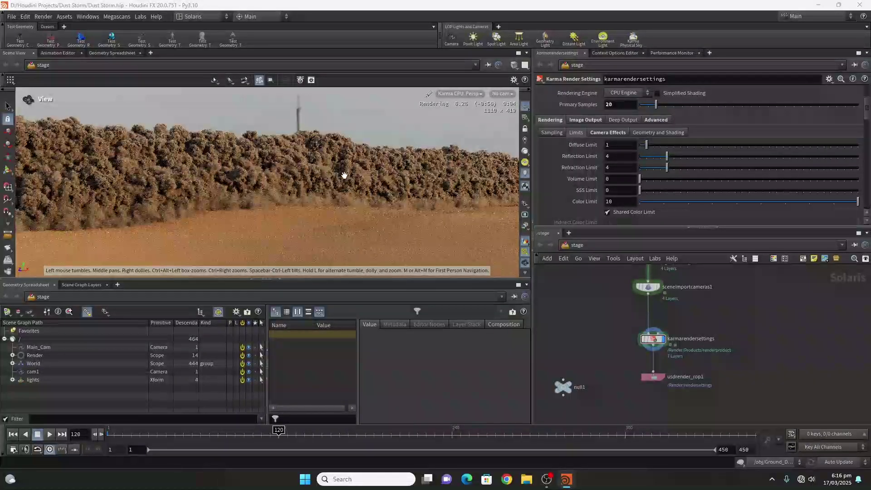
Step: Switch the viewport renderer back to Houdini GL and set the Volume Limit to 1
click(472, 92)
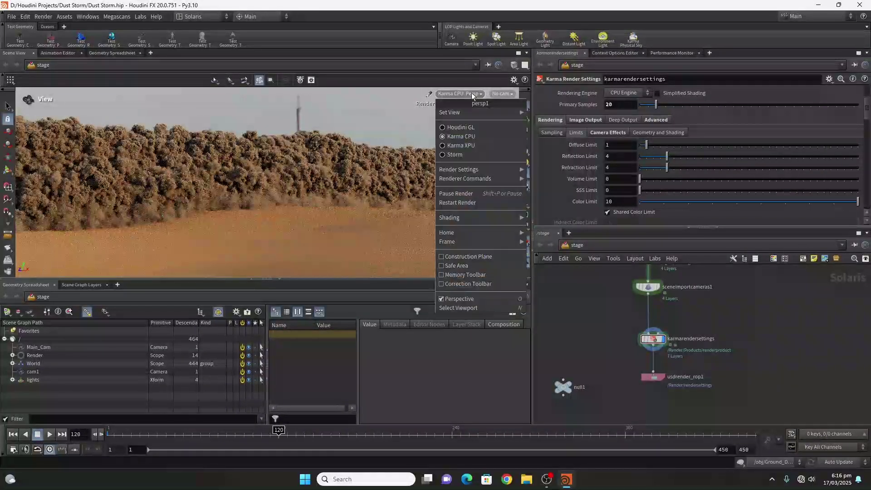
click(466, 126)
double_click(614, 180)
text(1)
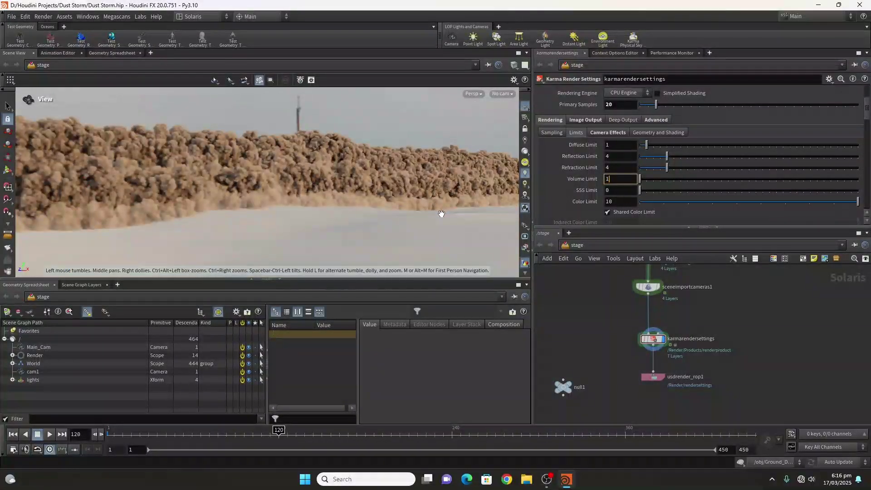
Step: Render the viewport with Karma CPU using a Volume Limit of 1, and return the viewport to Houdini GL
key(Return)
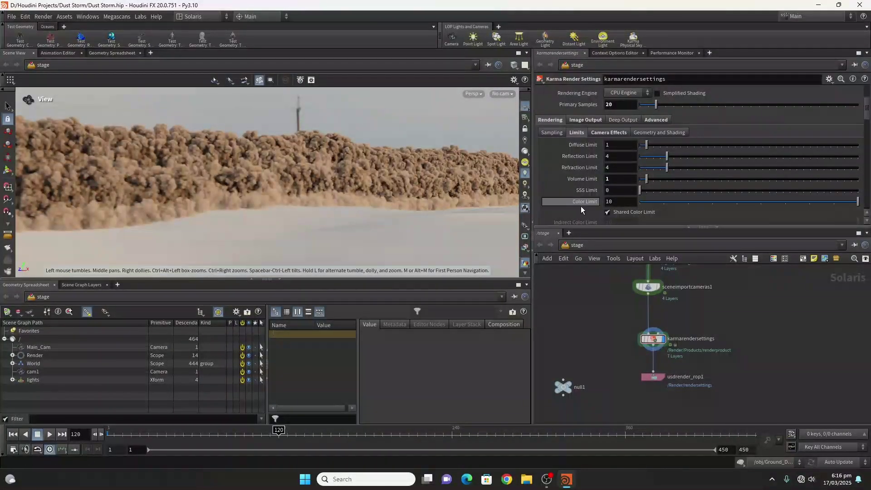
click(475, 94)
click(481, 137)
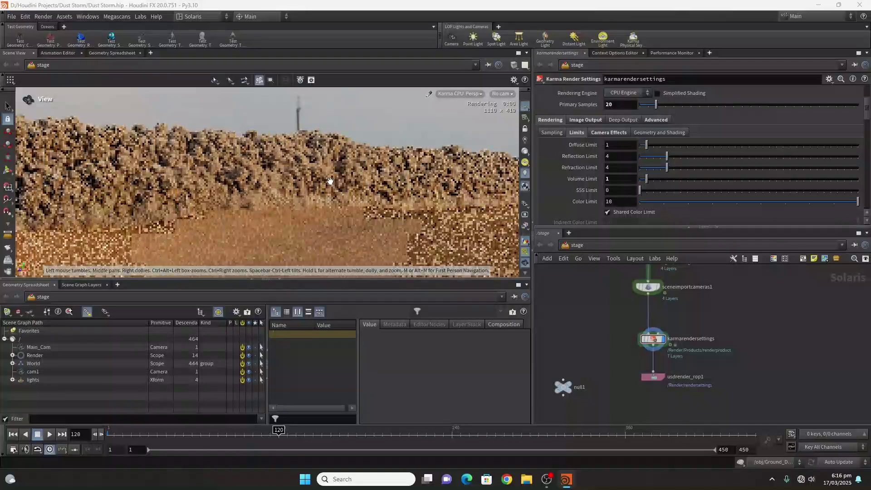
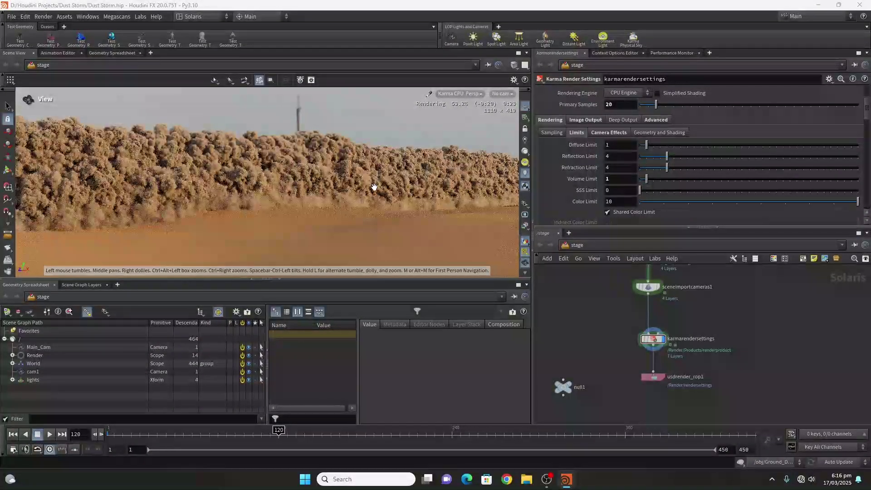
click(609, 178)
click(473, 94)
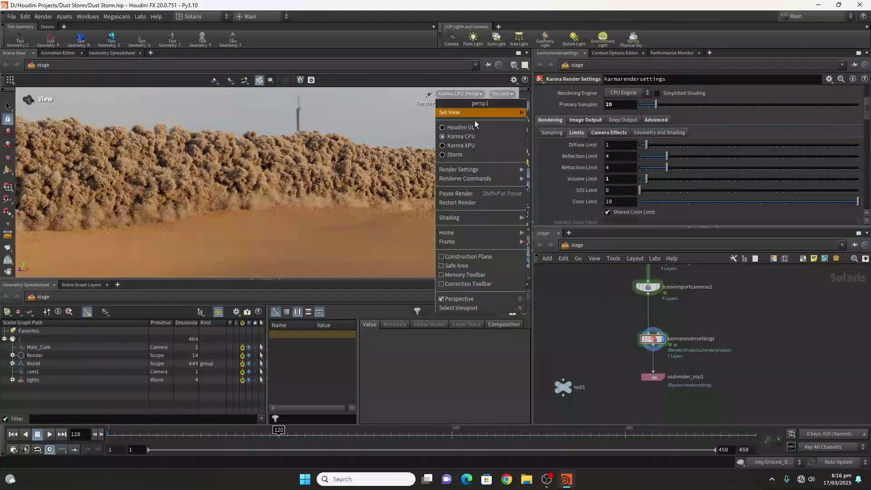
click(474, 127)
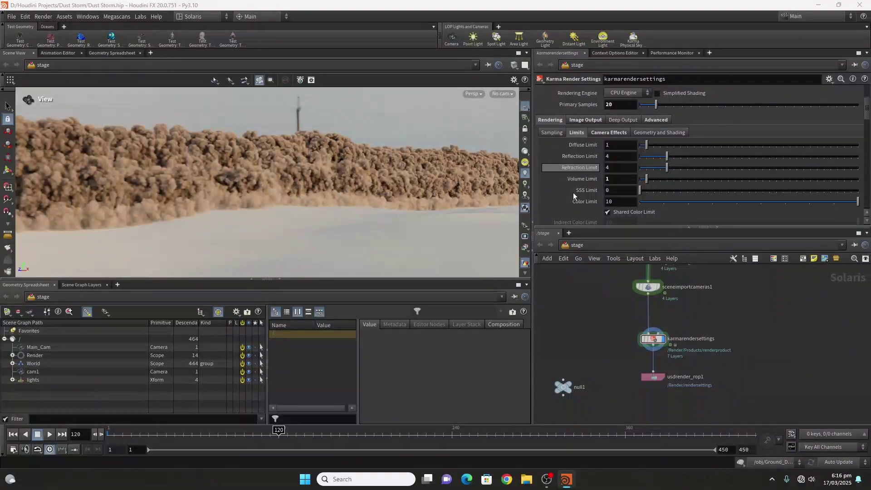
Step: Check the LPE Tag in the Karma light properties of domelight1
scroll(618, 341, down, 3)
middle_drag(640, 307, 632, 325)
scroll(632, 325, up, 4)
click(624, 280)
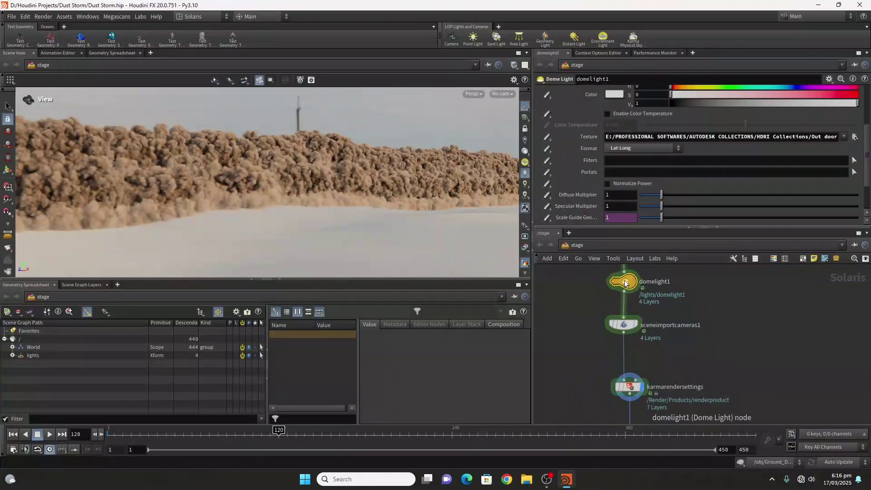
drag(866, 127, 868, 94)
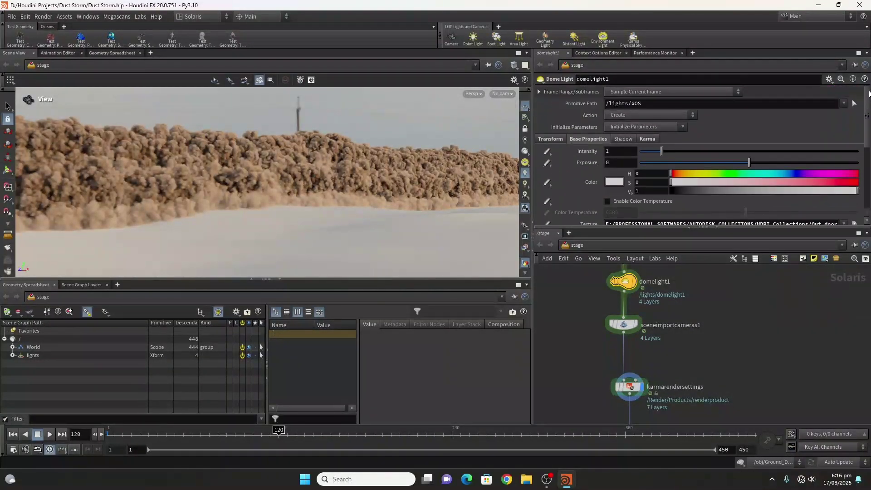
click(645, 138)
drag(866, 137, 869, 197)
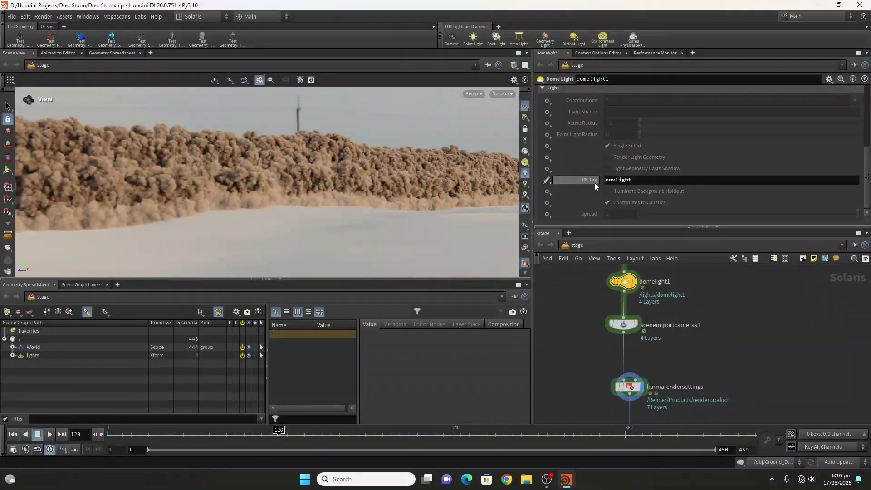
double_click(612, 182)
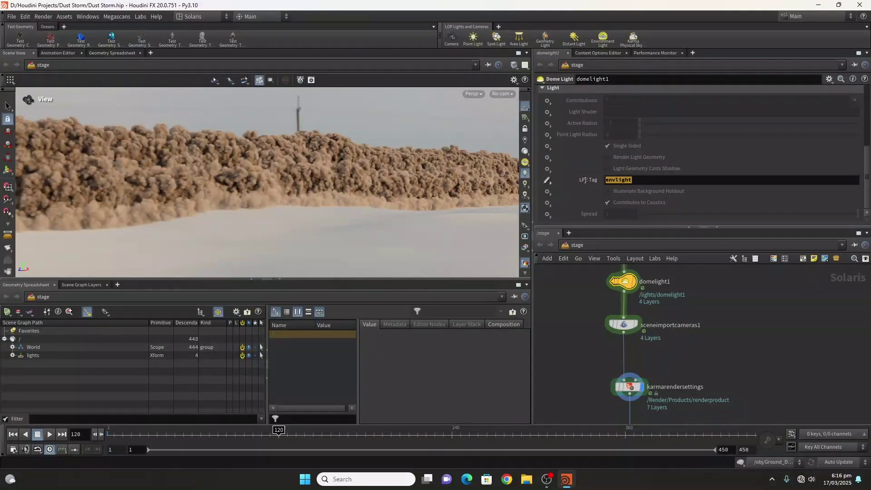
click(715, 309)
Step: Check the sun light's base properties and LPE Tag on the karmaphysicalsky1 node
scroll(719, 315, down, 4)
scroll(678, 293, up, 4)
click(665, 321)
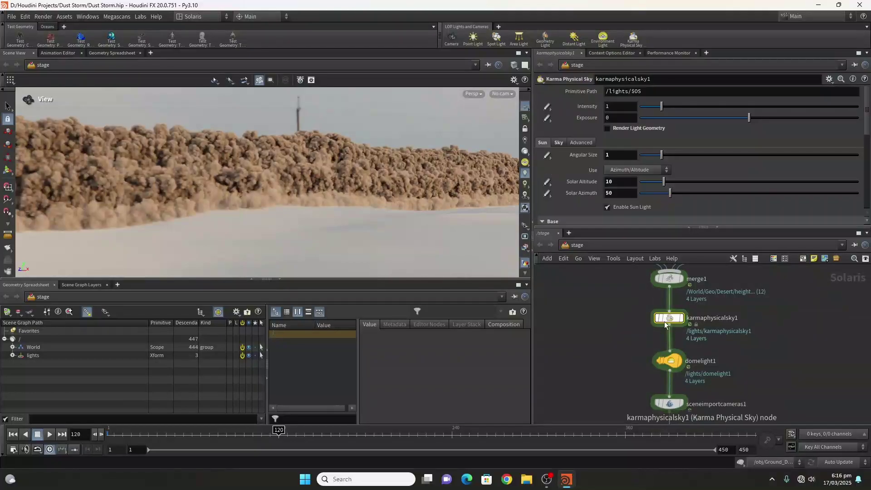
drag(866, 110, 867, 160)
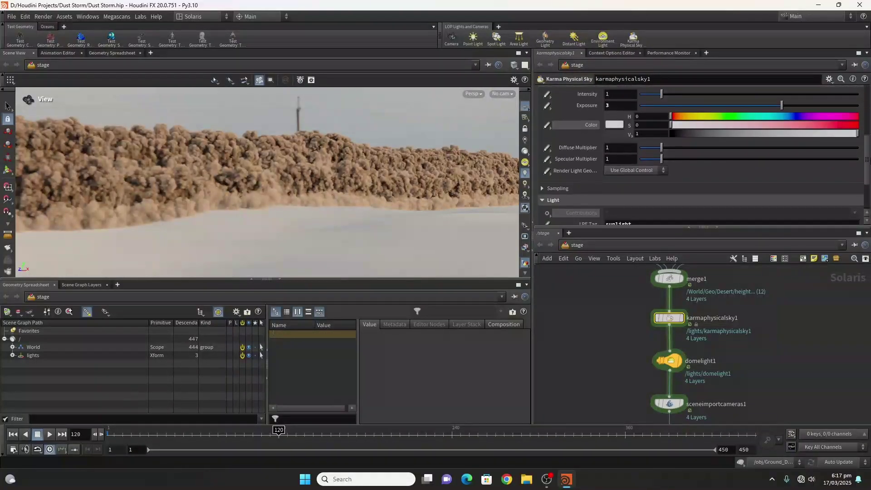
Step: Review the image output AOVs in karmarendersettings, examining the Beauty, Diffuse and Volume components and their Split per LPE Tag options
scroll(598, 200, down, 2)
middle_drag(610, 387, 593, 298)
scroll(592, 298, down, 3)
scroll(612, 355, up, 3)
click(642, 338)
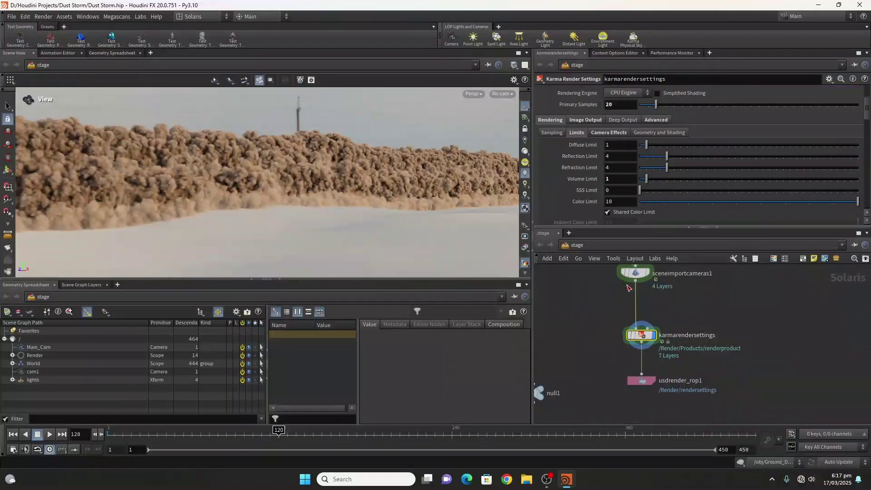
click(585, 120)
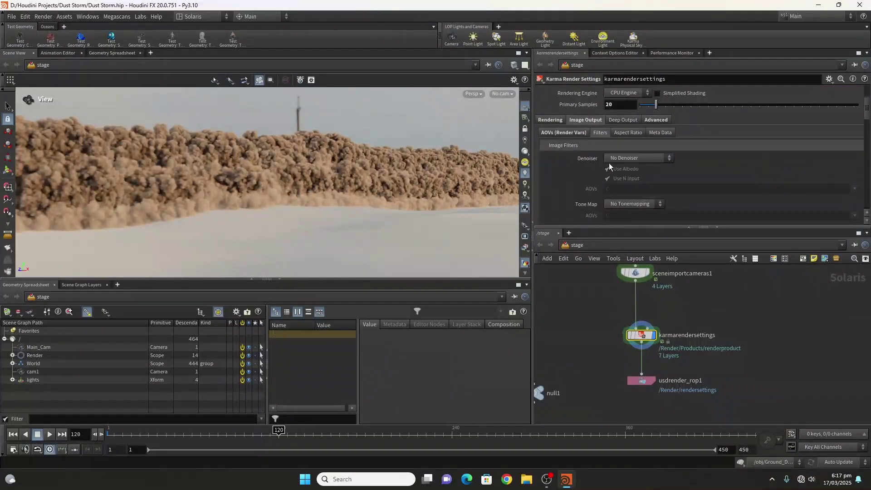
scroll(864, 116, down, 1)
scroll(869, 107, up, 3)
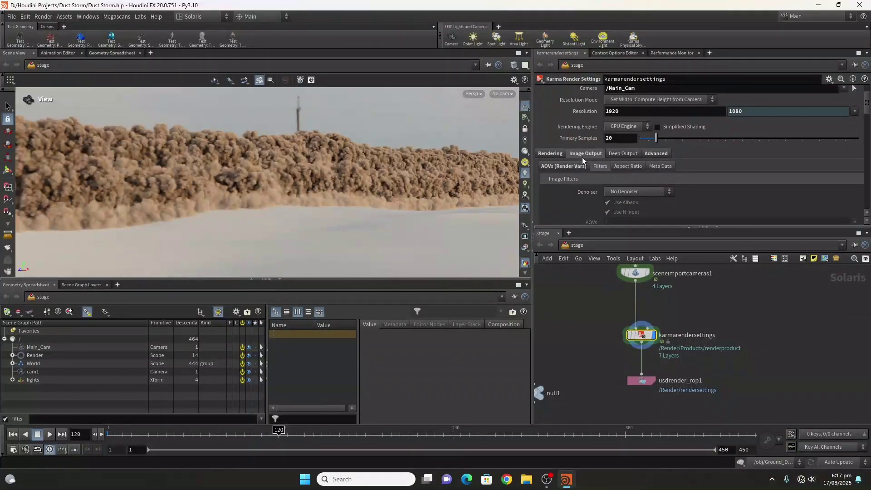
scroll(741, 156, down, 5)
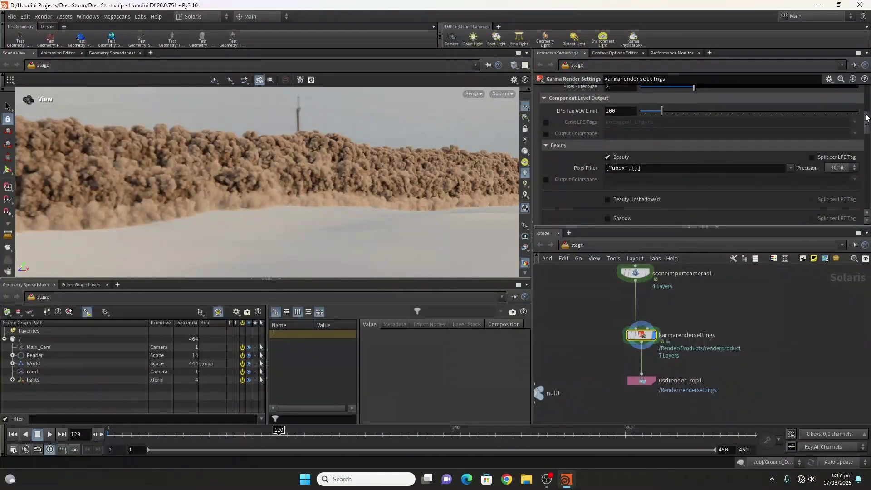
scroll(866, 118, down, 4)
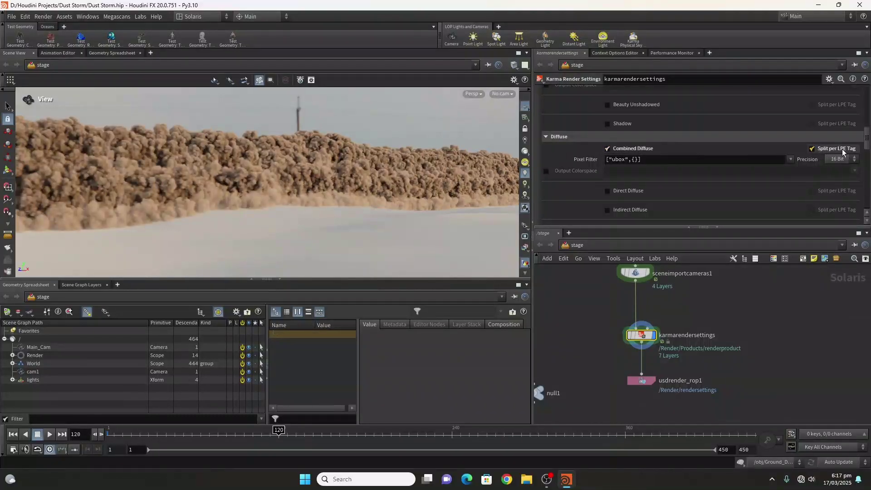
scroll(839, 151, down, 5)
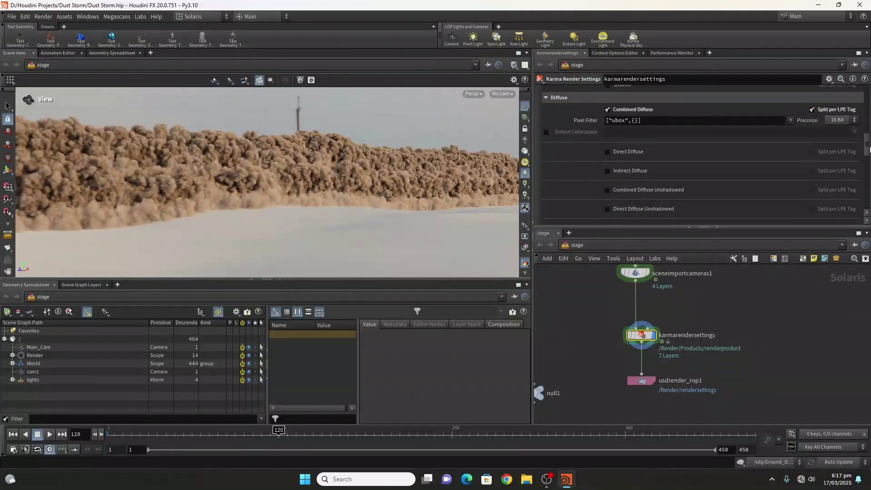
scroll(648, 143, down, 5)
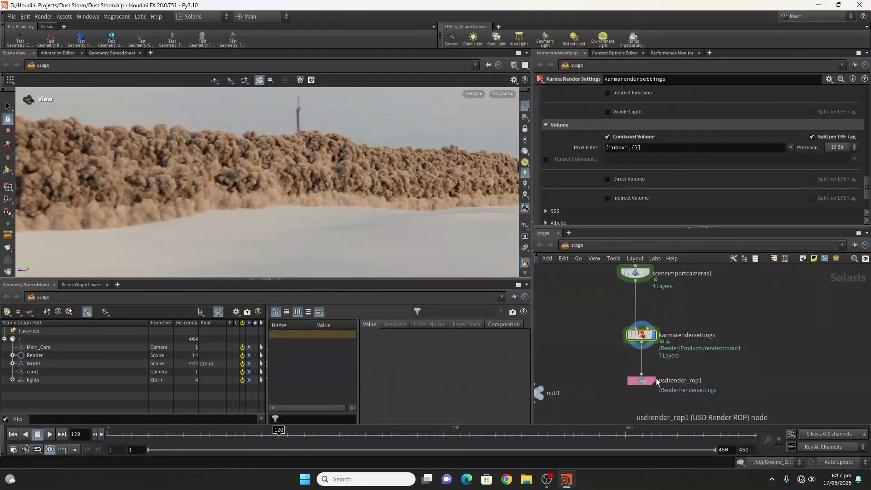
Step: Render the viewport with Karma CPU and display the C render output
click(478, 97)
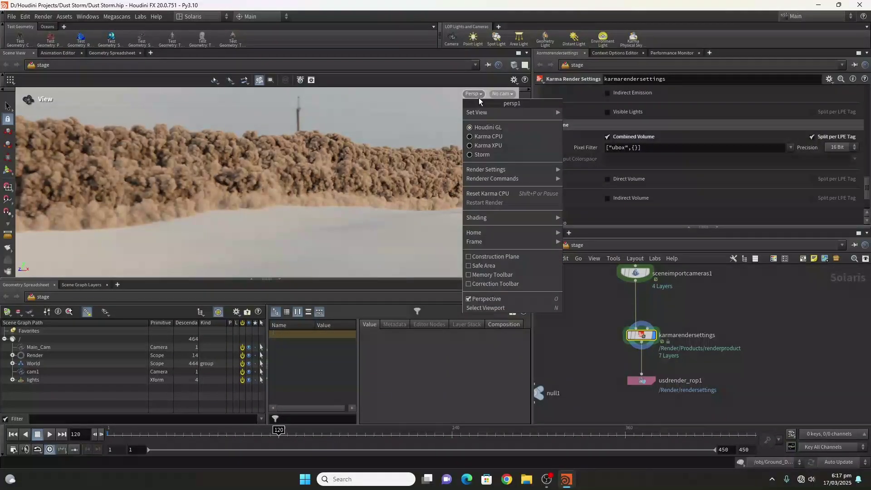
click(478, 135)
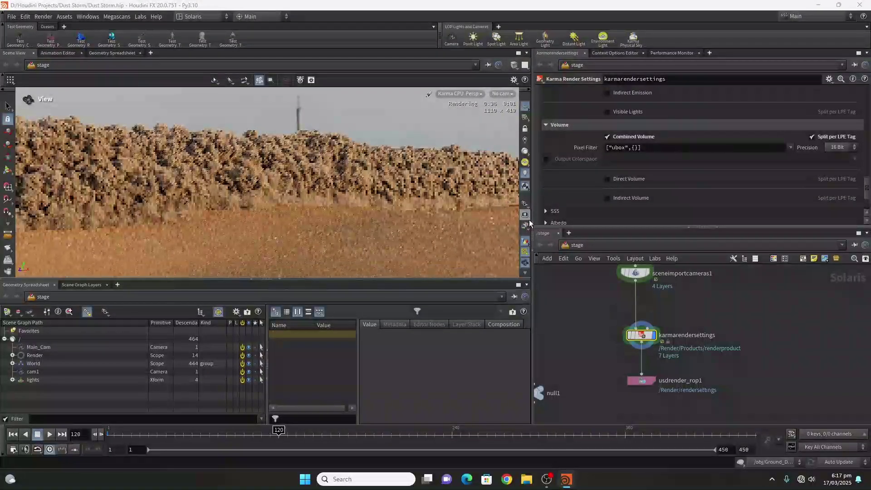
click(526, 204)
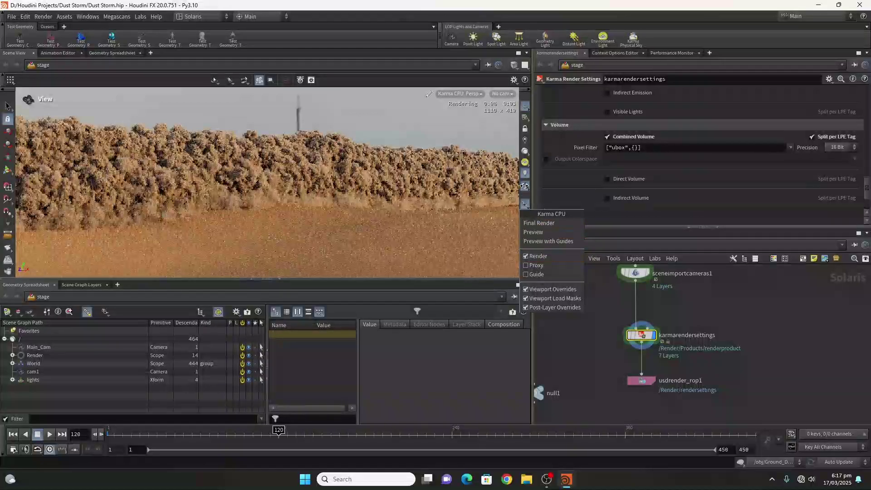
click(525, 225)
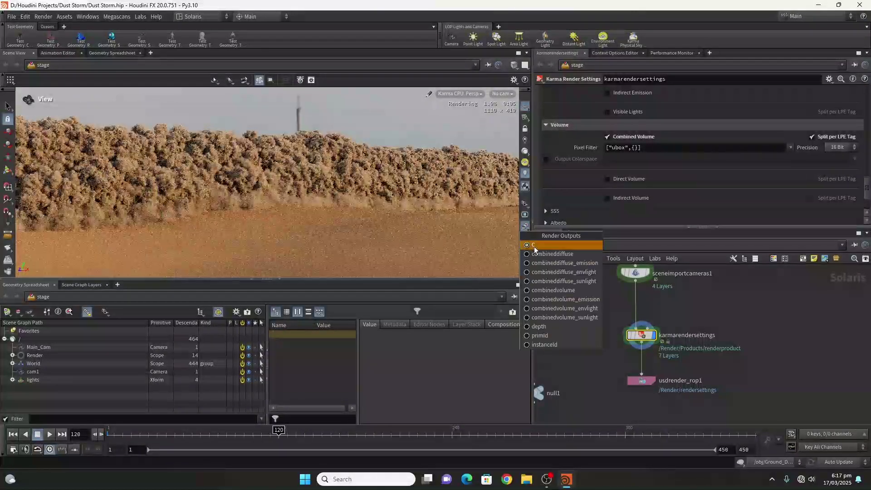
click(532, 245)
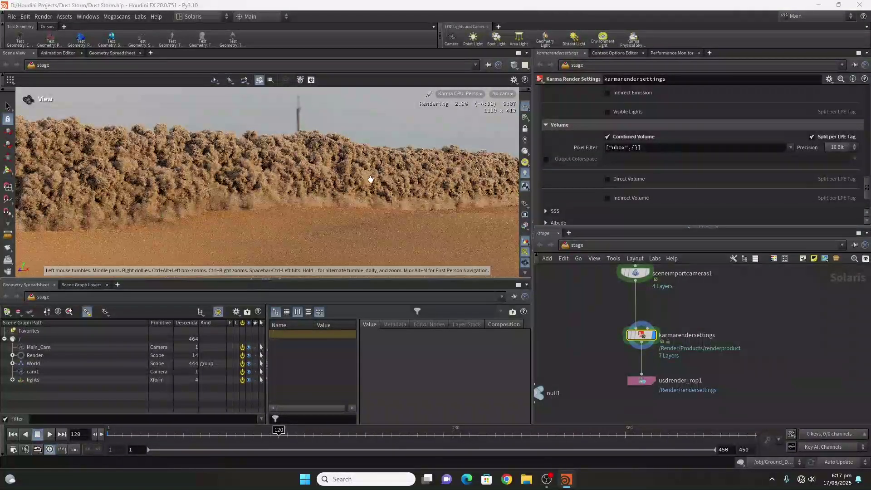
Step: View the combineddiffuse, combineddiffuse_envlight and combineddiffuse_sunlight render outputs in the viewport
click(528, 225)
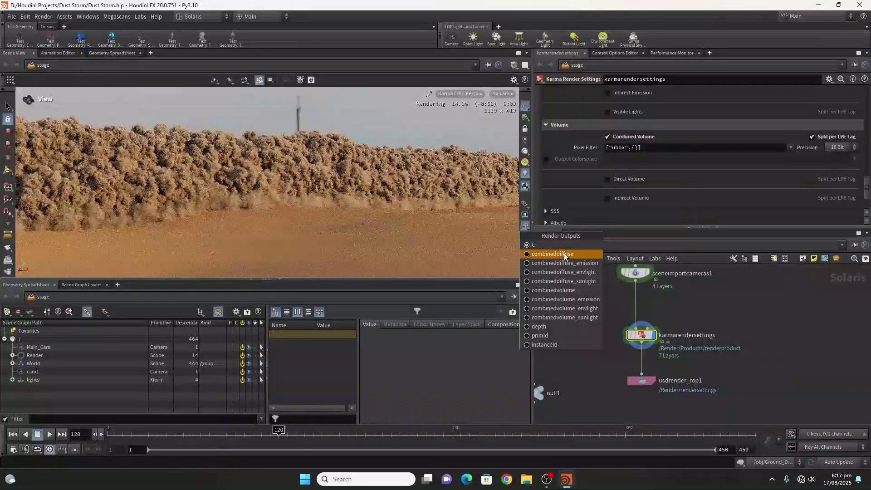
click(564, 253)
click(525, 225)
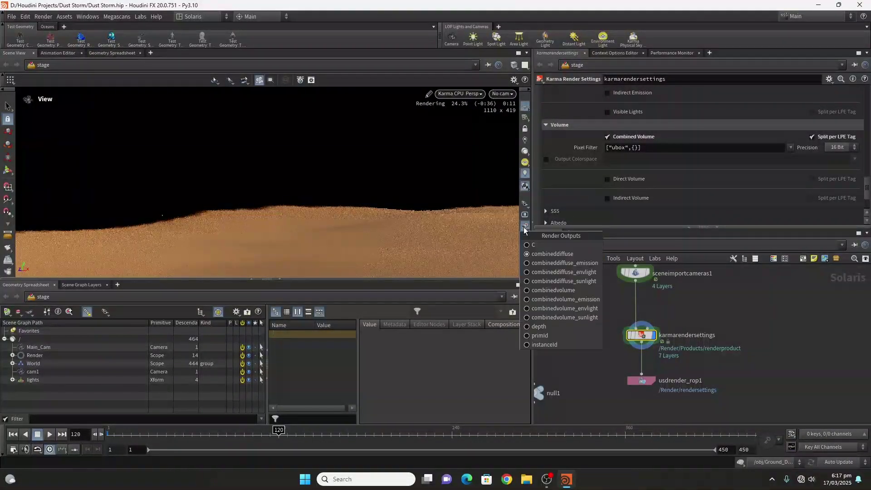
click(572, 272)
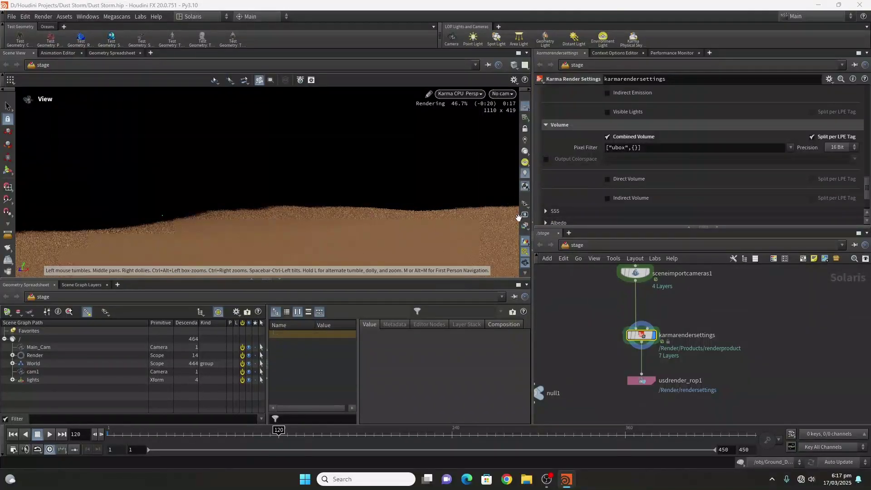
click(524, 225)
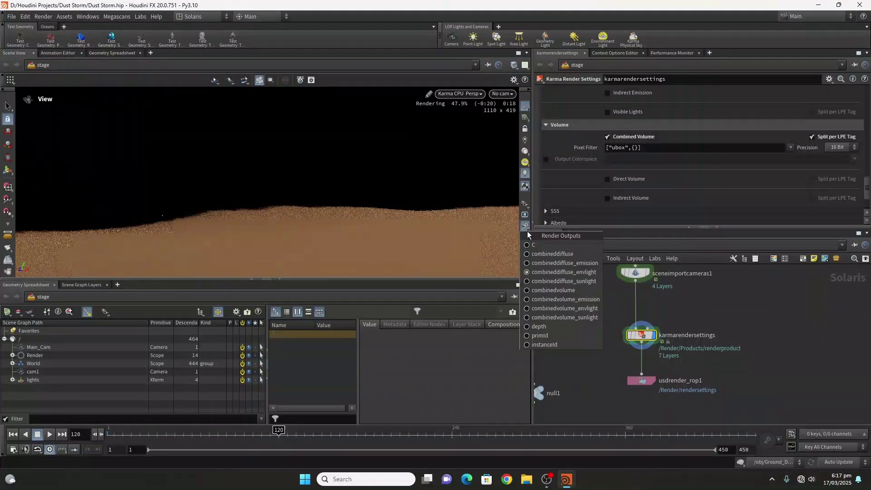
click(575, 280)
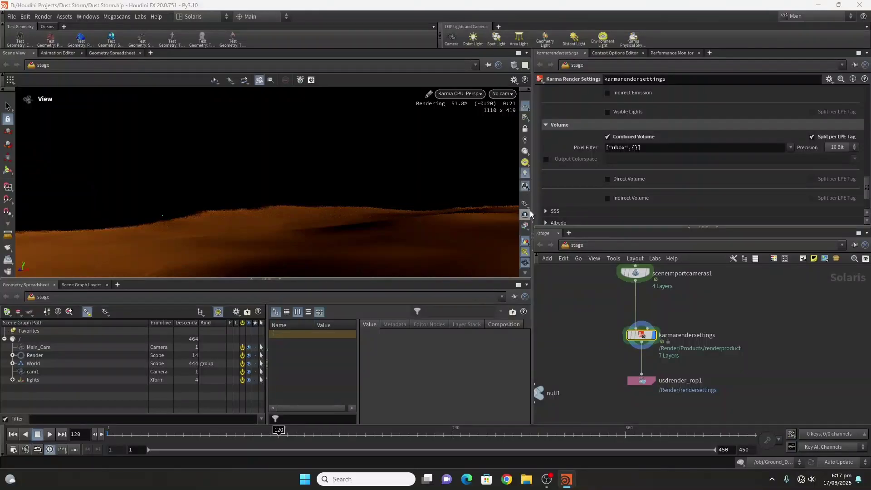
Step: View the combinedvolume, combinedvolume_envlight and combinedvolume_sunlight render outputs, and return to the C output
click(525, 226)
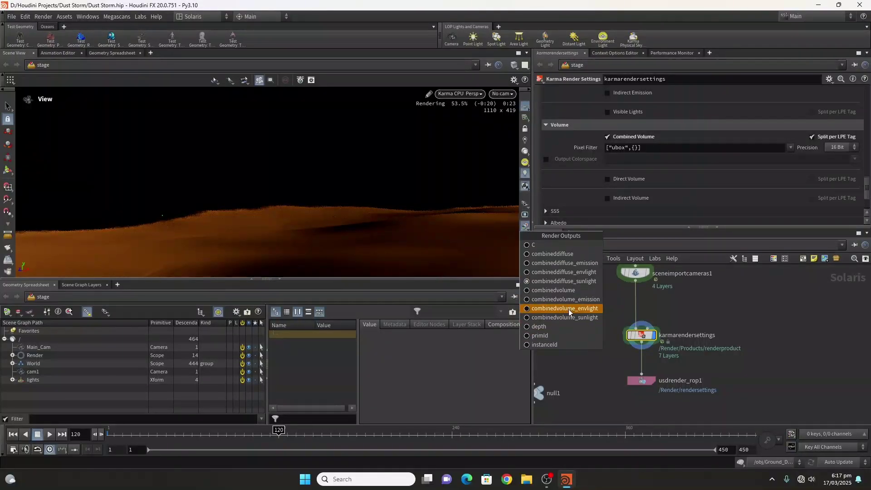
click(569, 292)
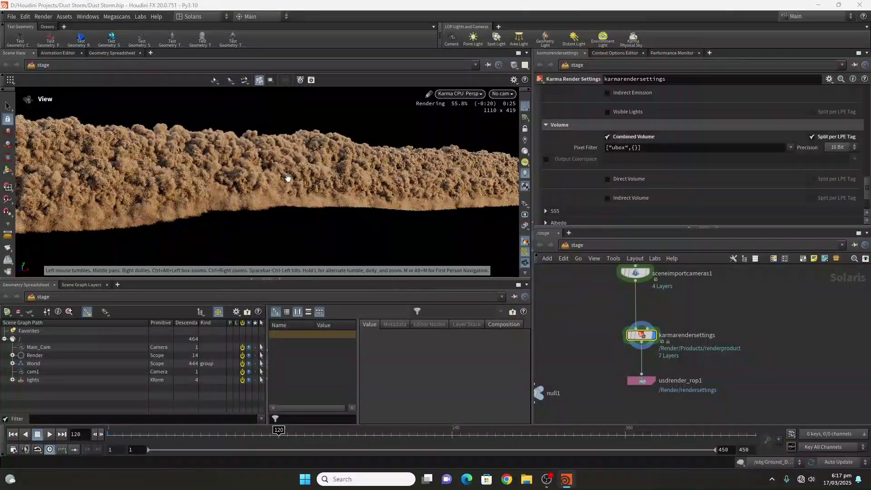
click(524, 225)
click(570, 309)
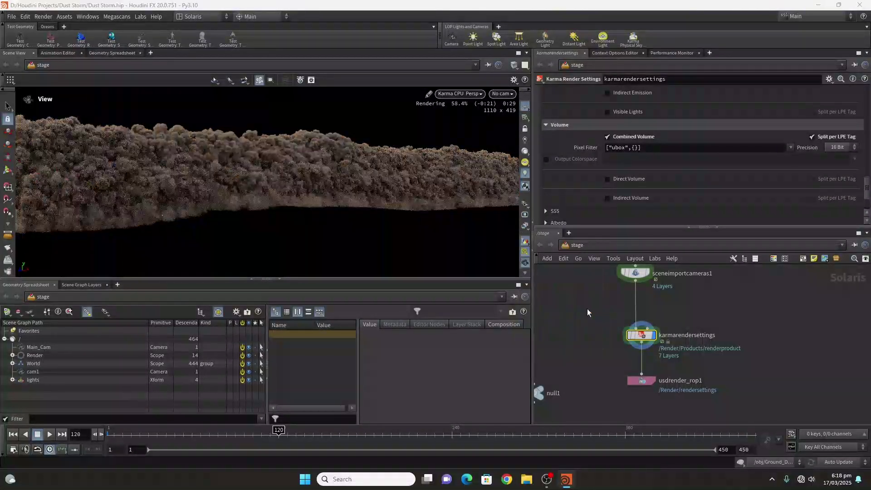
click(525, 225)
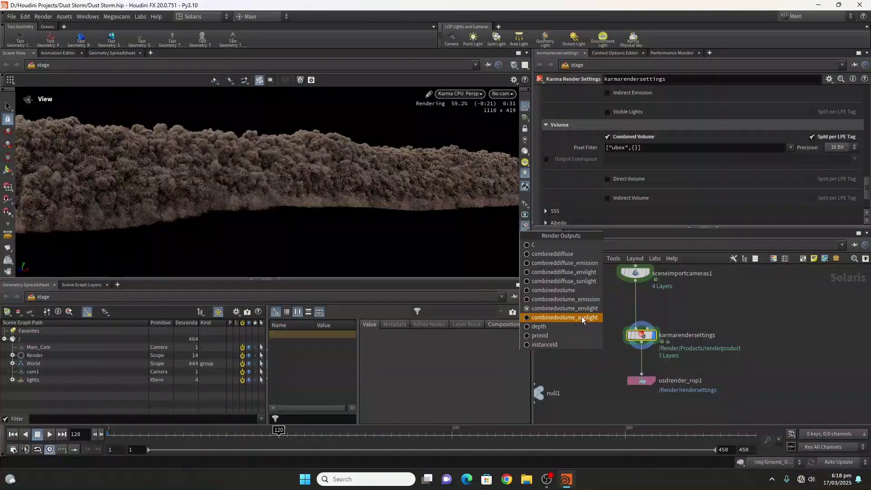
click(581, 317)
click(525, 226)
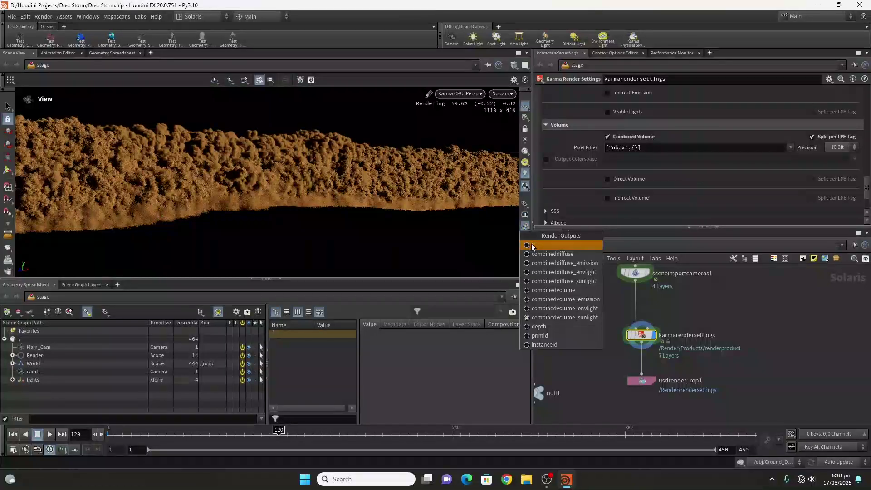
click(533, 245)
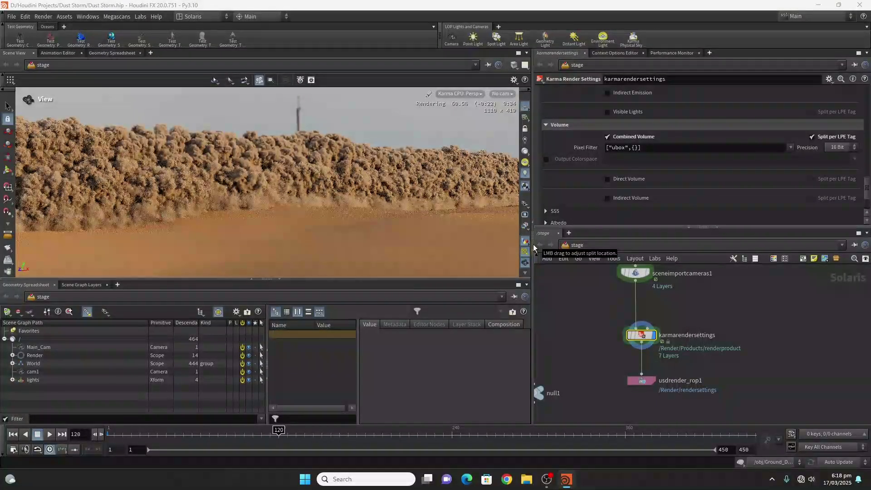